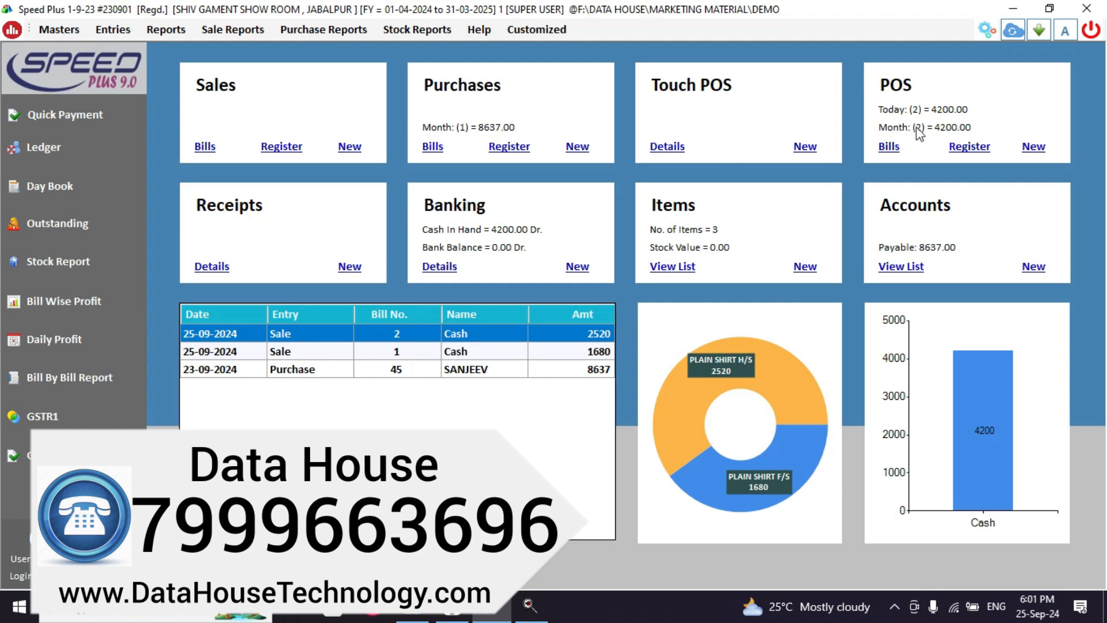
Review the POS bills for 25-09-2024, then close the bill book.
left_click(898, 145)
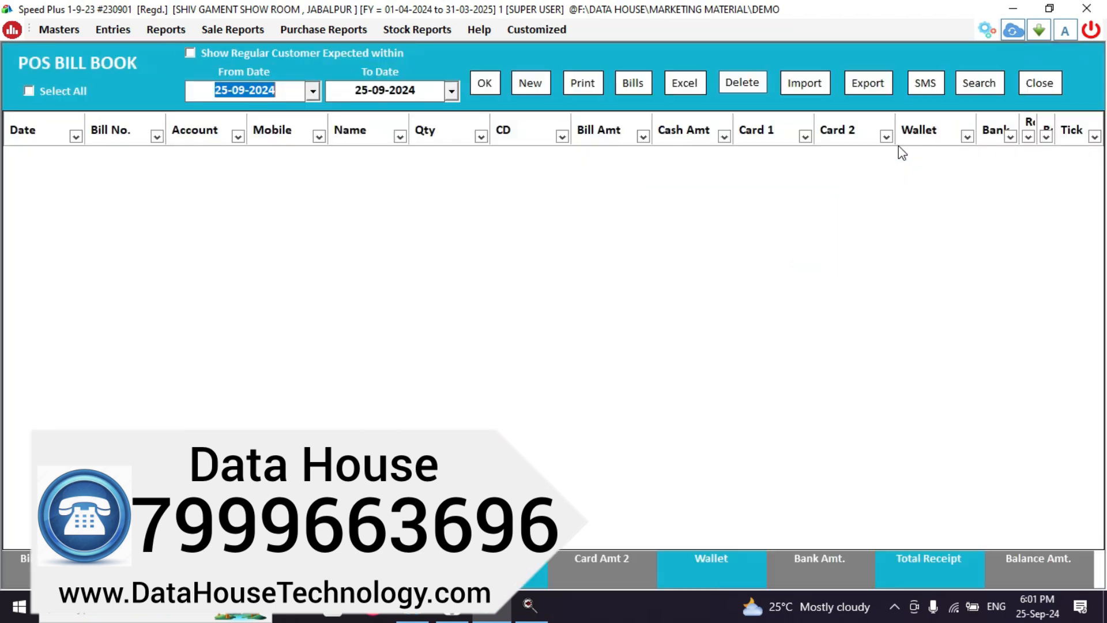
left_click(478, 85)
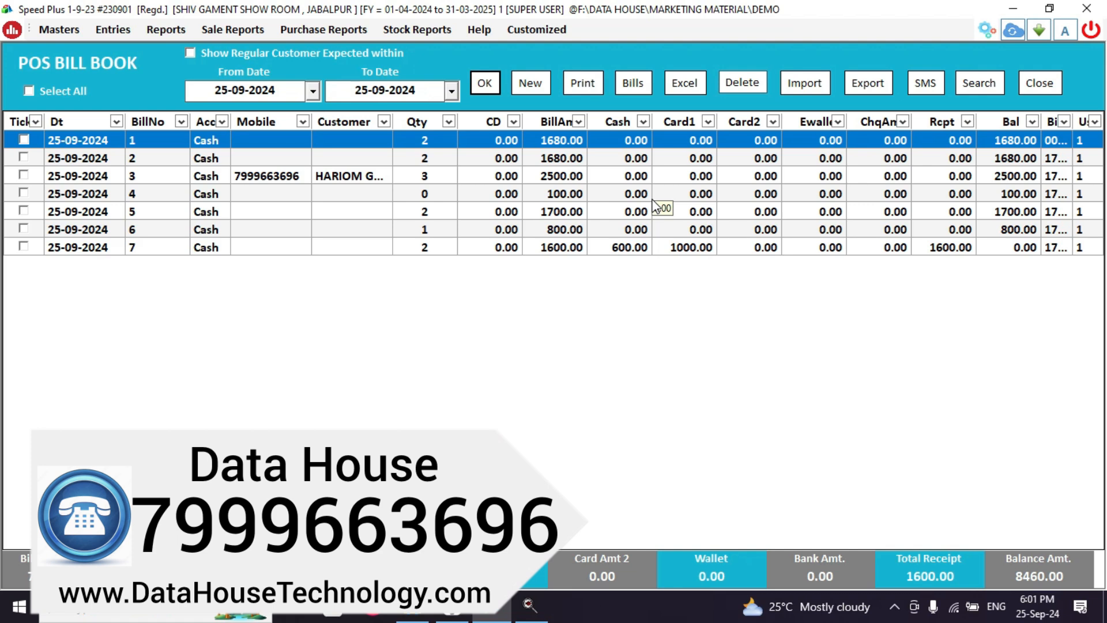
left_click(1039, 82)
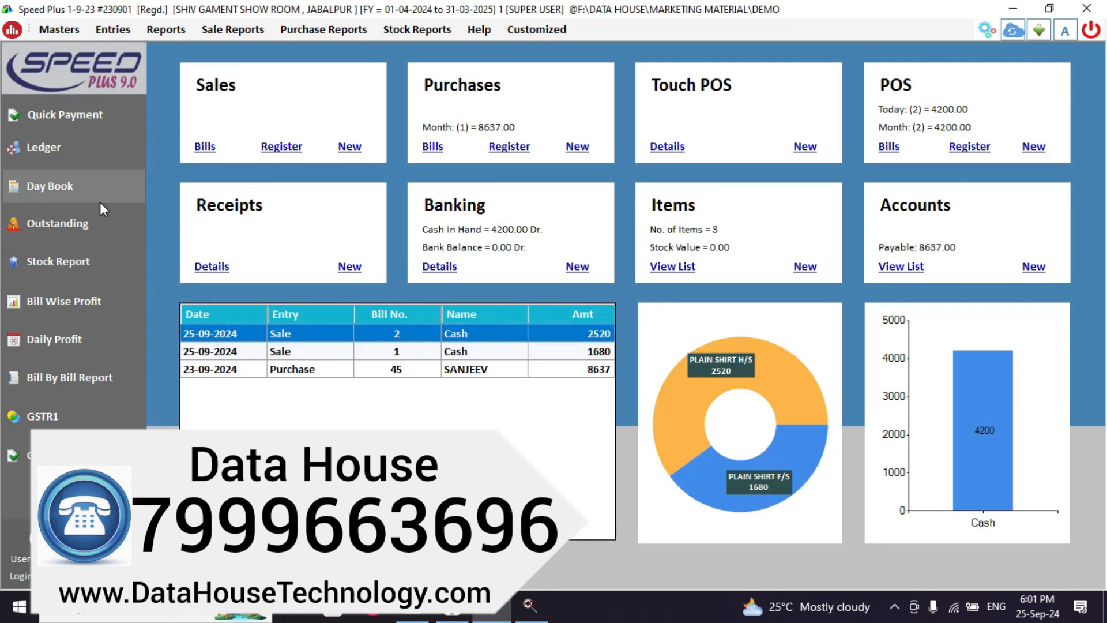
Check the Cash and Sales account ledgers one after the other.
left_click(71, 158)
type("CAS")
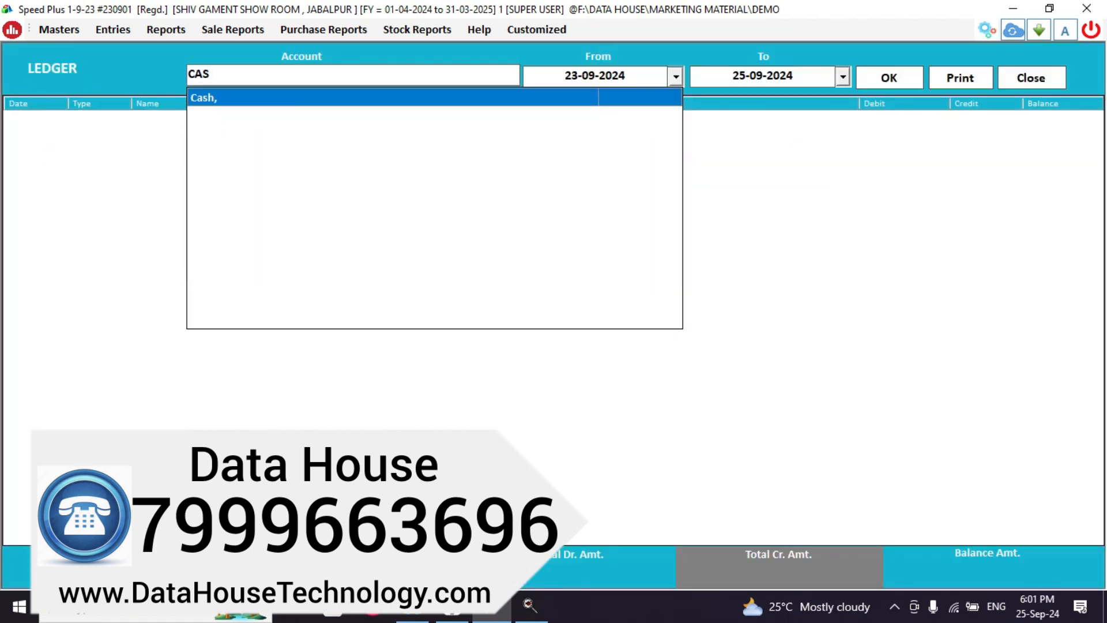
key("Return")
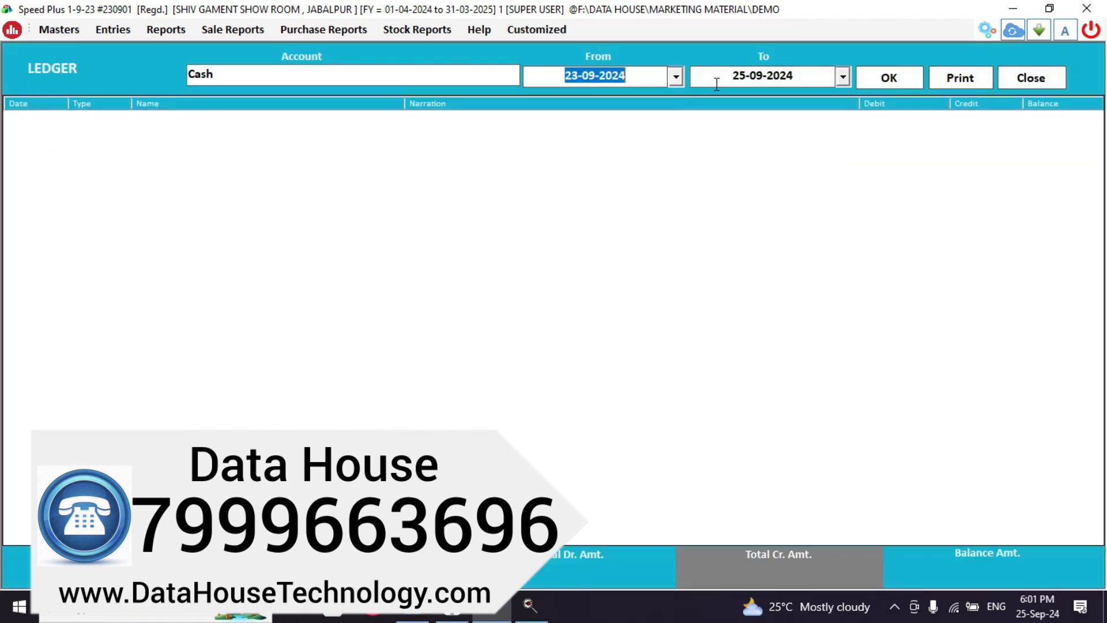
left_click(903, 80)
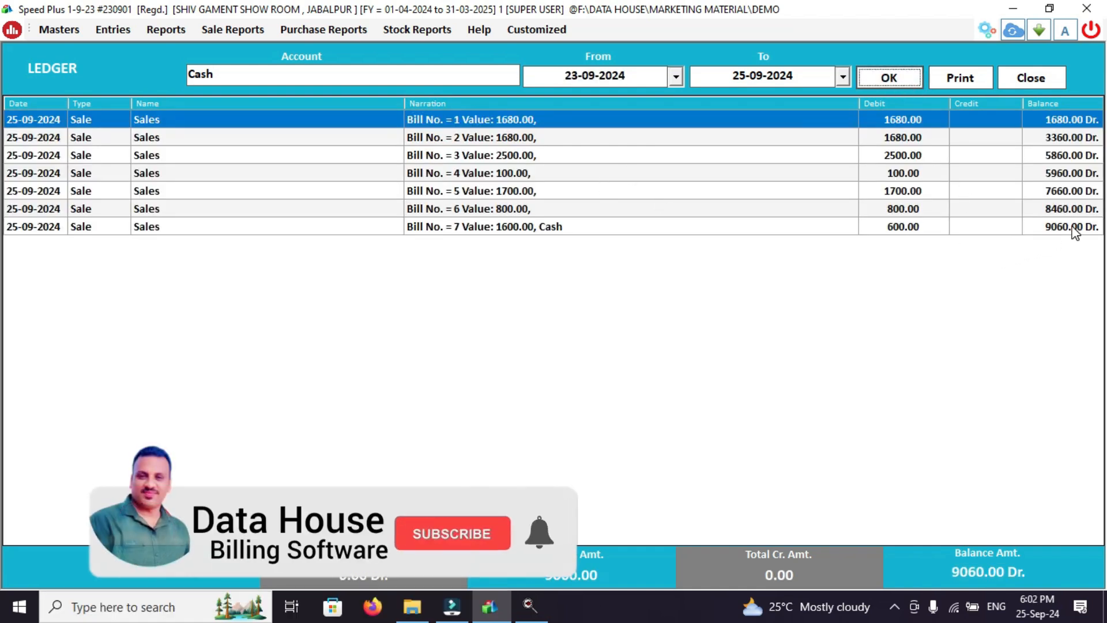
left_click(1031, 78)
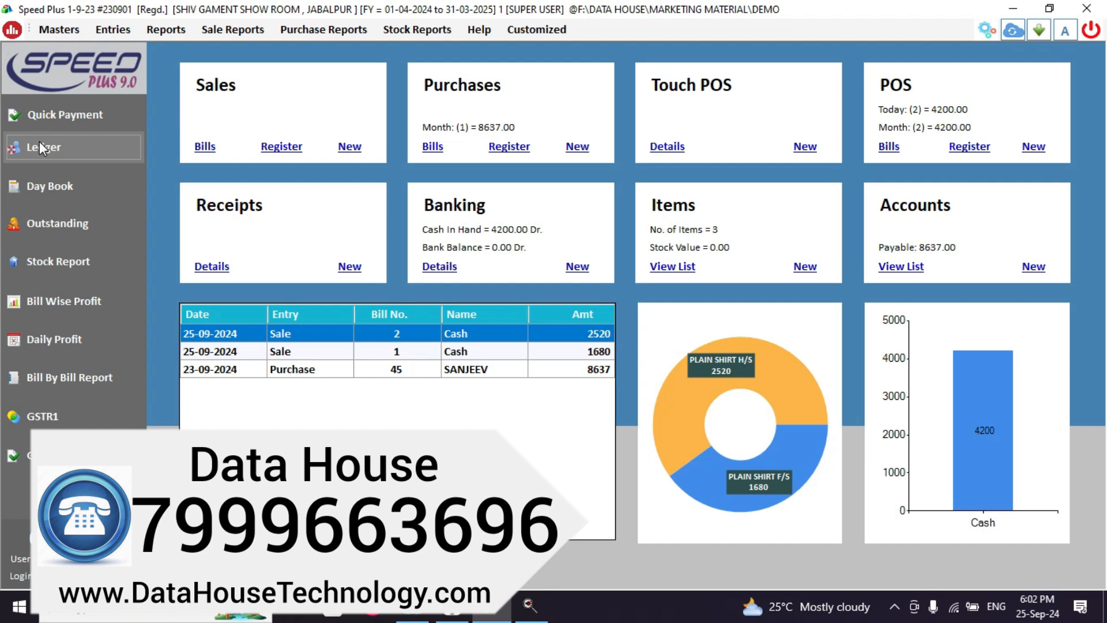
left_click(37, 149)
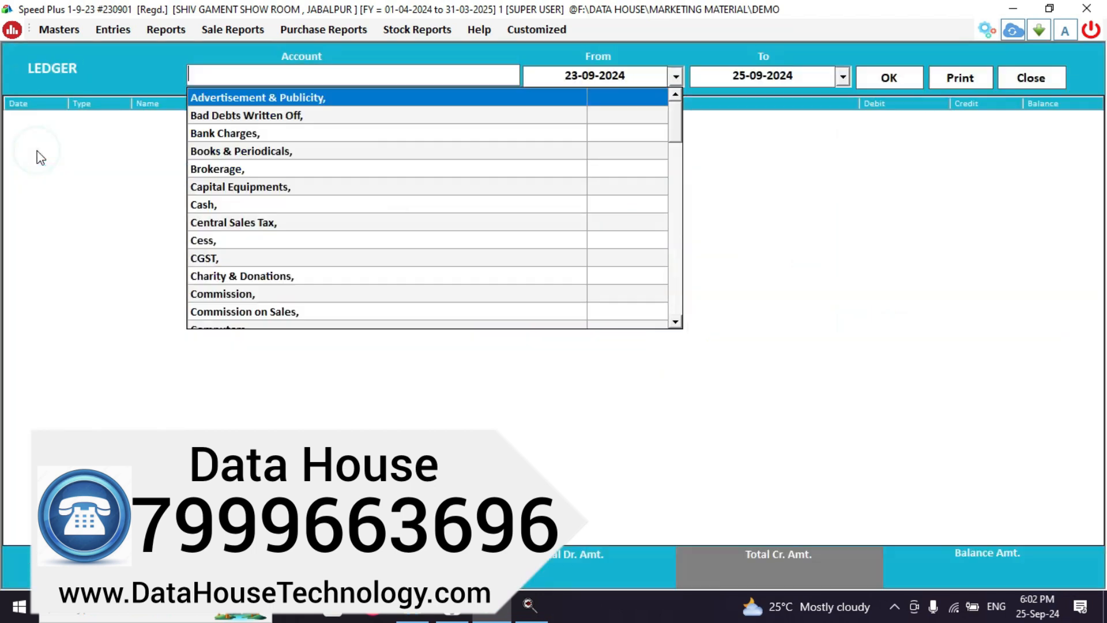
type("SALE")
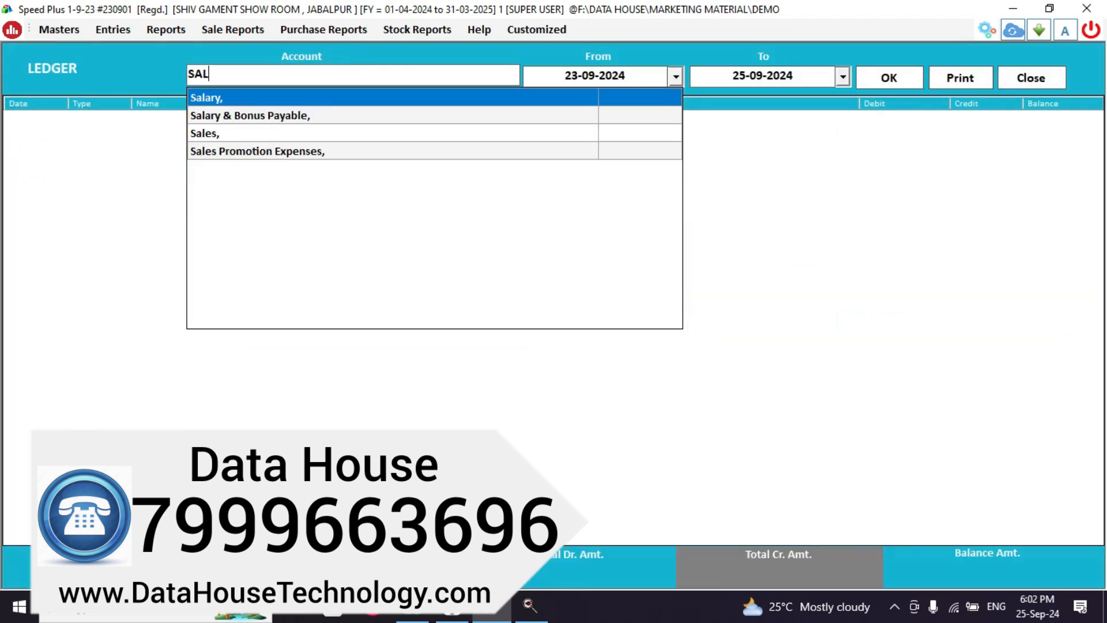
key("Return")
key("Return")
key("Return")
key("Return")
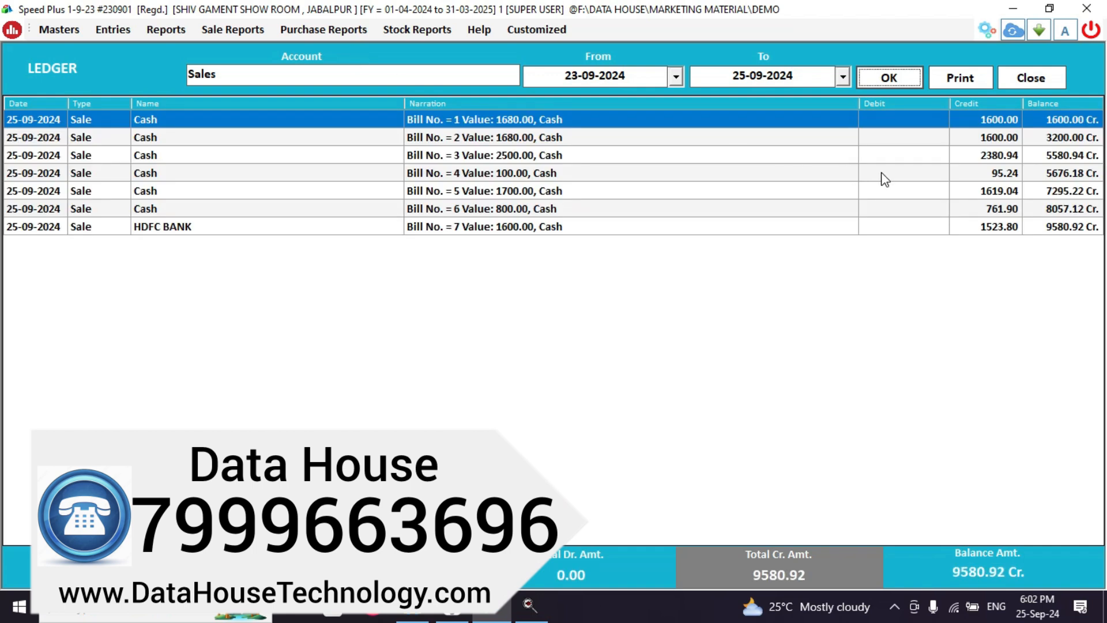
left_click(1022, 78)
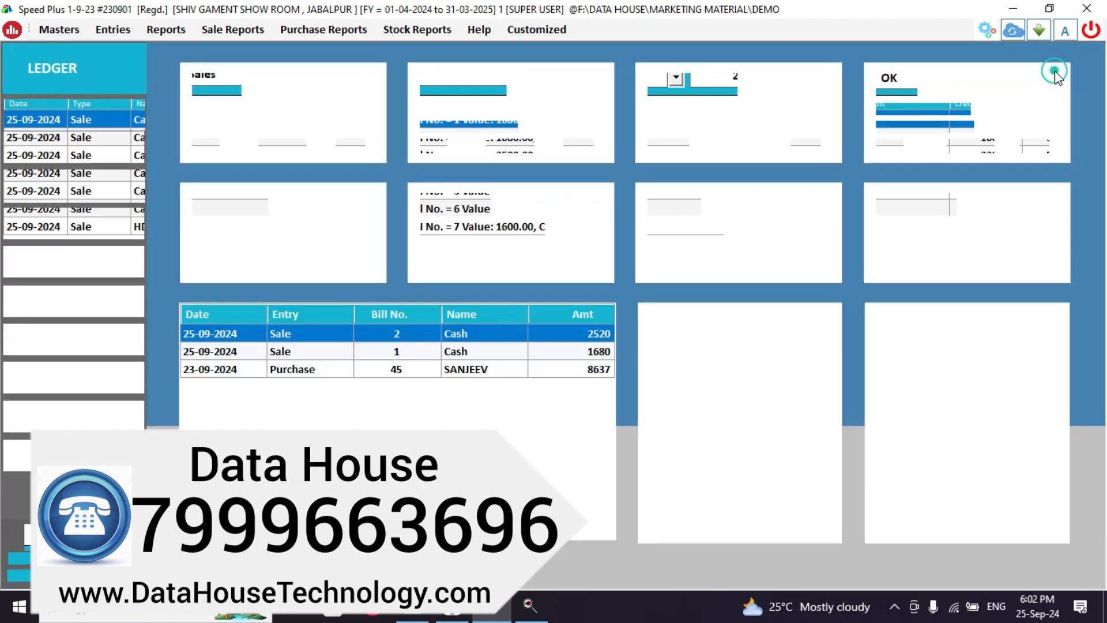
Switch the ledger report from Cash to HDFC BANK and review its entries.
left_click(25, 151)
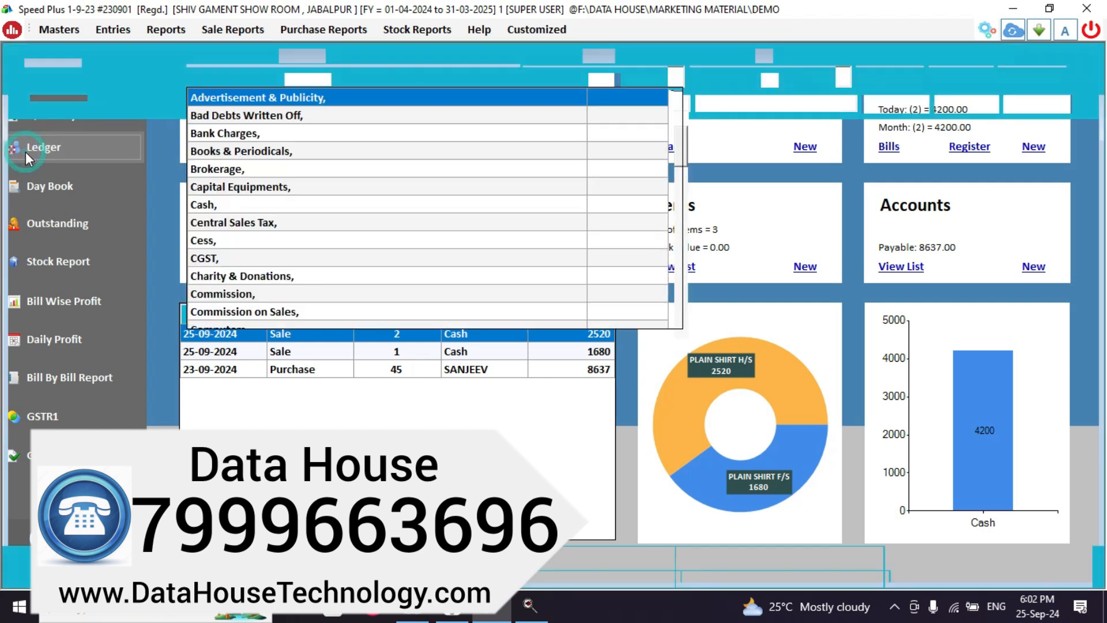
type("CAS")
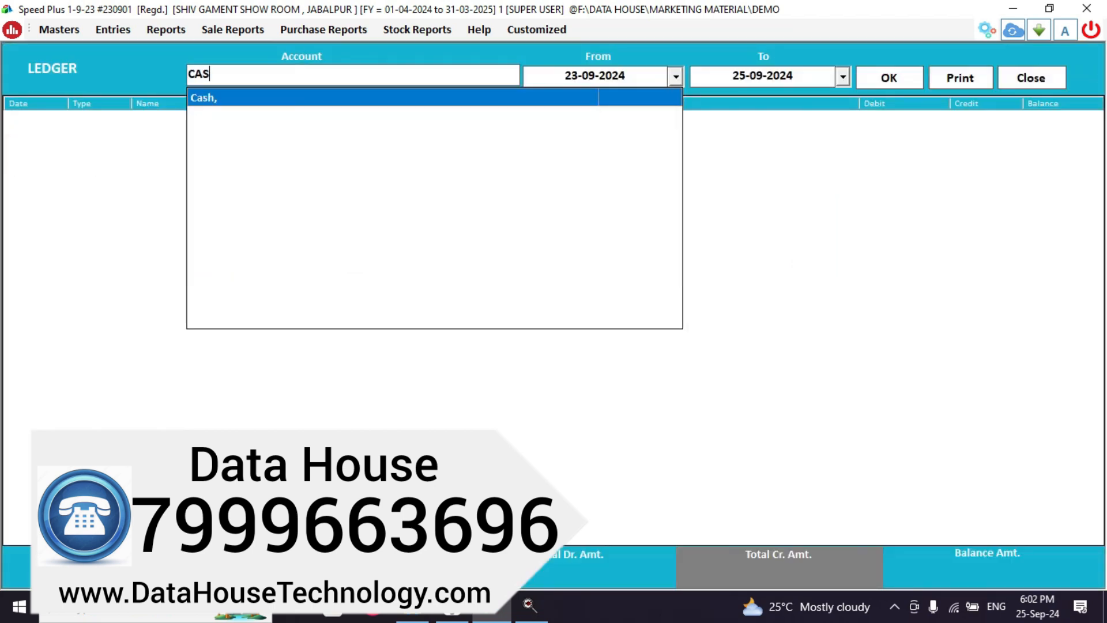
key("Return")
key("Return")
key("Return")
key("Return")
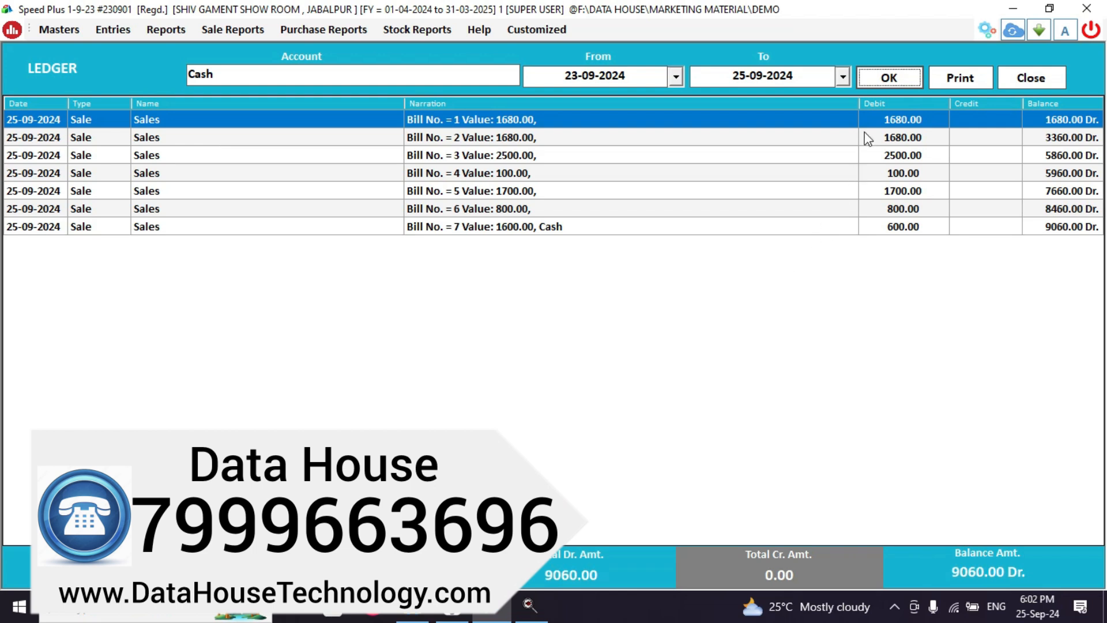
left_click(348, 72)
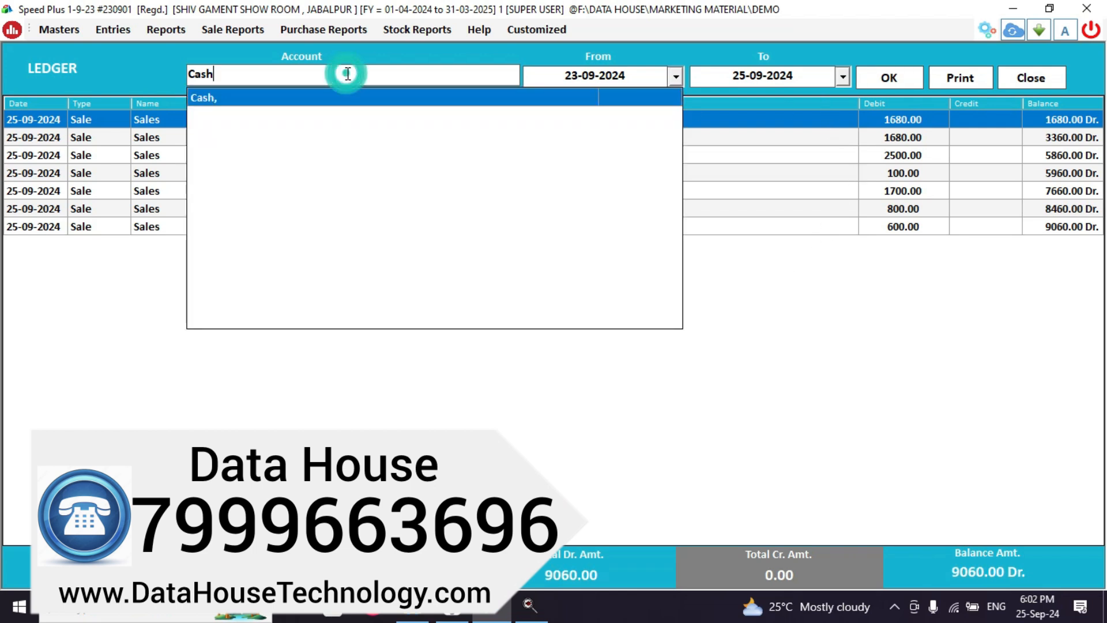
key("BackSpace")
key("BackSpace")
key("BackSpace")
key("BackSpace")
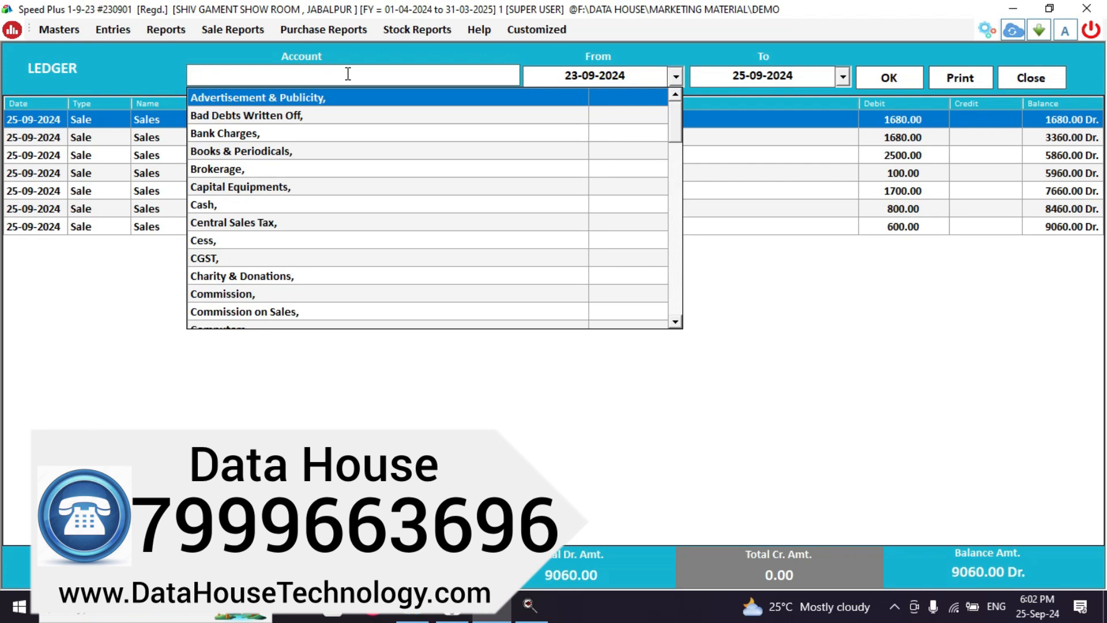
type("HD")
key("Return")
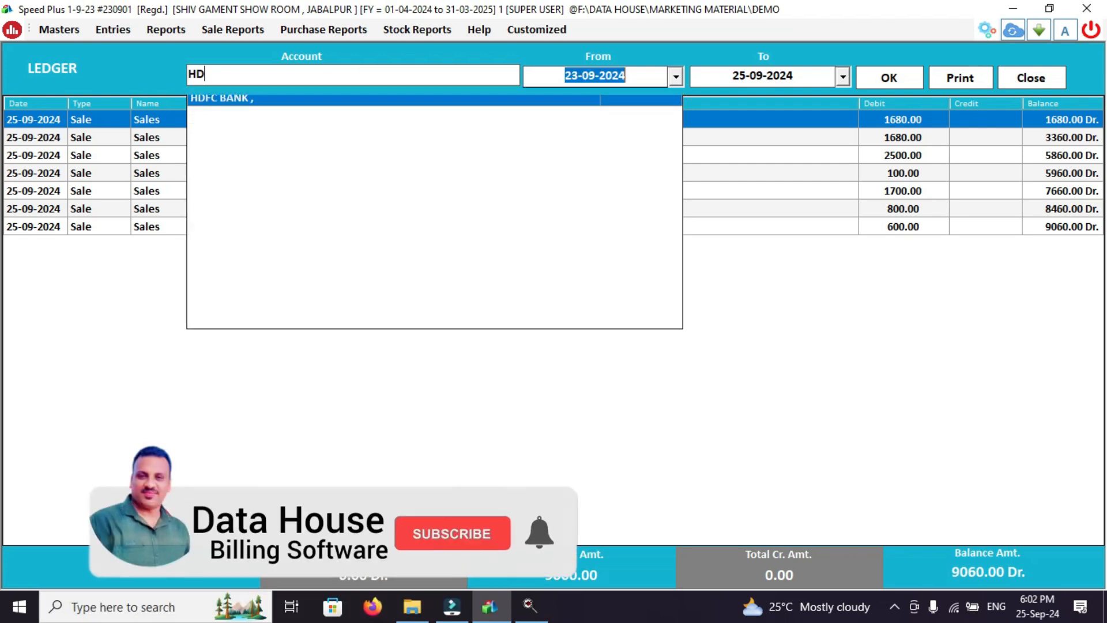
key("Return")
key("Return")
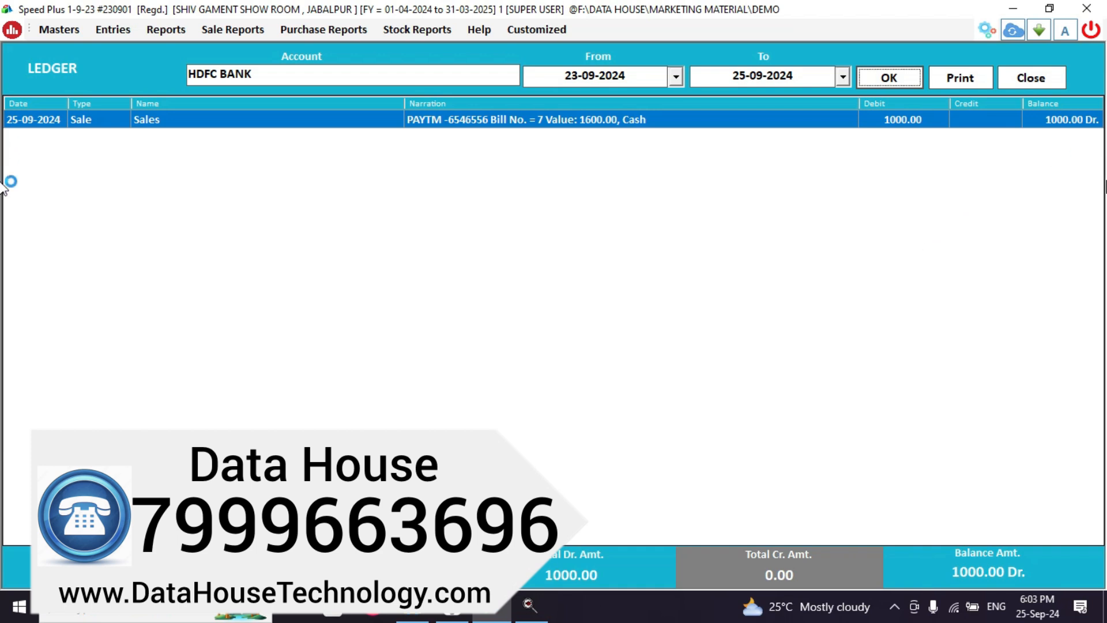
left_click(1030, 81)
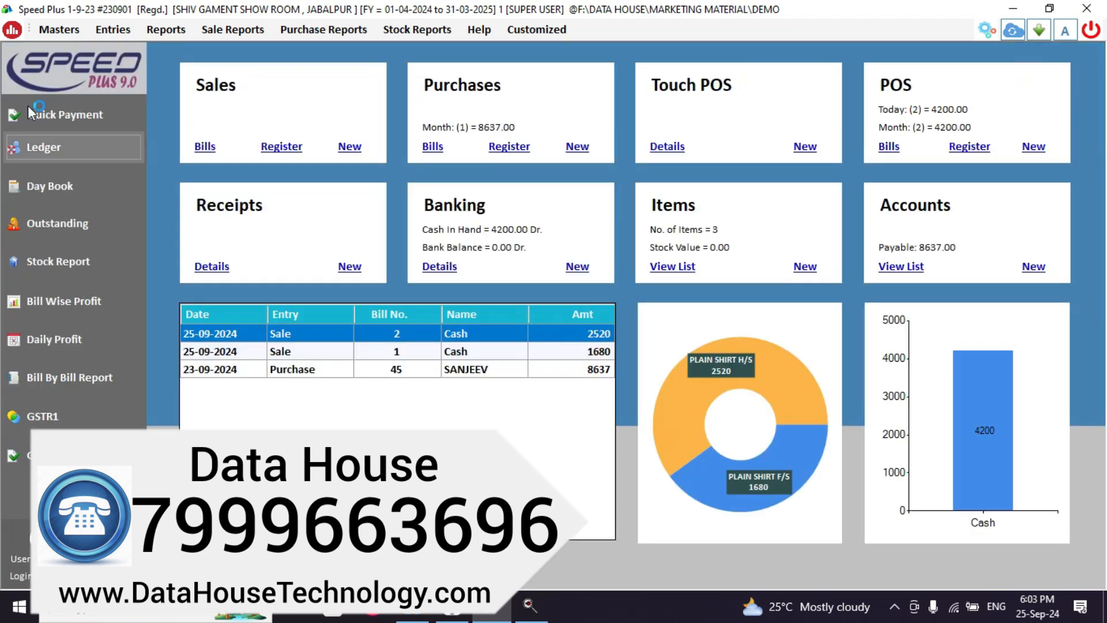
Set HDFC BANK's opening balance to 10000 in the Bank Accounts group and save.
left_click(58, 26)
left_click(69, 46)
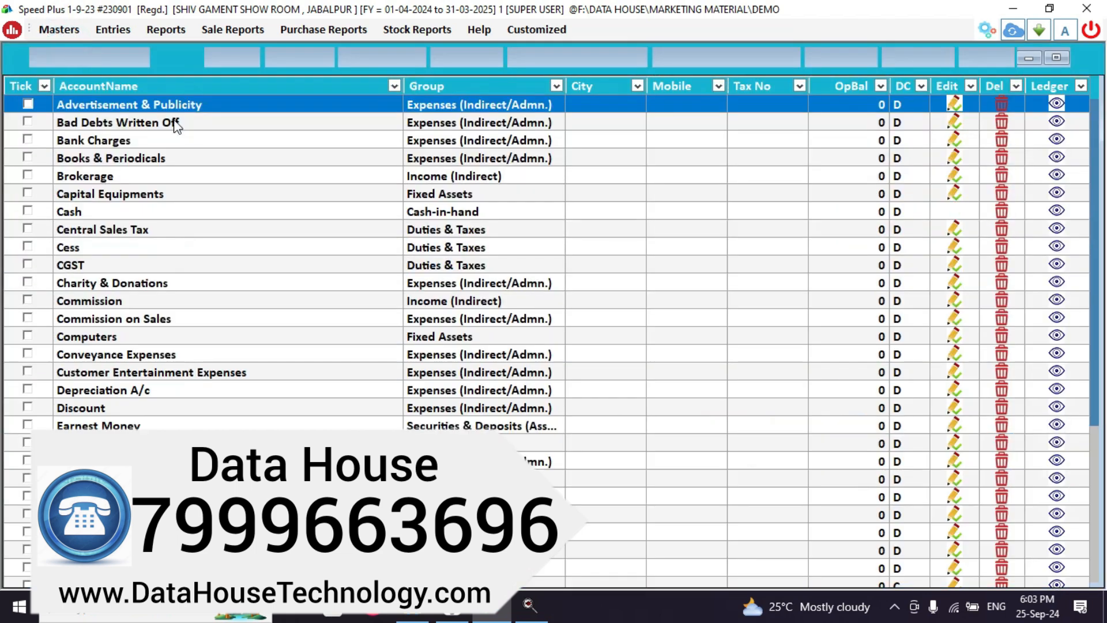
type("h")
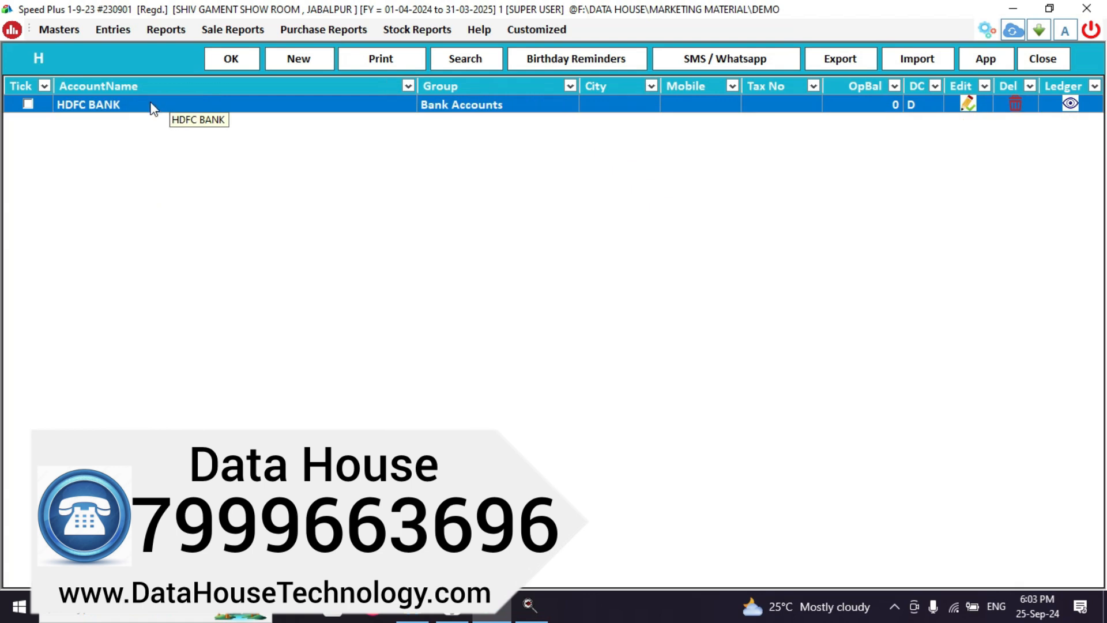
double_click(152, 107)
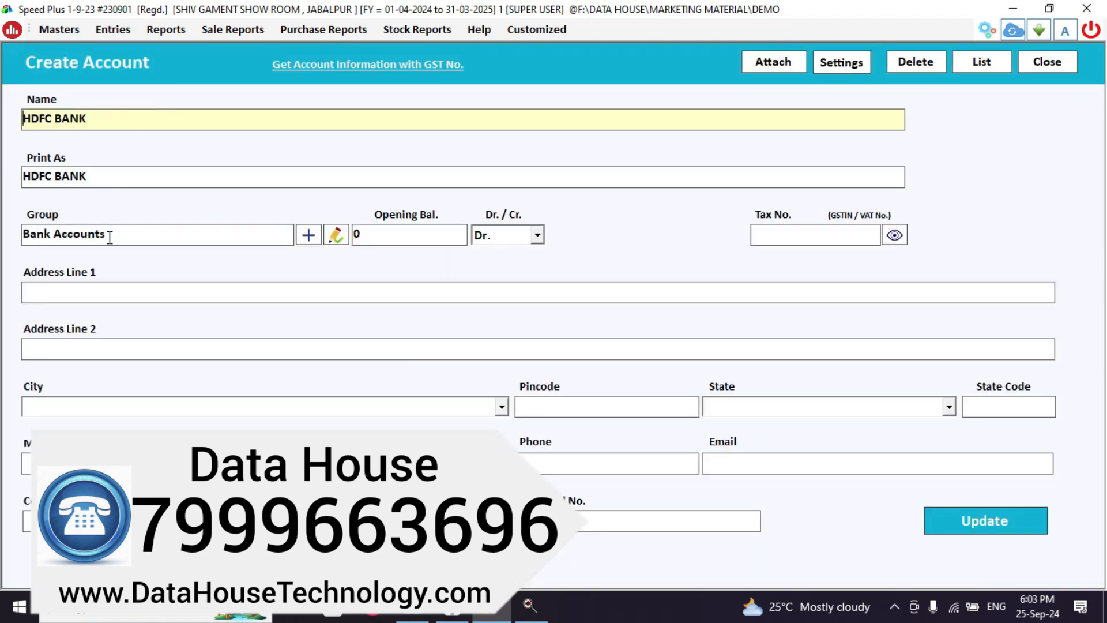
left_click(109, 234)
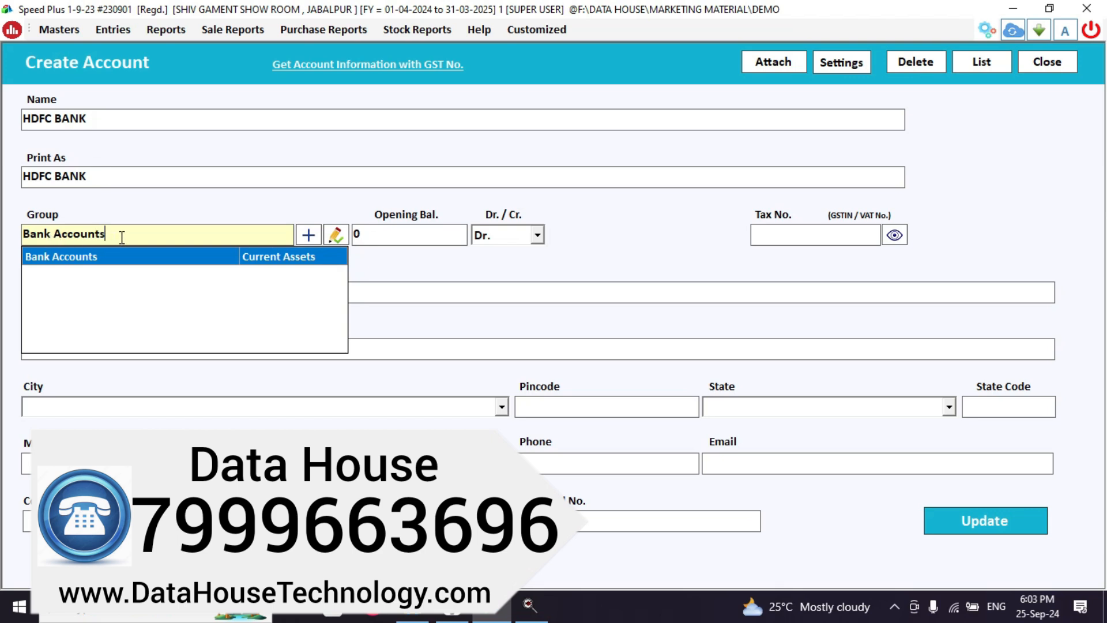
key("Return")
left_click(415, 237)
key("BackSpace")
type("10000")
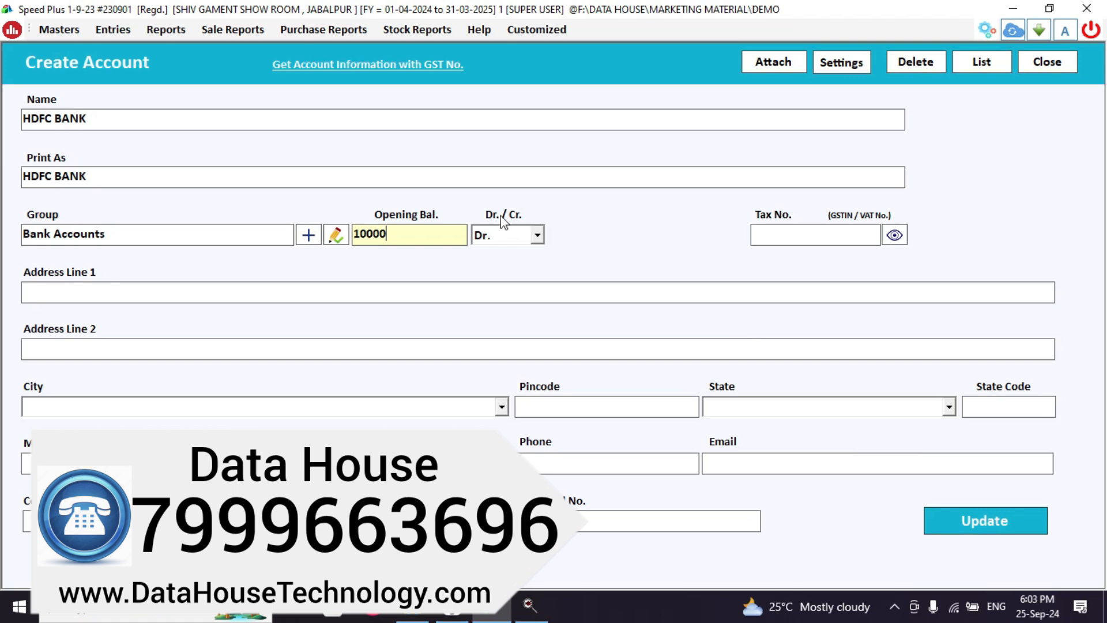
left_click(992, 526)
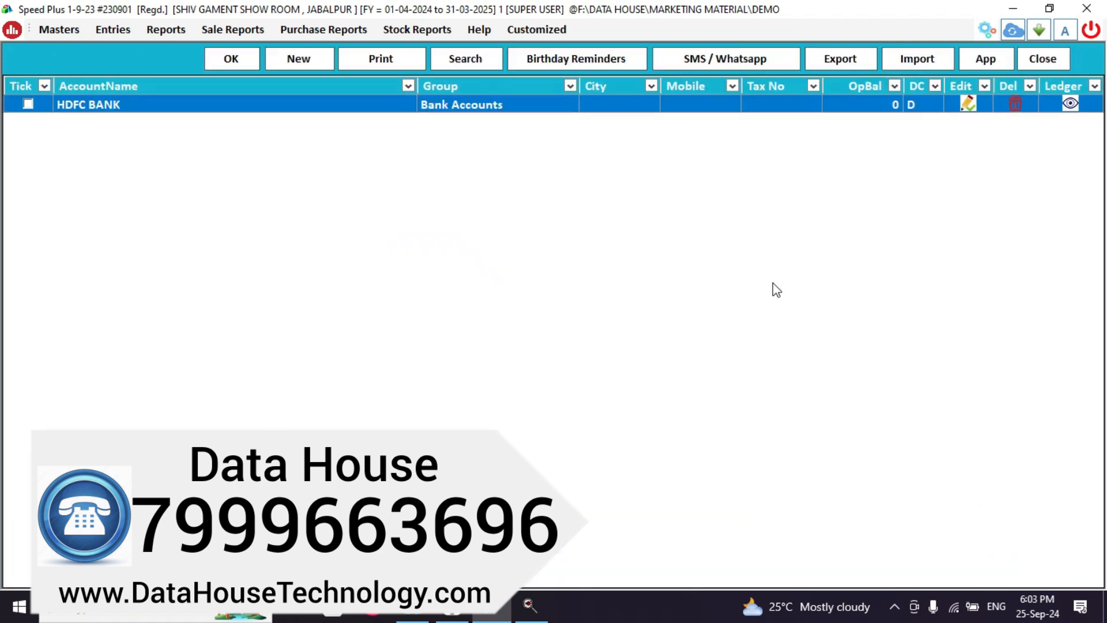
left_click(1044, 59)
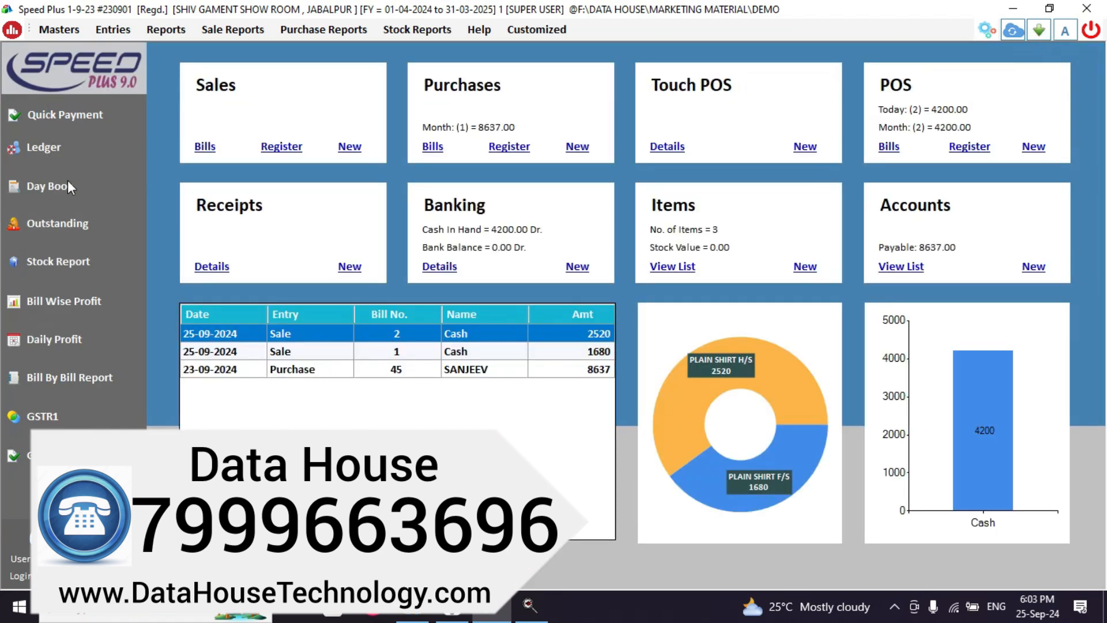
left_click(53, 150)
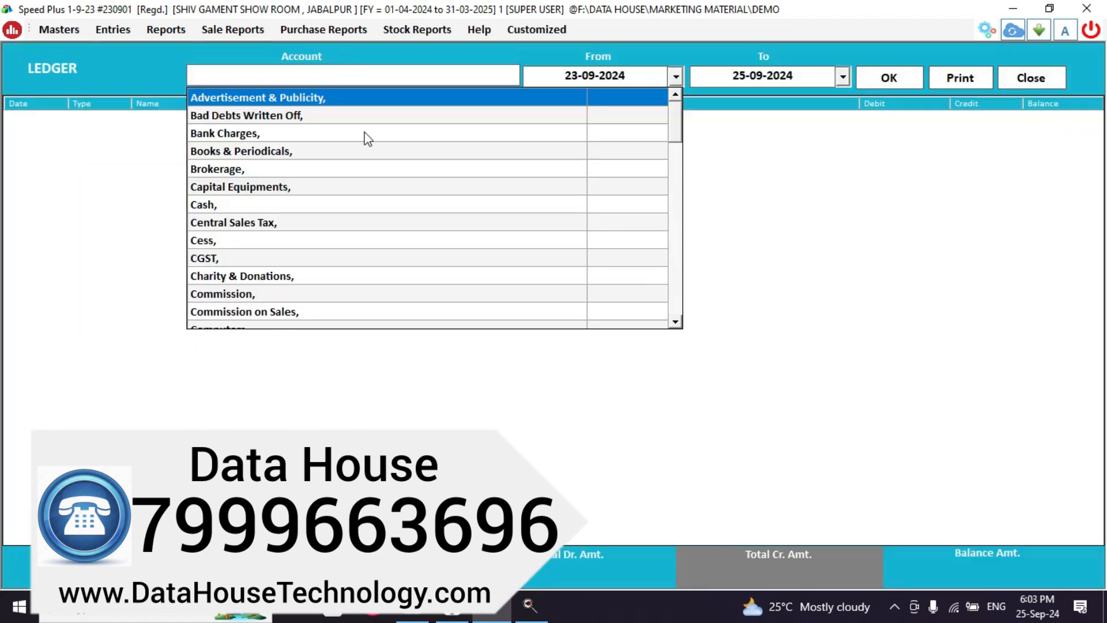
type("HD")
key("Return")
key("Return")
key("Return")
key("Return")
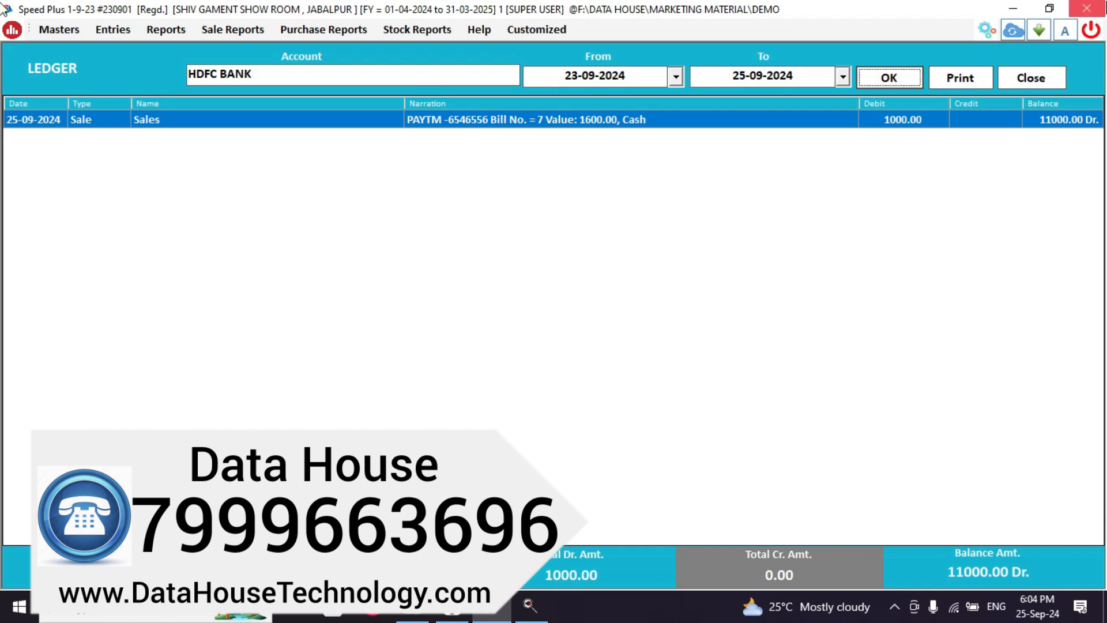
left_click(1026, 79)
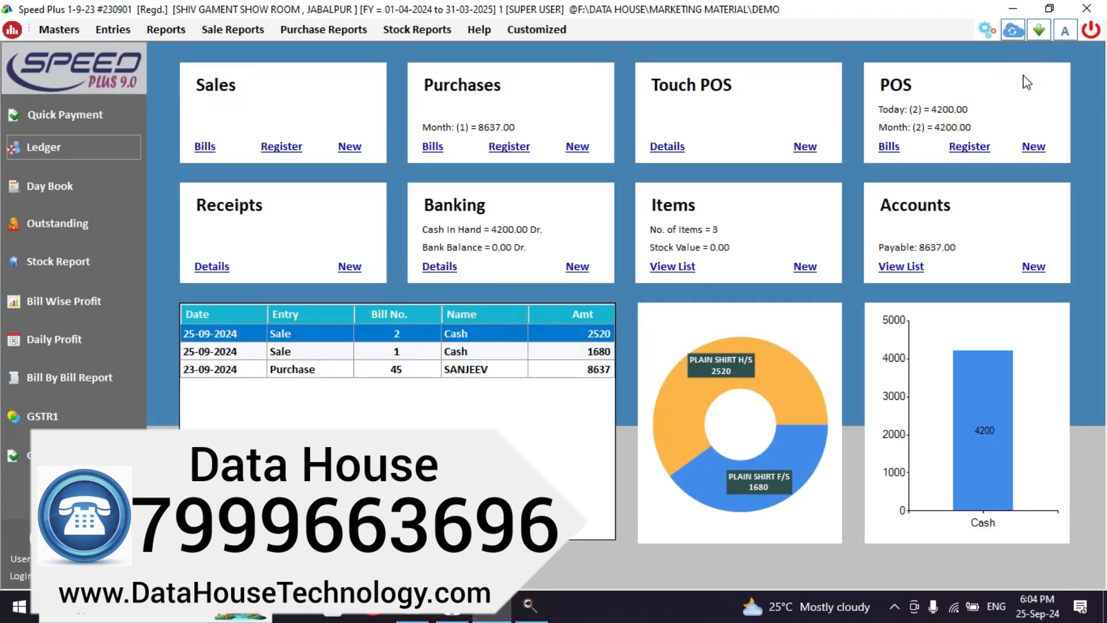
List purchase bills from 03-09-2024, showing SANJEEV's 8637.00 credit bill, then close the list.
left_click(435, 148)
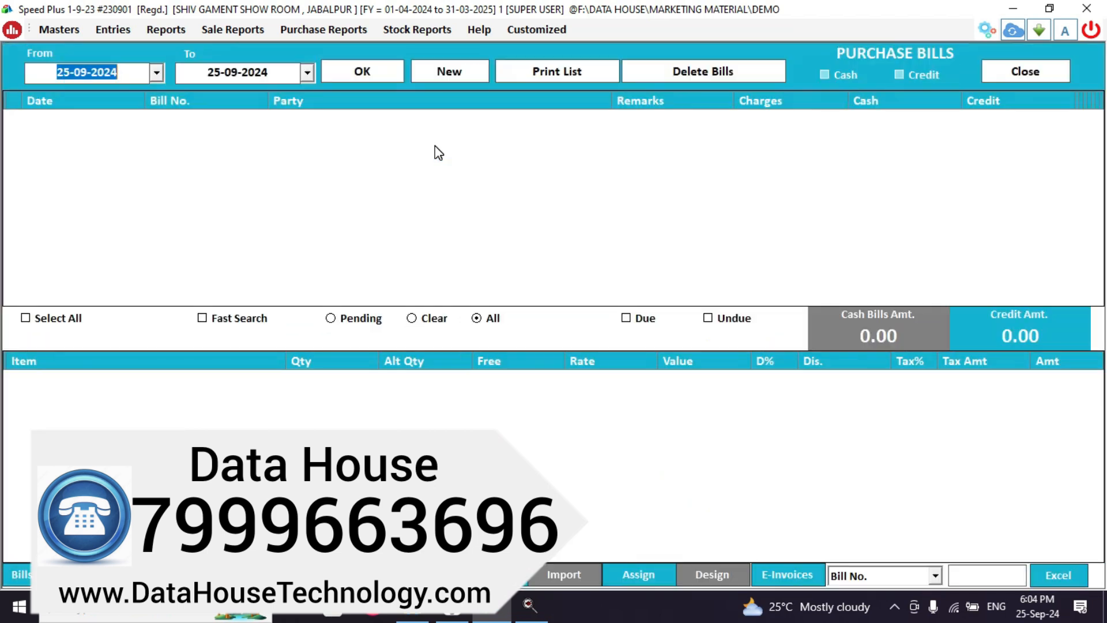
left_click(374, 71)
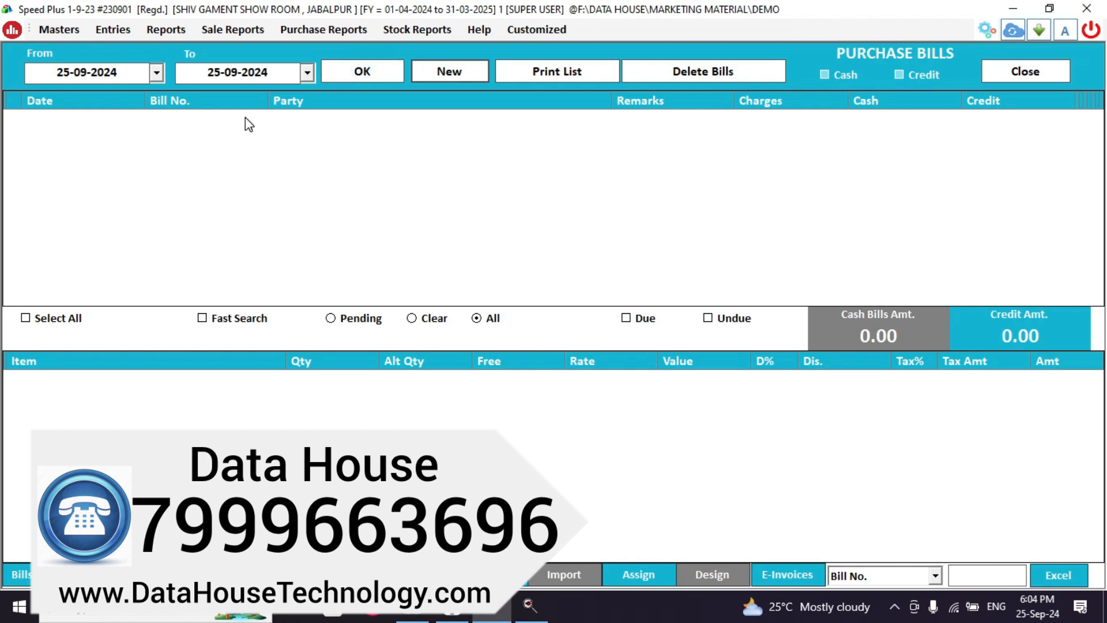
left_click(156, 73)
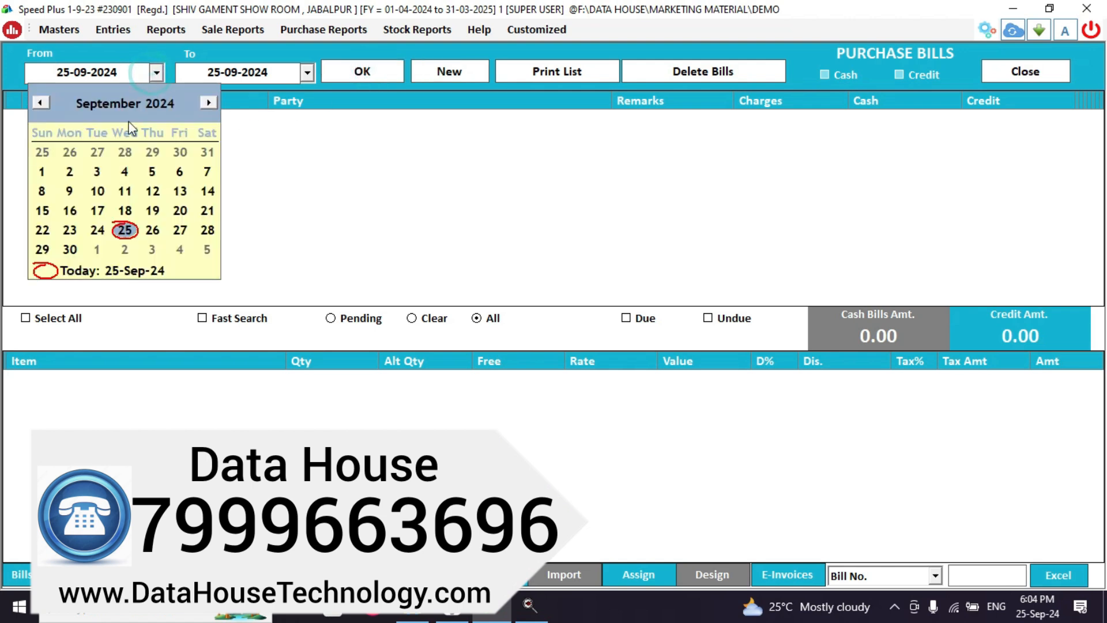
left_click(95, 173)
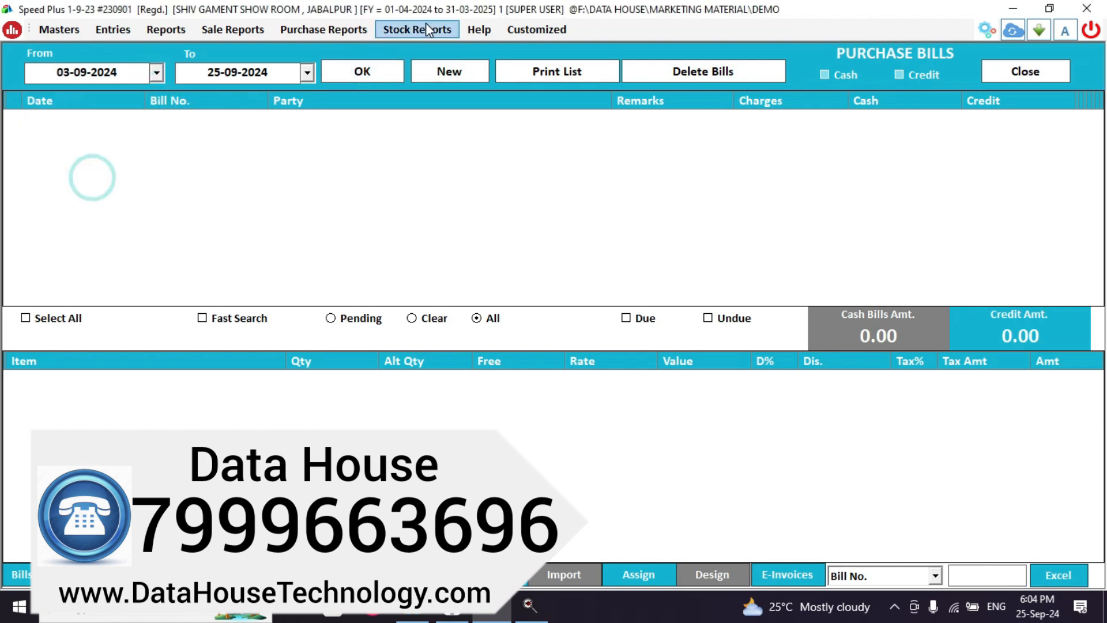
left_click(347, 78)
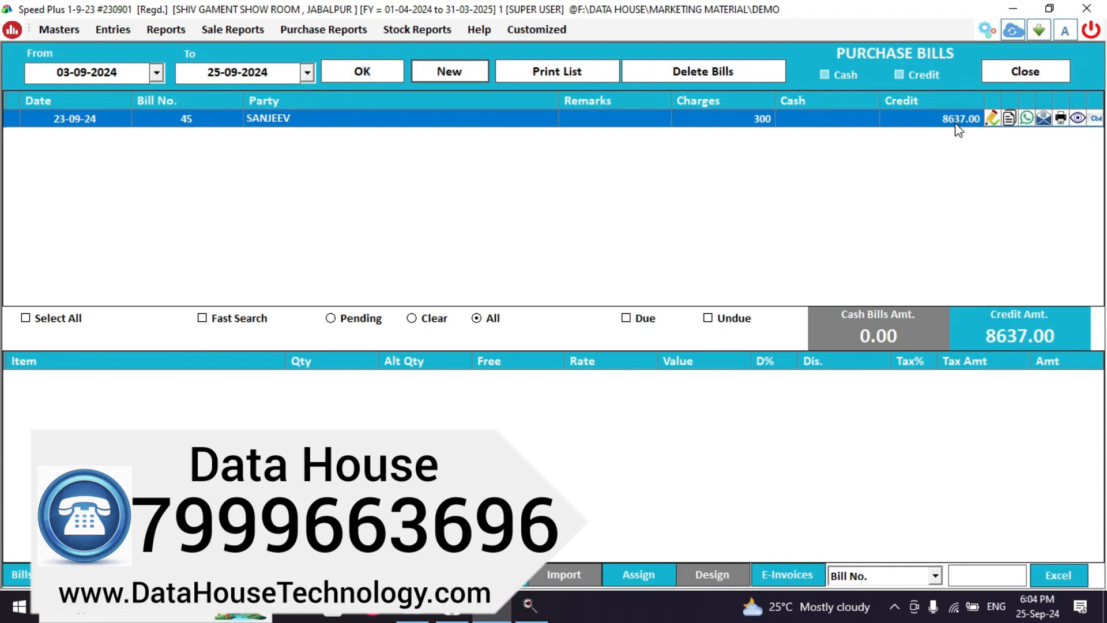
left_click(1041, 79)
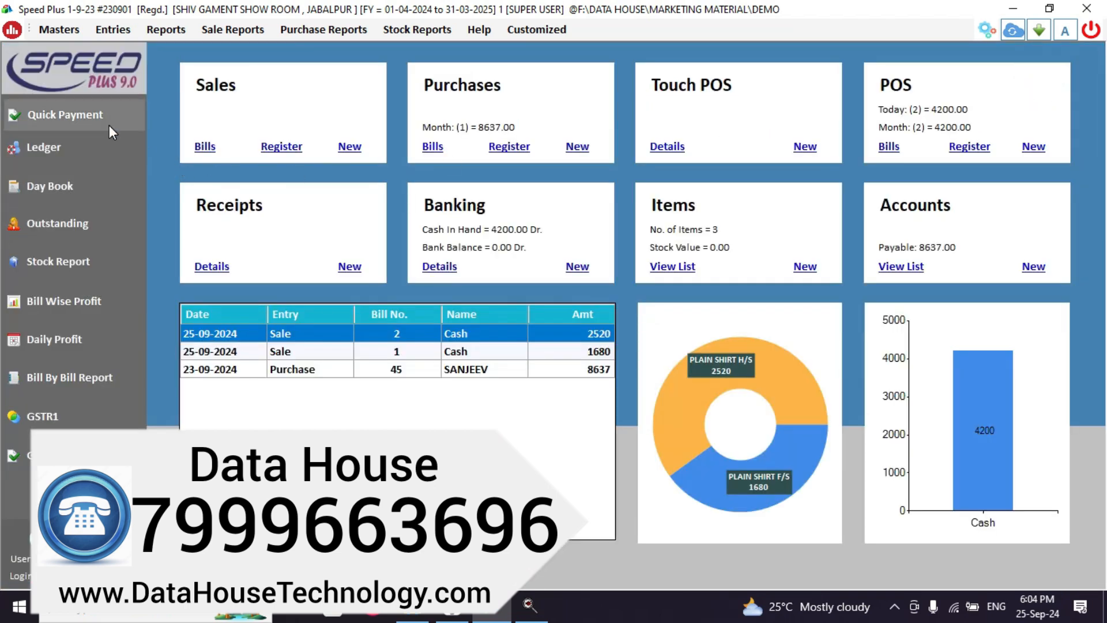
Start a new quick payment dated today with Cash as the payment mode.
left_click(87, 120)
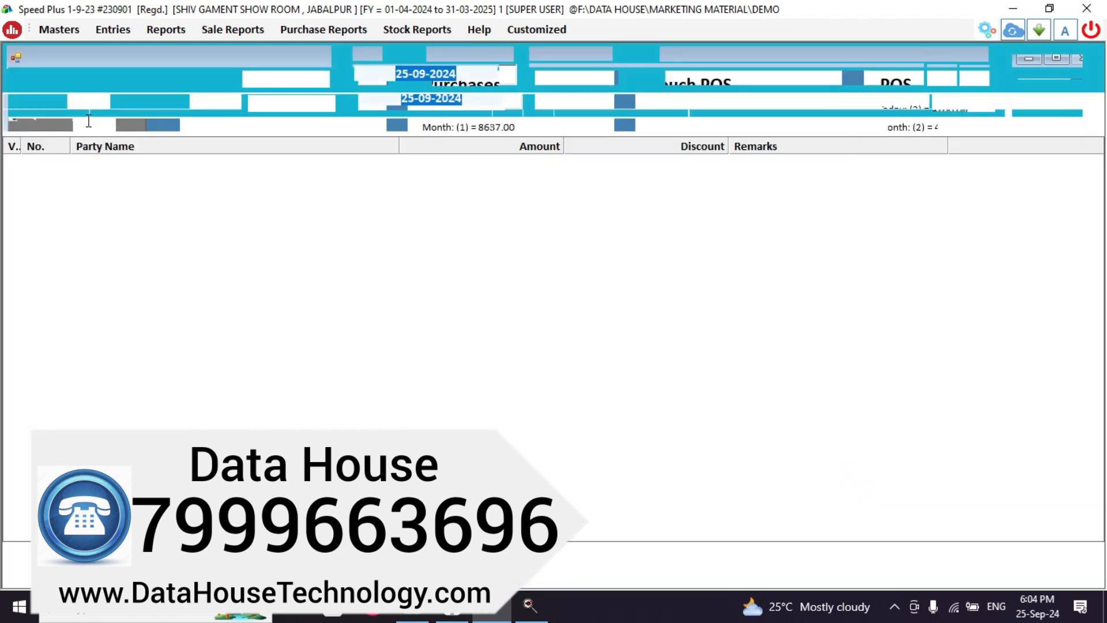
key("Return")
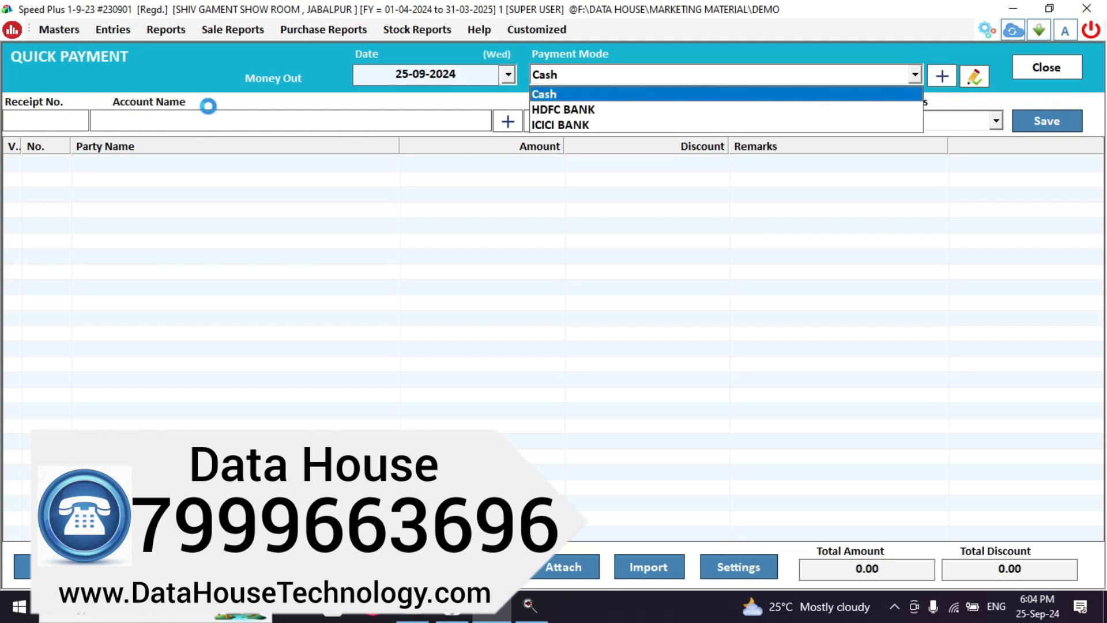
left_click(548, 94)
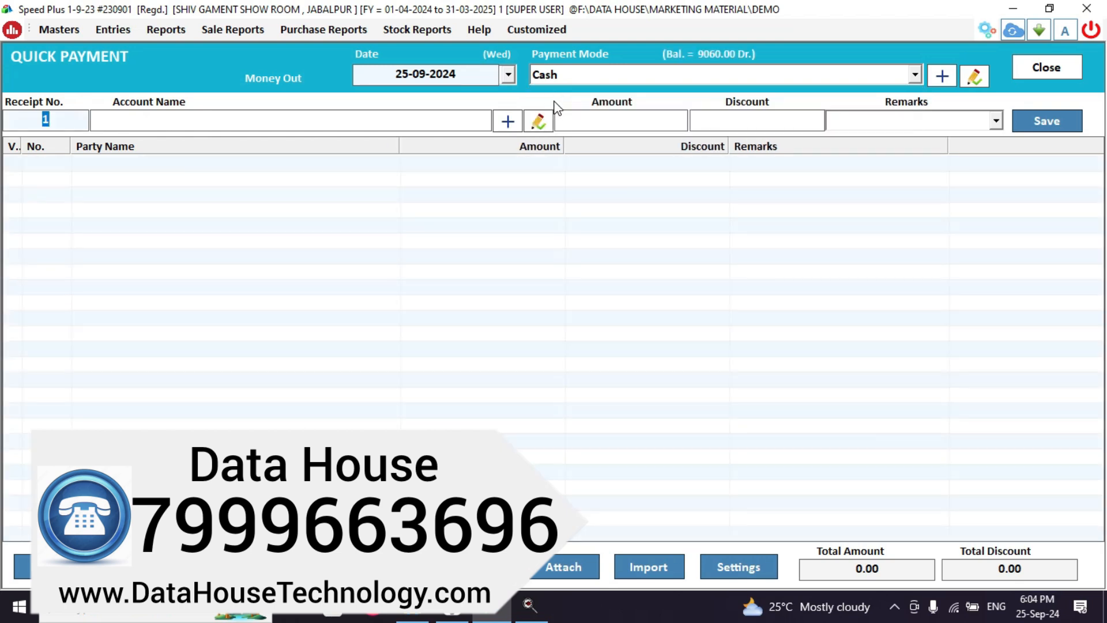
key("Return")
Search 'SANJ' and choose SANJEEV, not SANJAY TRADERS, as the payee account.
type("SA")
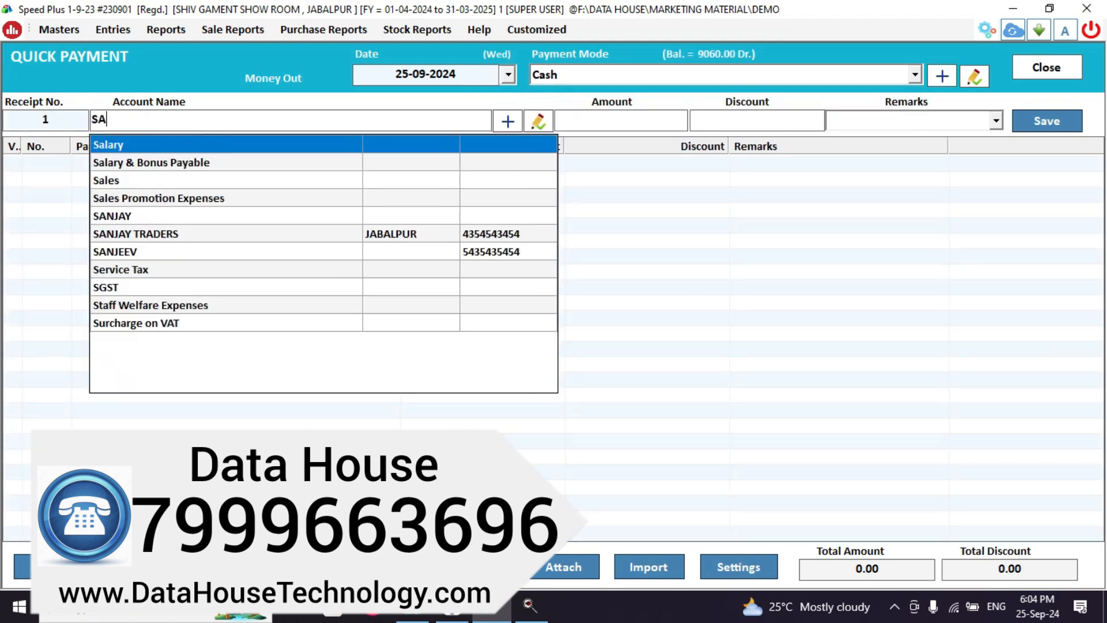
type("NJ")
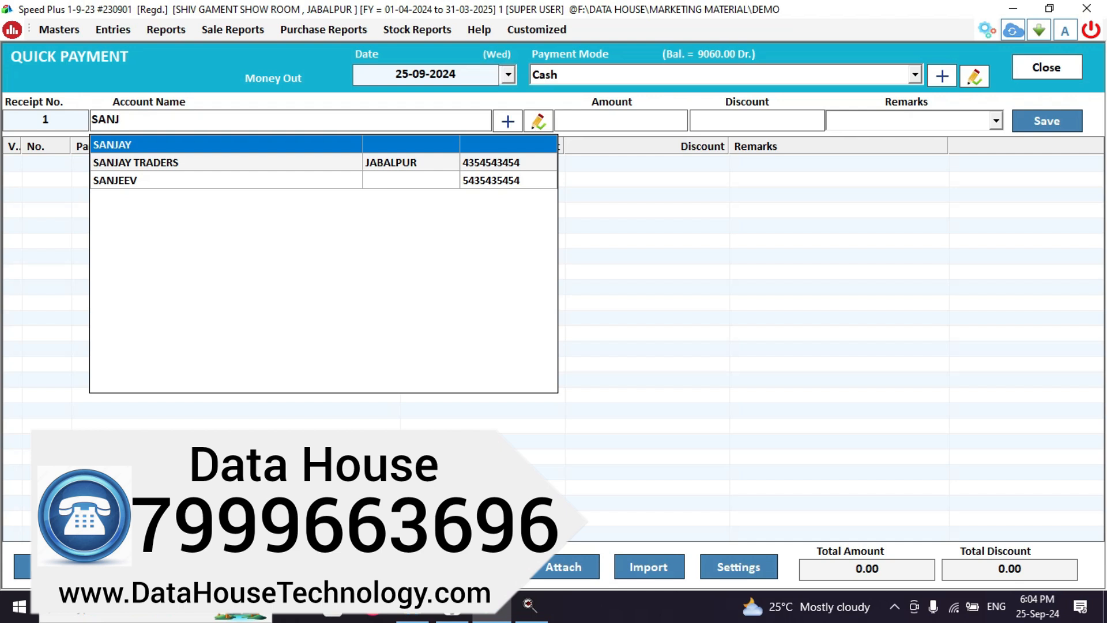
key("Return")
left_click(388, 121)
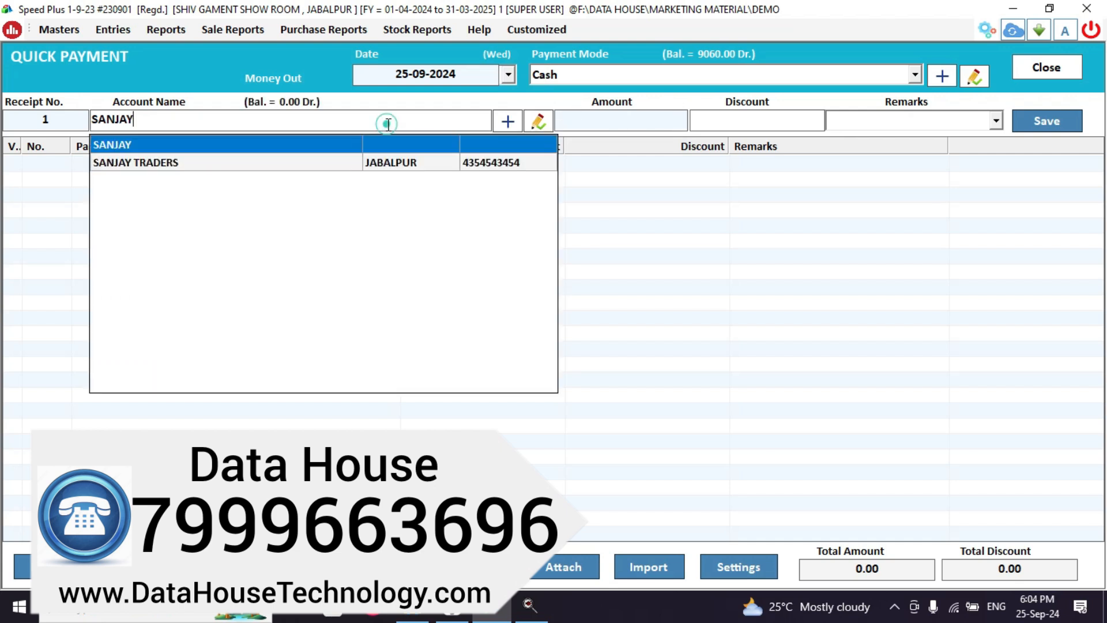
left_click(293, 164)
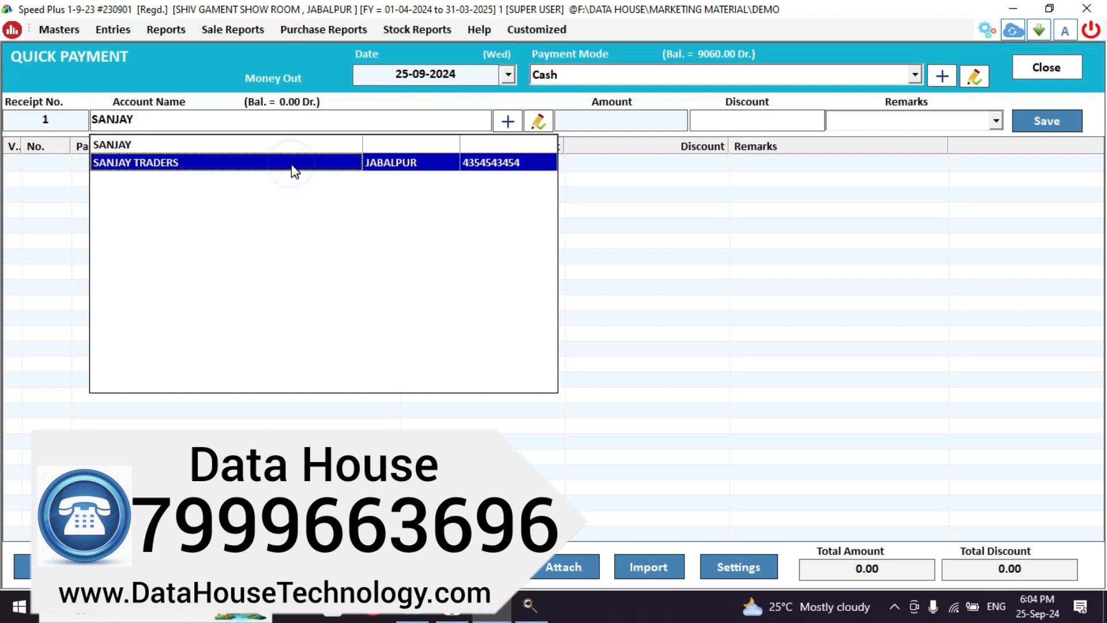
left_click(292, 164)
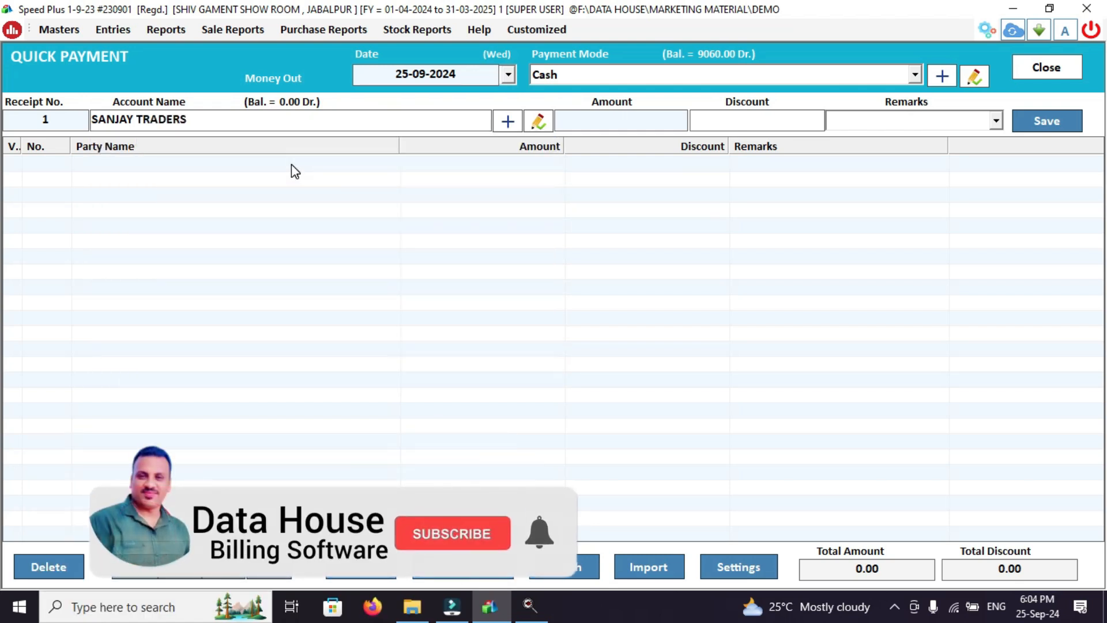
left_click(305, 118)
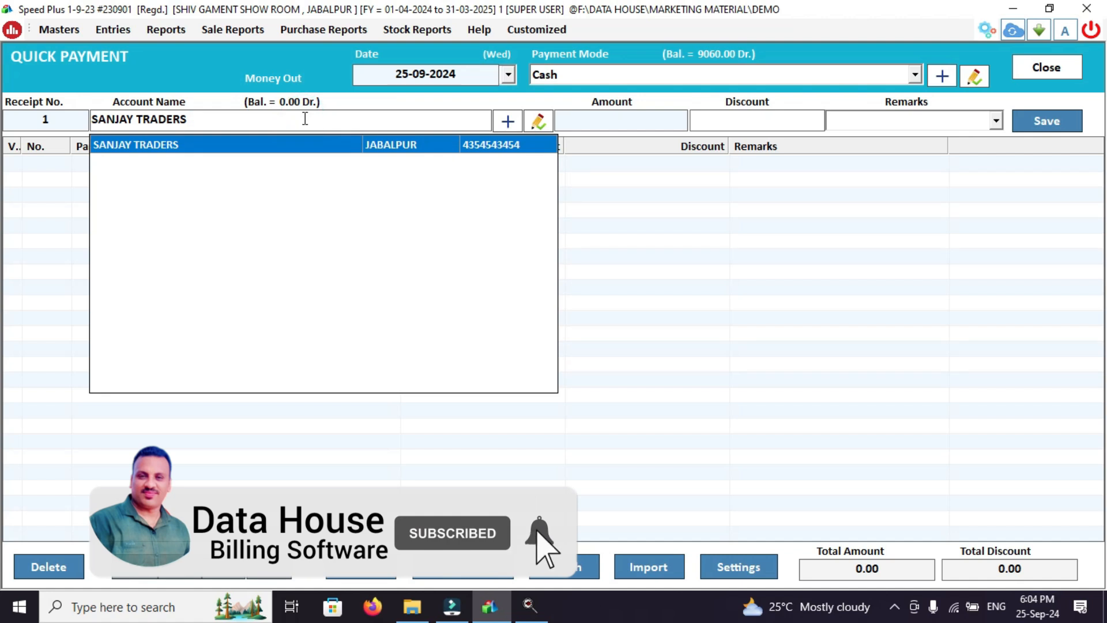
key("BackSpace")
key("BackSpace")
key("BackSpace")
key("BackSpace")
key("BackSpace")
key("BackSpace")
key("BackSpace")
key("BackSpace")
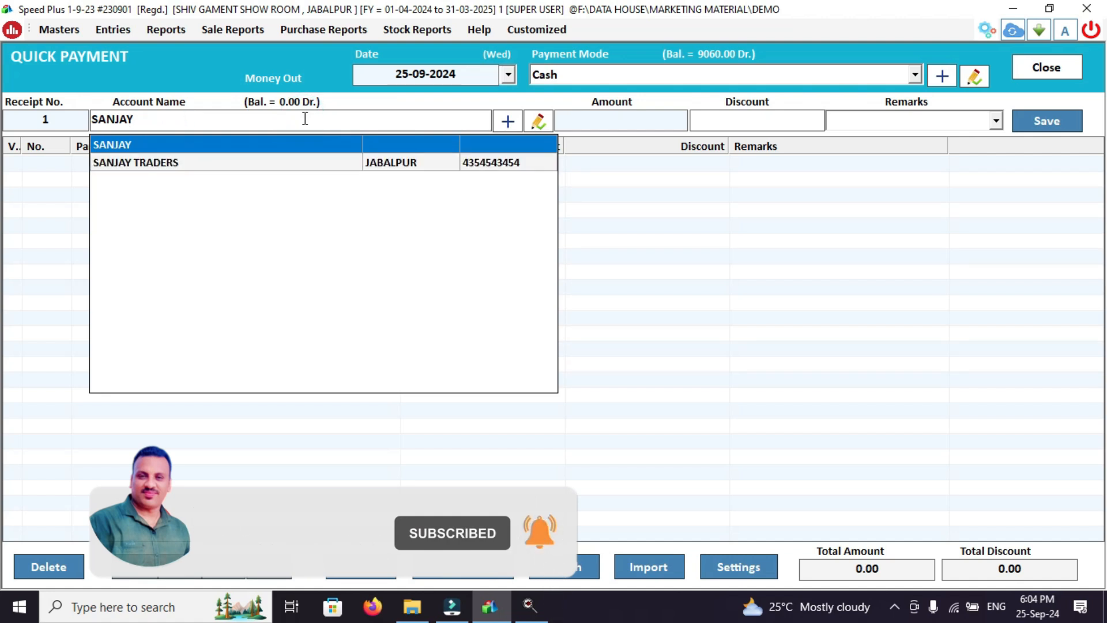
key("BackSpace")
key("BackSpace")
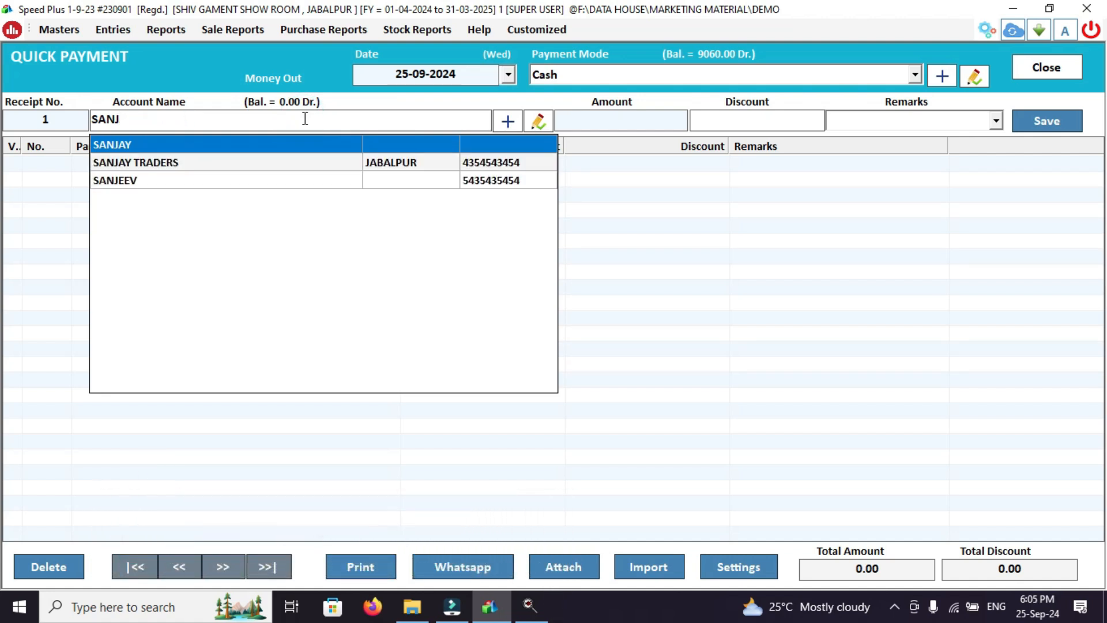
left_click(251, 179)
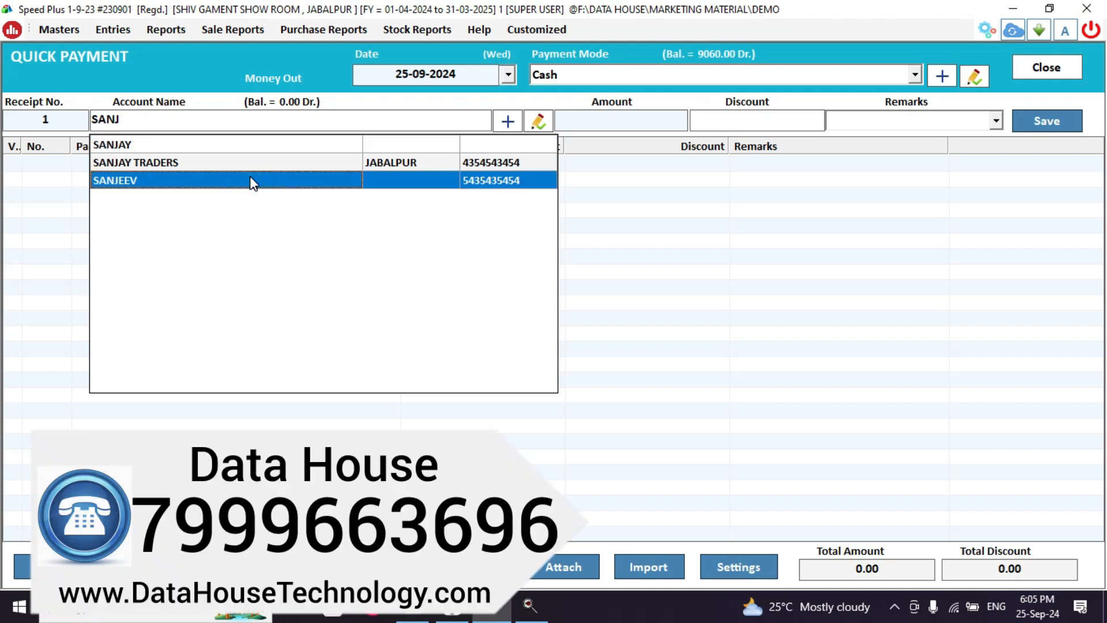
left_click(252, 181)
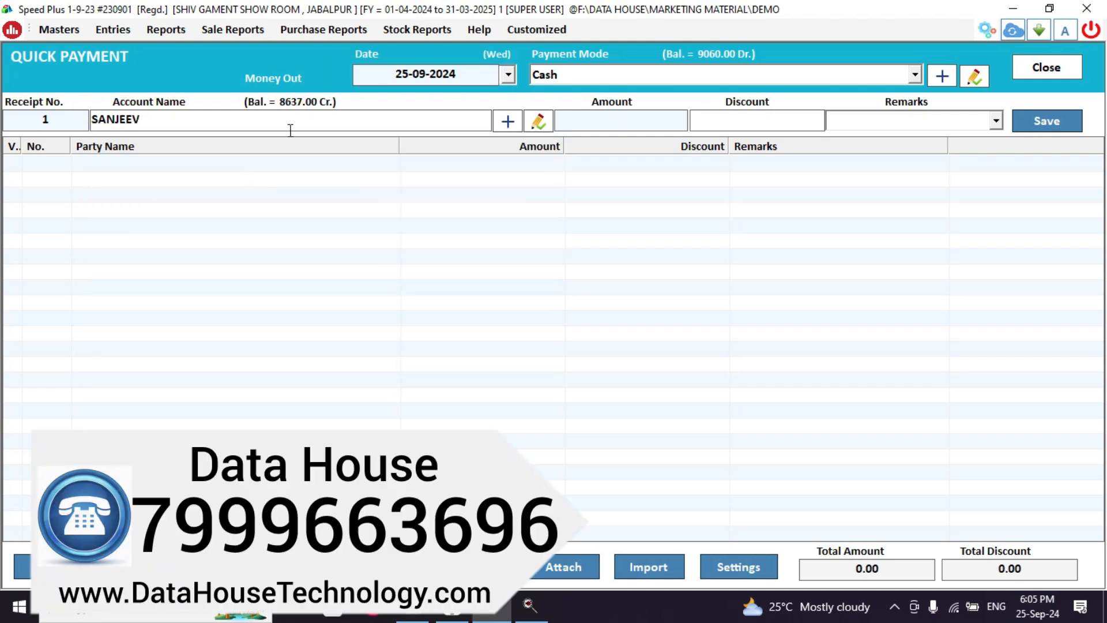
Edit SANJEEV's account, appending GARMENT to both the name and print name.
left_click(539, 121)
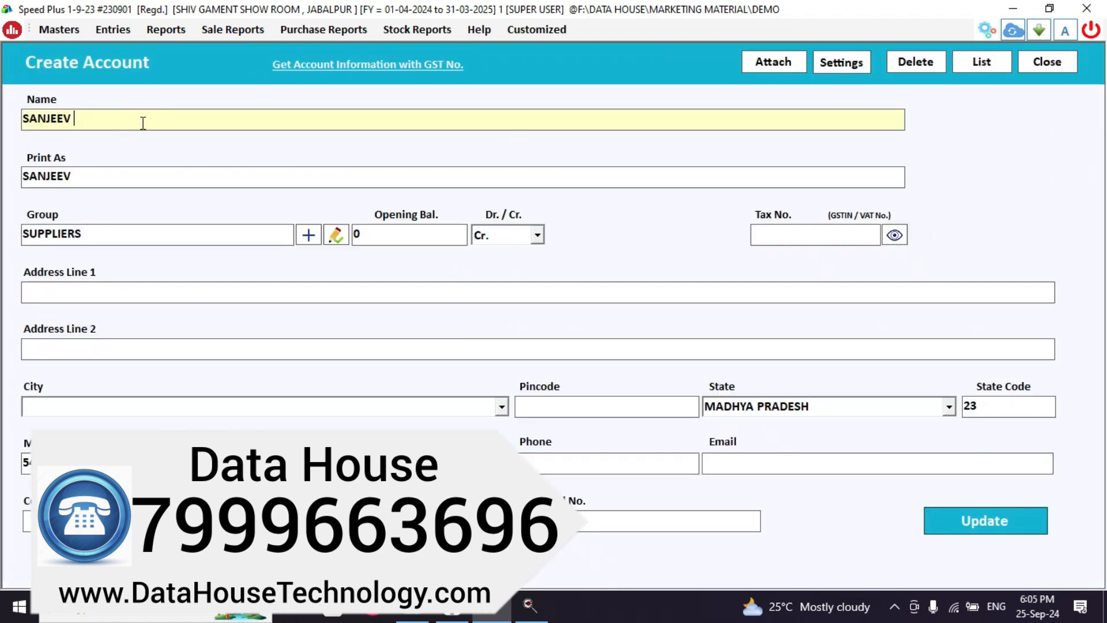
type("GARMENT")
key("Return")
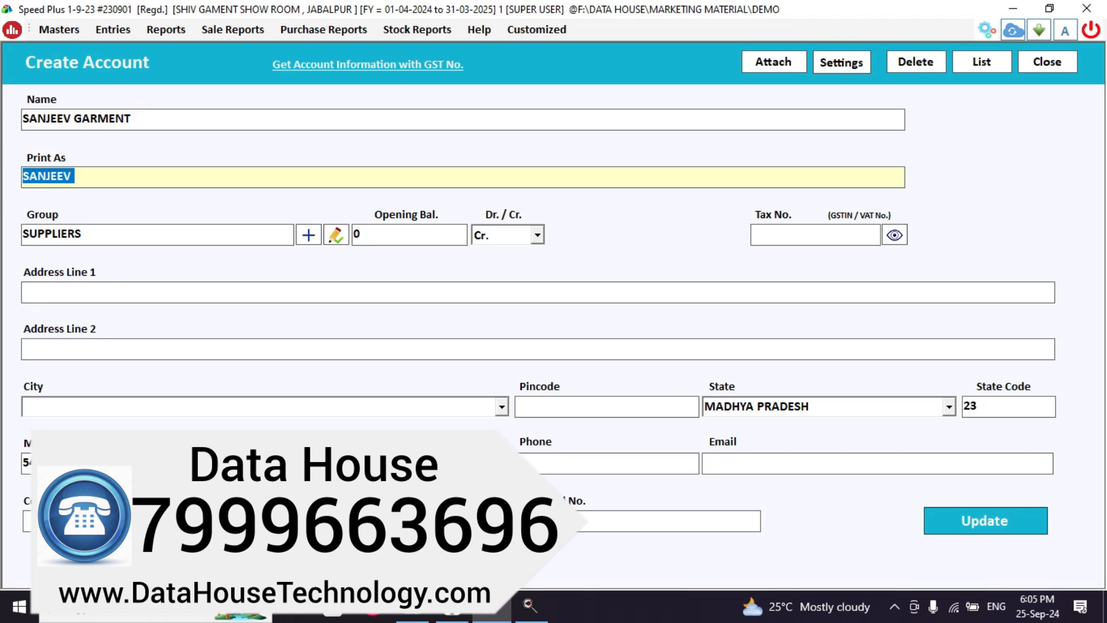
key("End")
type("GA")
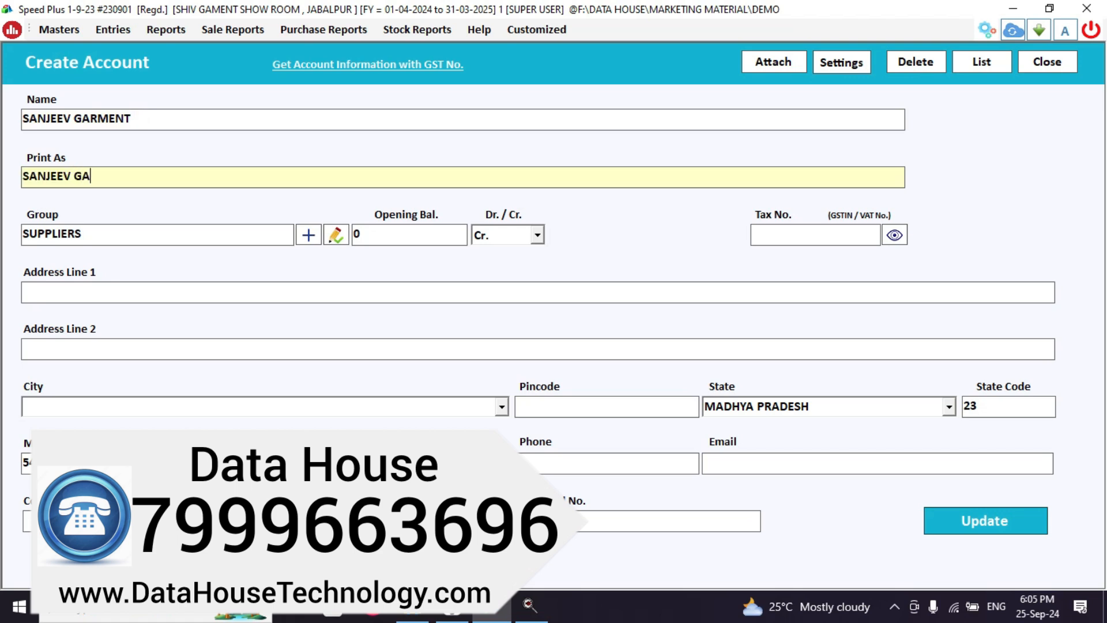
type("RMENT")
Save the renamed account and record a 500 cash payment with remark 'BILL 121'.
left_click(985, 511)
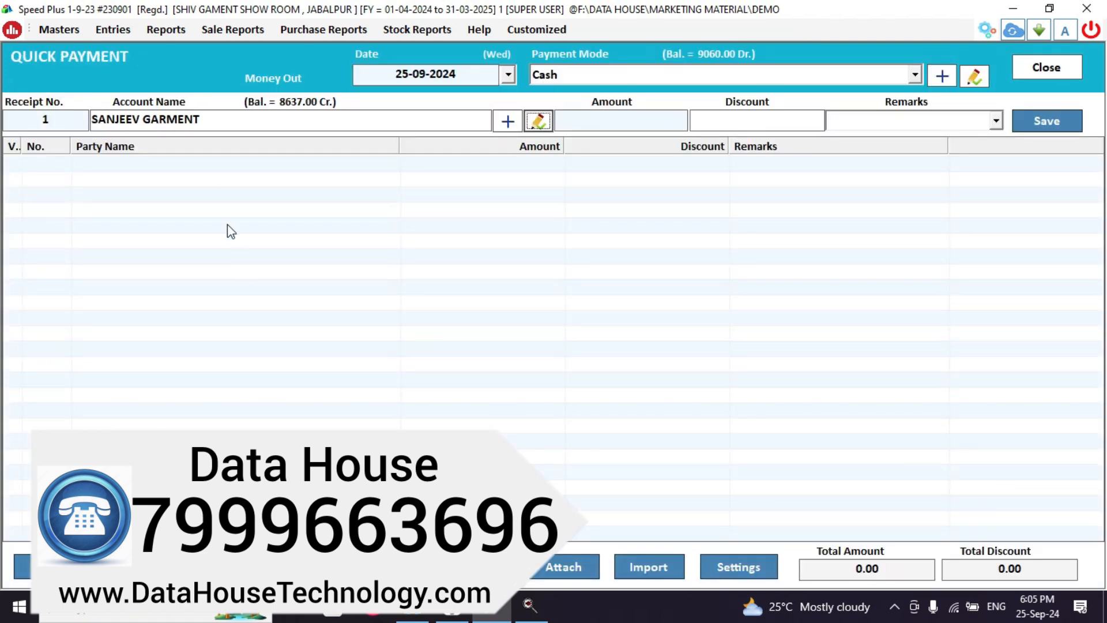
left_click(233, 117)
key("Return")
type("500")
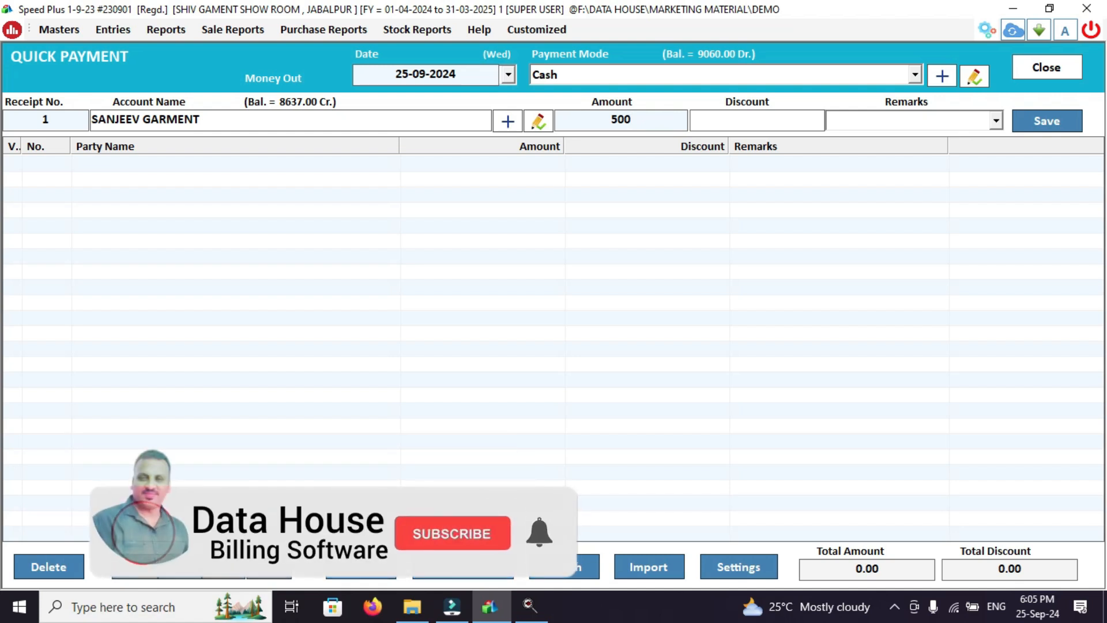
key("Return")
key("Return")
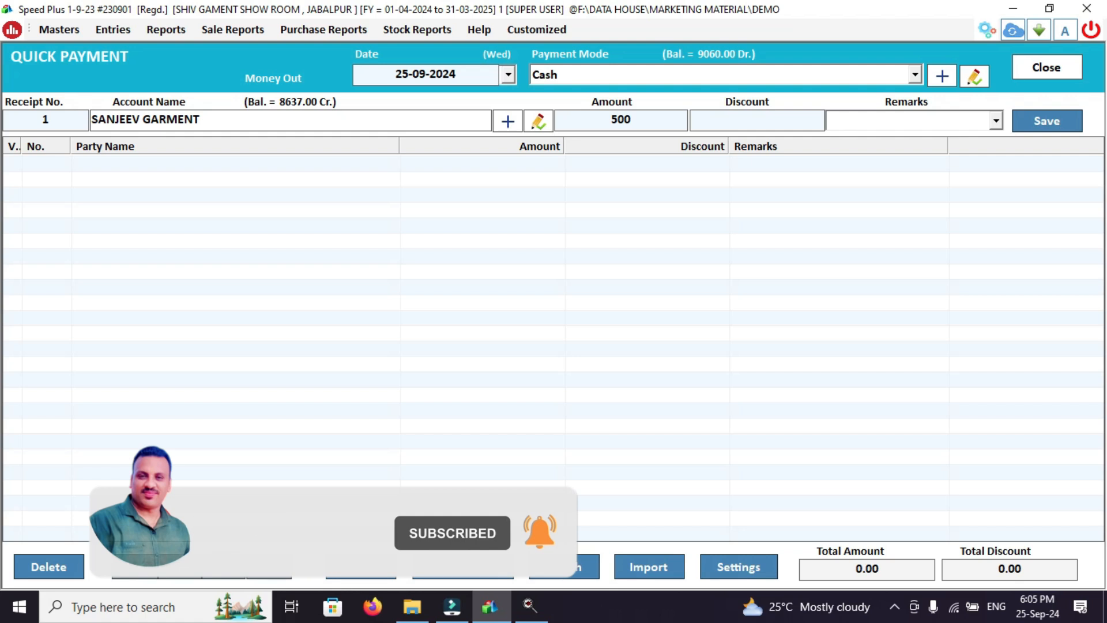
type("BILL ")
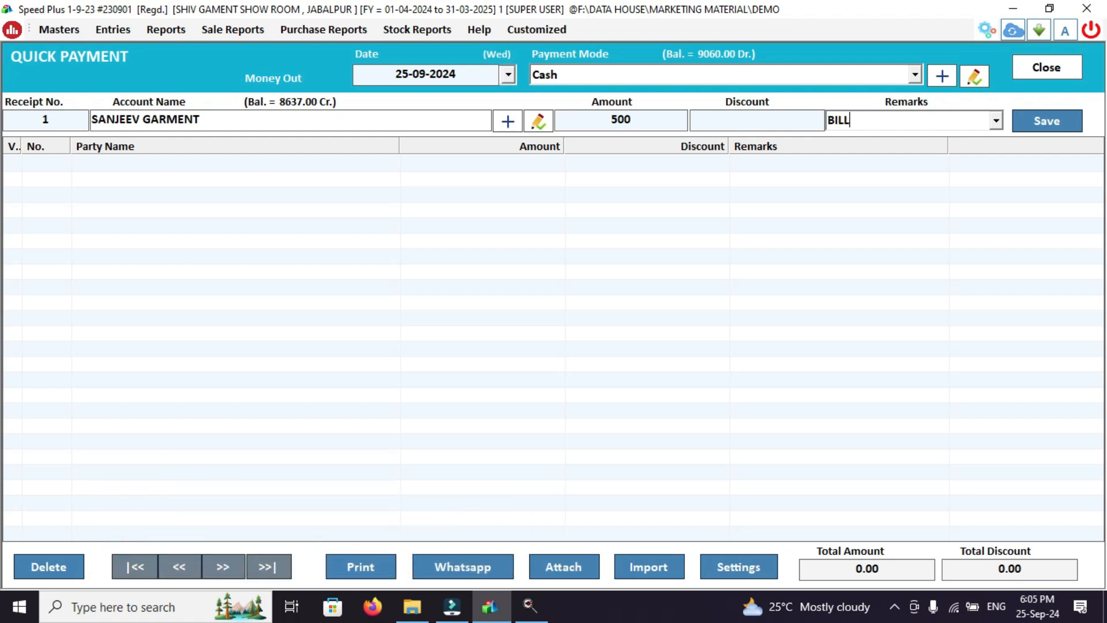
type("121")
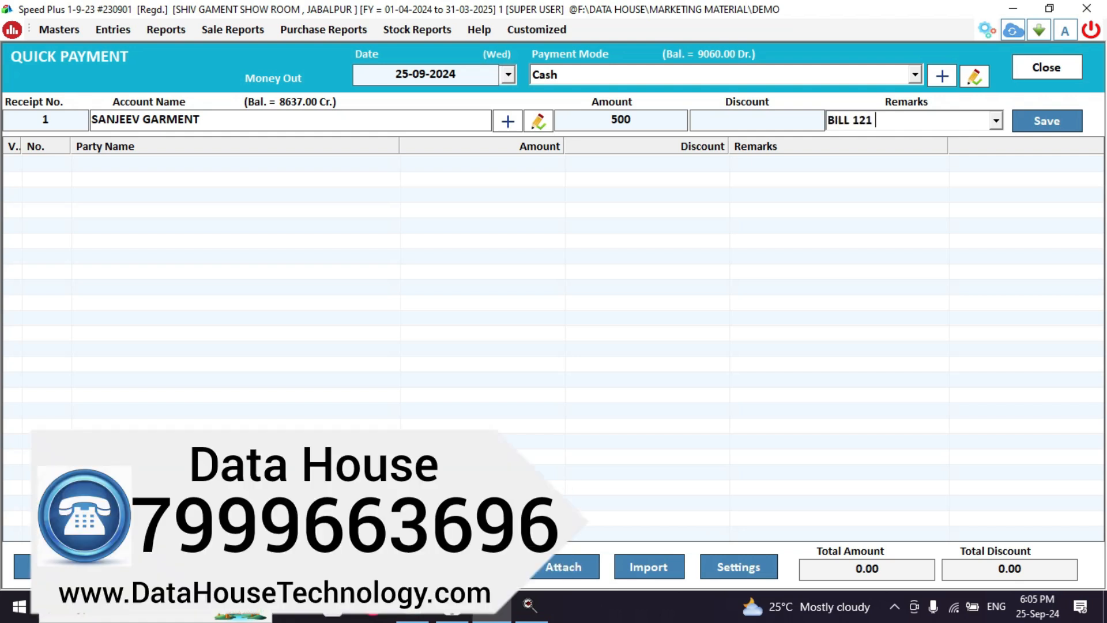
left_click(1045, 116)
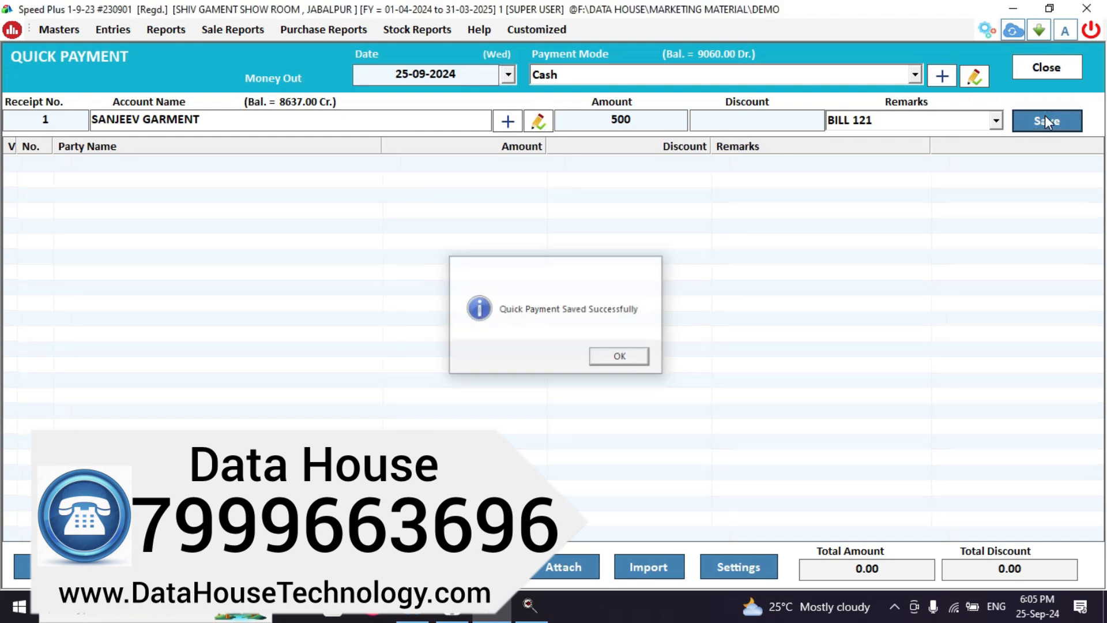
key("Return")
left_click(1046, 67)
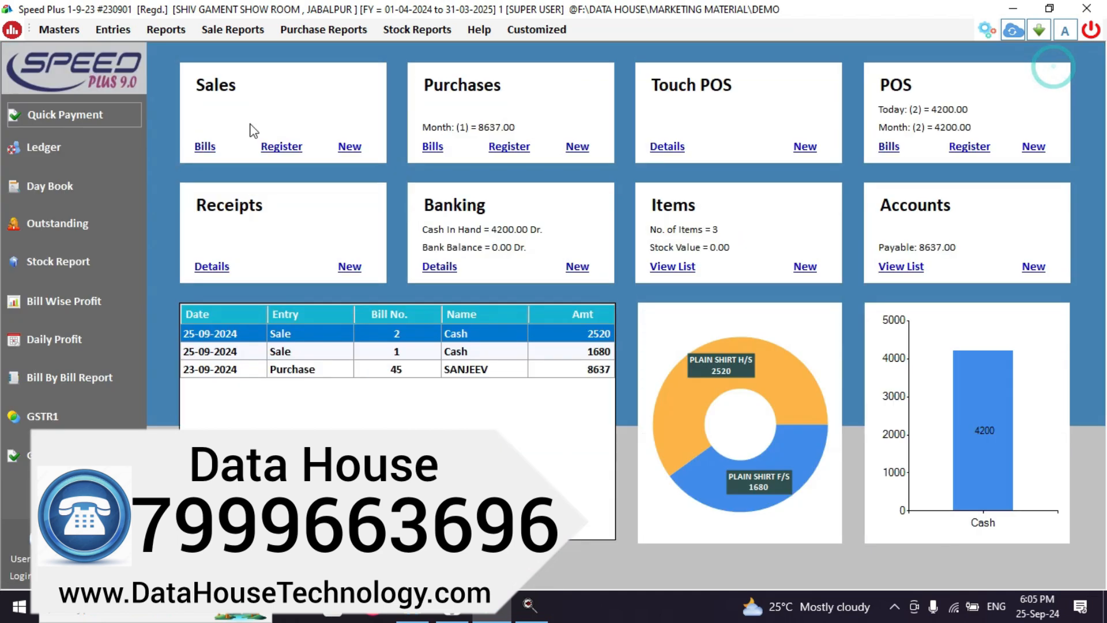
left_click(49, 155)
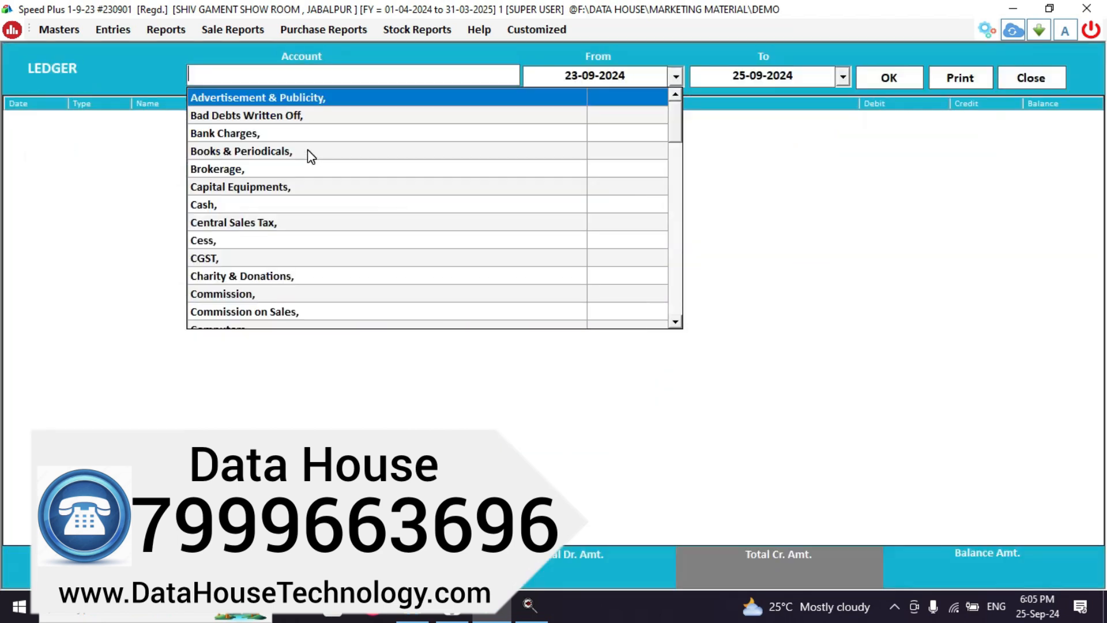
type("CAS")
key("Return")
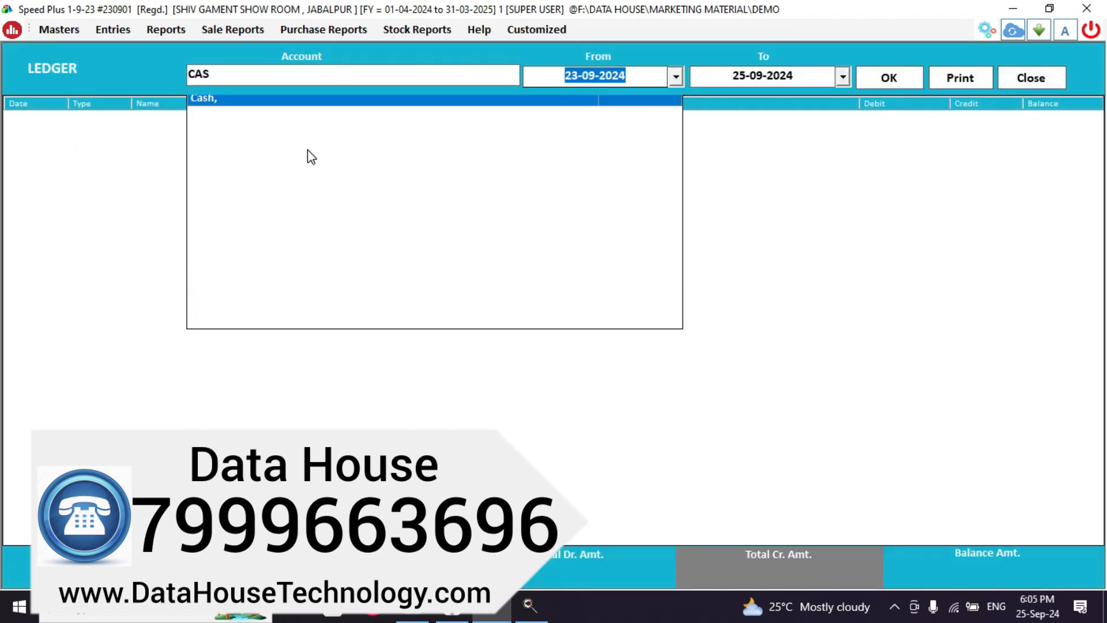
key("Return")
key("Return")
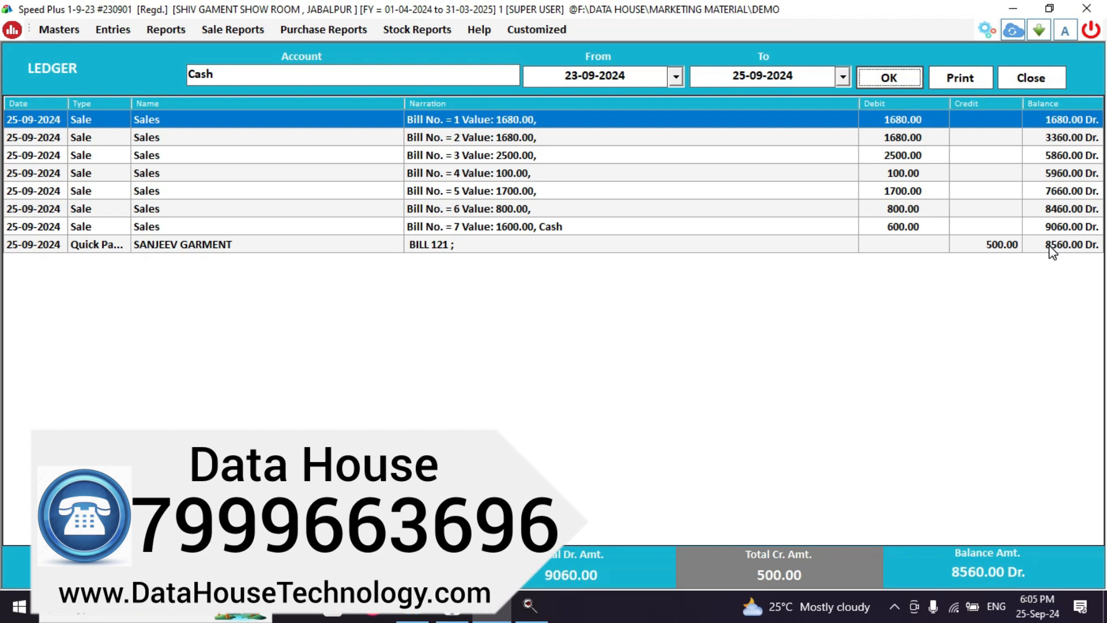
key("Escape")
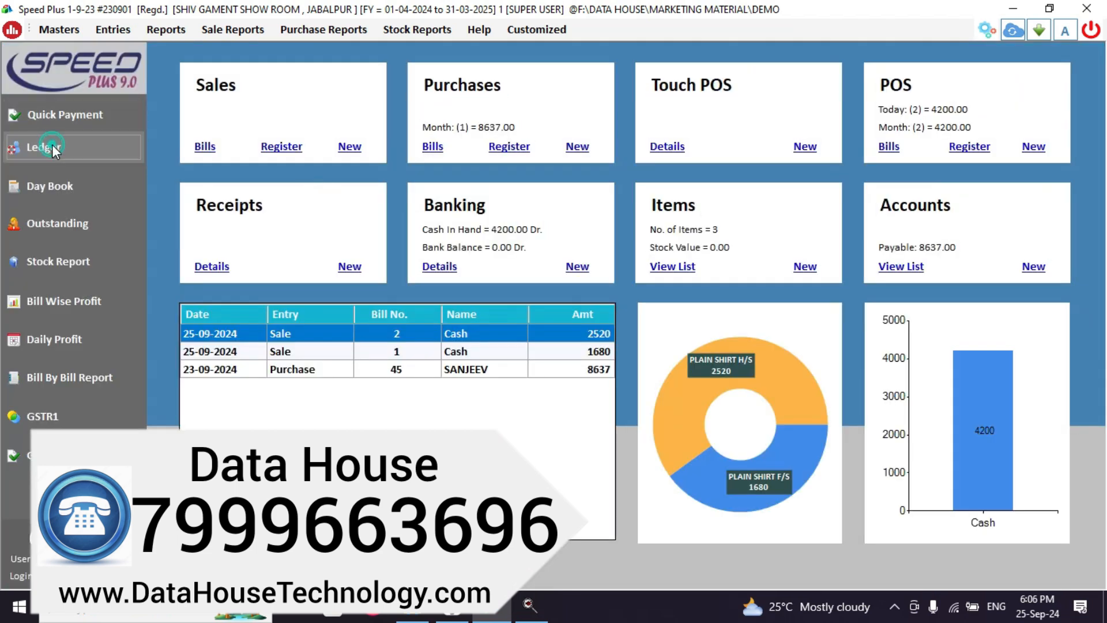
left_click(53, 147)
type("SANJ")
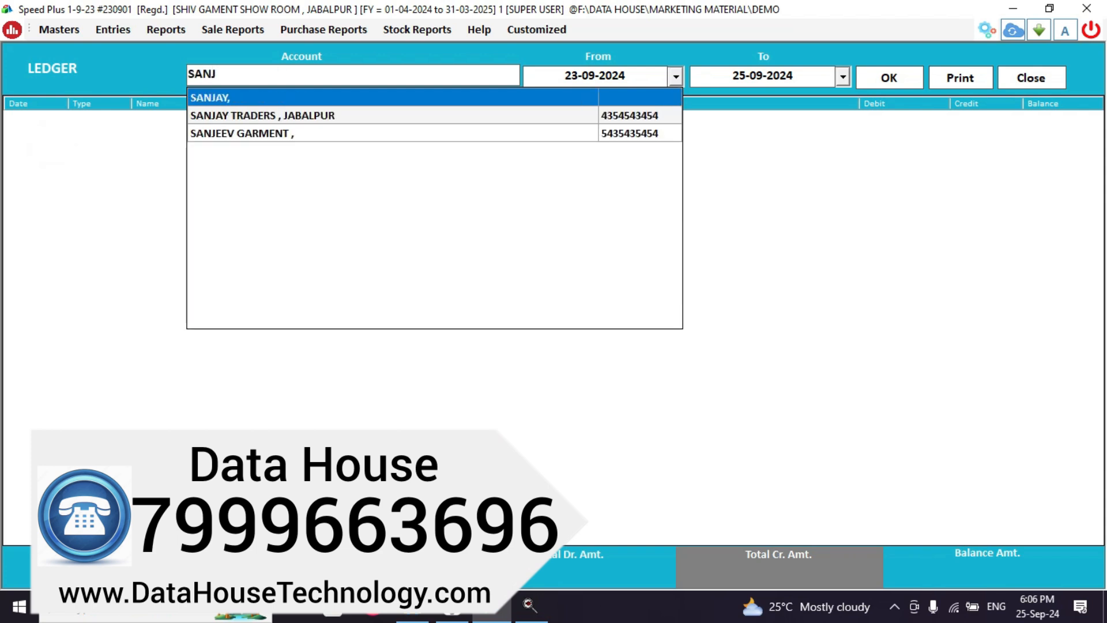
key("Down")
key("Down")
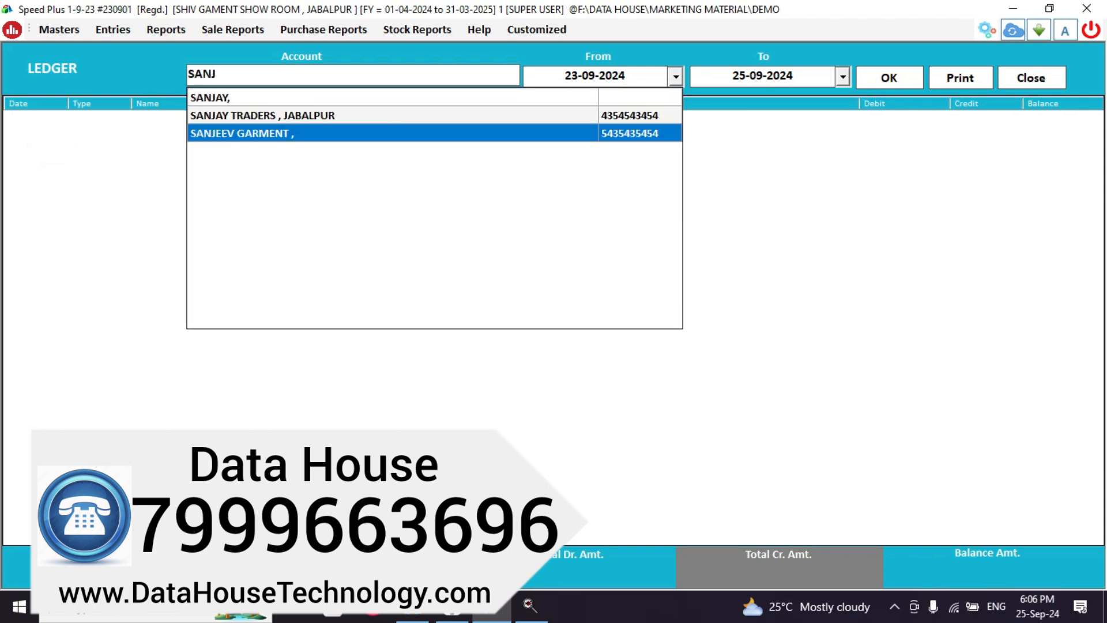
key("Return")
key("Return")
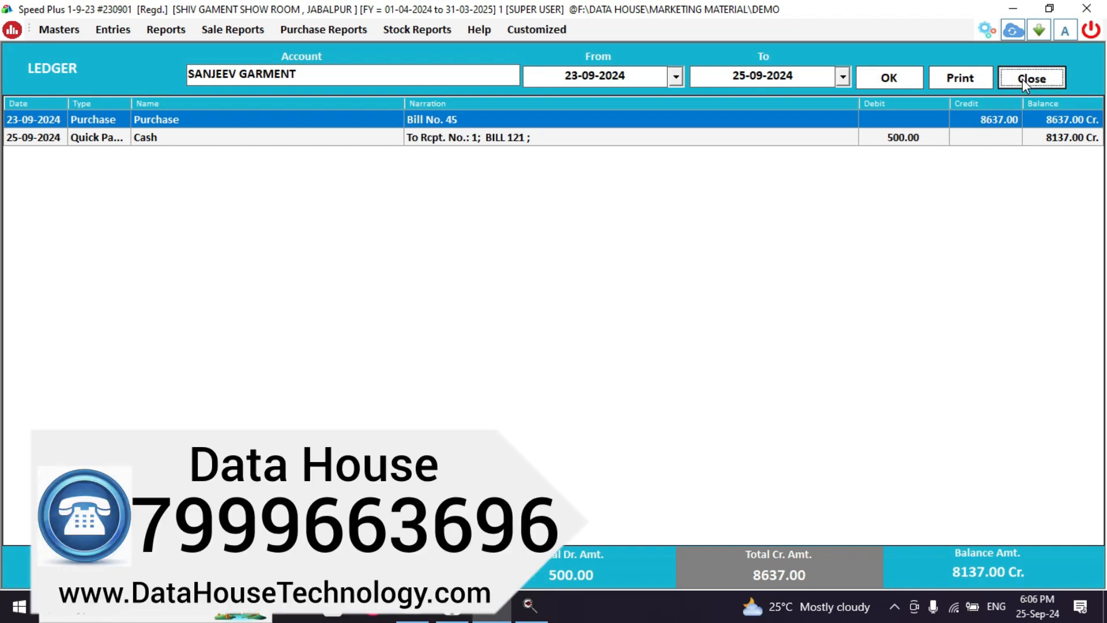
left_click(1023, 78)
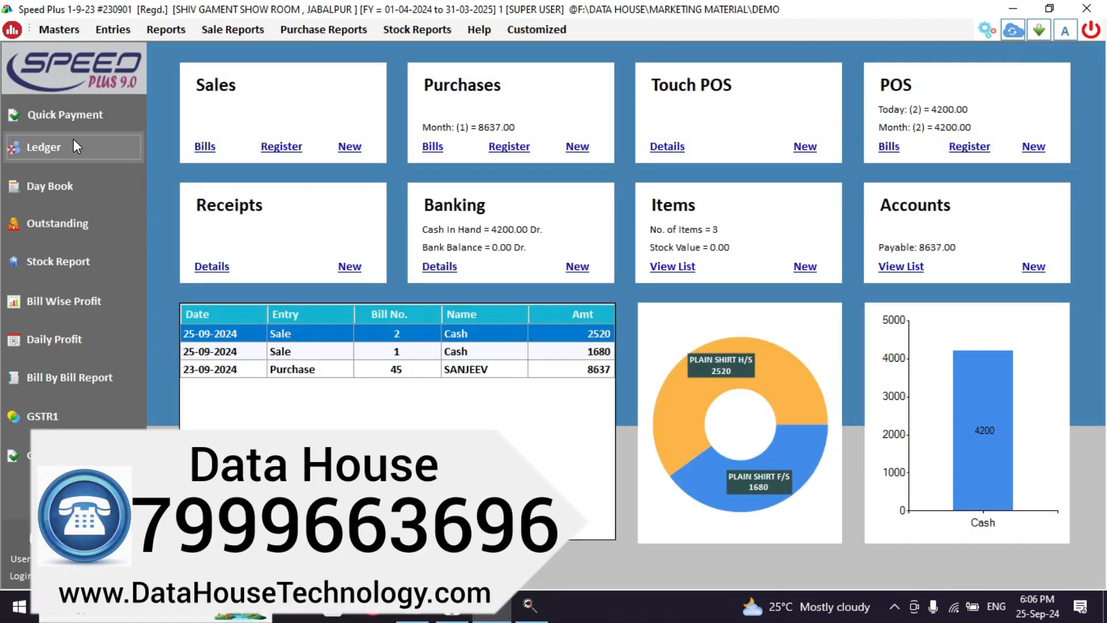
Start a quick payment of 300 from HDFC BANK to SANJEEV GARMENT.
left_click(83, 120)
key("Return")
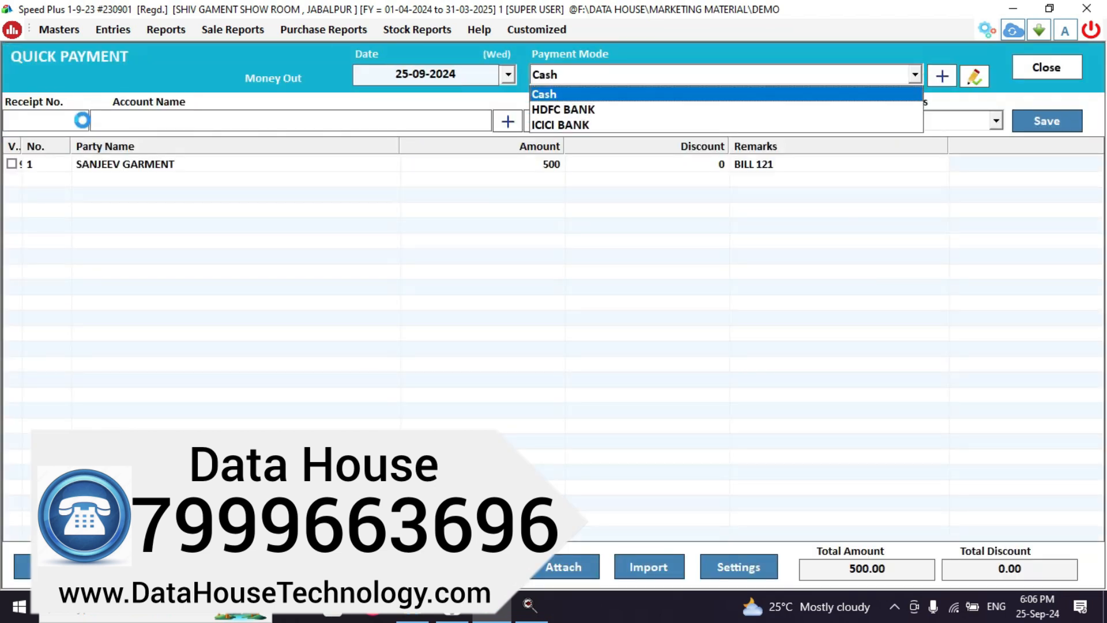
key("Down")
key("Return")
key("Return")
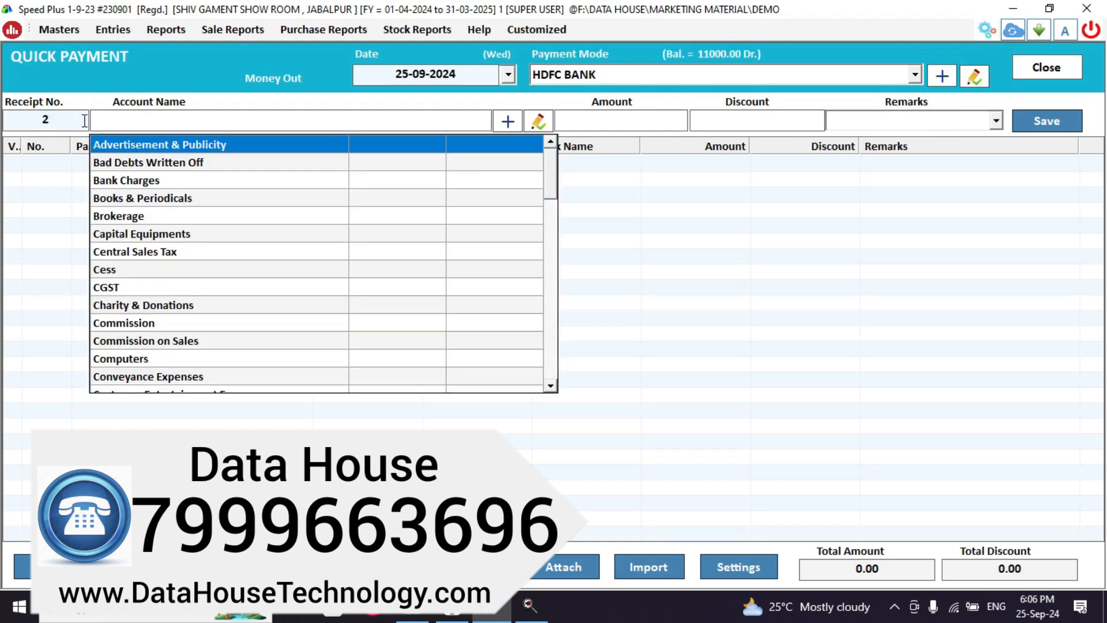
type("SAN")
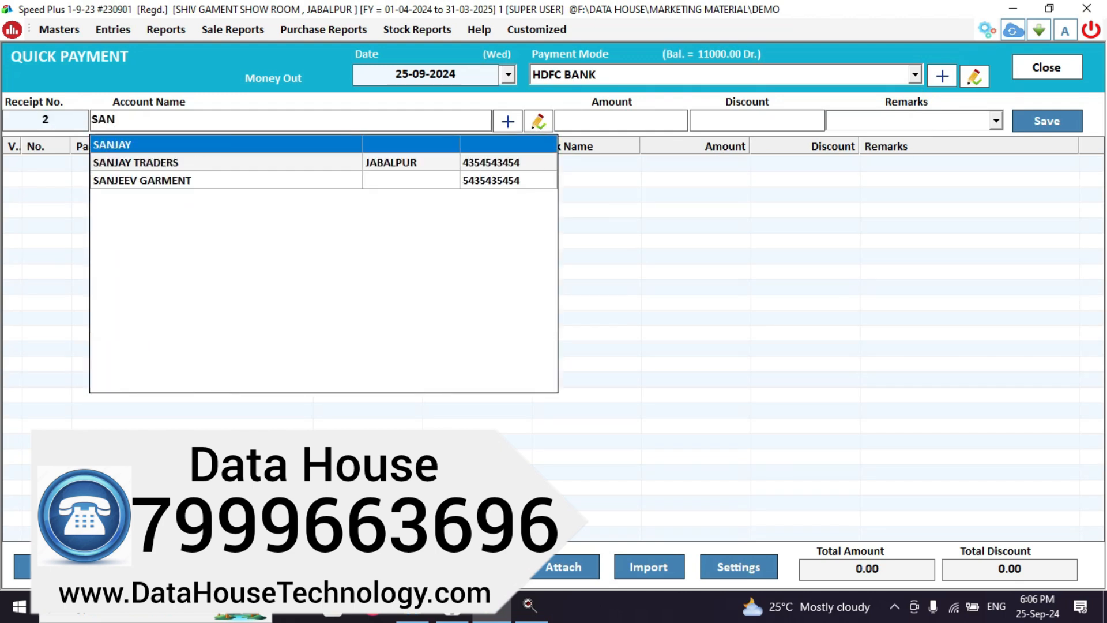
key("Down")
key("Down")
key("Return")
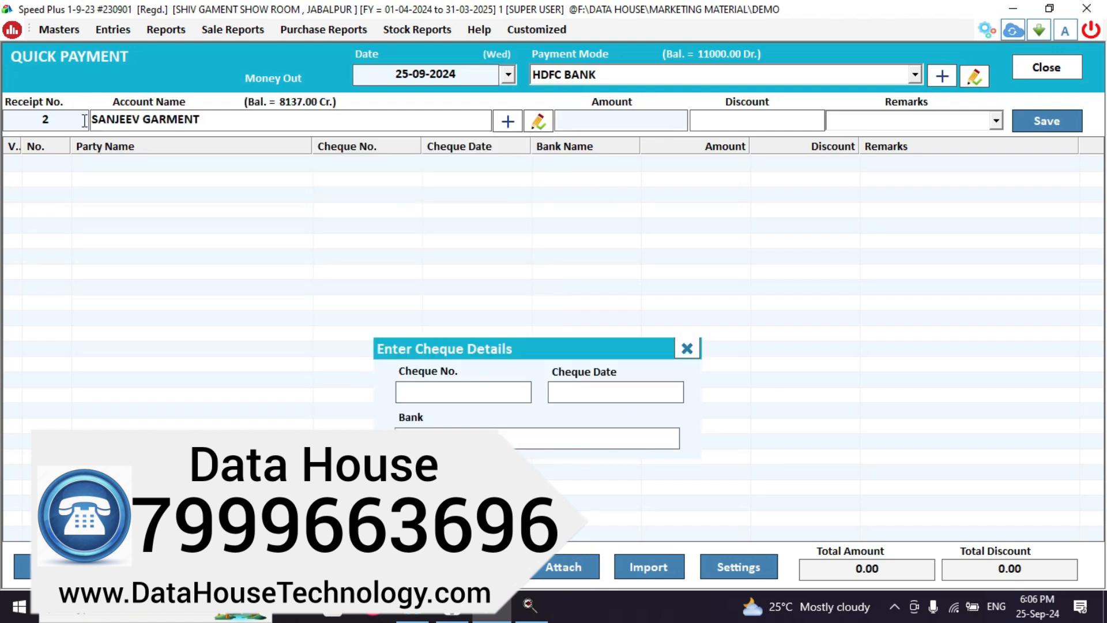
type("300")
key("Return")
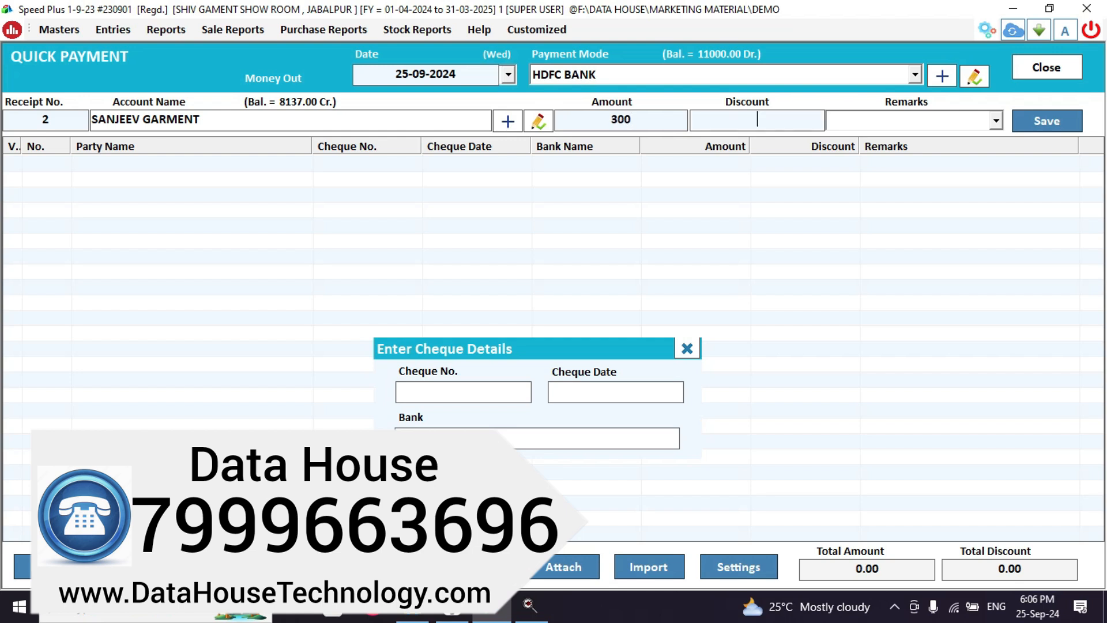
key("Return")
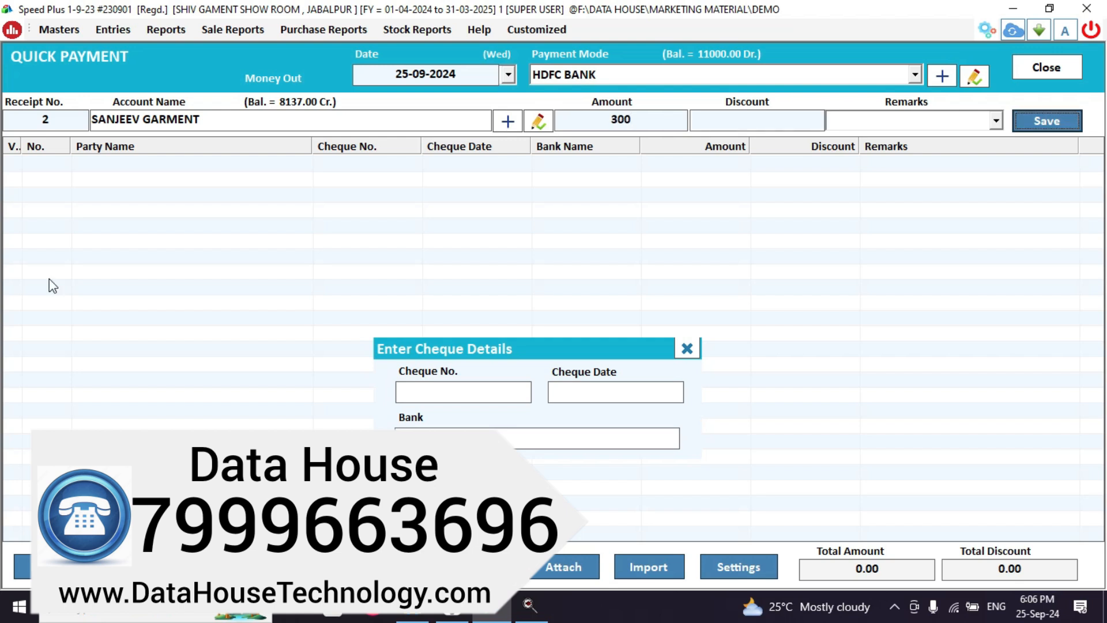
Add cheque number 5454, the bank detail, and remark 'BILL NO 45', then save and close.
left_click(517, 388)
type("5454")
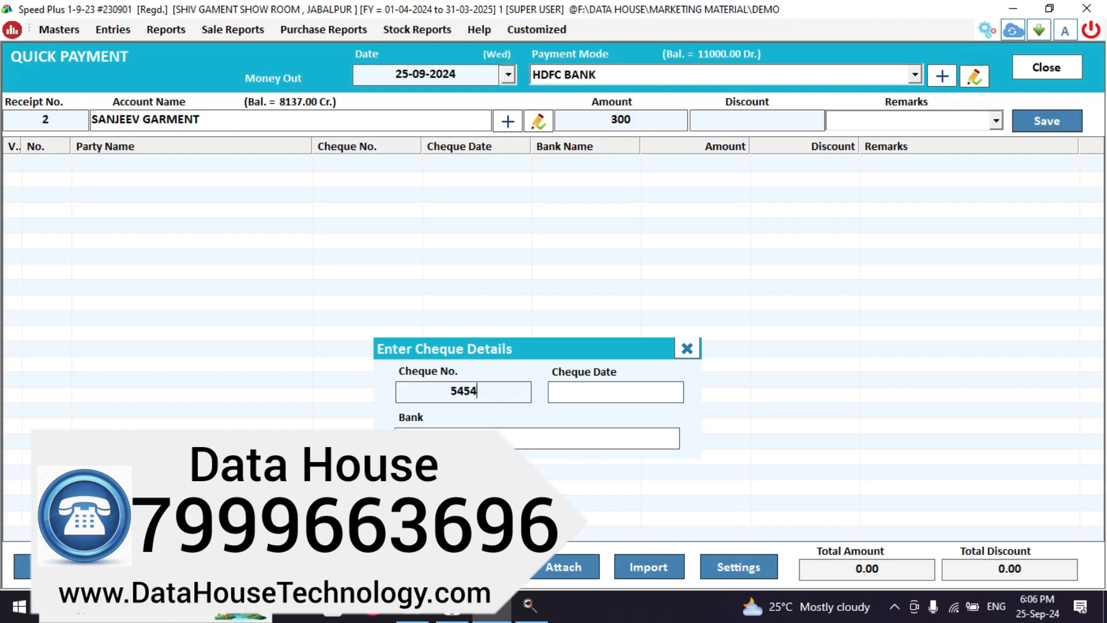
key("Return")
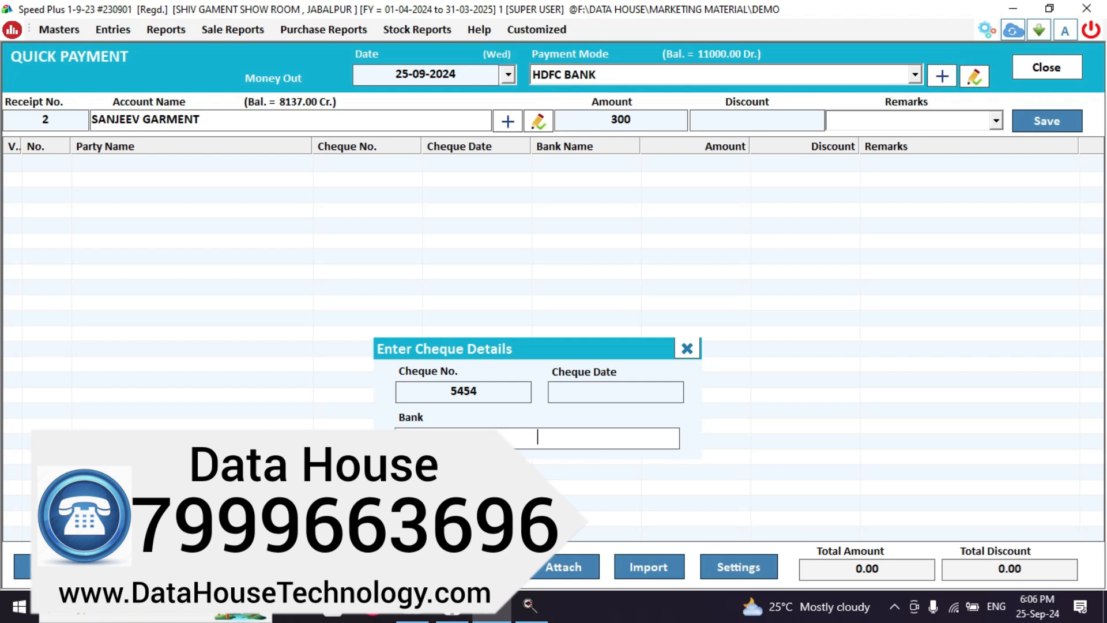
type("VIJAY")
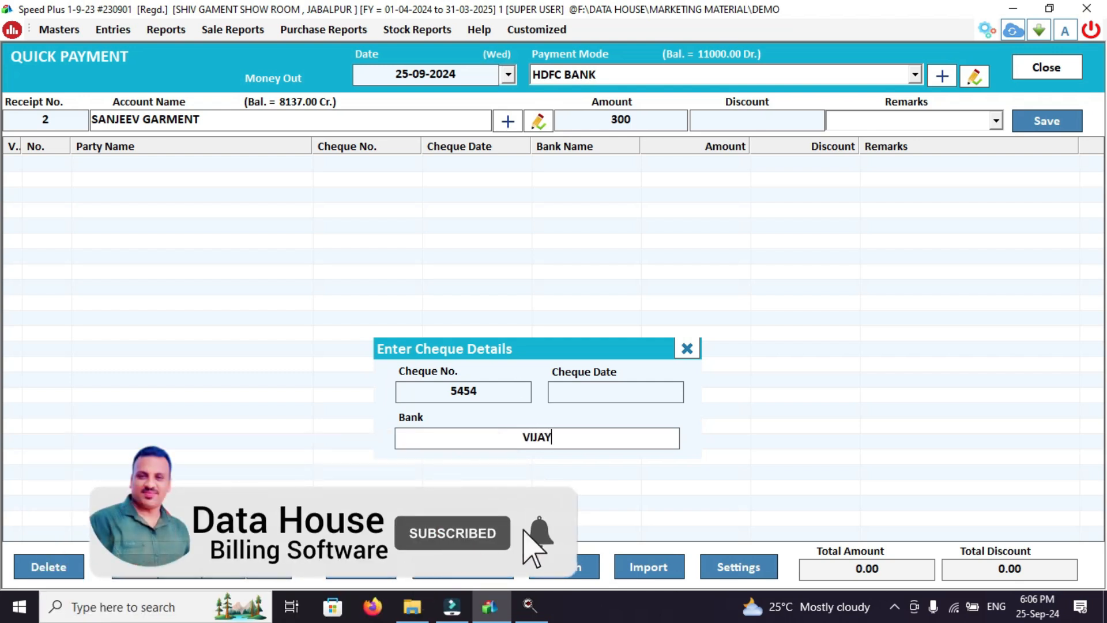
key("Return")
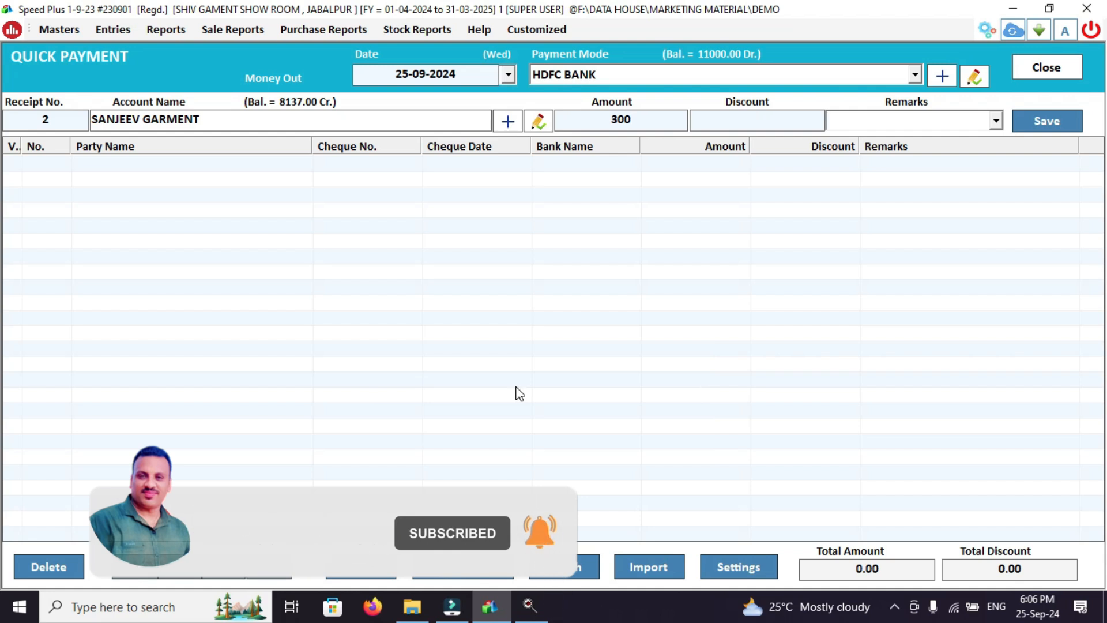
key("Return")
key("Return")
type("BILL  ")
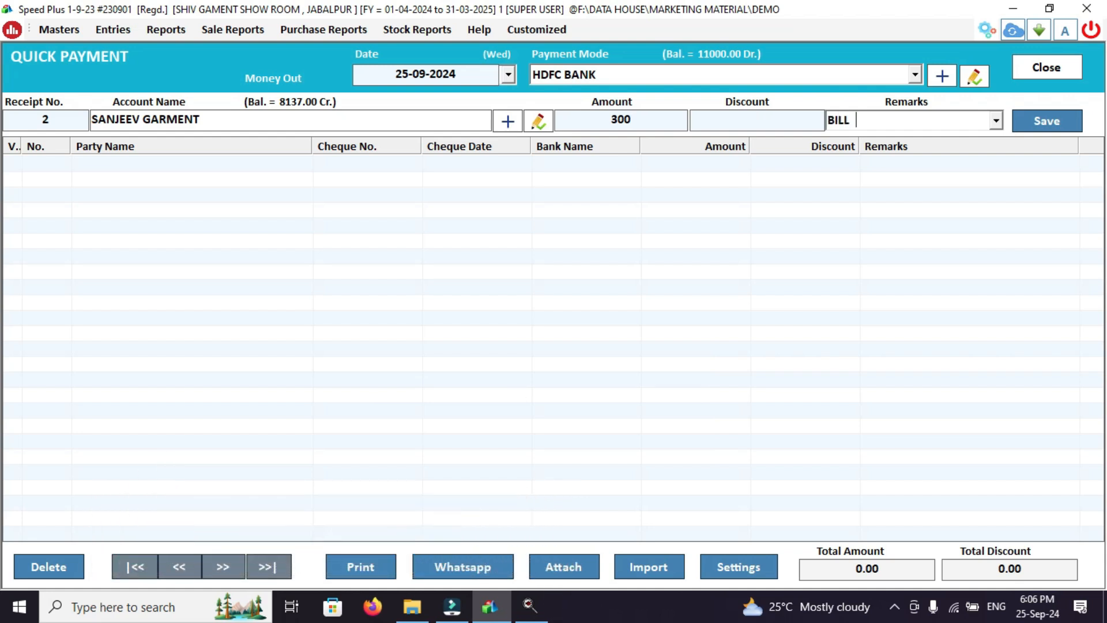
type("NO 45")
key("Return")
key("Return")
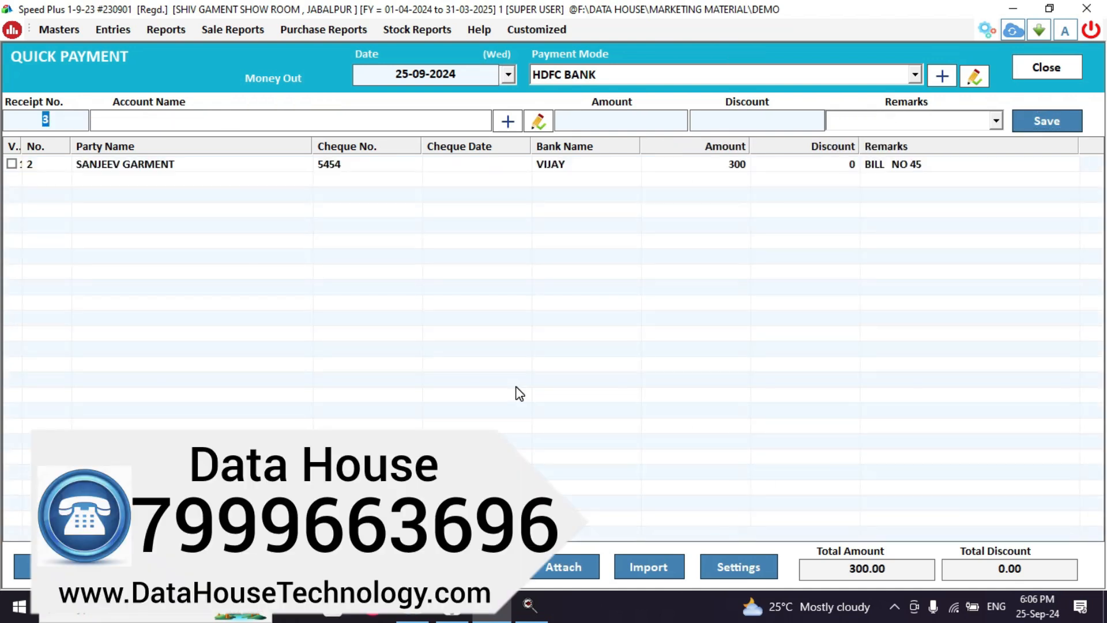
key("Escape")
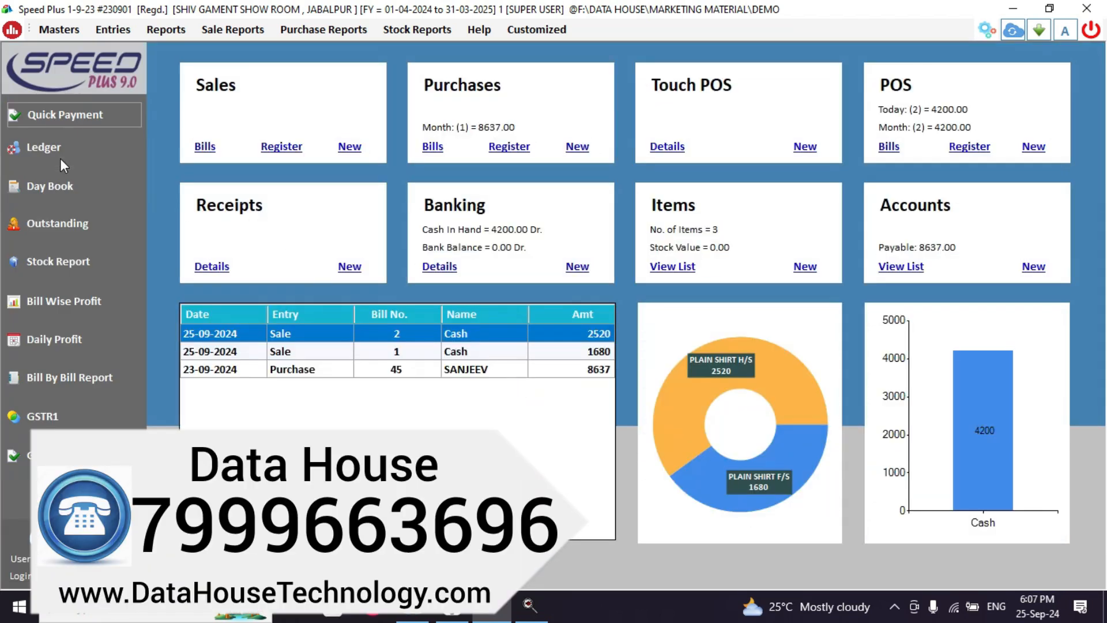
Load SANJEEV GARMENT's ledger and highlight the 300 HDFC BANK payment, balance 7837.00 Cr.
left_click(58, 154)
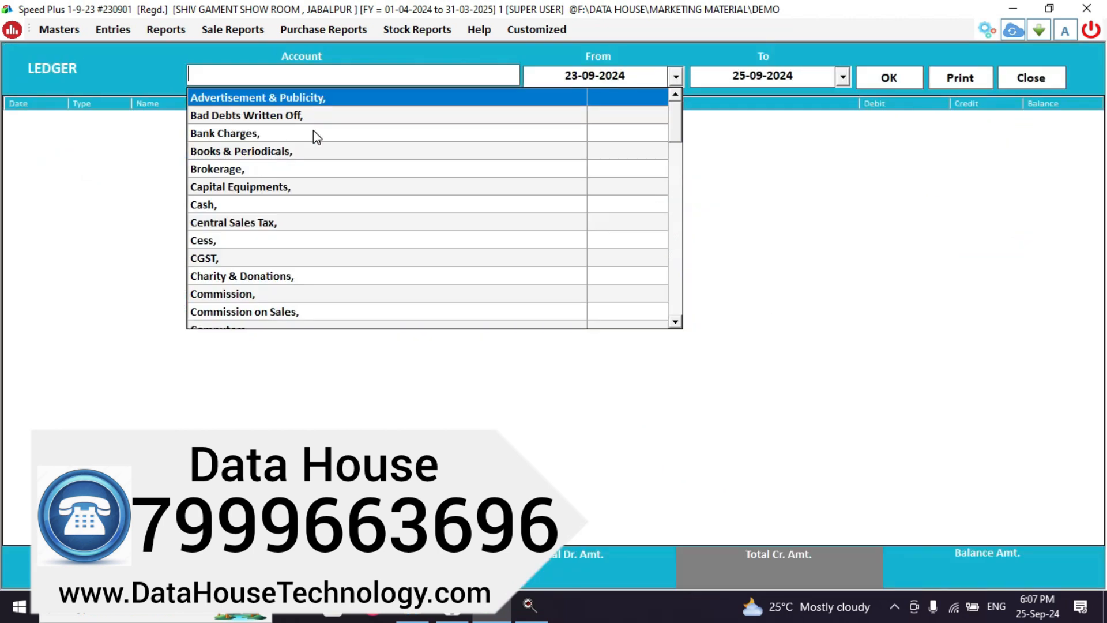
type("SAN")
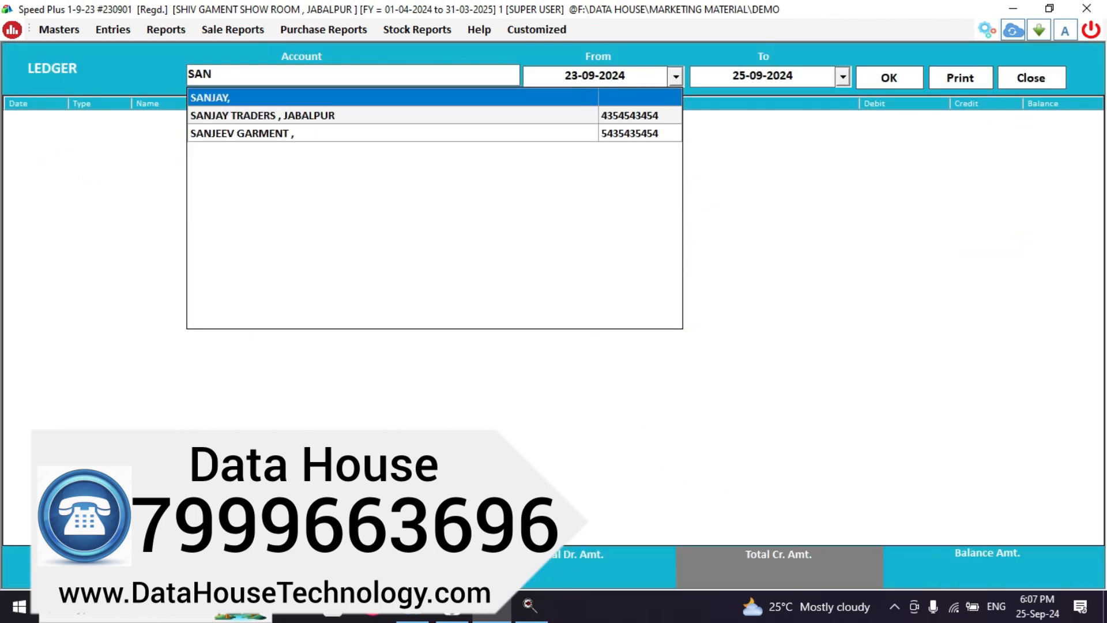
left_click(421, 134)
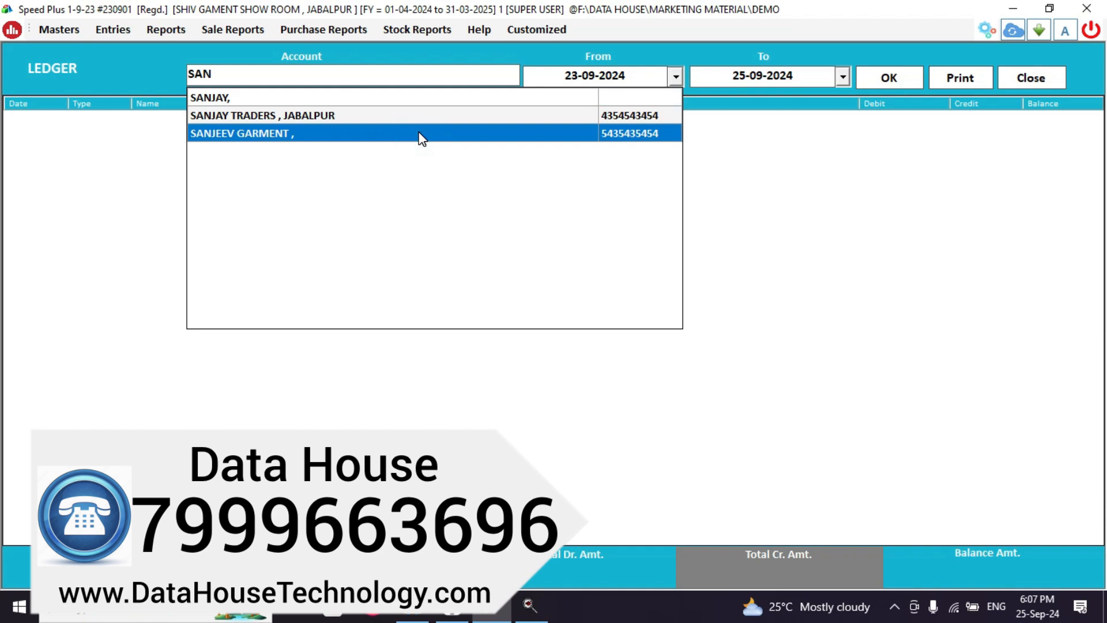
key("Return")
key("Return")
key("Return")
key("Return")
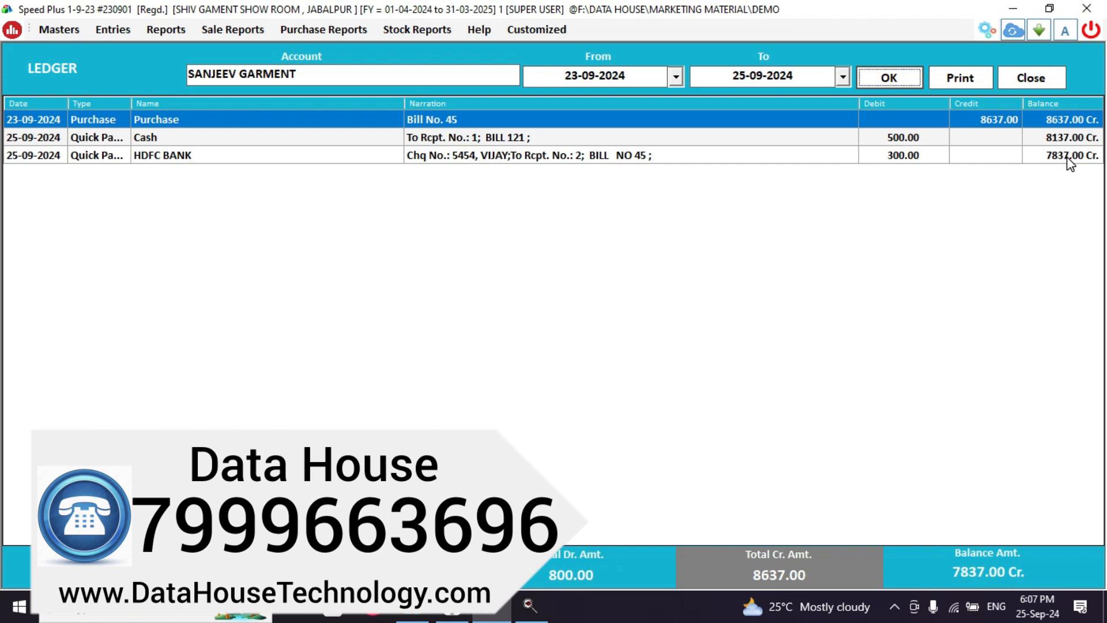
left_click(172, 161)
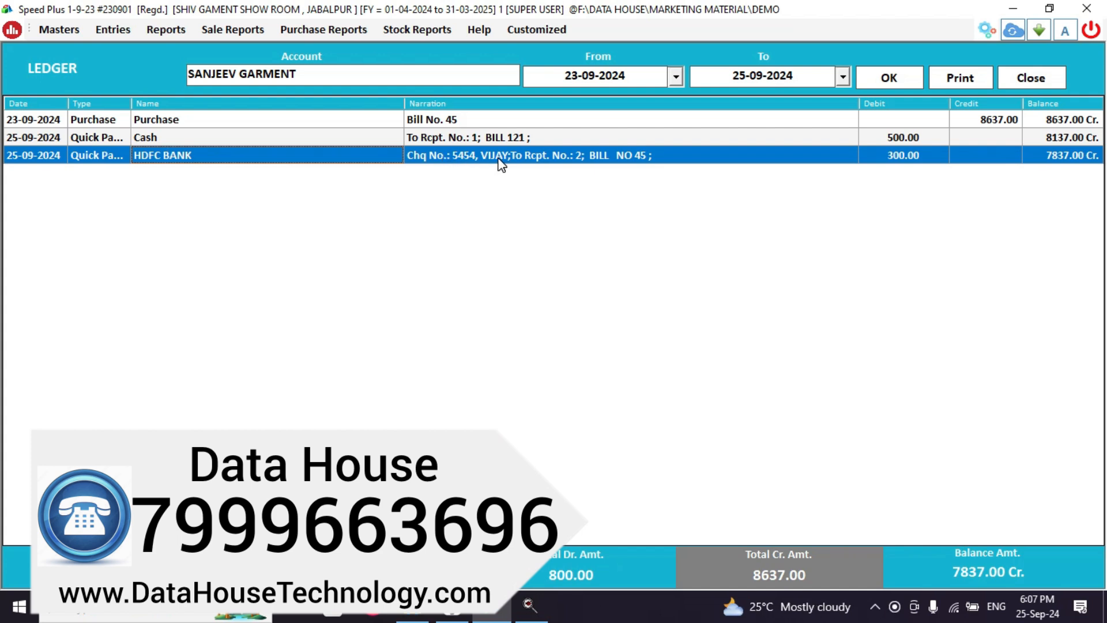
Load the HDFC BANK ledger showing the 300 payment and 10700.00 Dr balance, then close it.
left_click(1015, 79)
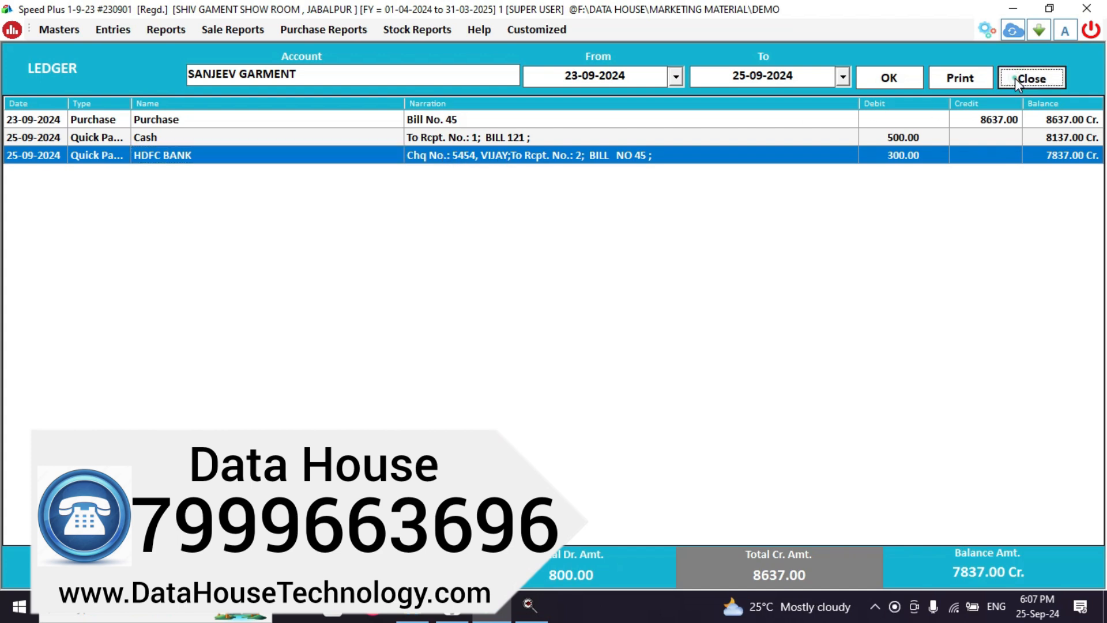
left_click(68, 148)
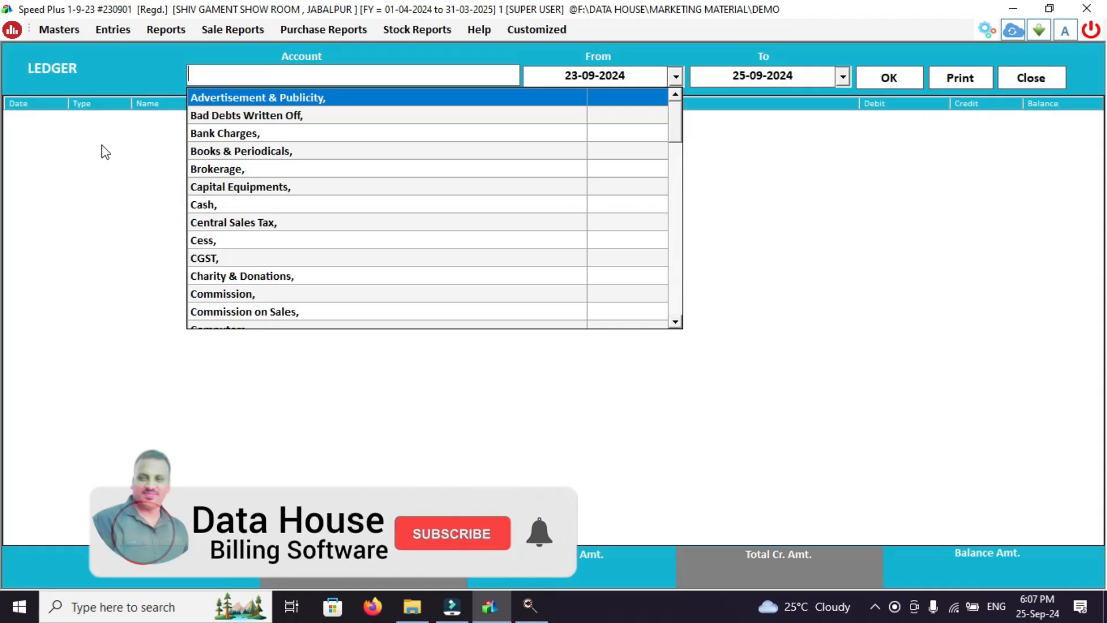
type("HD")
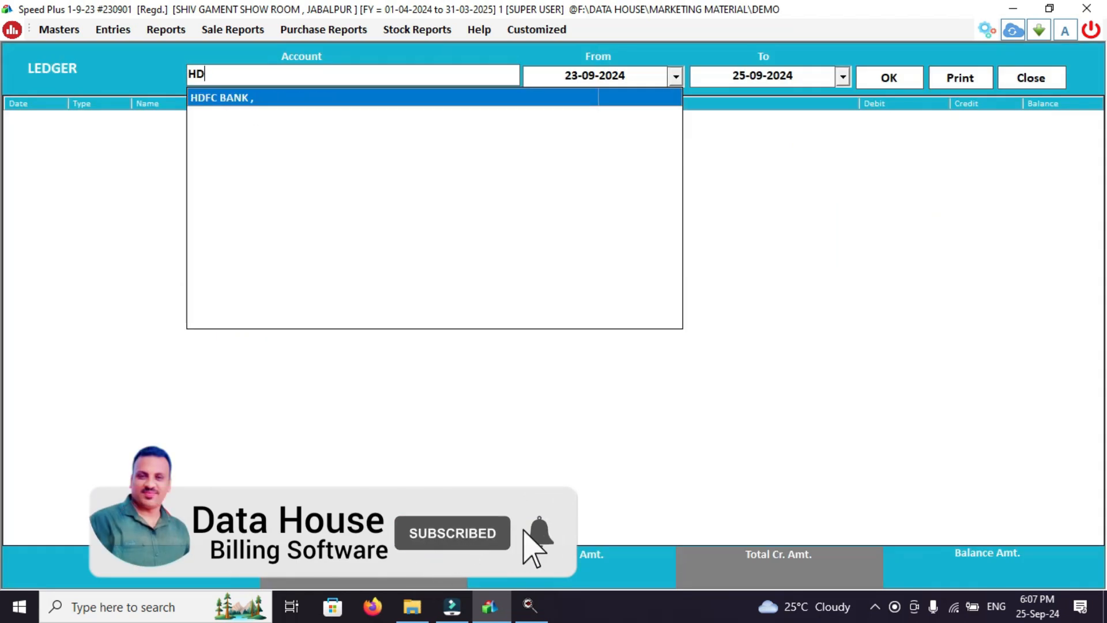
key("Return")
key("Return")
key("Return")
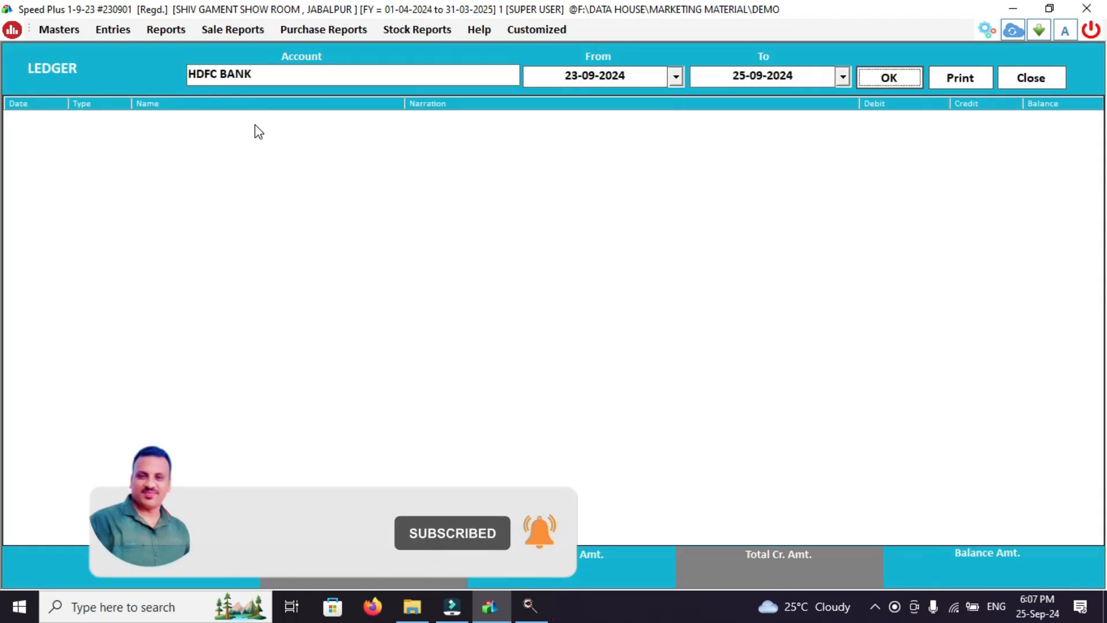
key("Return")
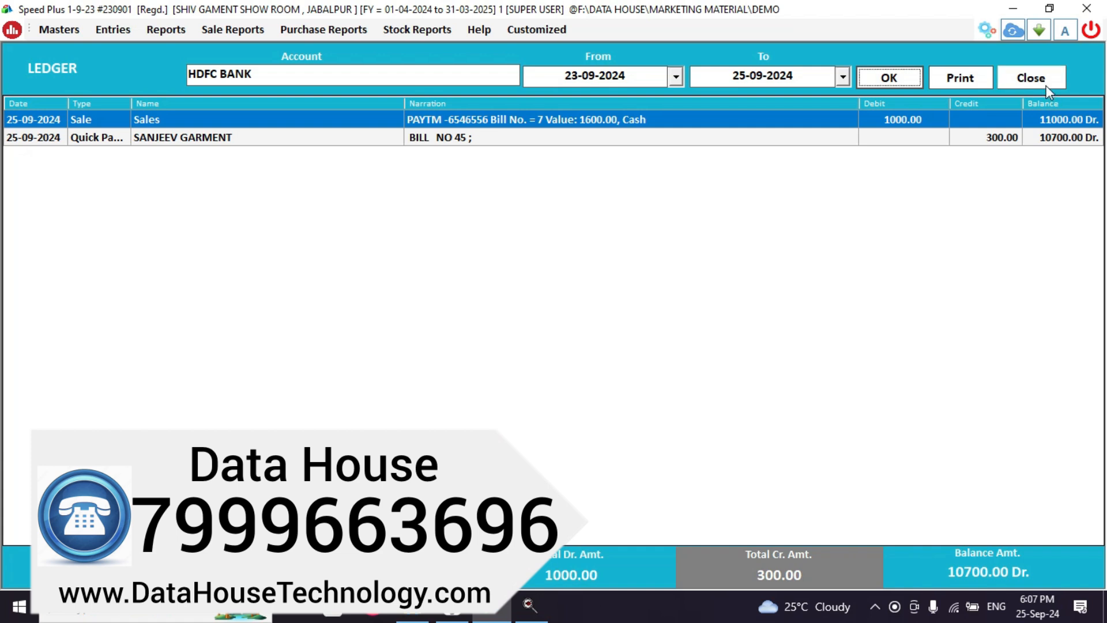
left_click(1032, 79)
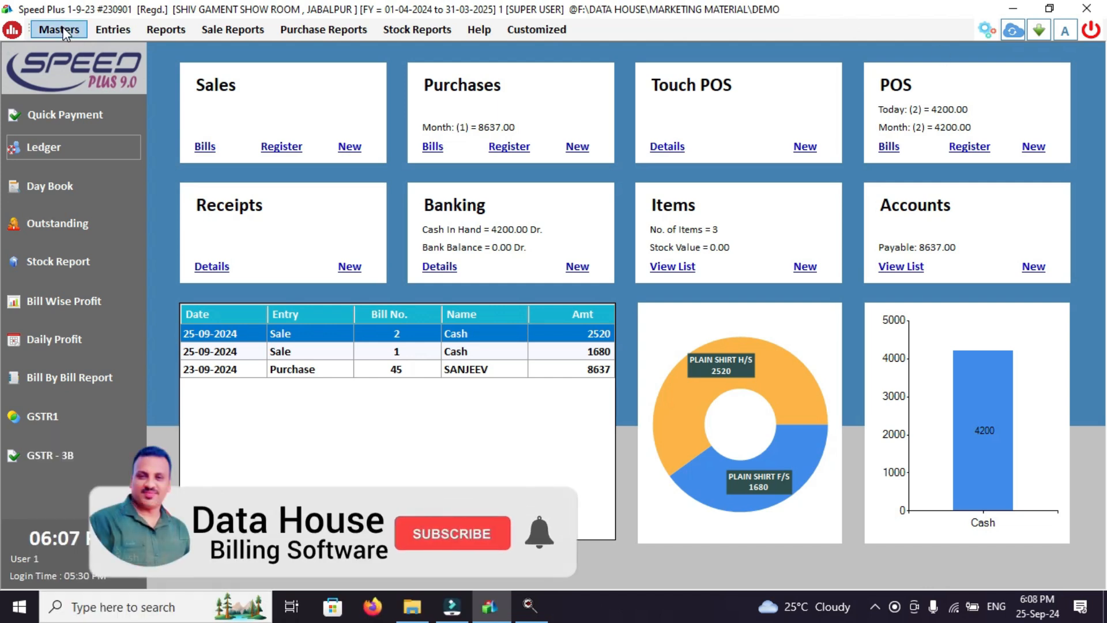
left_click(64, 30)
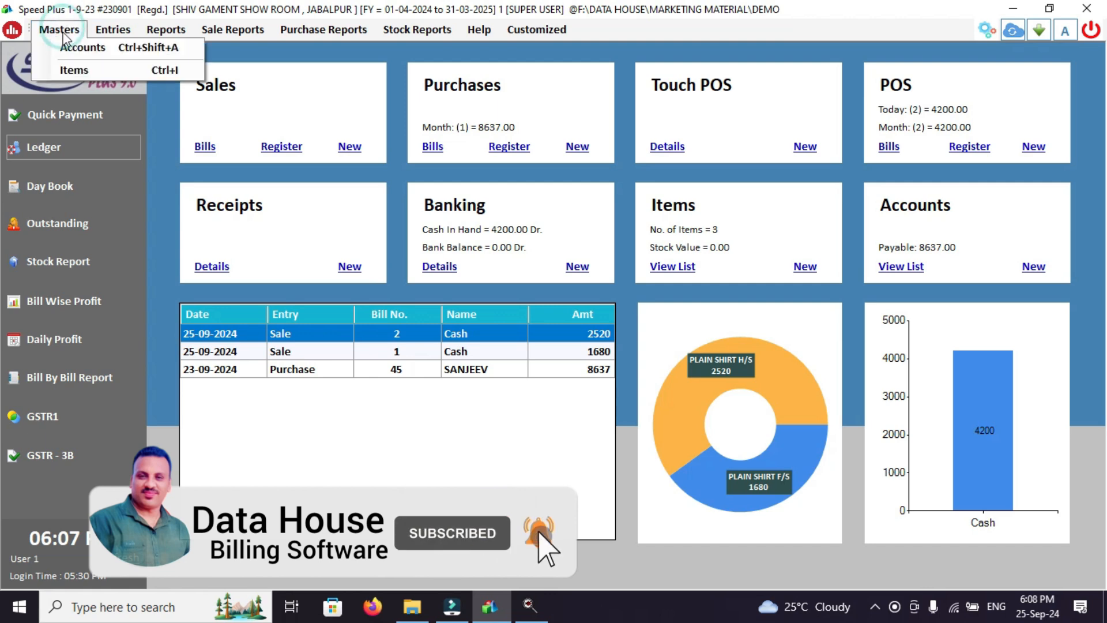
Filter the account list's Group column to the Expenses groups, such as Expenses (Indirect/Admn.).
left_click(83, 47)
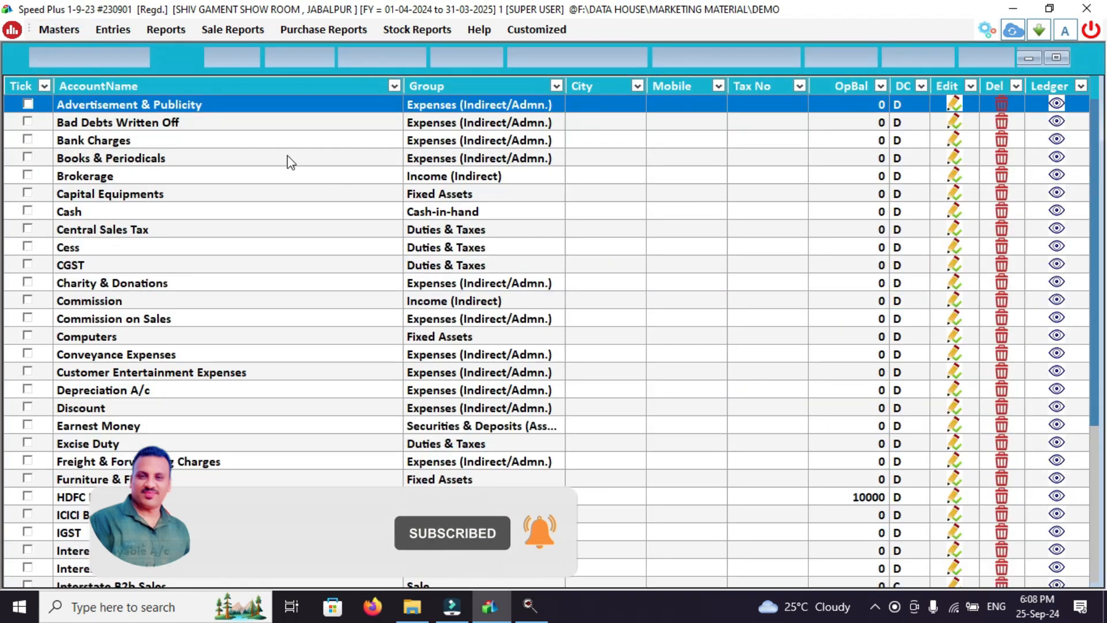
left_click(556, 85)
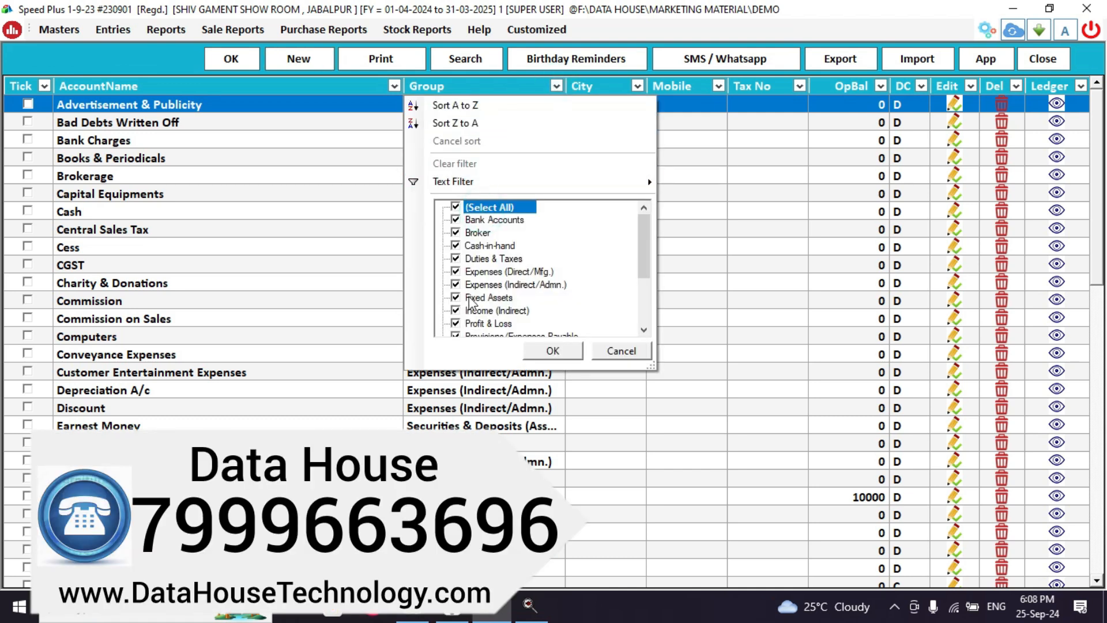
left_click(456, 208)
left_click(456, 271)
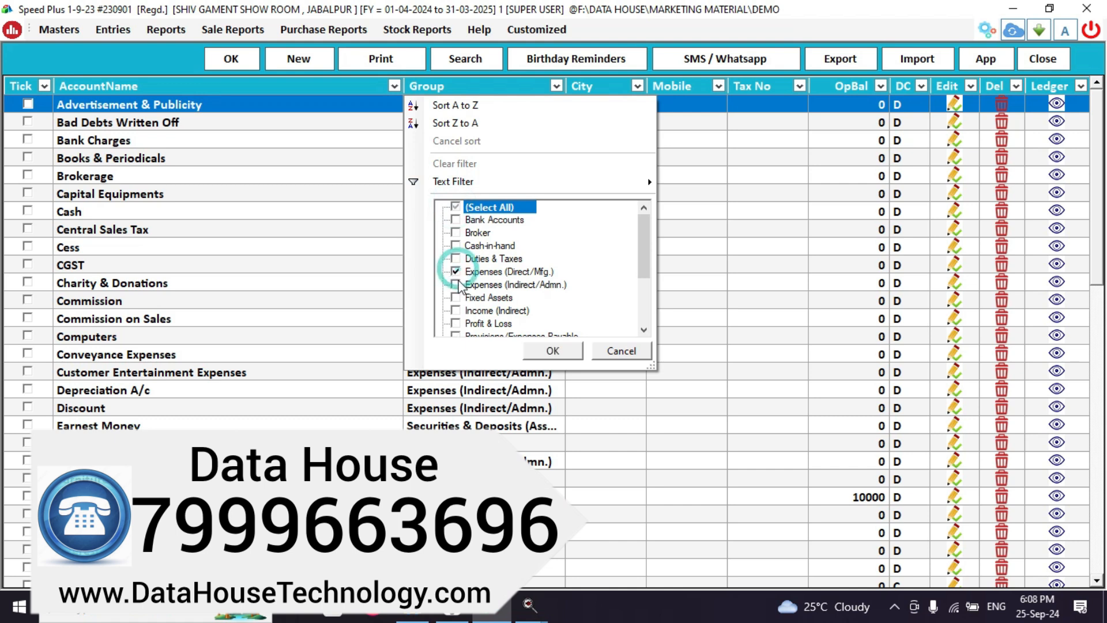
left_click(455, 284)
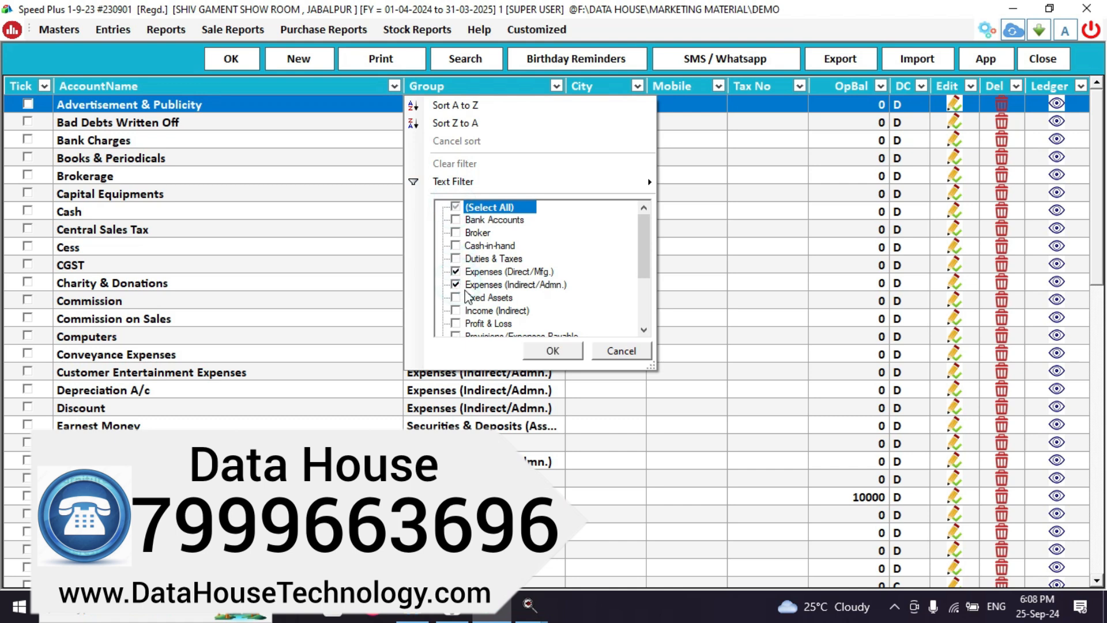
left_click(577, 351)
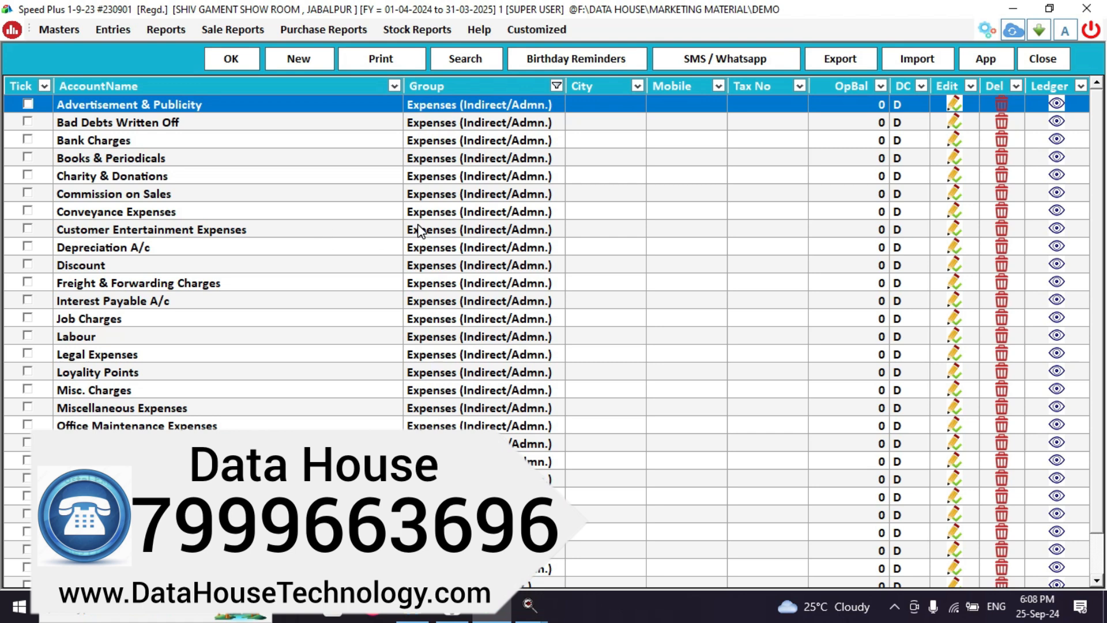
left_click(419, 230)
left_click(269, 196)
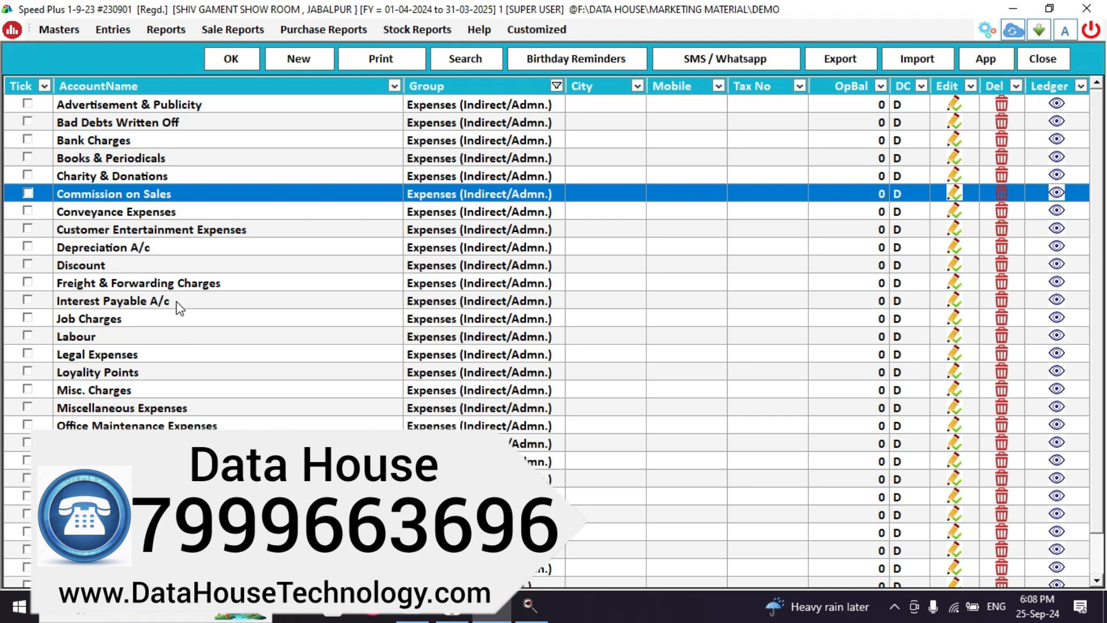
Create and save the account COMPUTER REPAIR in the Expenses (Indirect/Admn.) group.
left_click(301, 64)
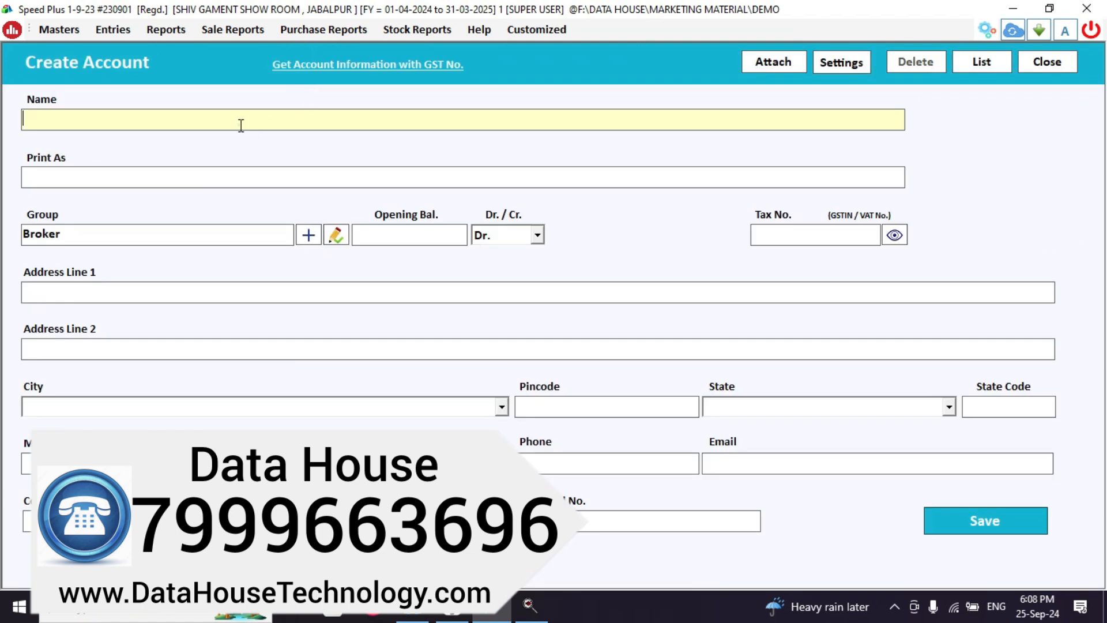
type("COMPUTER ")
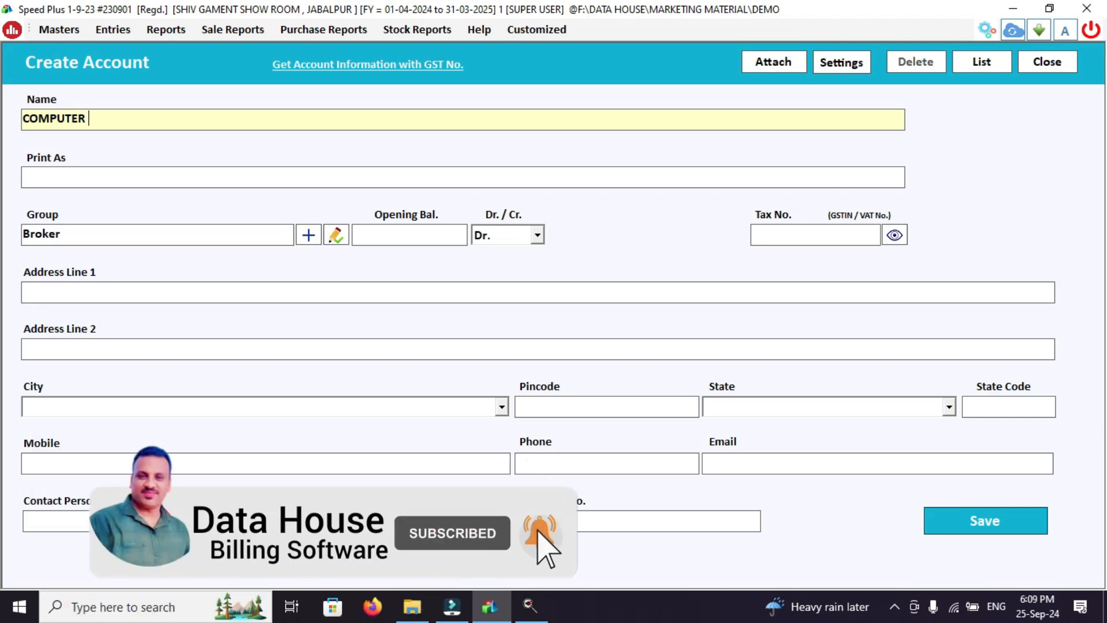
type("RE")
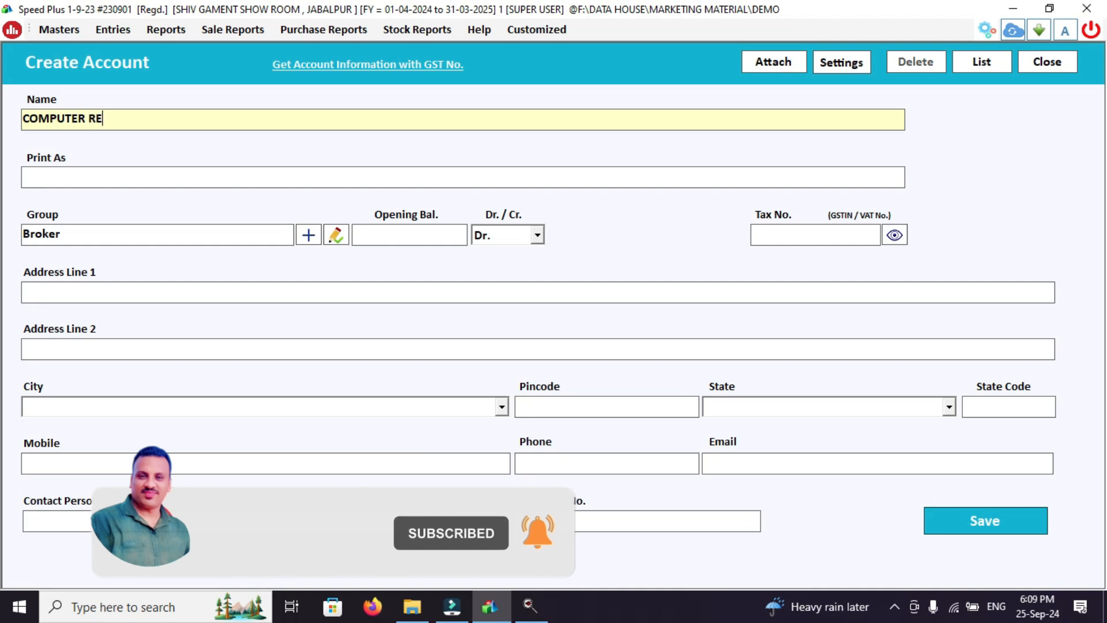
type("PAIR")
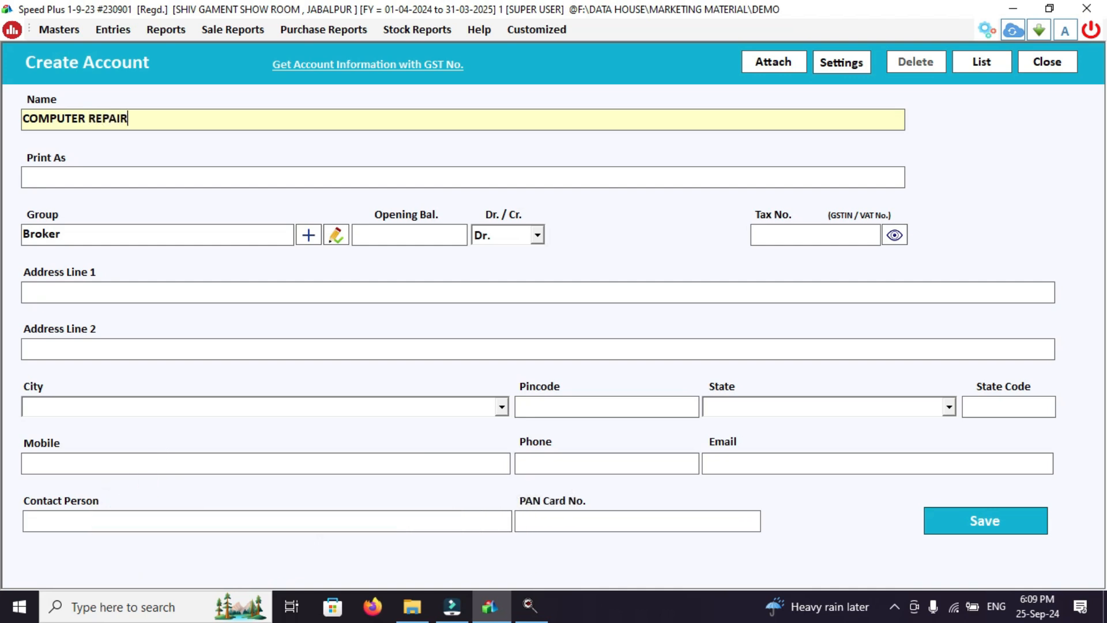
key("Return")
key("Return")
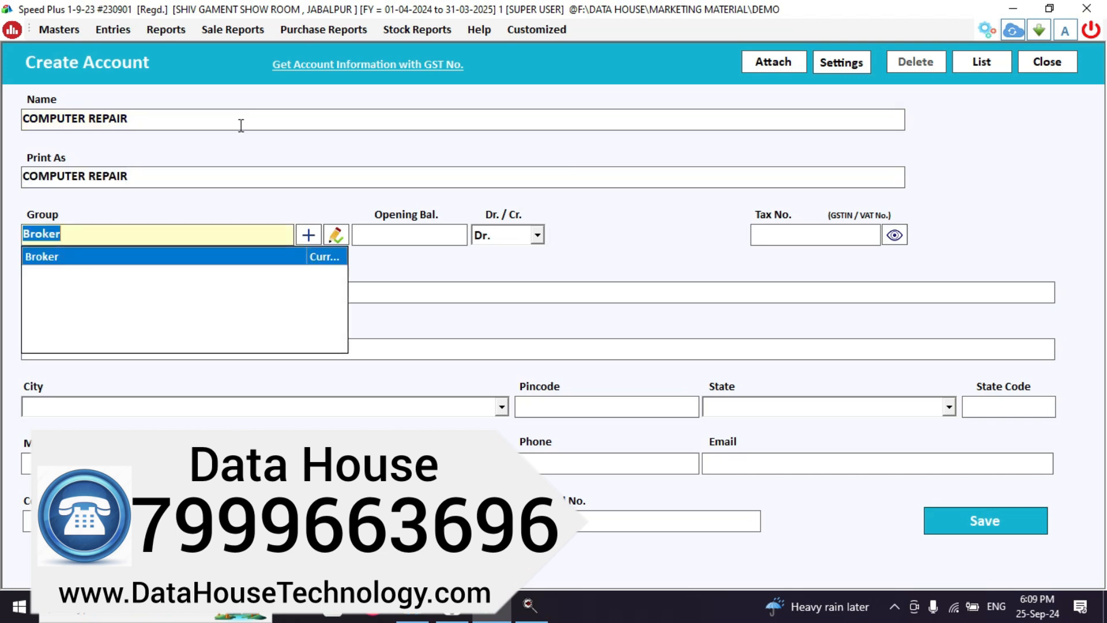
type("E")
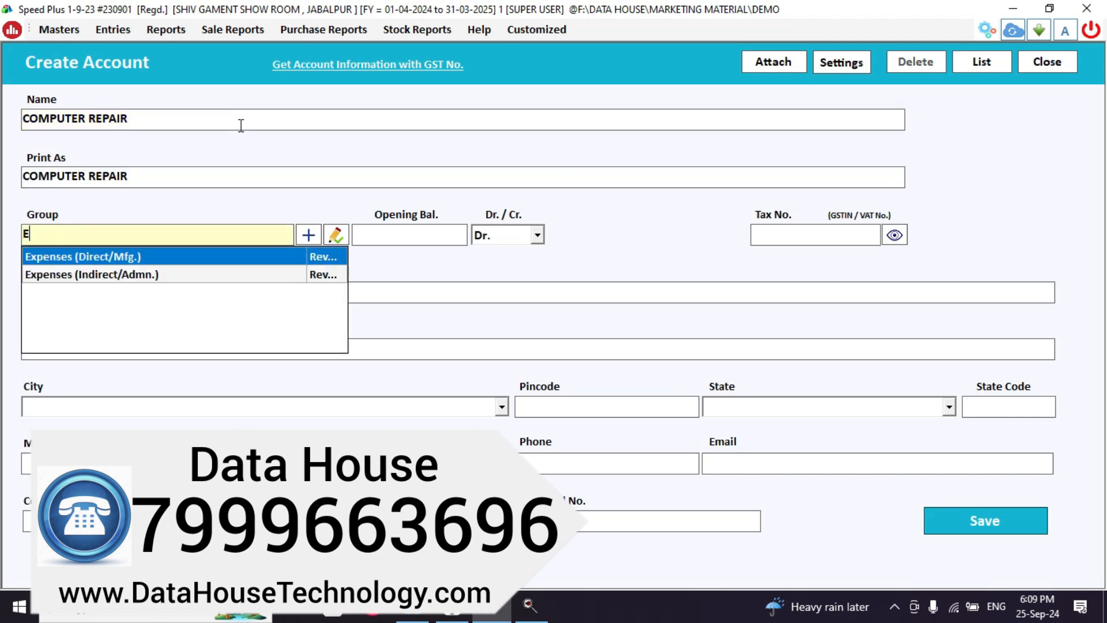
left_click(149, 275)
left_click(150, 277)
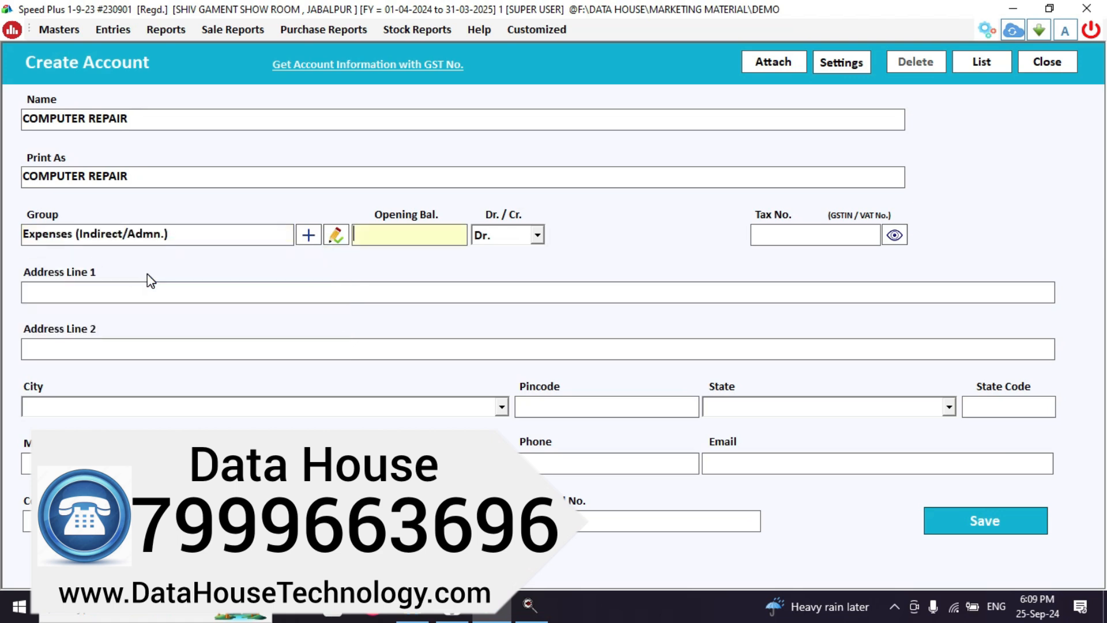
left_click(973, 536)
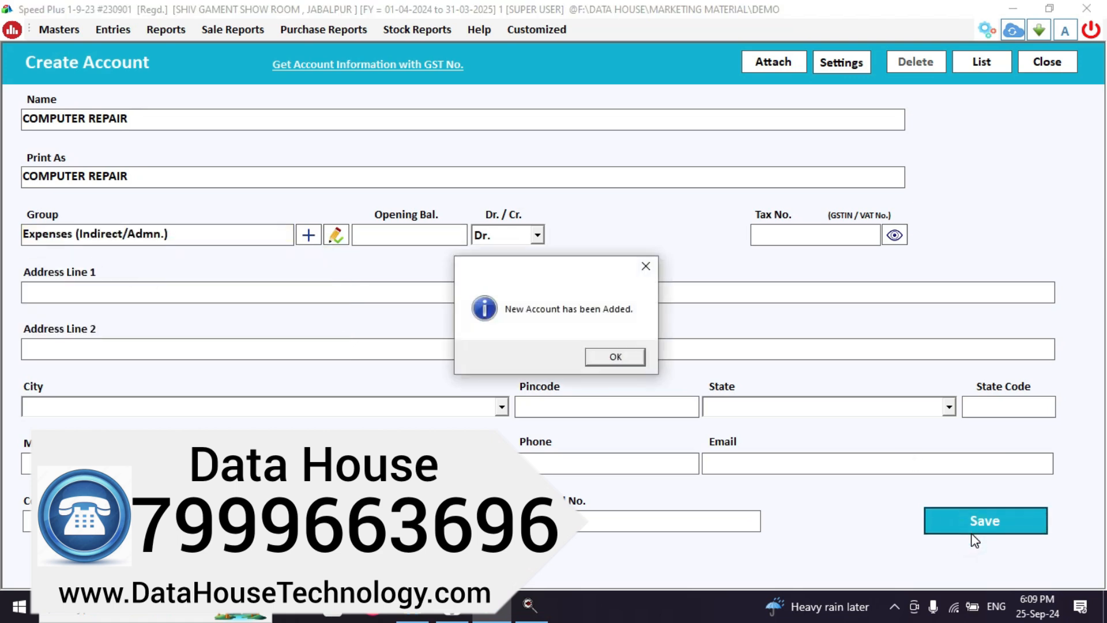
key("Return")
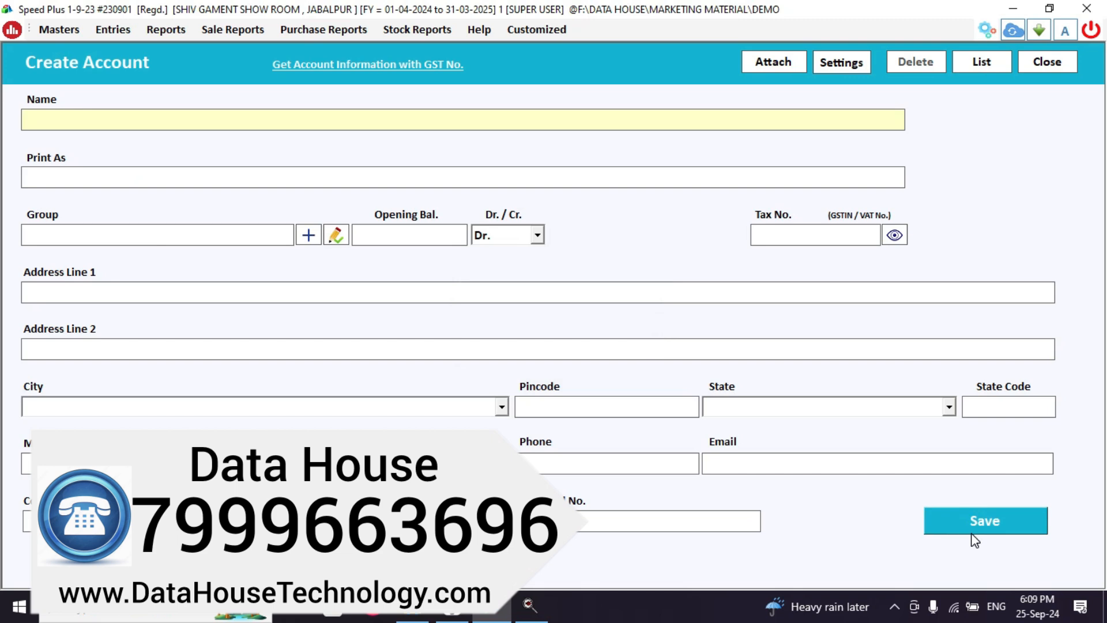
key("Escape")
key("Escape")
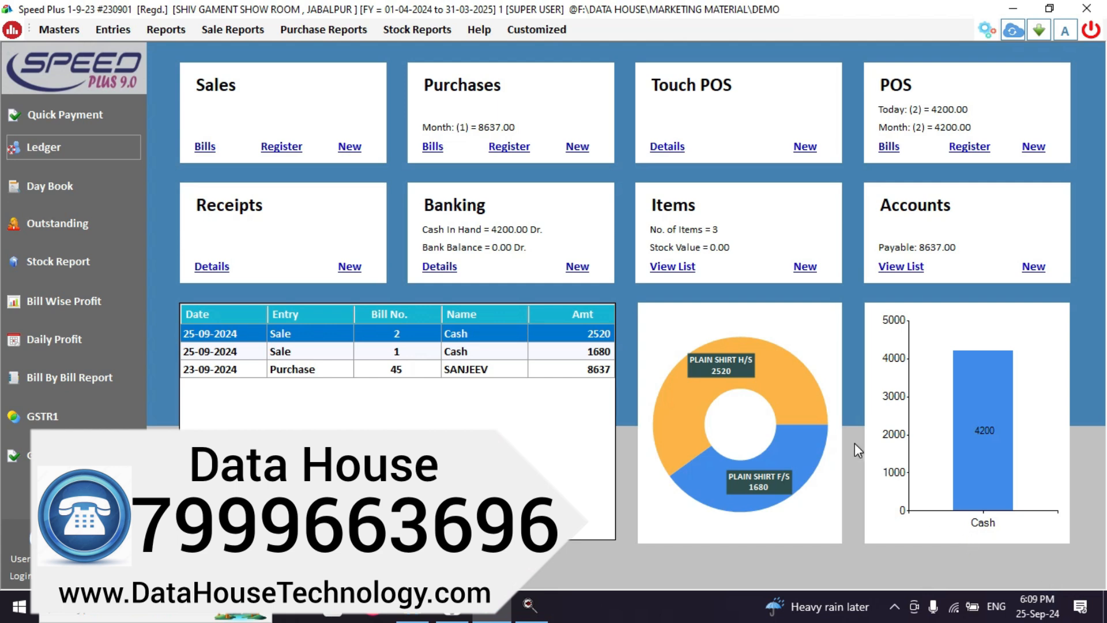
Save a 300 cash quick payment to COMPUTER REPAIR with the remark FORMATING.
left_click(47, 120)
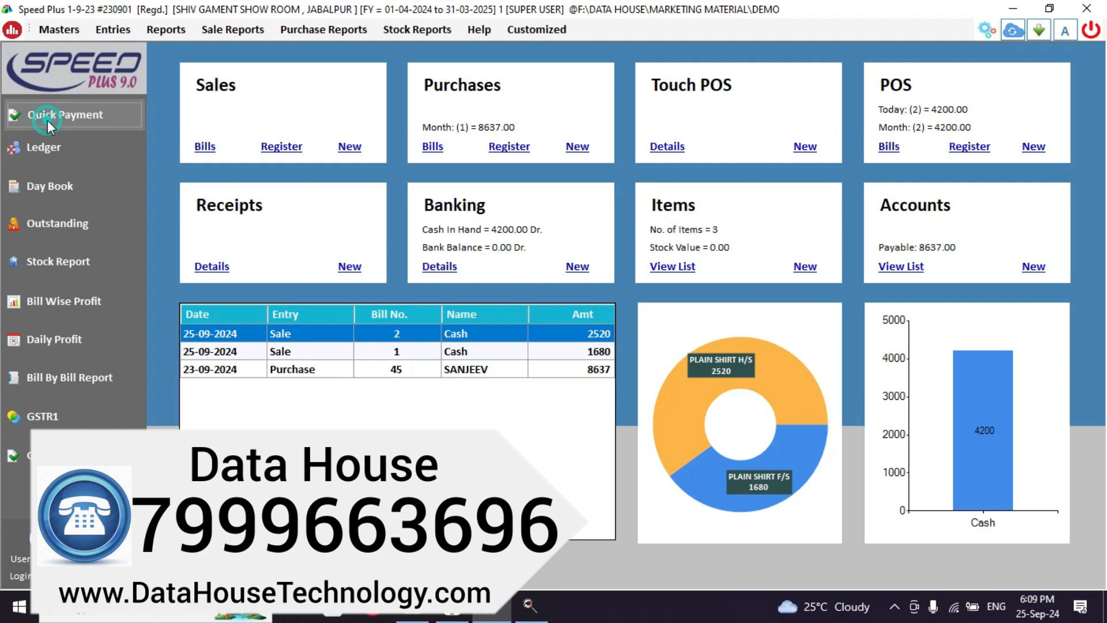
key("Return")
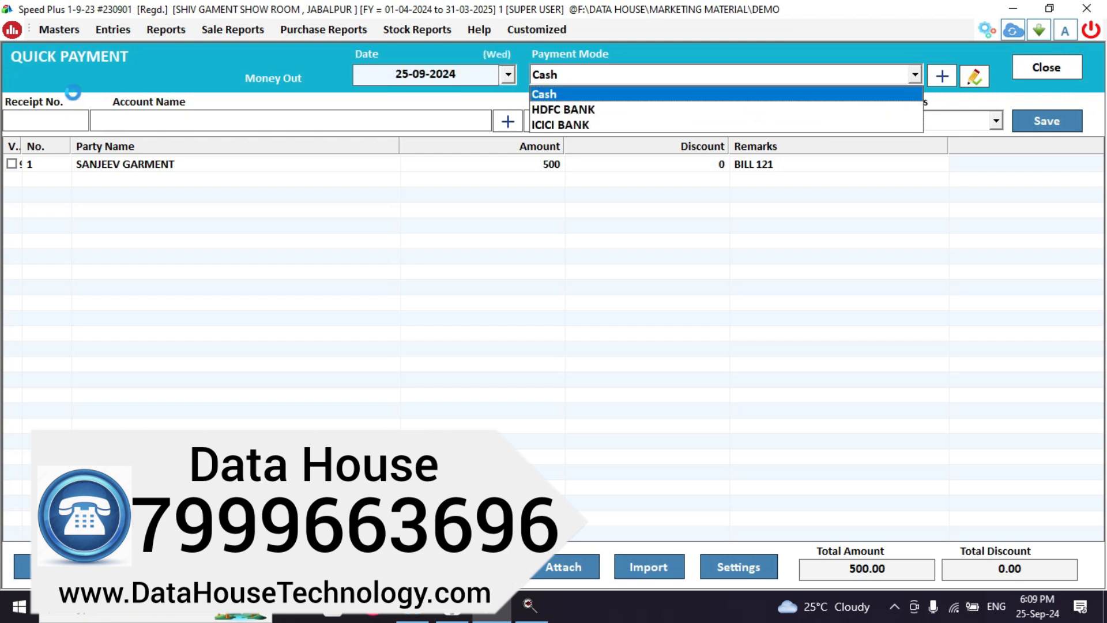
key("Return")
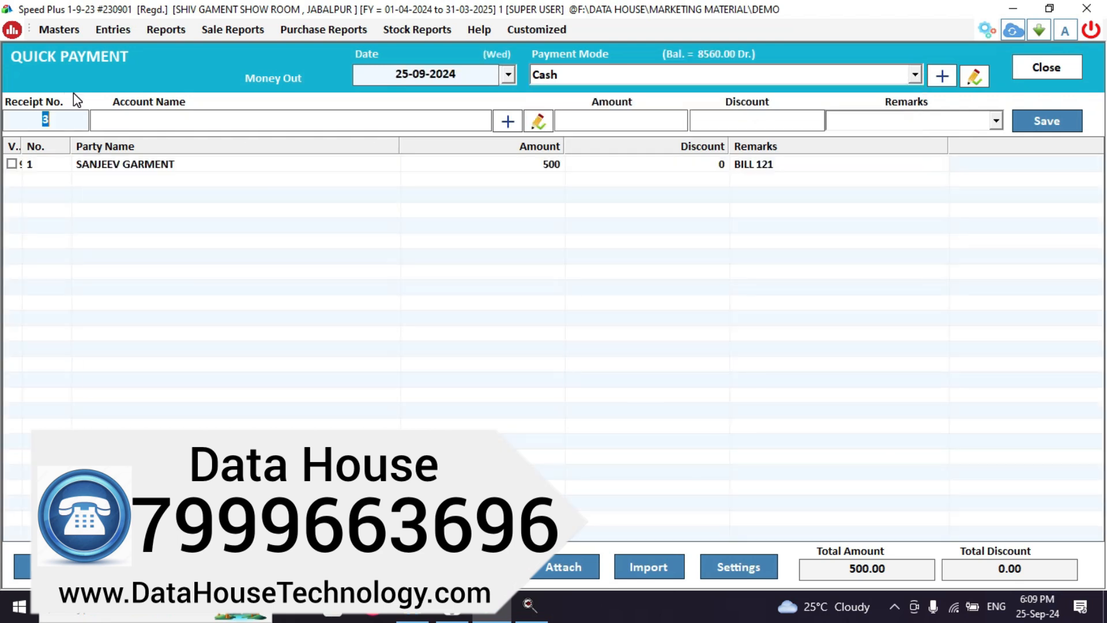
type("COMP")
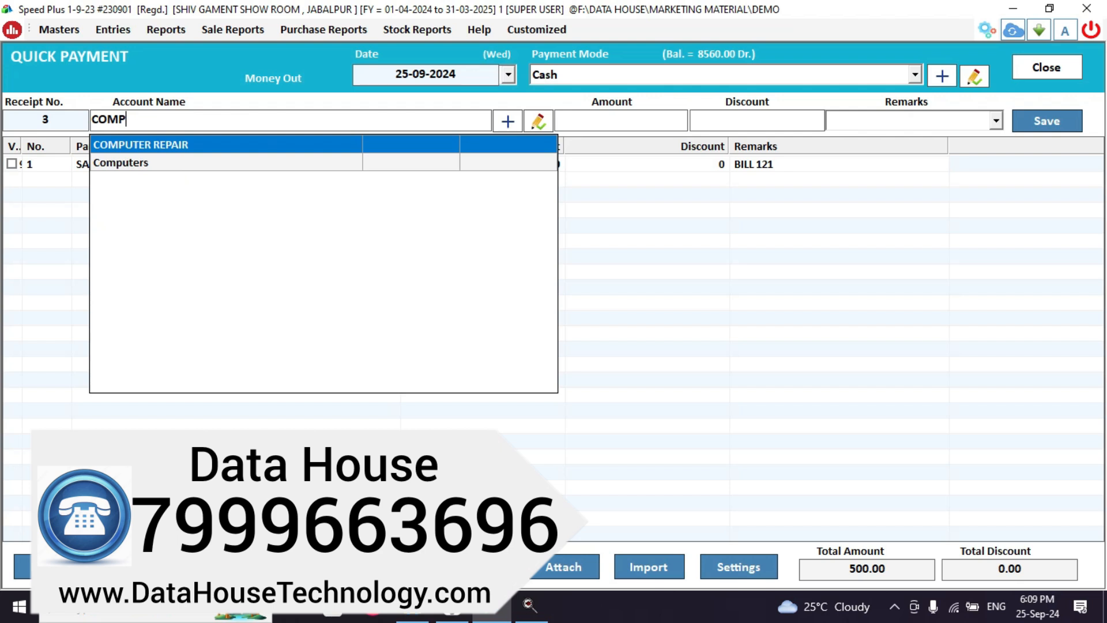
key("Return")
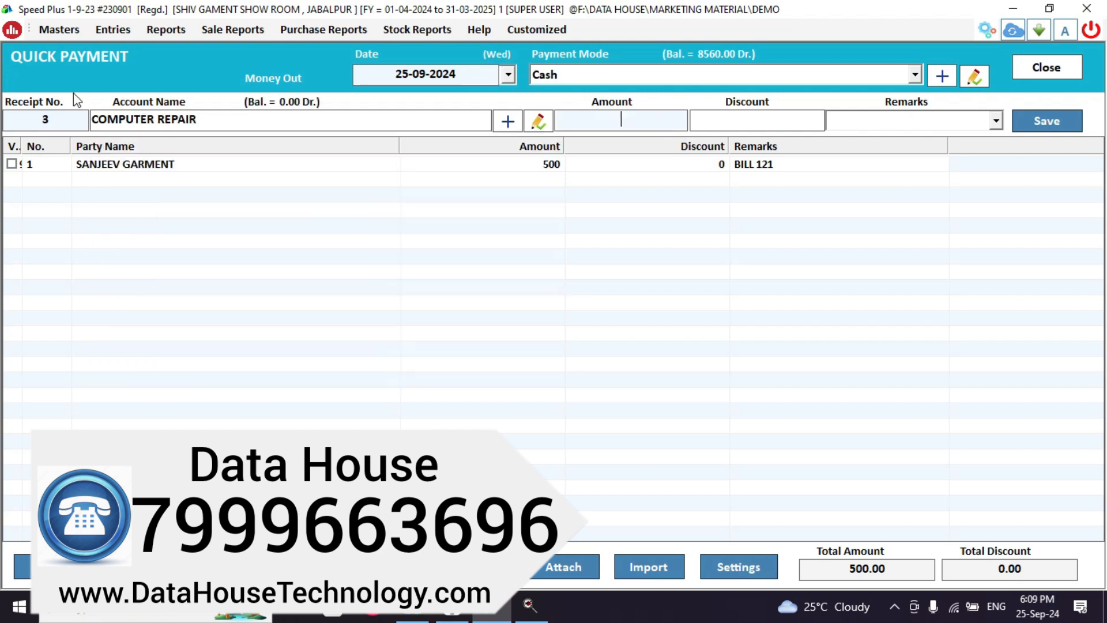
type("3000")
key("BackSpace")
key("Return")
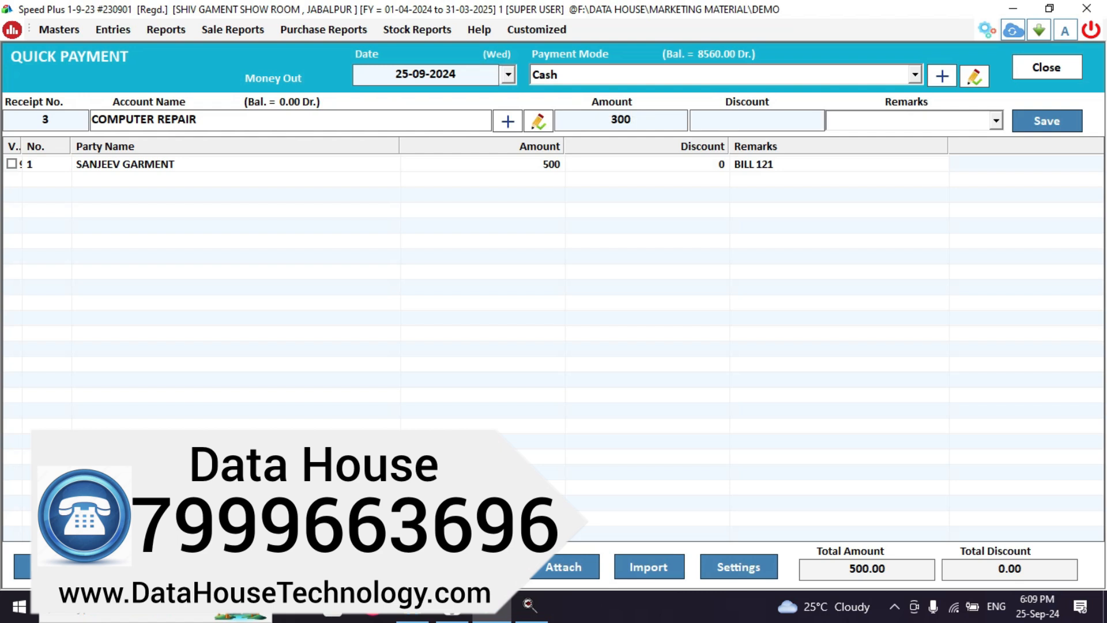
type("FORMATING")
key("Return")
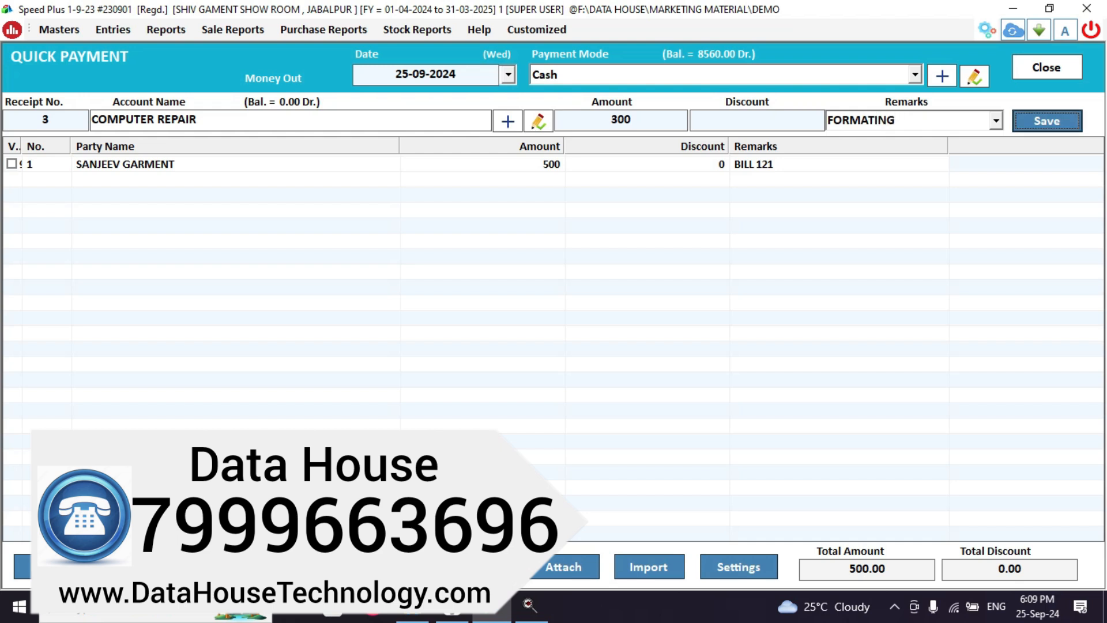
key("Return")
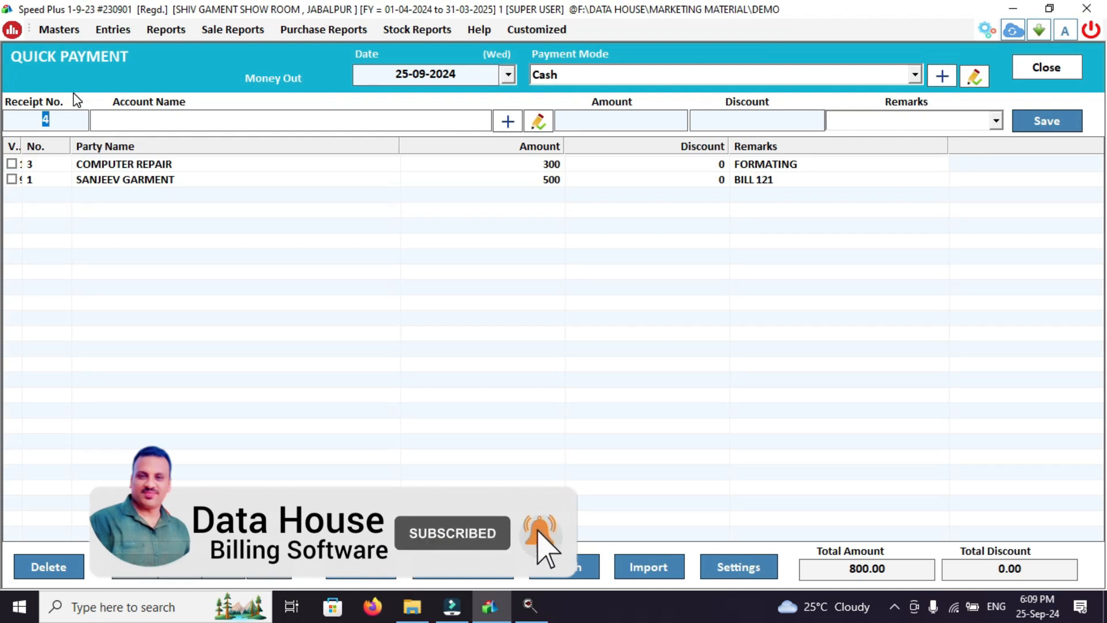
key("Return")
Fill in a cash payment line for Office Rent: amount 2000, remark AUGUST MONTH.
type("OFF")
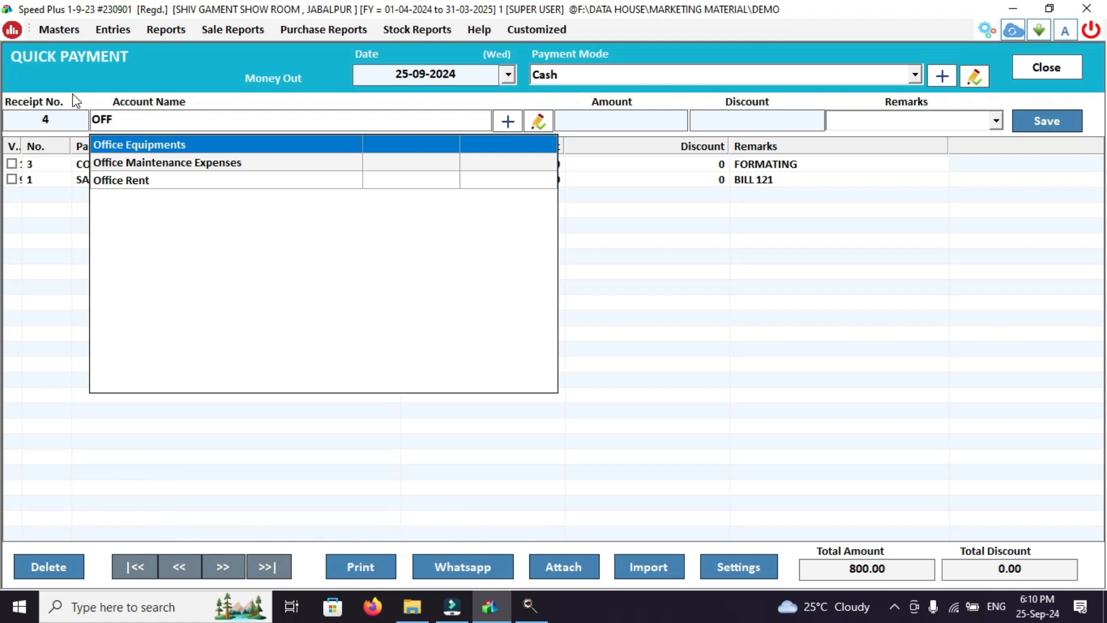
left_click(161, 180)
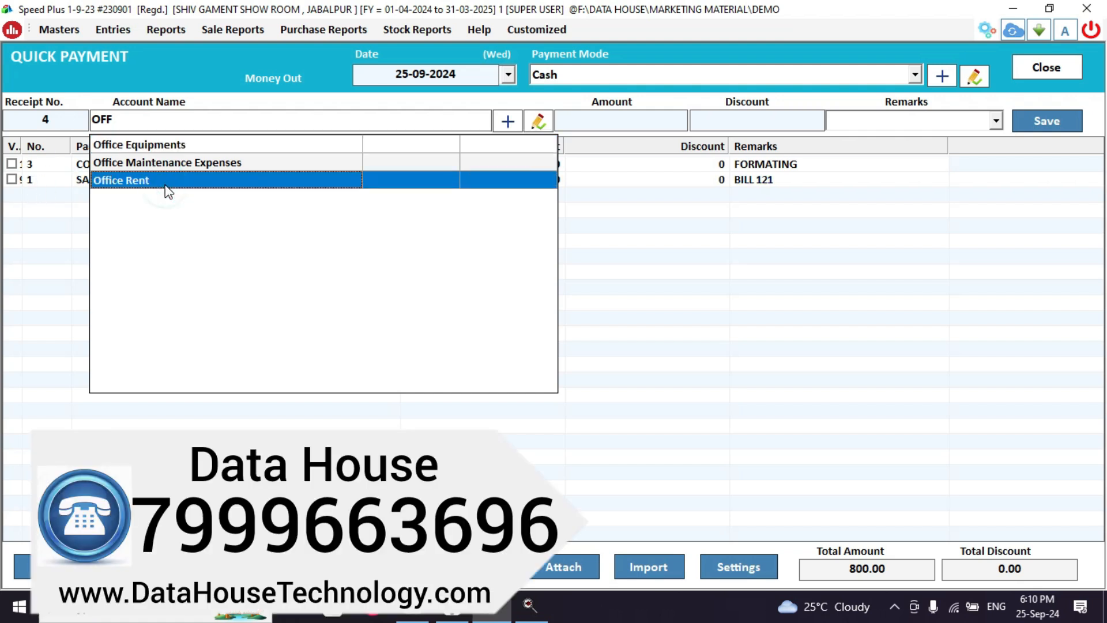
left_click(161, 180)
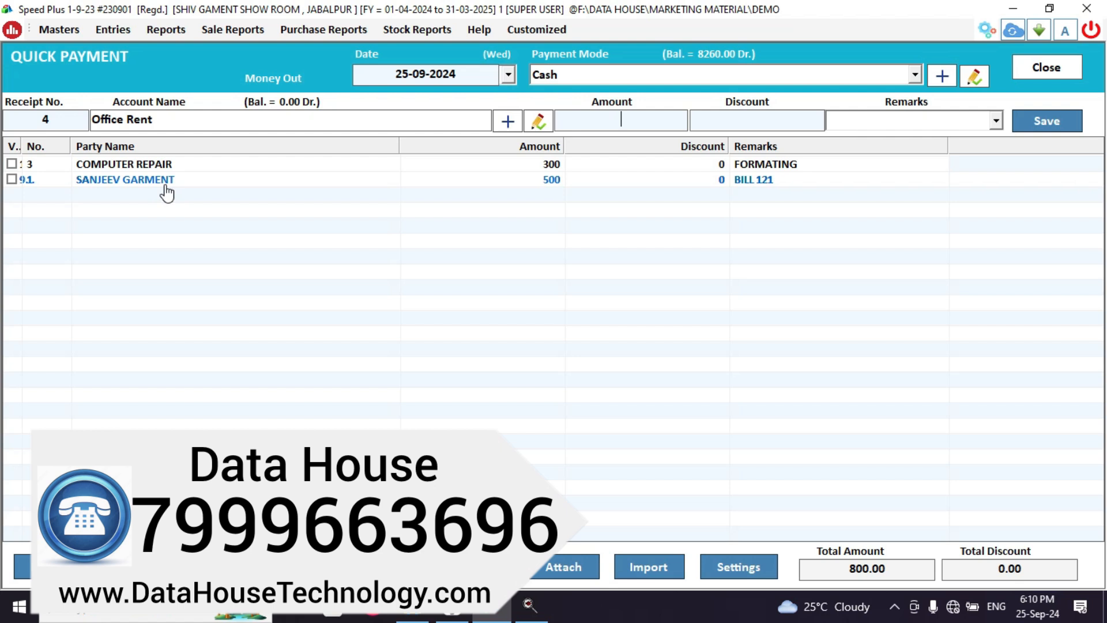
type("2000")
key("Return")
key("Return")
type("AUGUST MONTH")
key("Return")
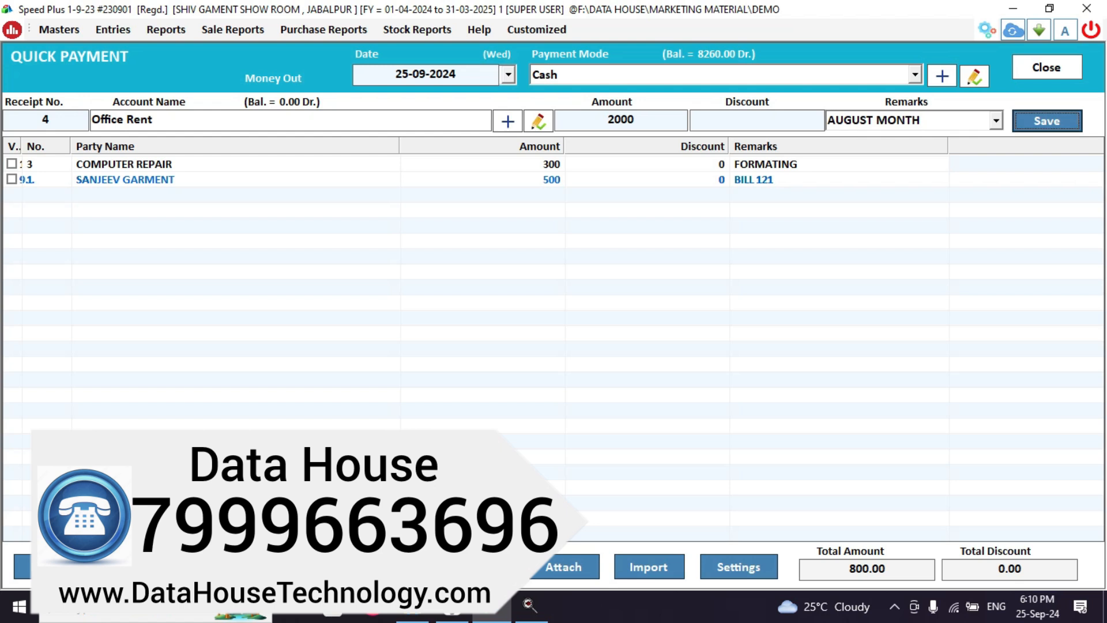
key("Return")
key("Return")
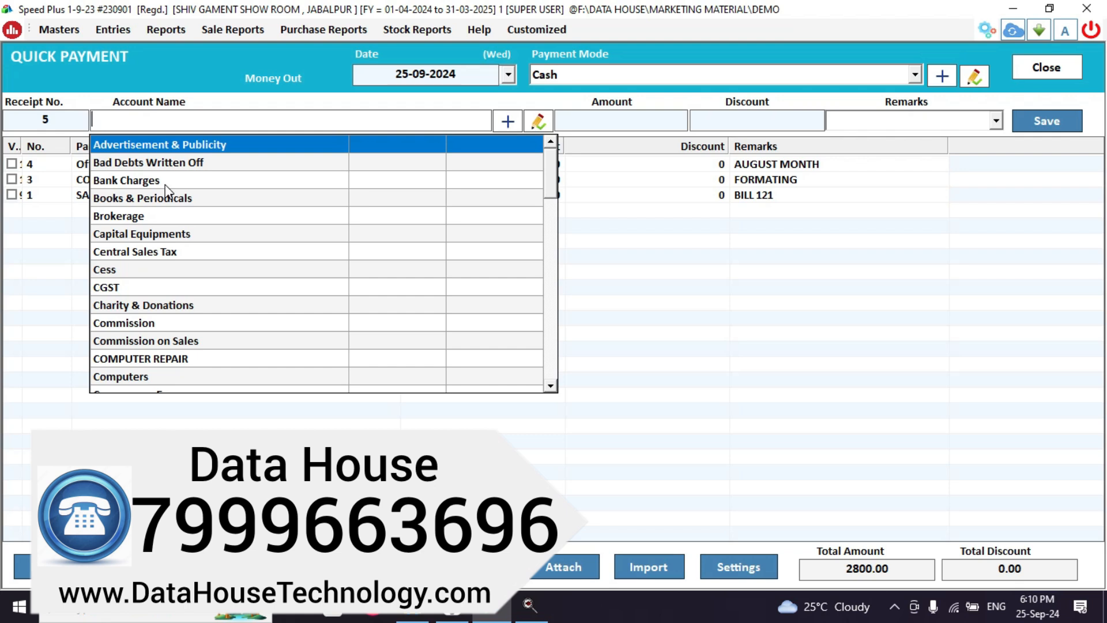
Save a 200 cash payment to Office Maintenance Expenses remarked TEA, then close quick payments.
type("OFF")
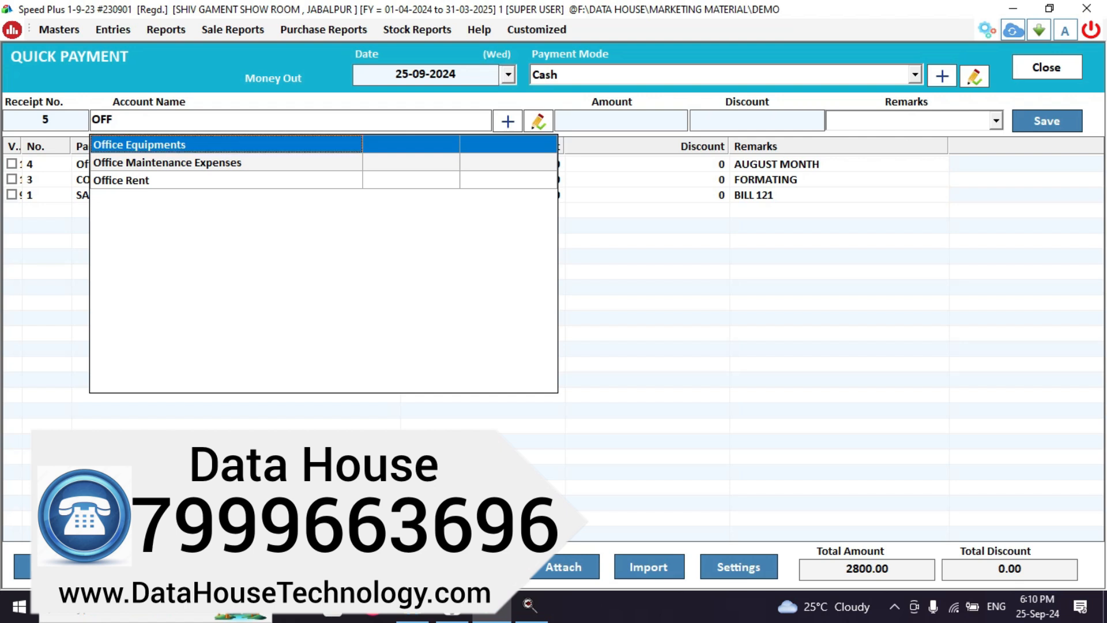
left_click(193, 164)
type("200")
key("Return")
key("Return")
type("OP")
key("BackSpace")
key("BackSpace")
type("TEA")
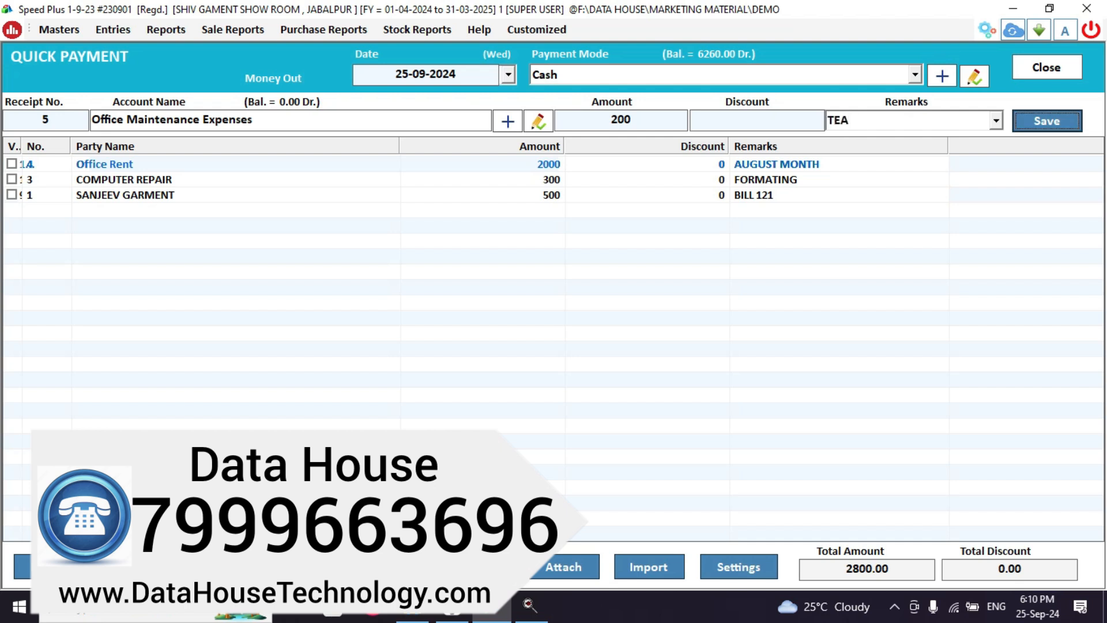
key("Return")
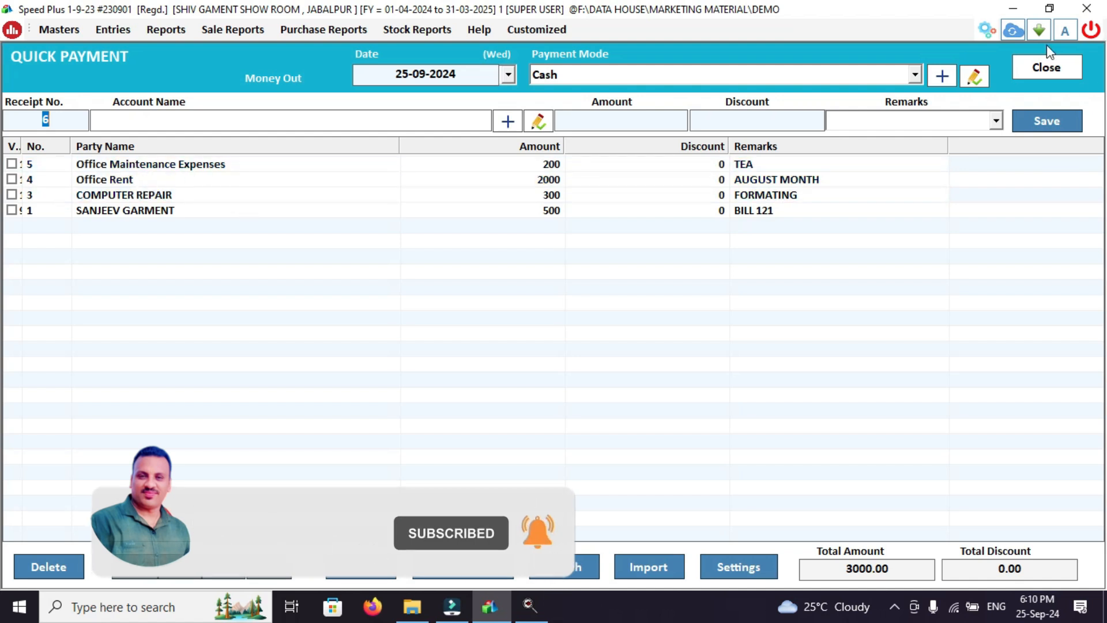
left_click(1046, 67)
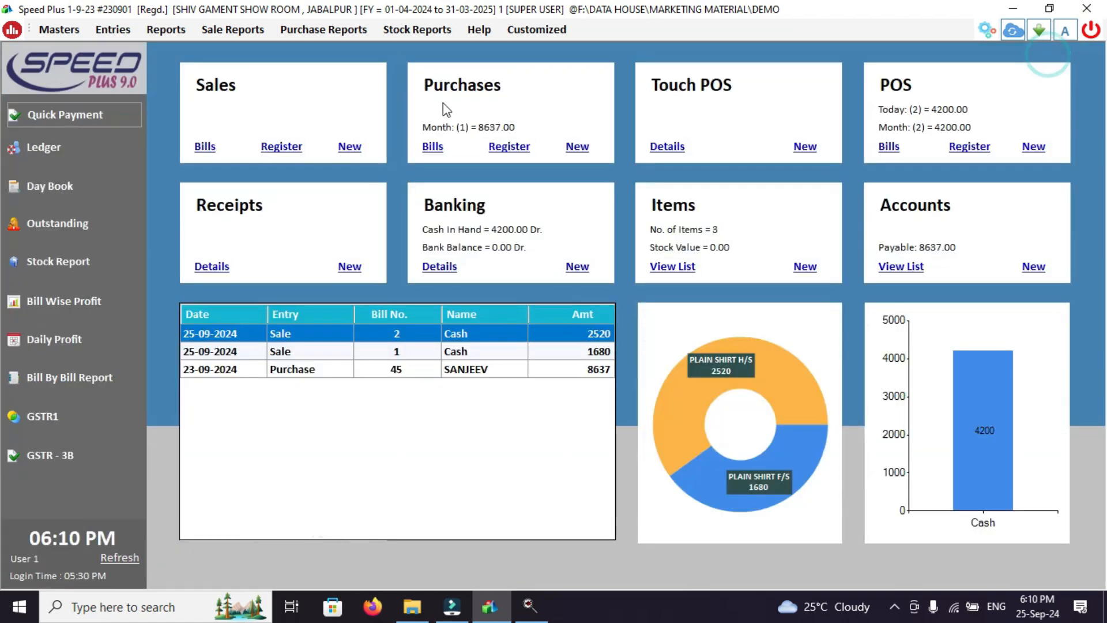
left_click(64, 150)
type("CASH")
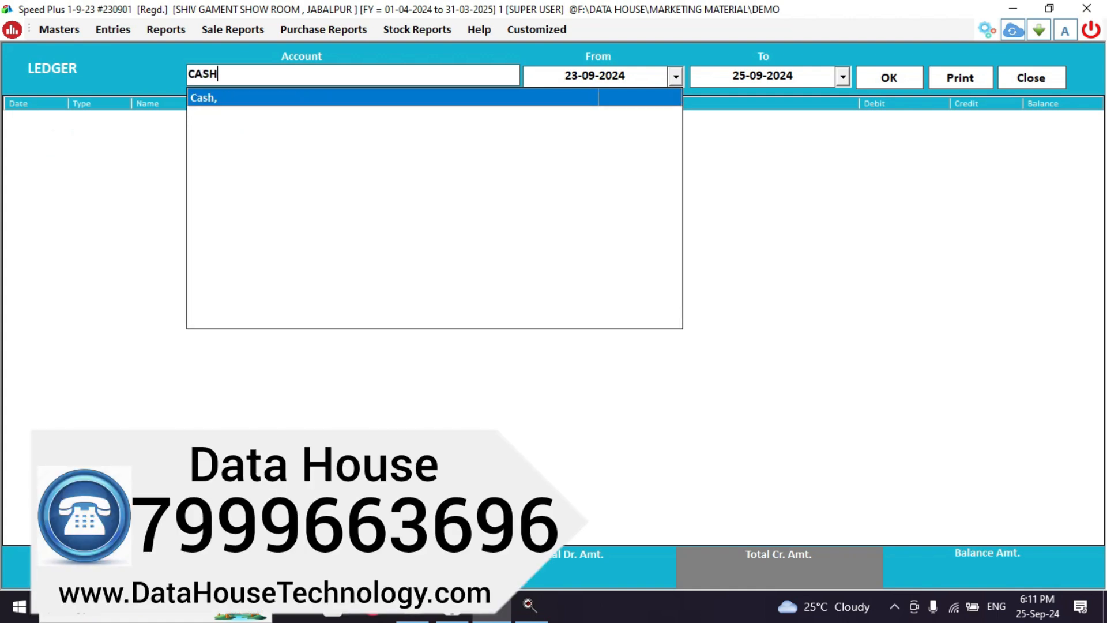
key("Return")
key("Return")
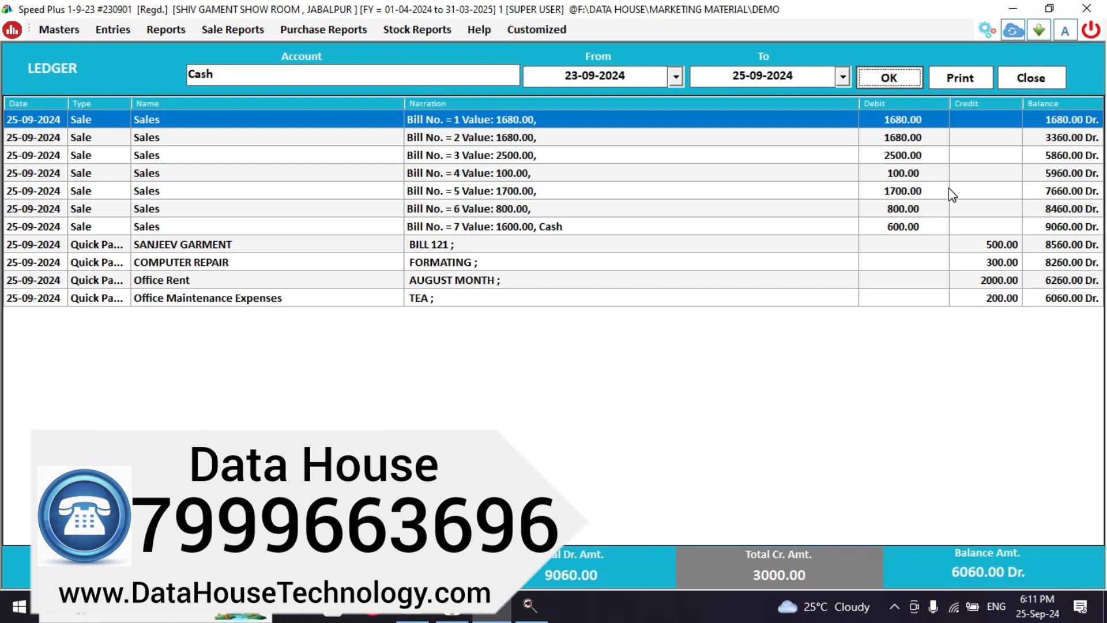
left_click(1019, 81)
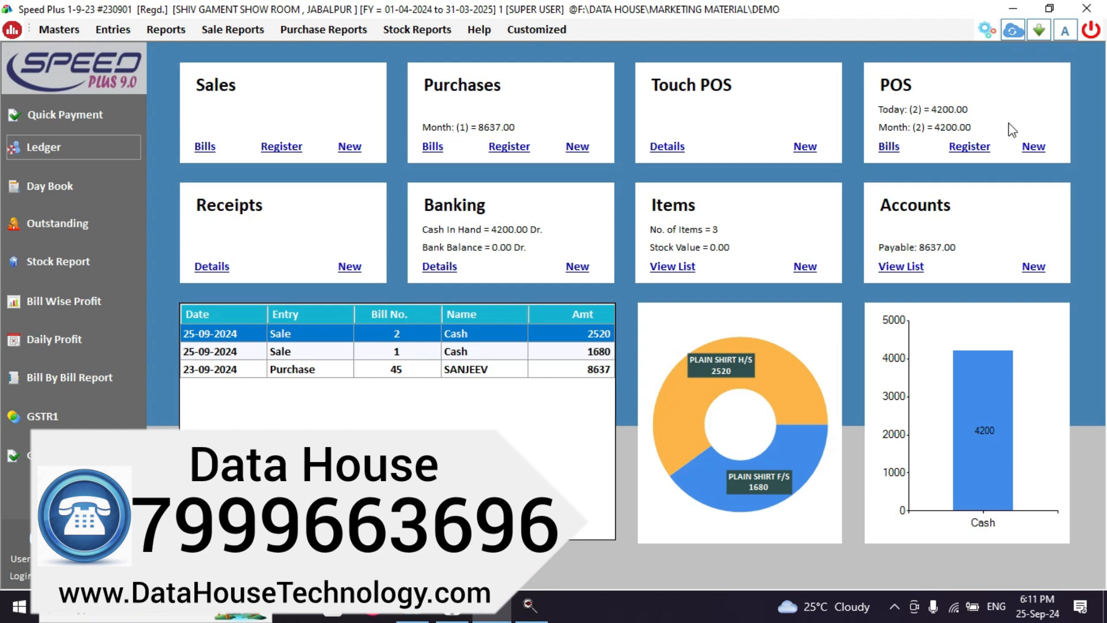
Start a new HDFC BANK entry of type Deposit Cash Into Bank.
left_click(577, 267)
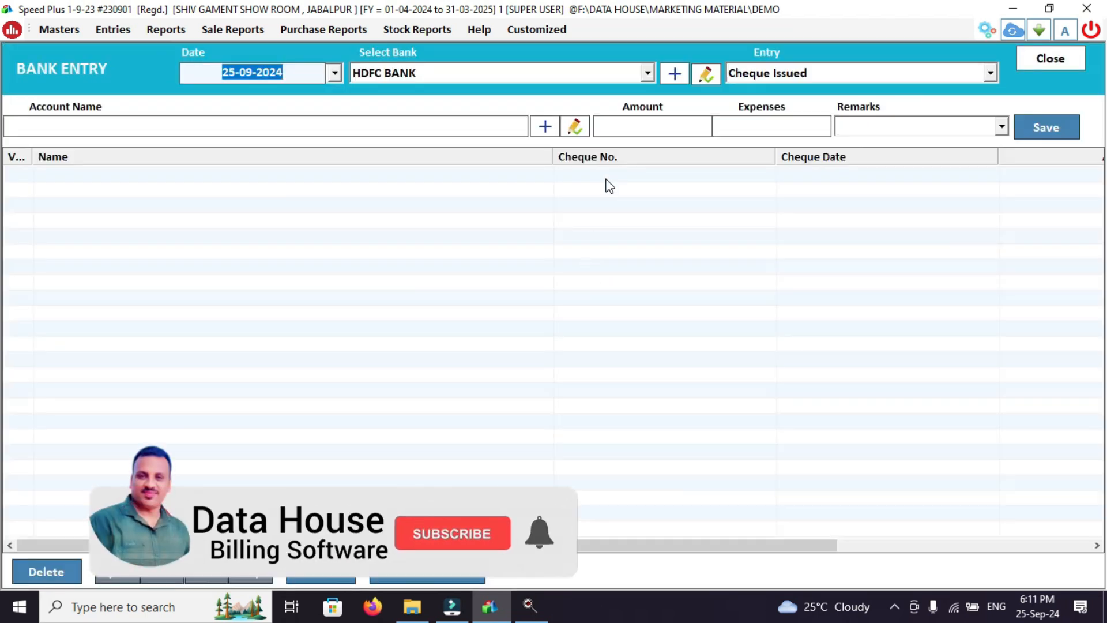
left_click(497, 73)
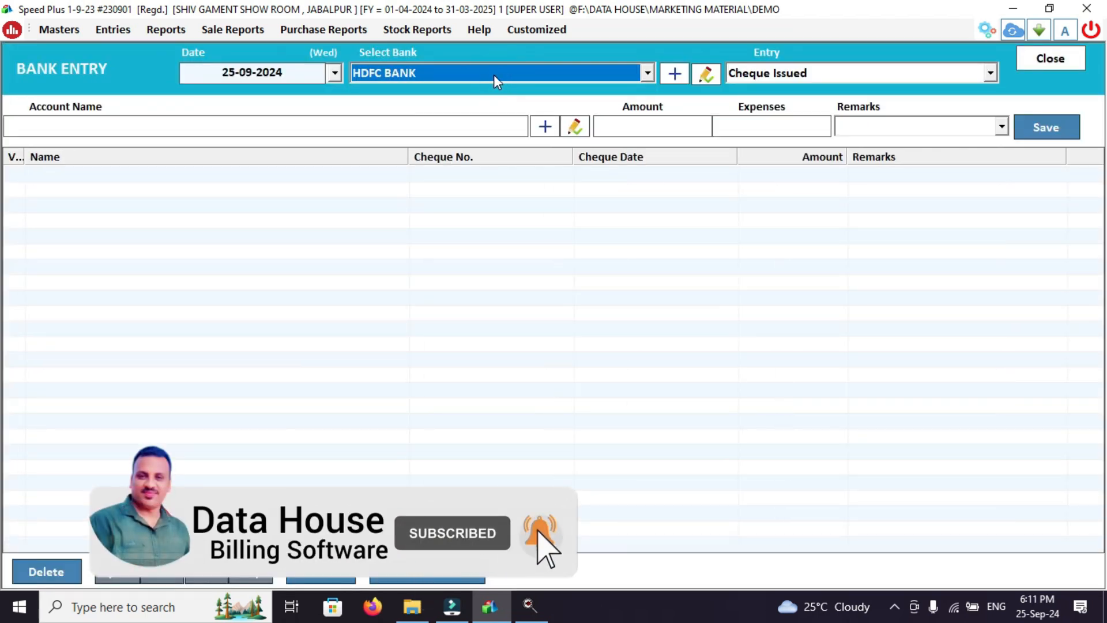
left_click(417, 71)
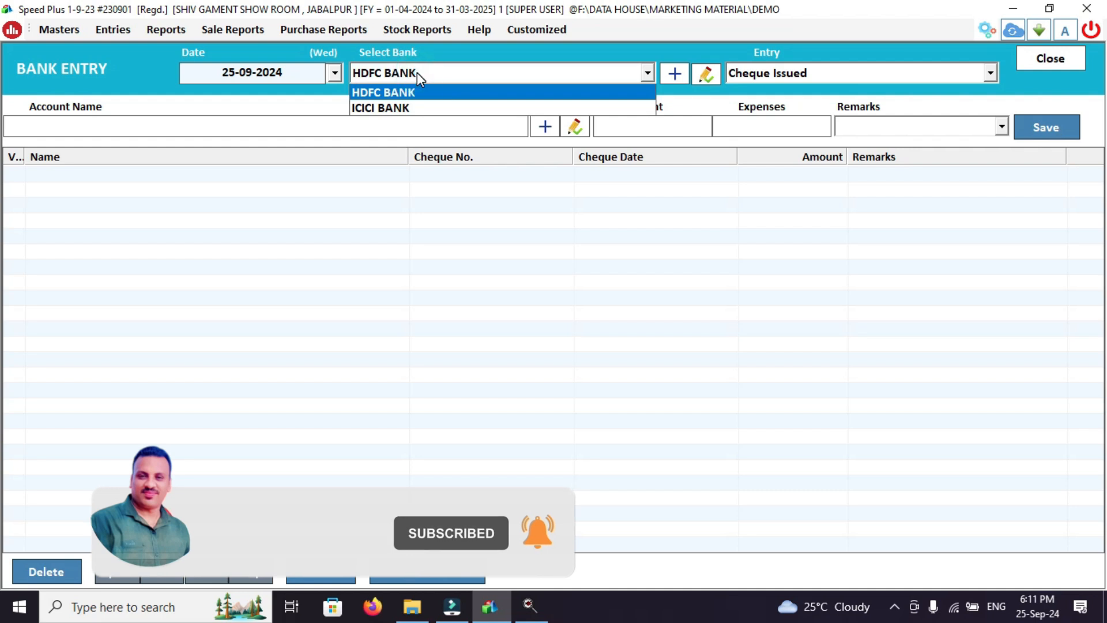
left_click(407, 91)
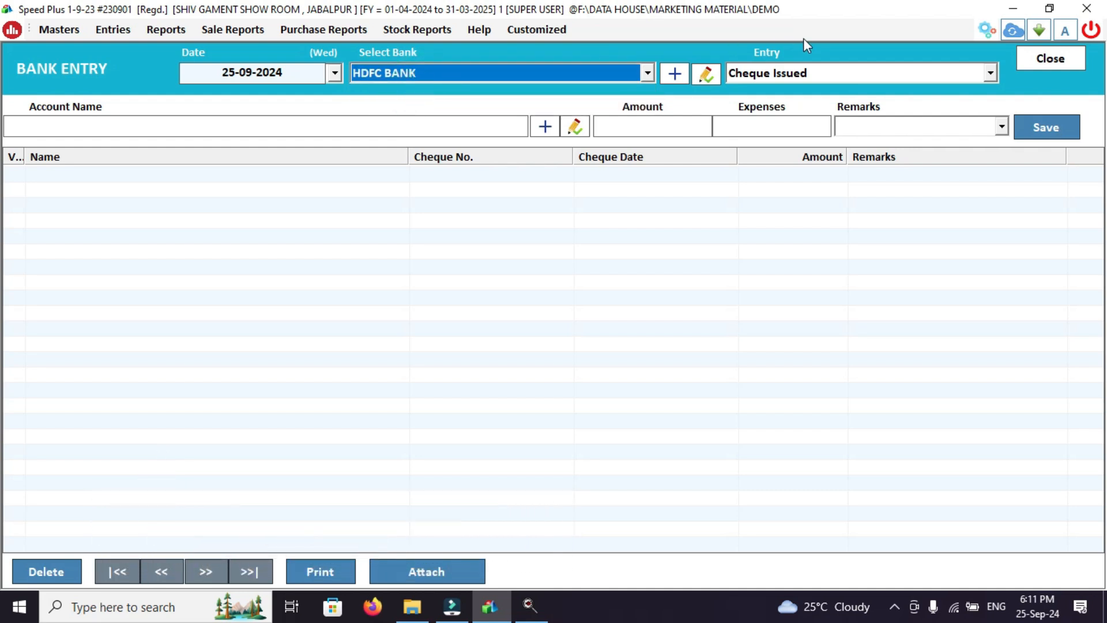
left_click(809, 74)
left_click(809, 73)
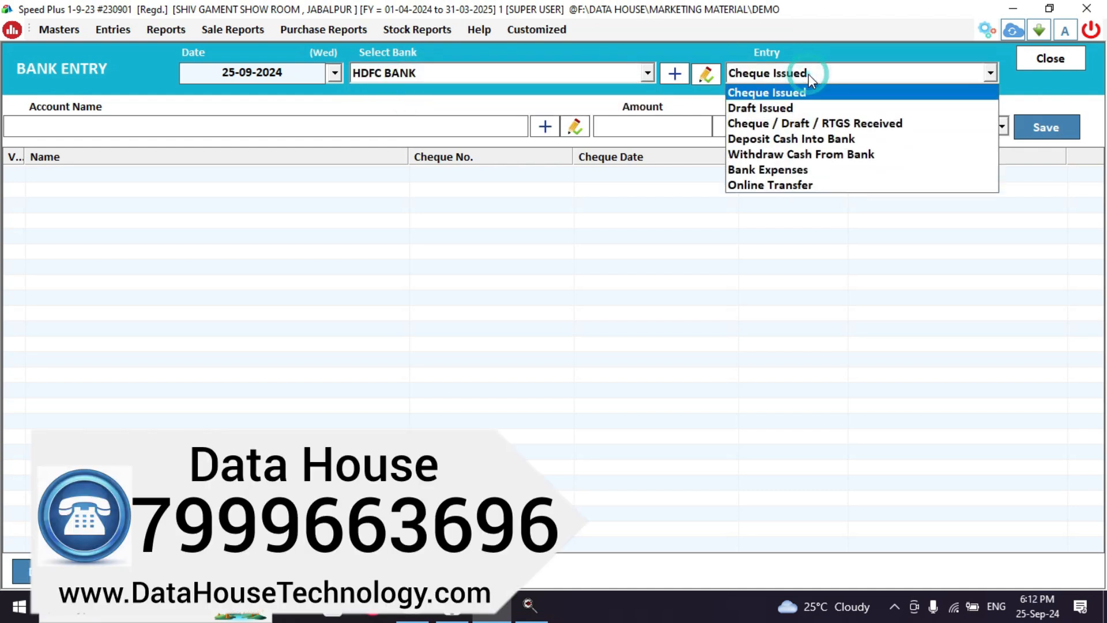
left_click(787, 139)
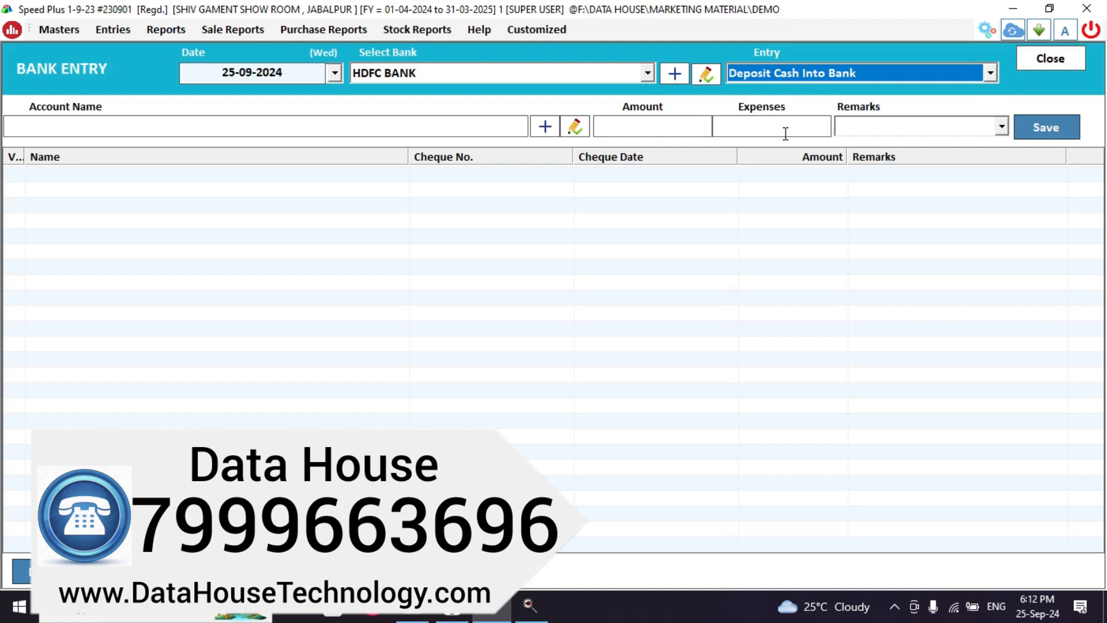
Deposit 1500 from Cash with remark CASH DEPOIT, save it, and close the form.
key("Return")
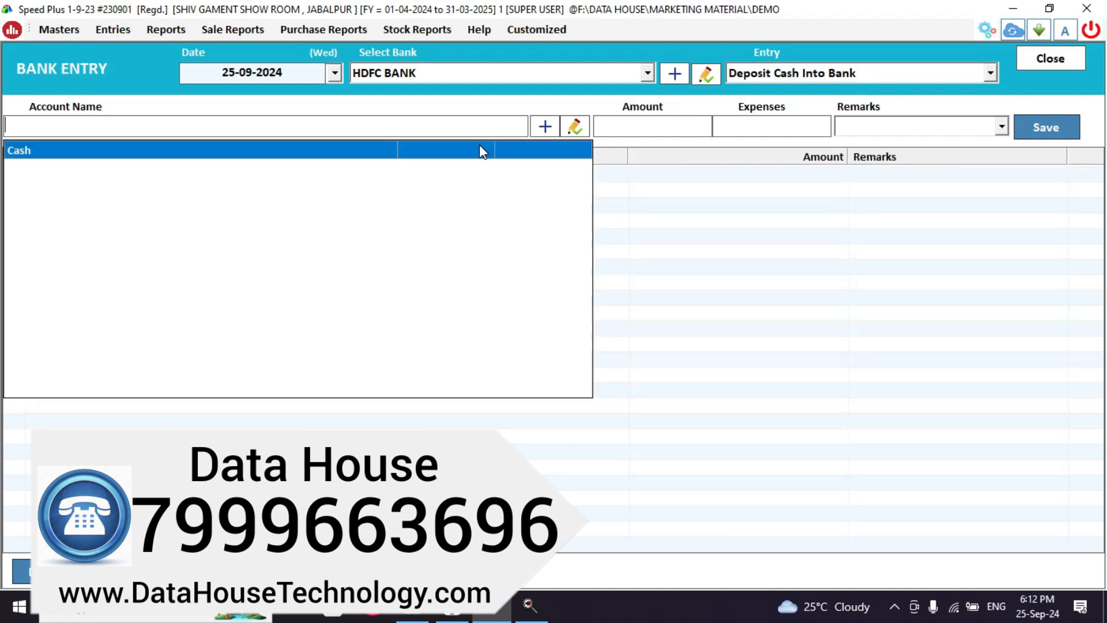
left_click(480, 149)
key("Return")
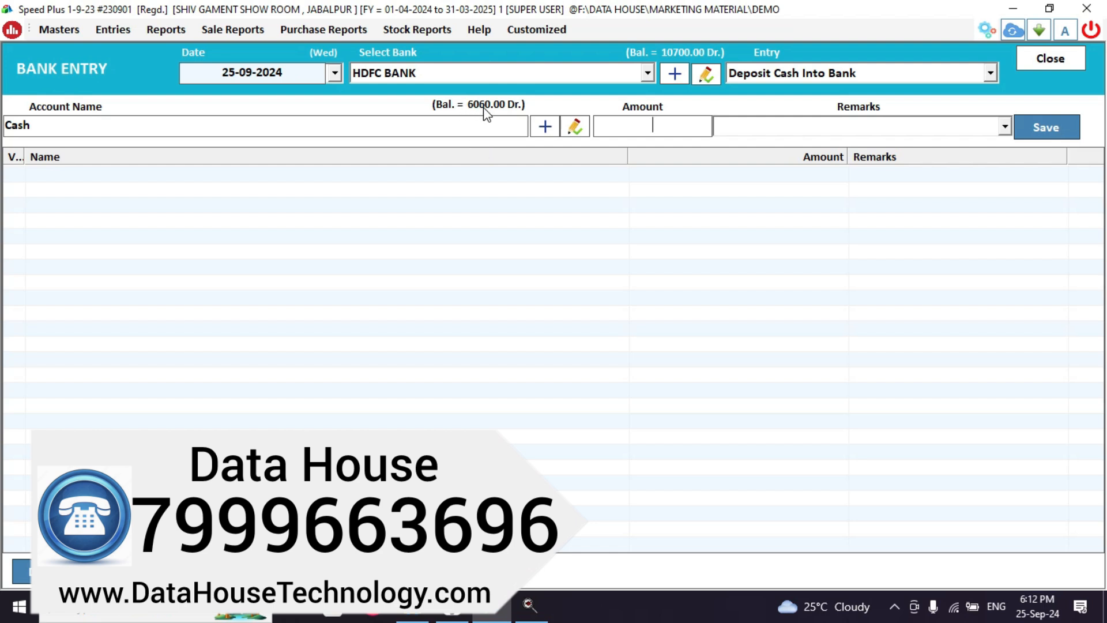
type("1")
type("500")
type("CASH D")
type("EP")
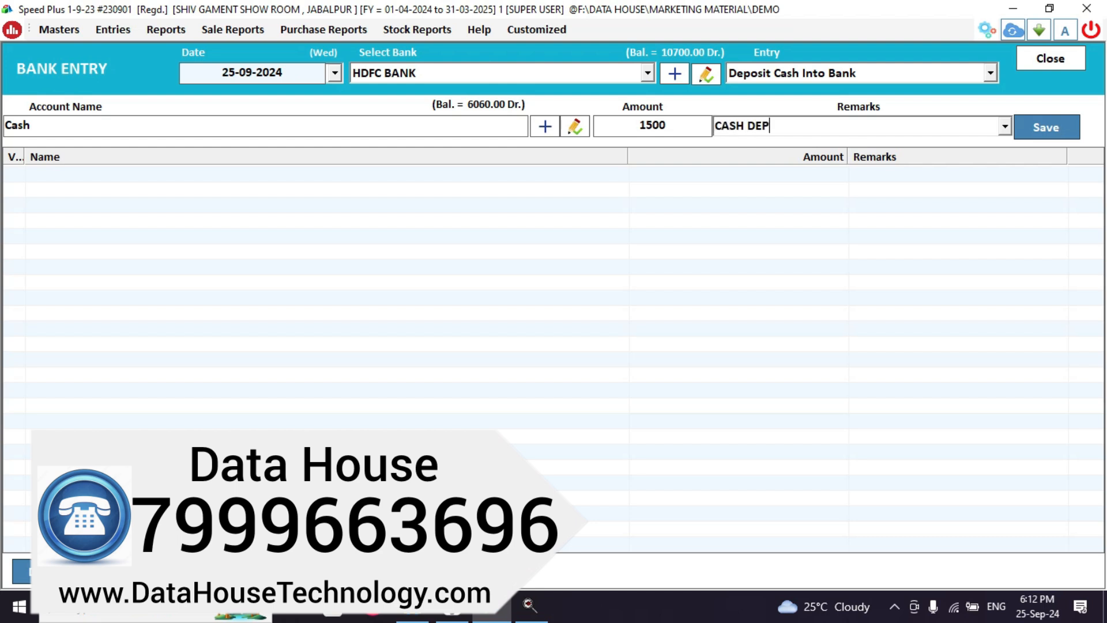
type("OIT")
key("Return")
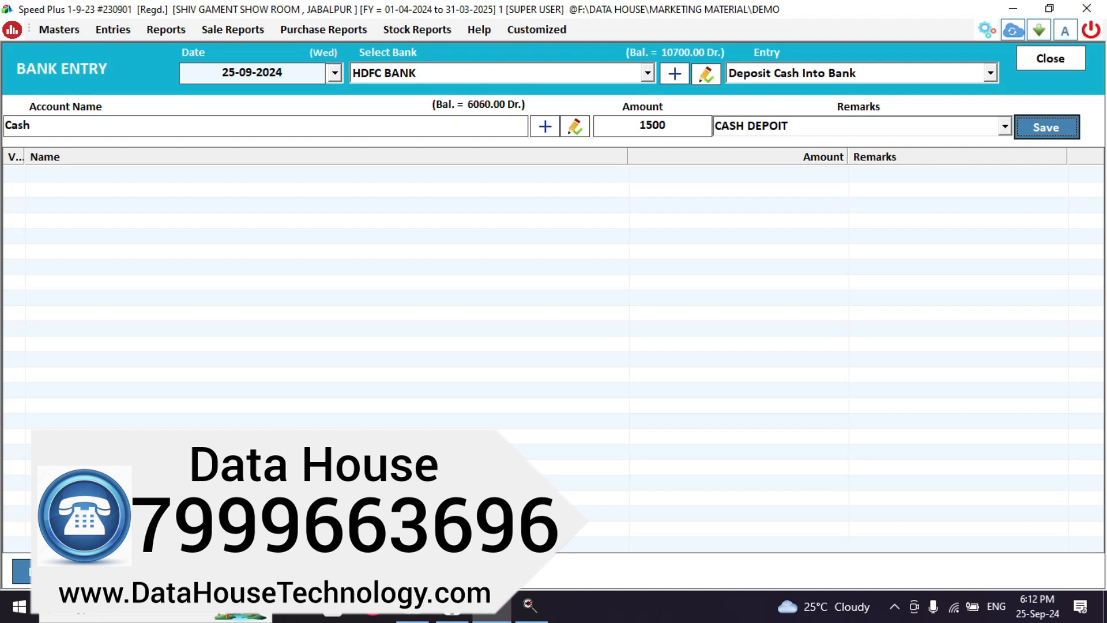
key("Return")
key("Return")
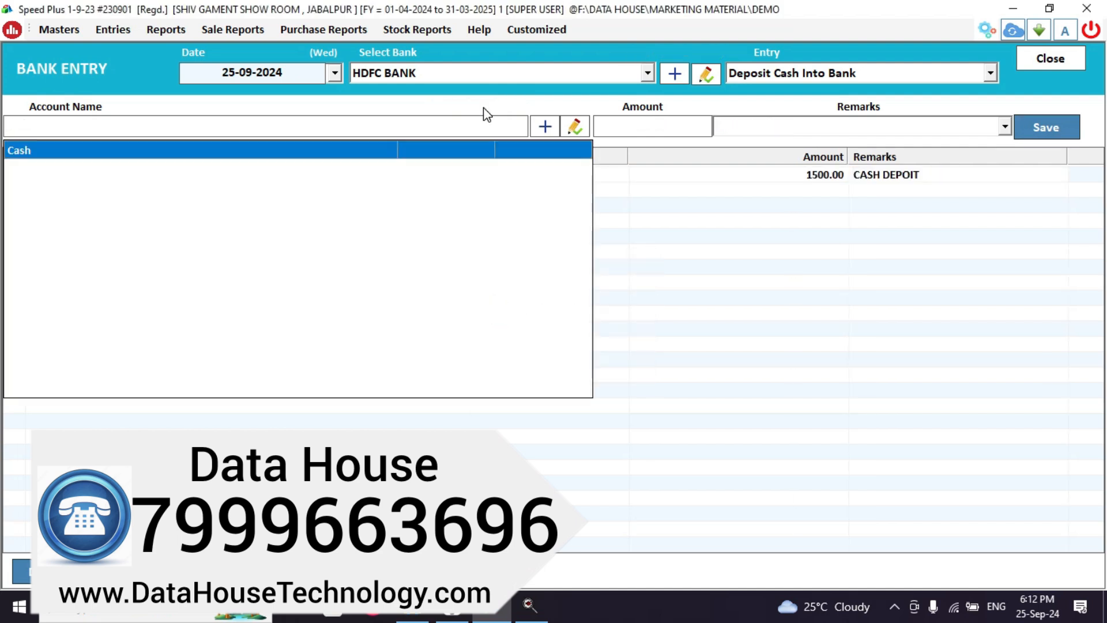
left_click(759, 175)
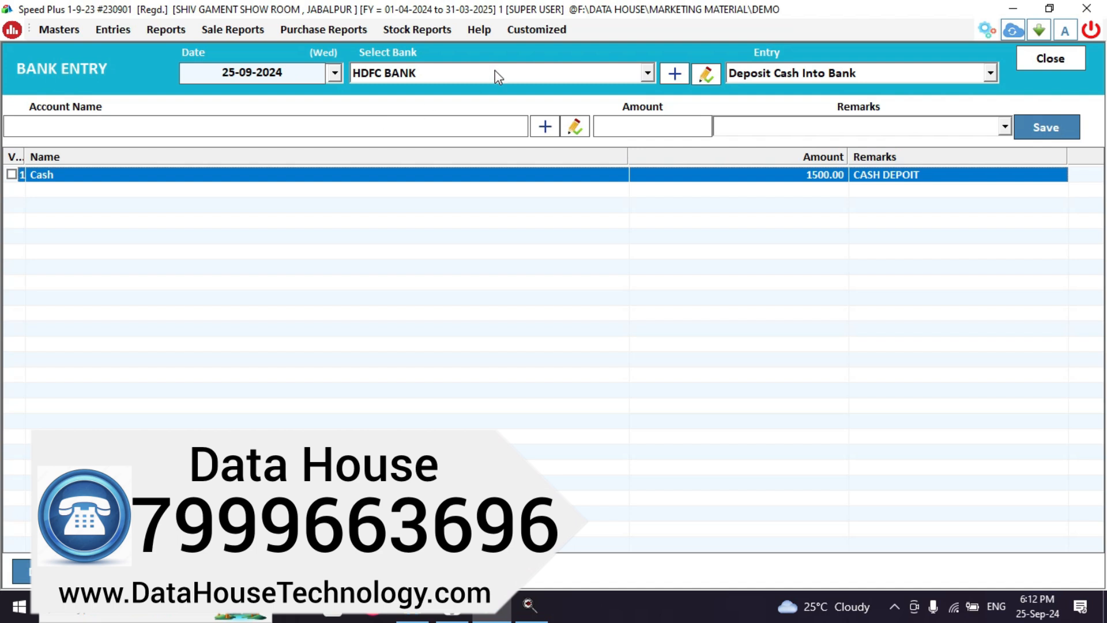
left_click(1051, 59)
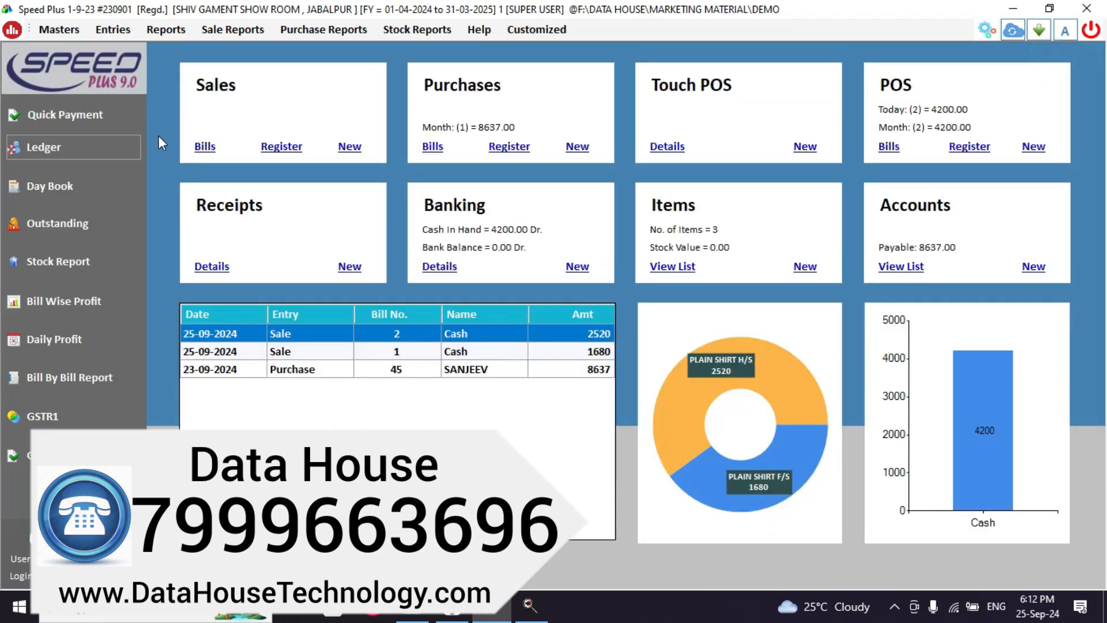
left_click(20, 152)
type("H")
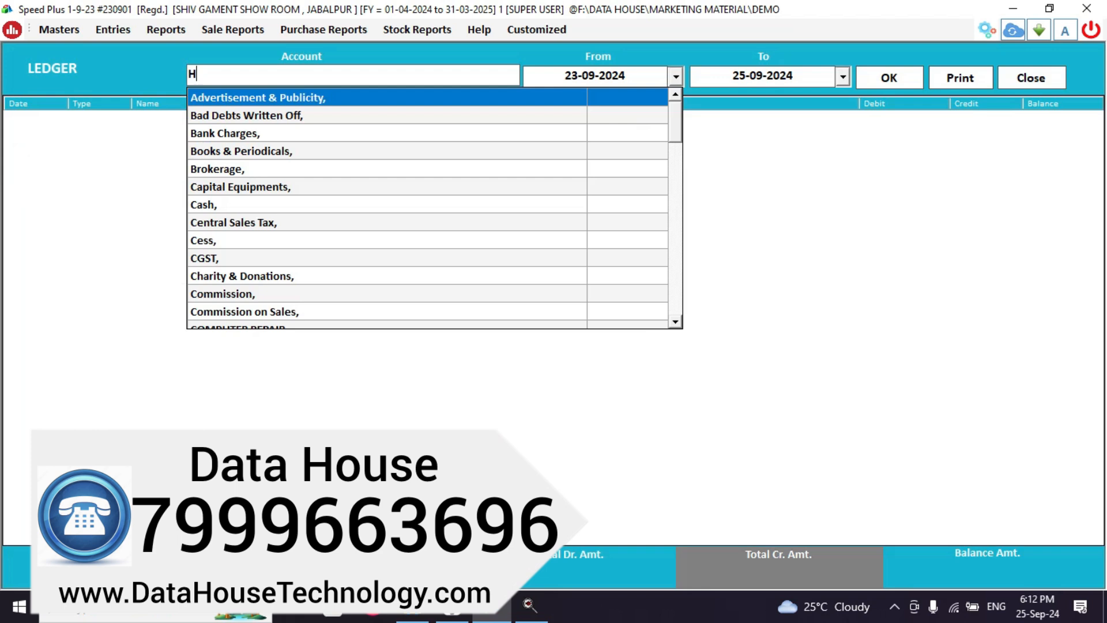
type("DFC")
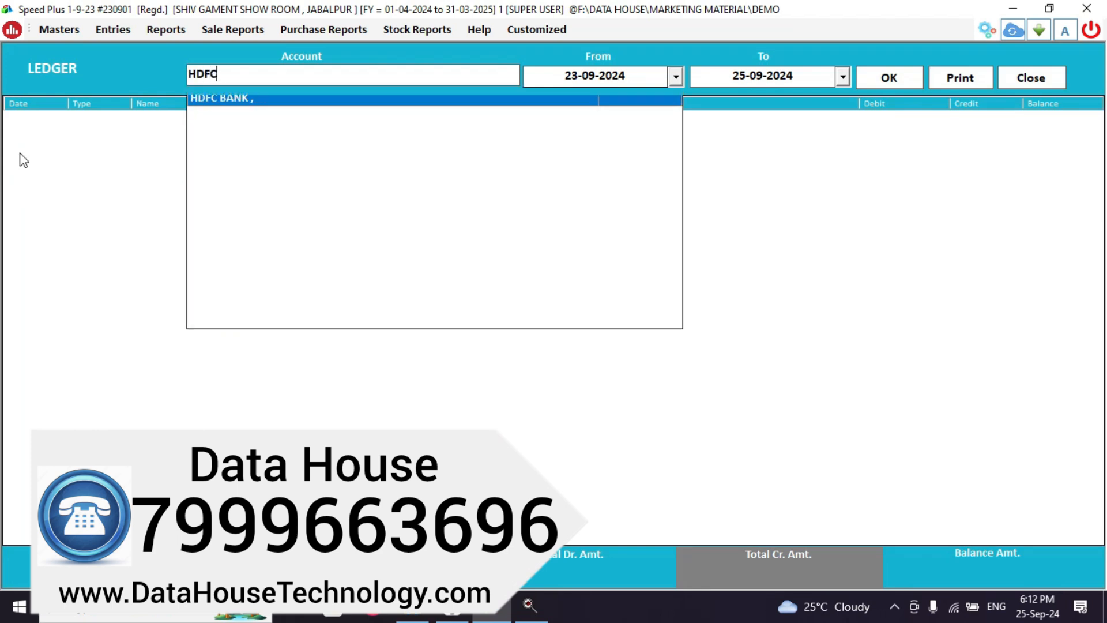
key("Return")
key("Return")
key("Return")
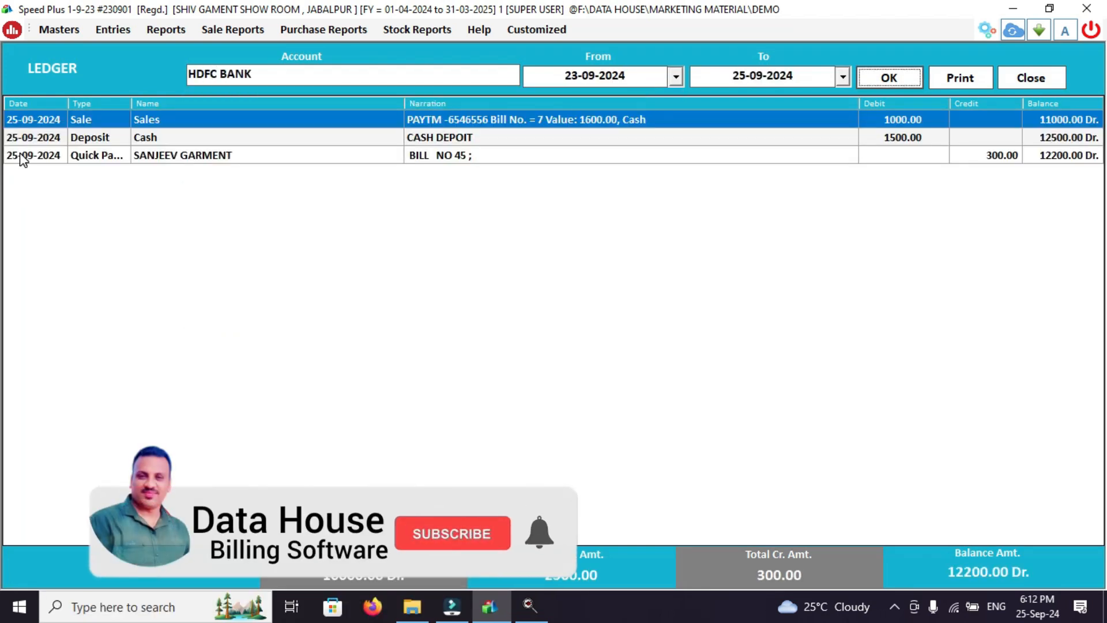
left_click(903, 138)
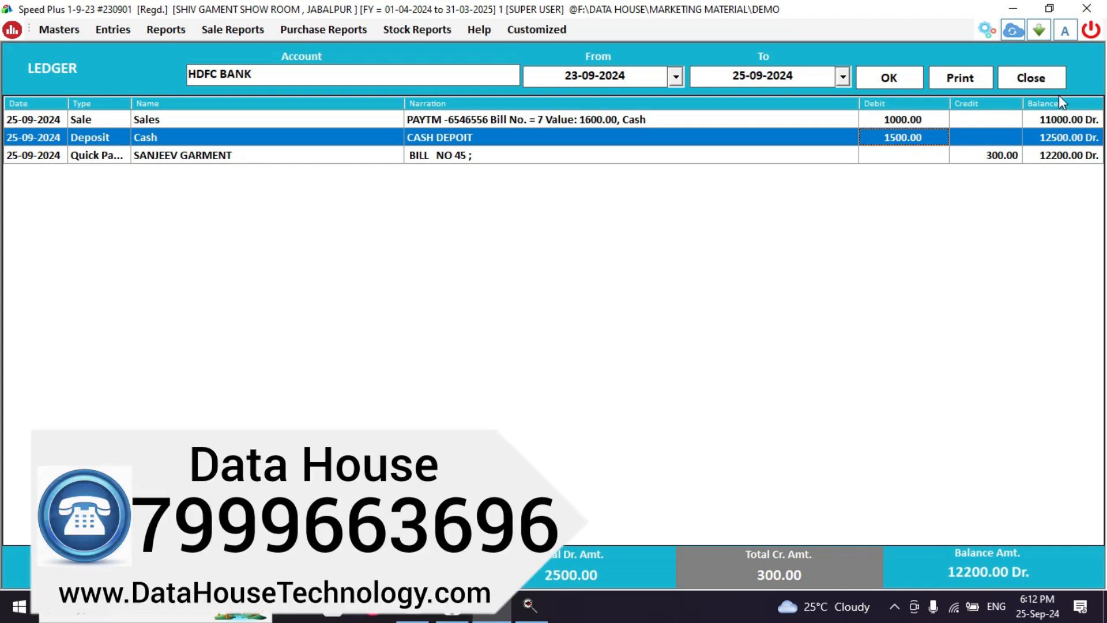
left_click(1050, 76)
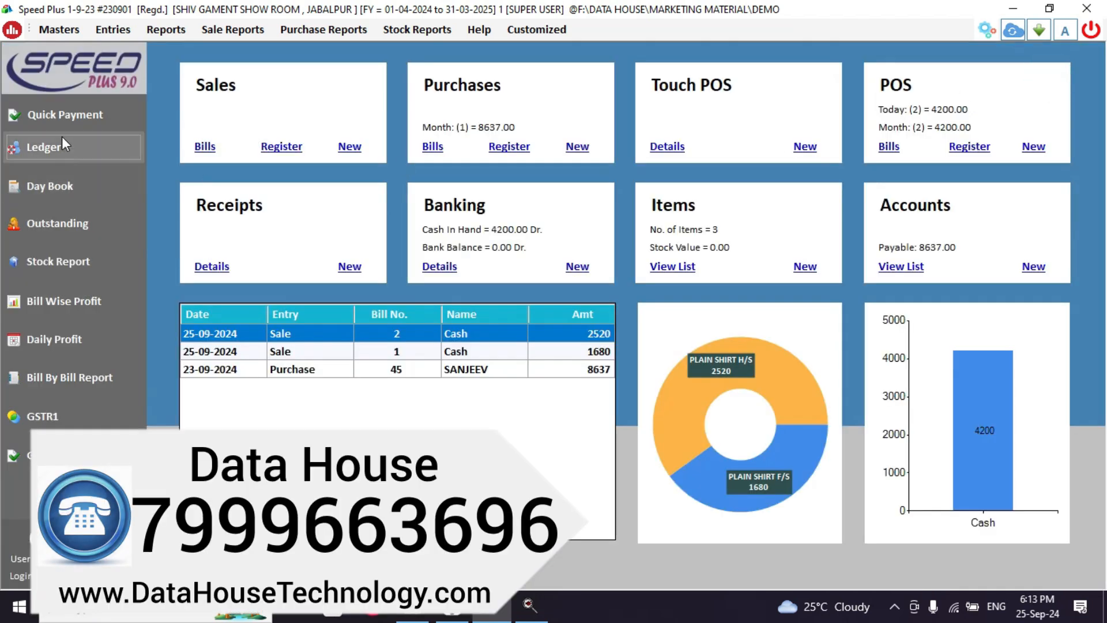
left_click(61, 141)
type("CA")
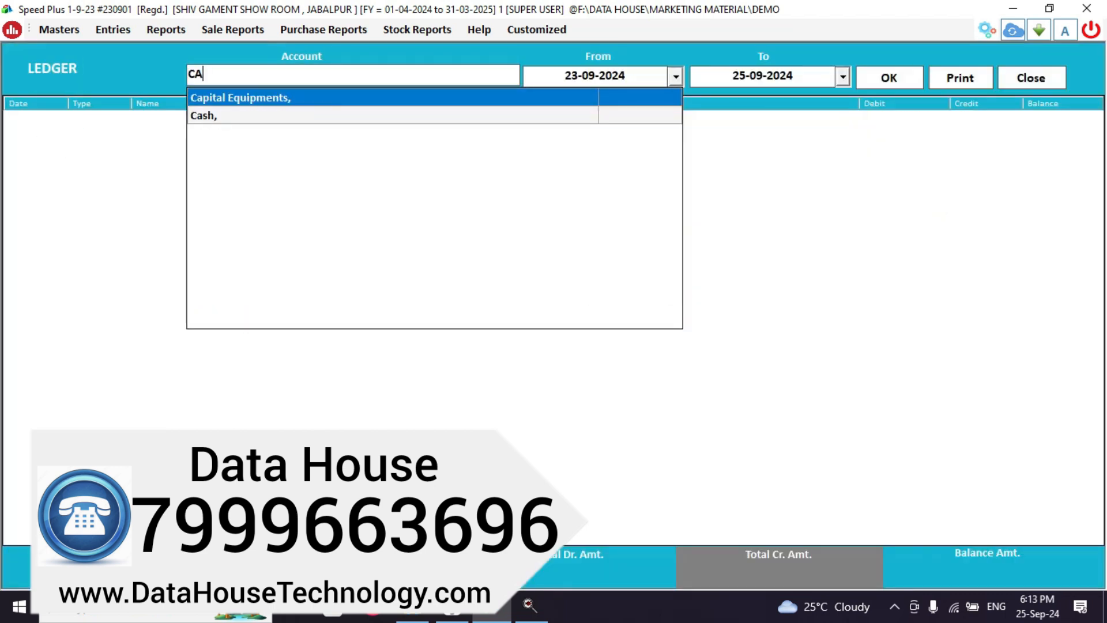
left_click(274, 115)
key("Return")
key("Return")
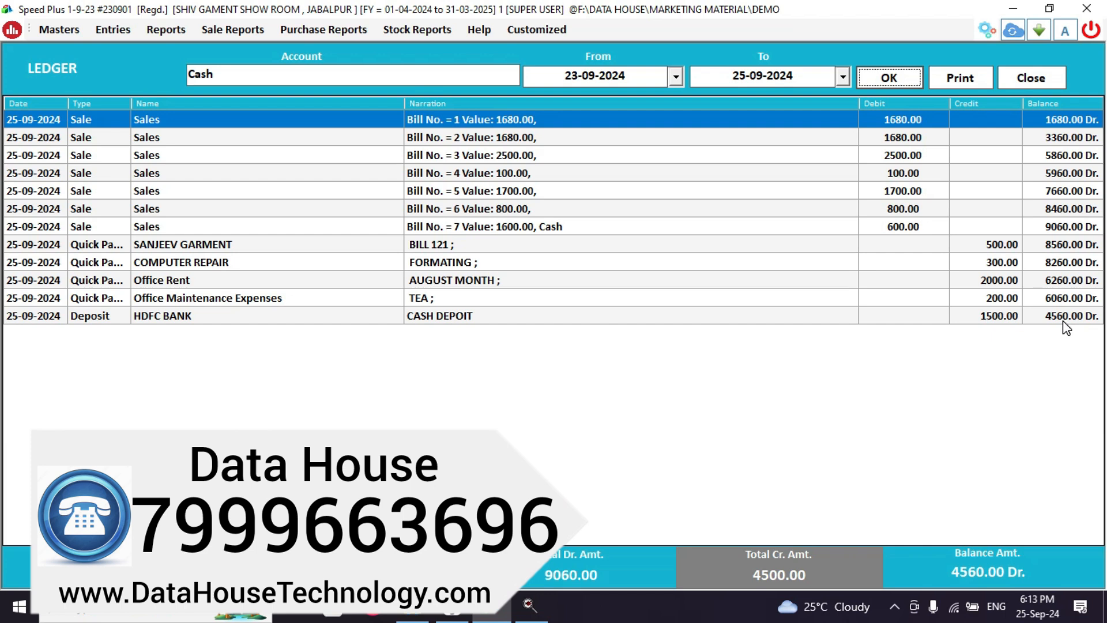
key("Escape")
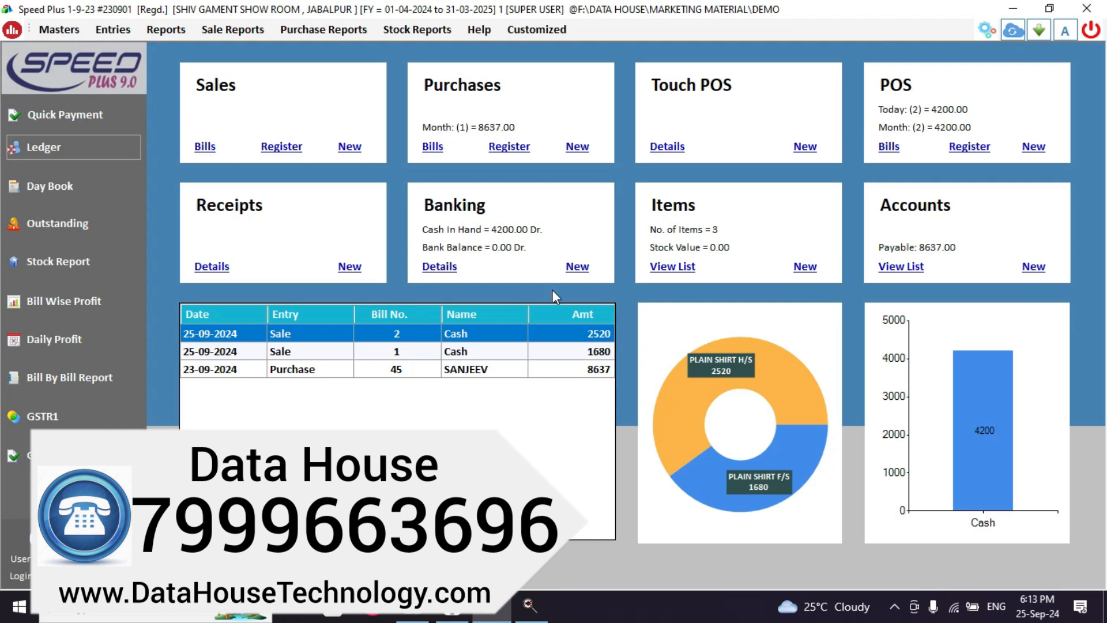
Start a new HDFC BANK entry of type Online Transfer.
left_click(583, 268)
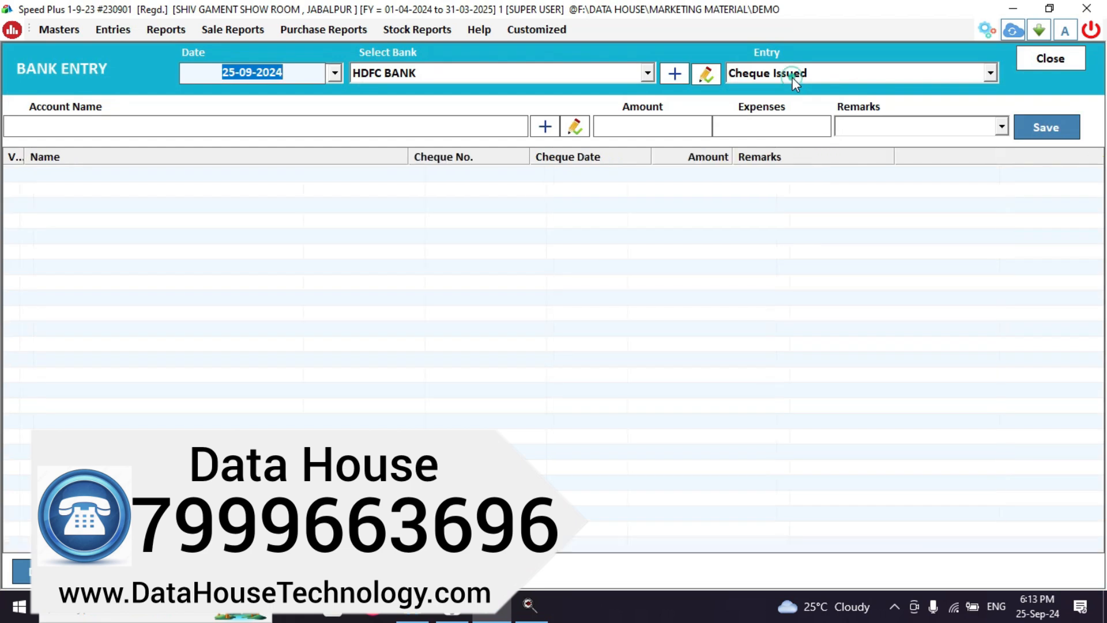
left_click(793, 80)
left_click(590, 74)
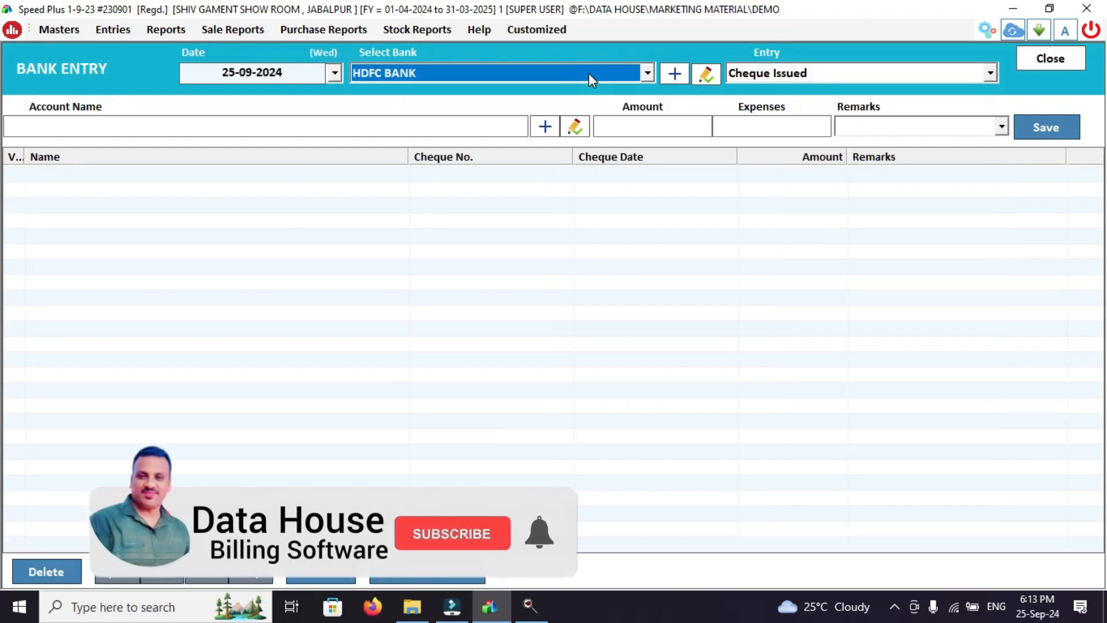
key("Return")
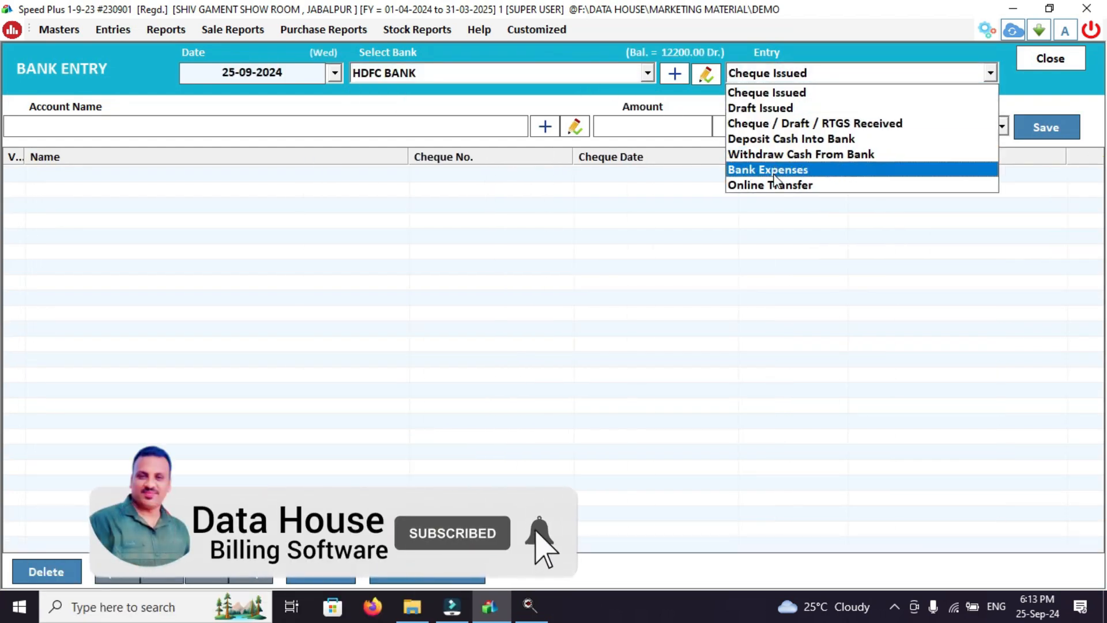
left_click(775, 184)
Transfer 2000 to ICICI BANK, save it, and close the bank entry form.
key("Return")
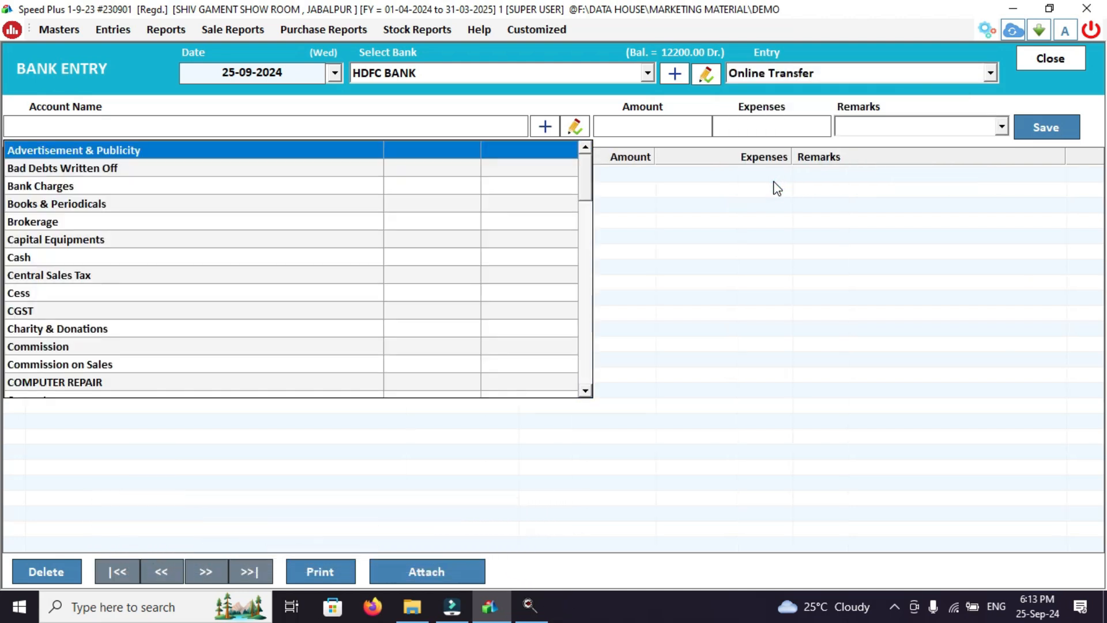
type("I")
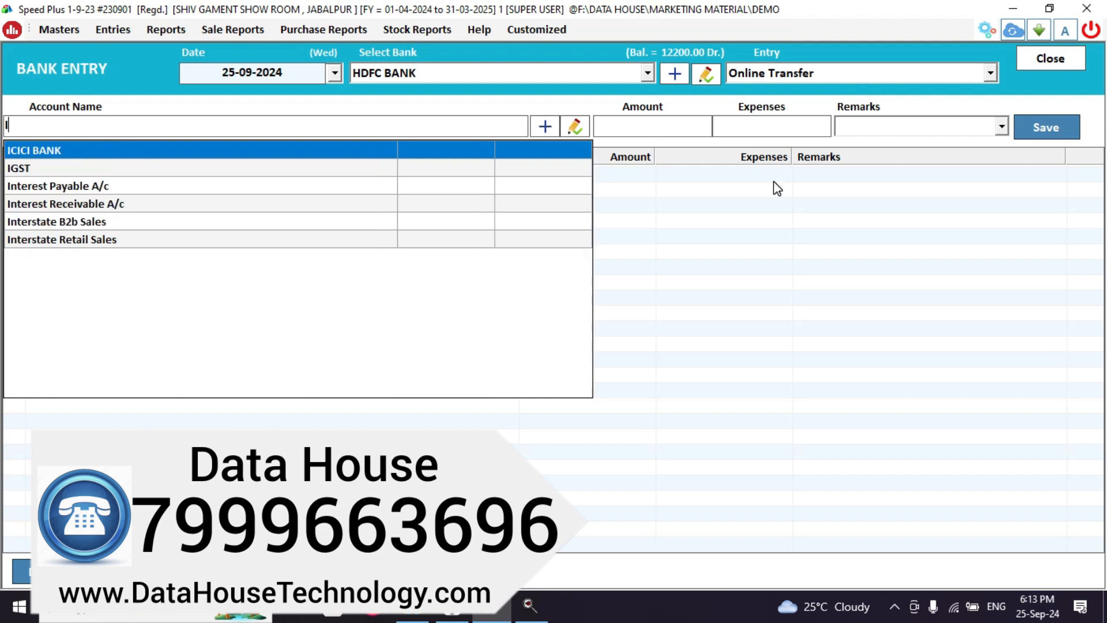
type("C")
key("Return")
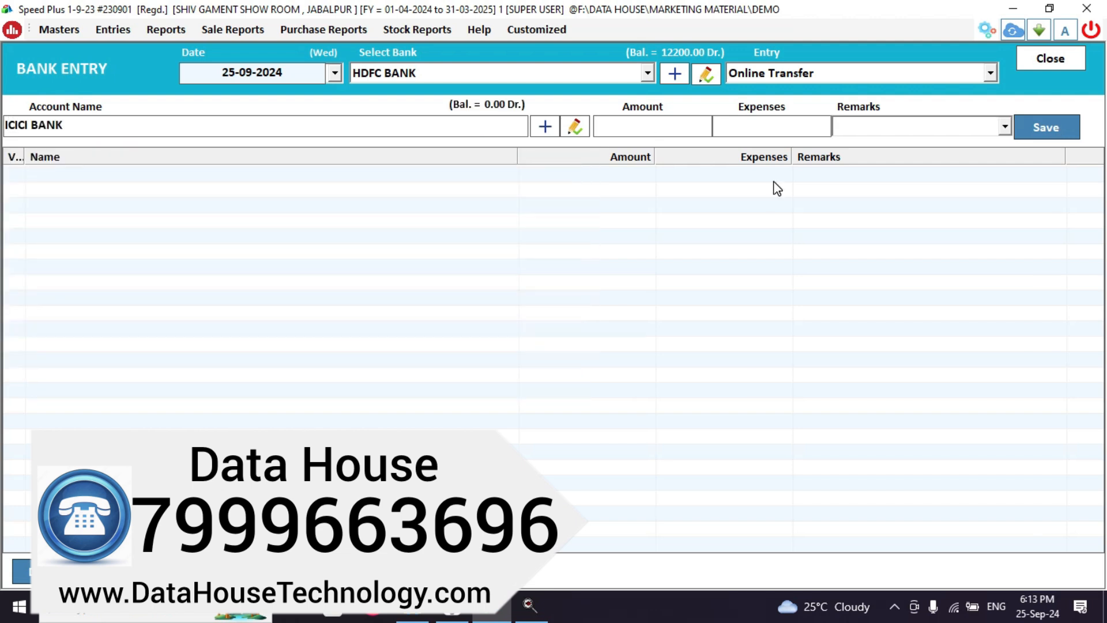
type("2000")
left_click(1032, 128)
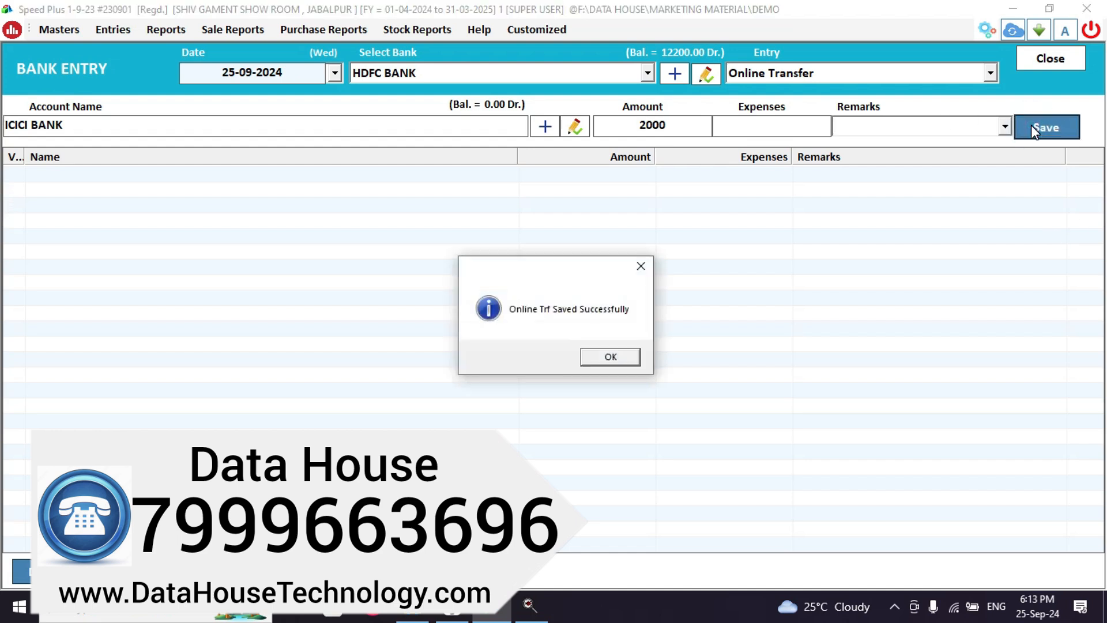
key("Return")
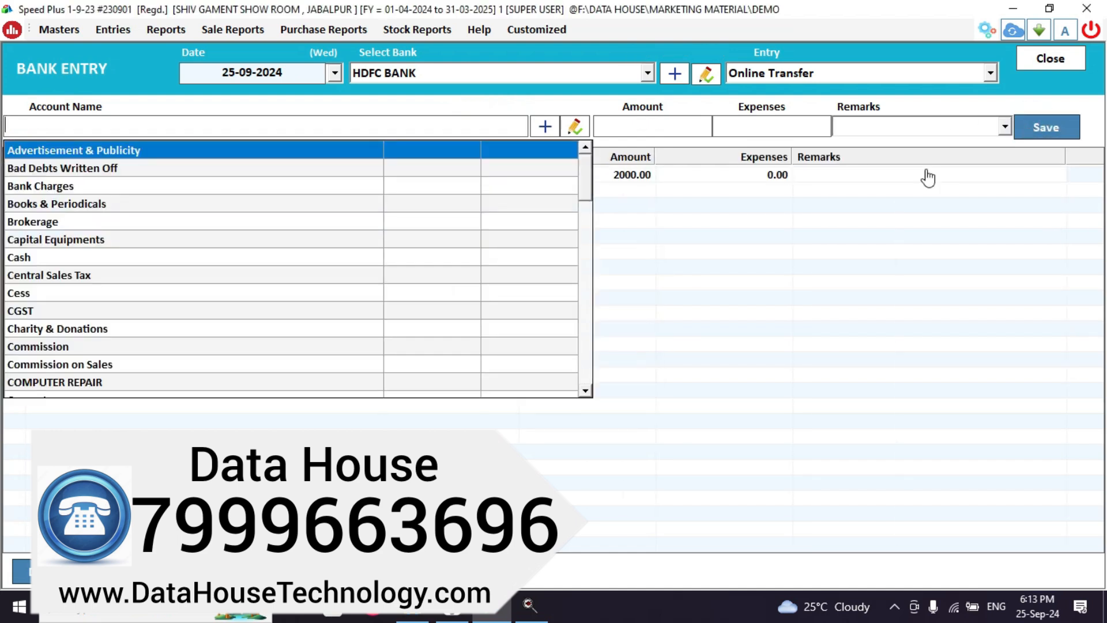
key("Escape")
key("Return")
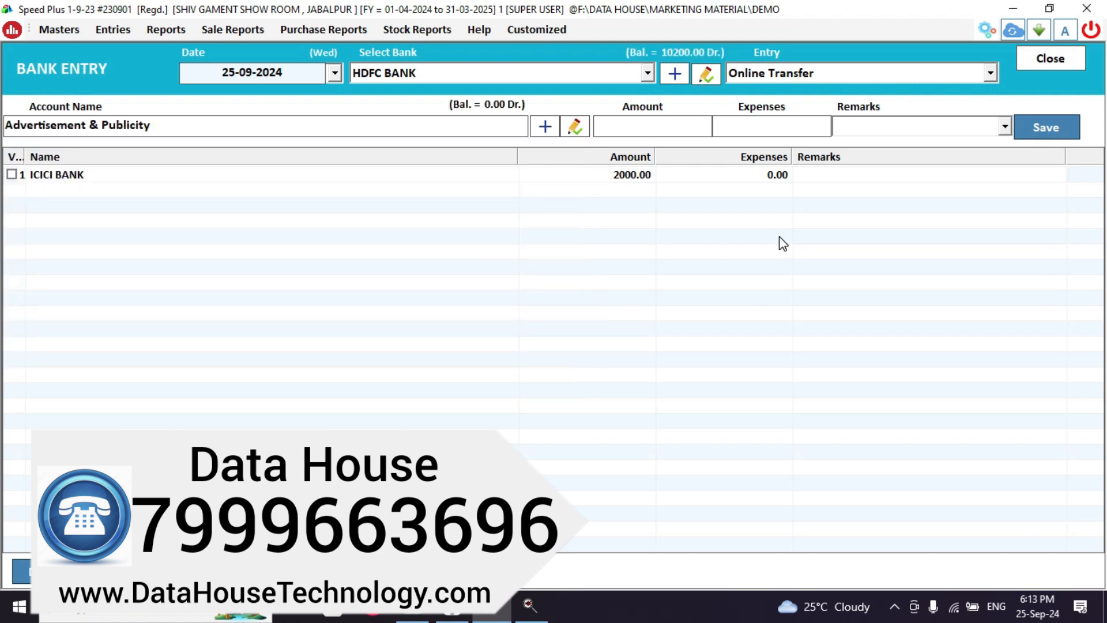
key("Escape")
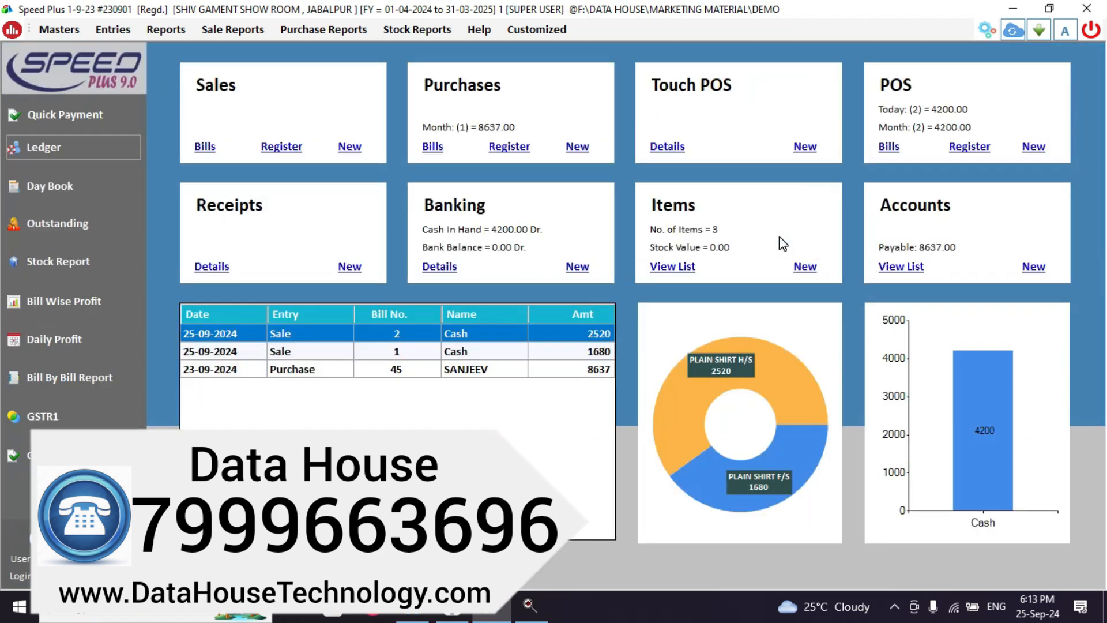
left_click(46, 158)
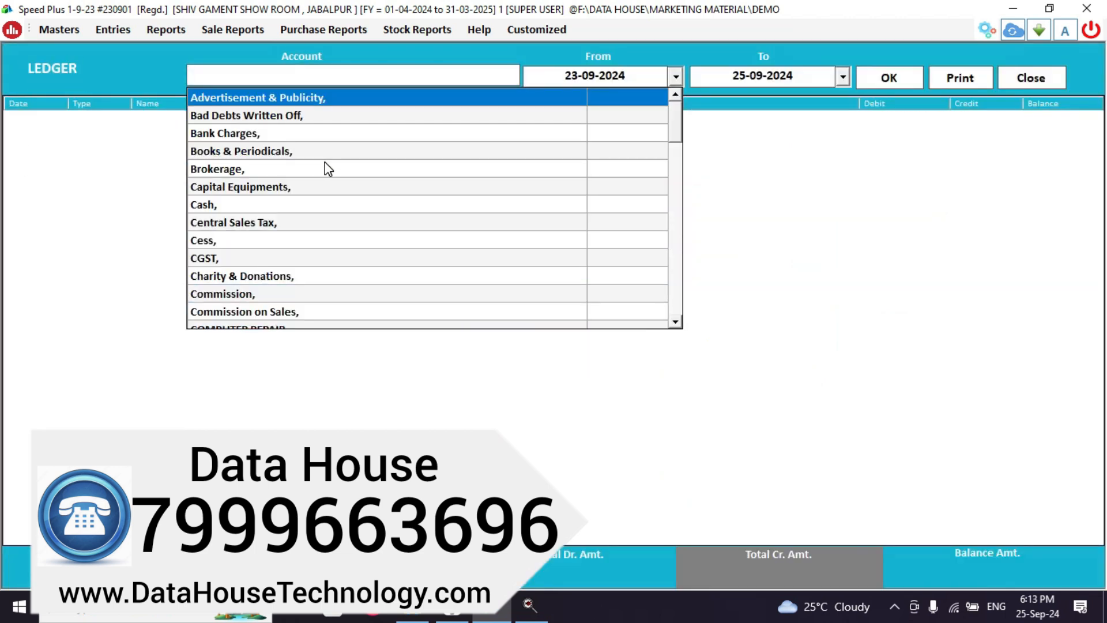
type("HDF")
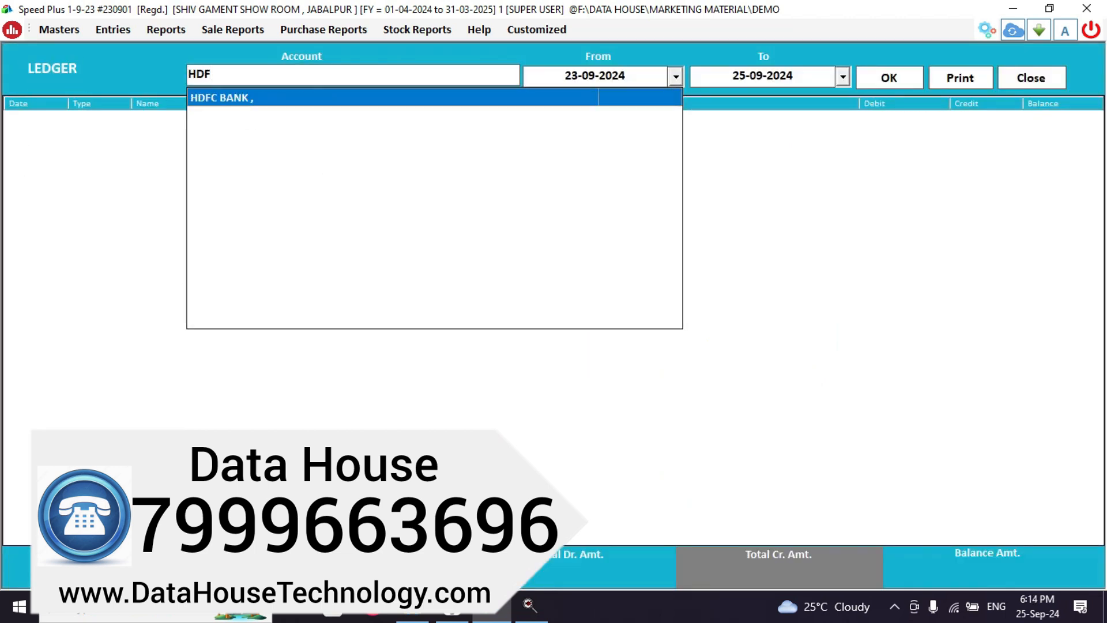
key("Return")
key("Return")
key("Return")
key("Return")
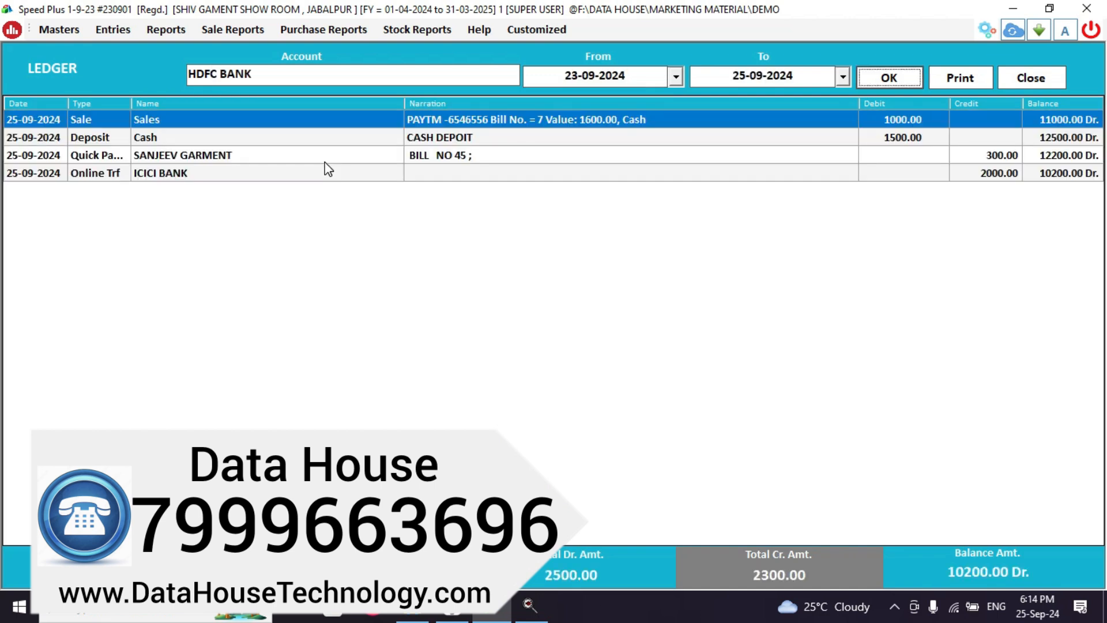
left_click(987, 174)
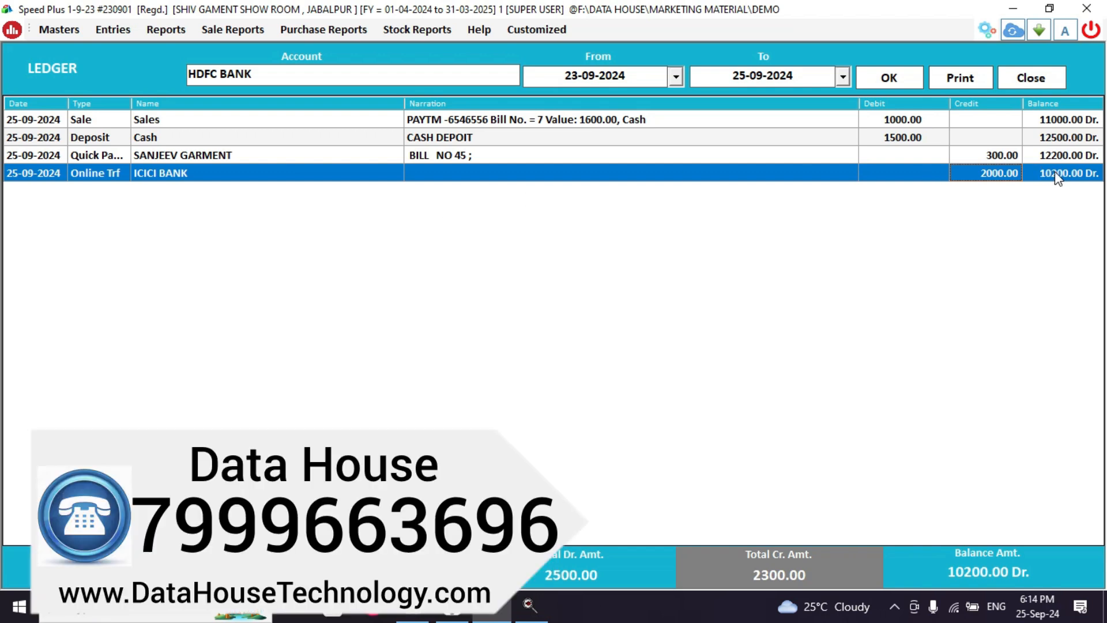
left_click(1039, 84)
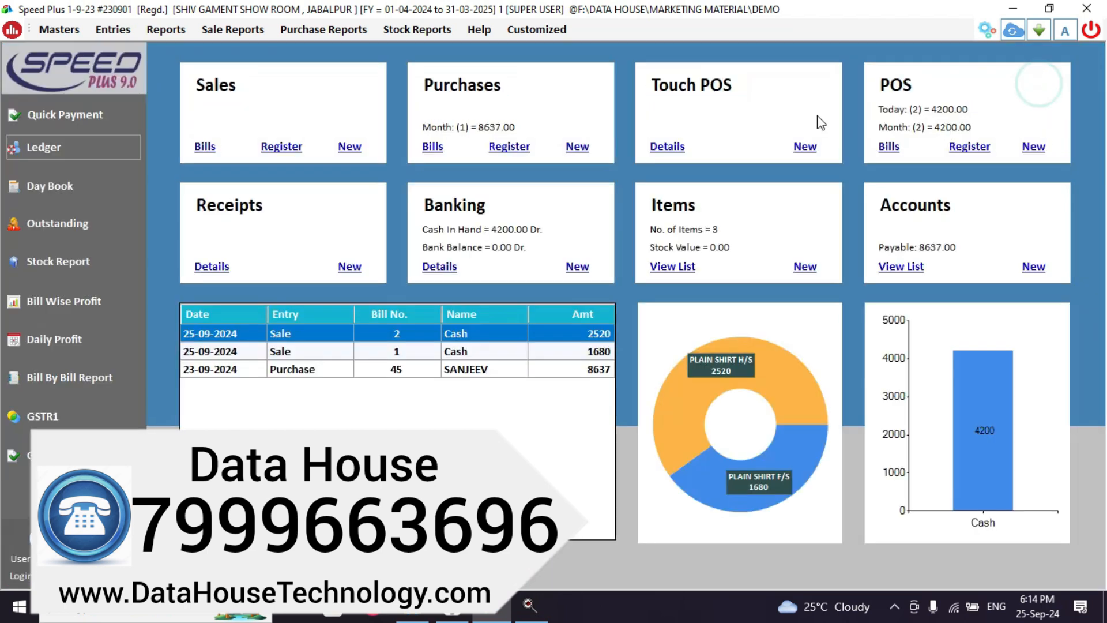
Start a new HDFC BANK entry of type Bank Expenses.
left_click(583, 265)
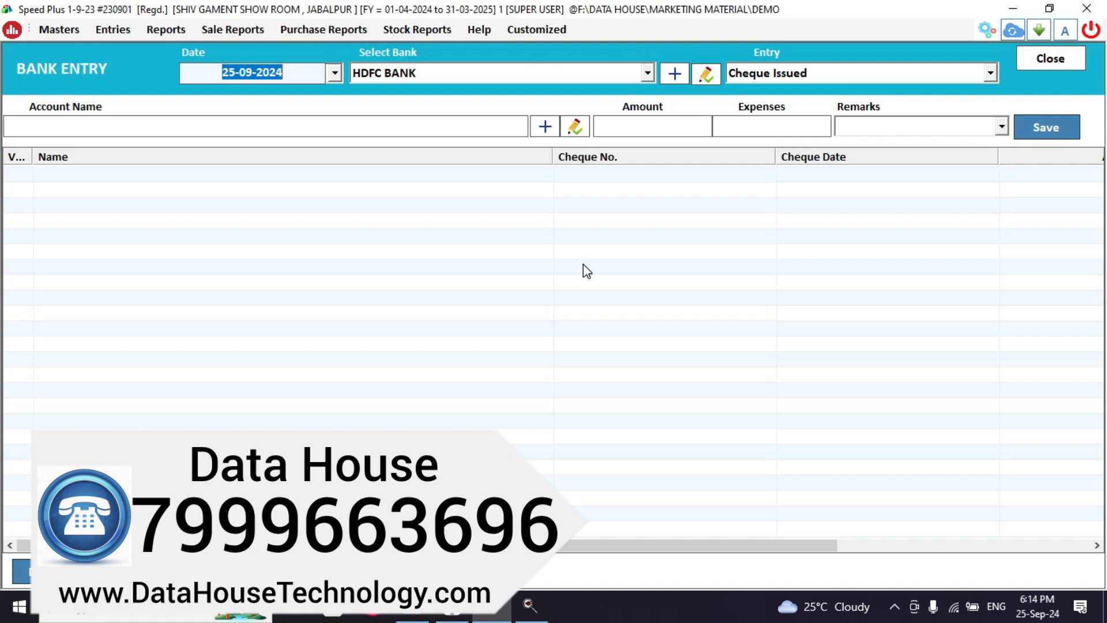
key("Return")
key("Return")
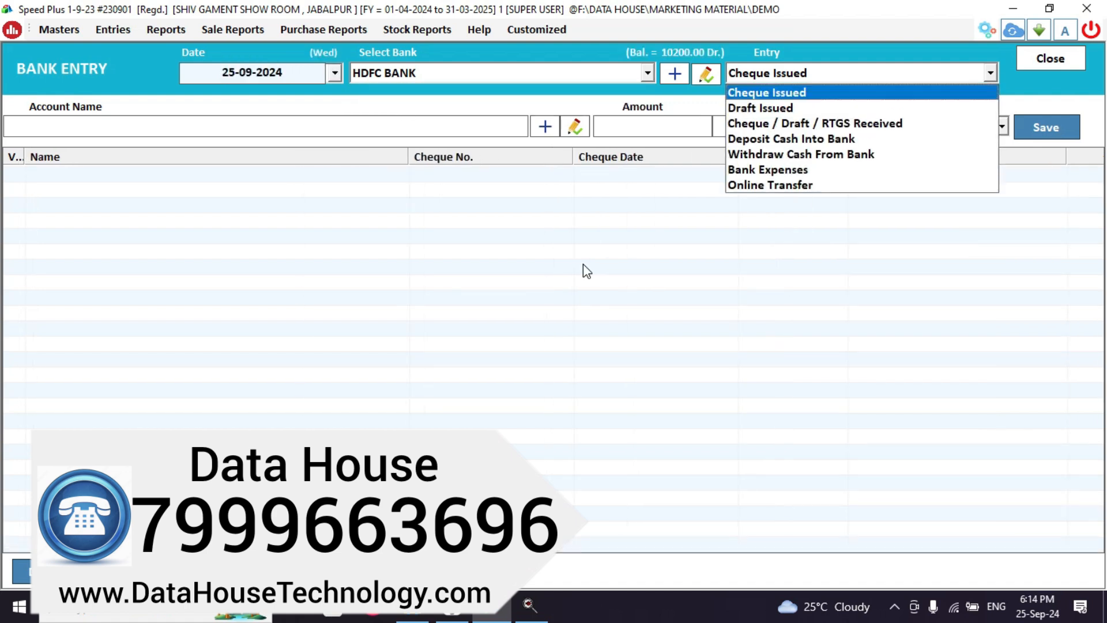
left_click(764, 174)
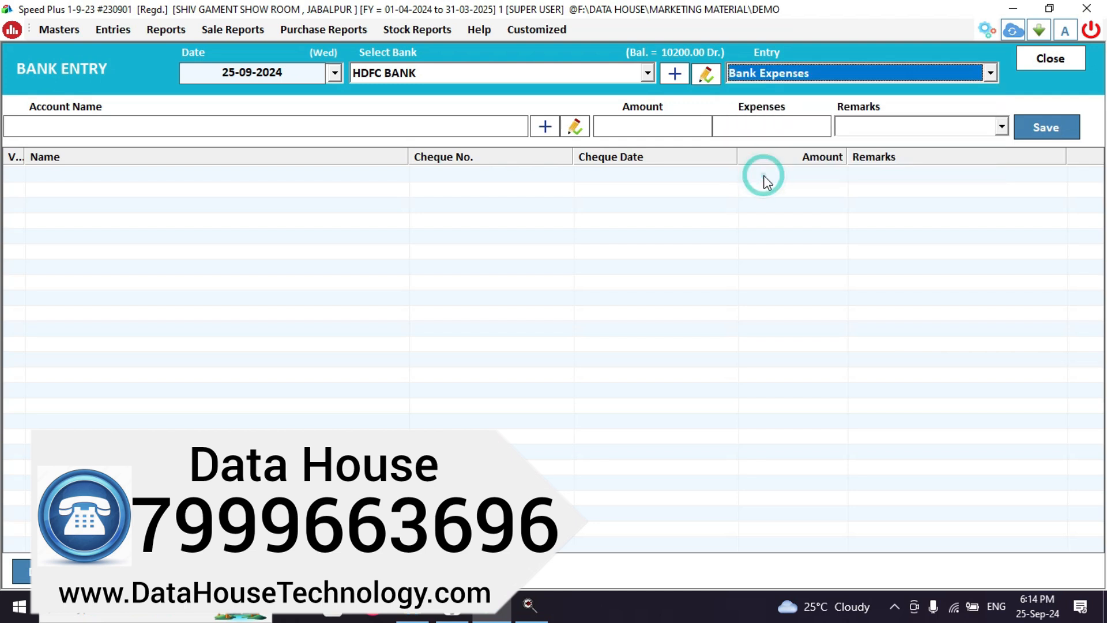
key("Return")
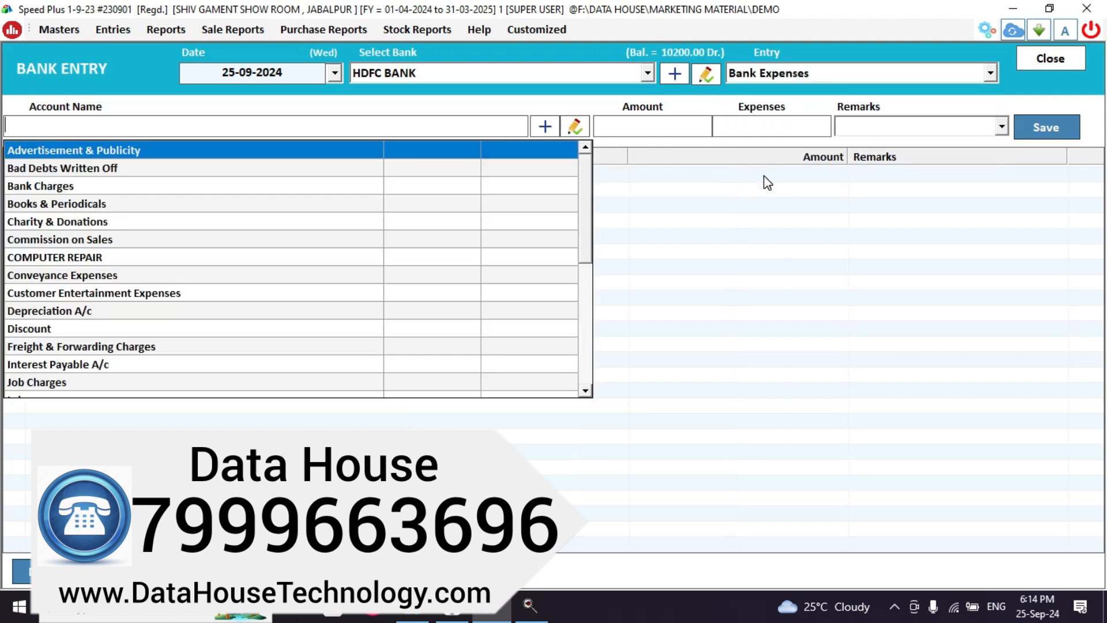
Charge 20 to Bank Charges with remark SMS CHARG, save, and close the form.
type("BA")
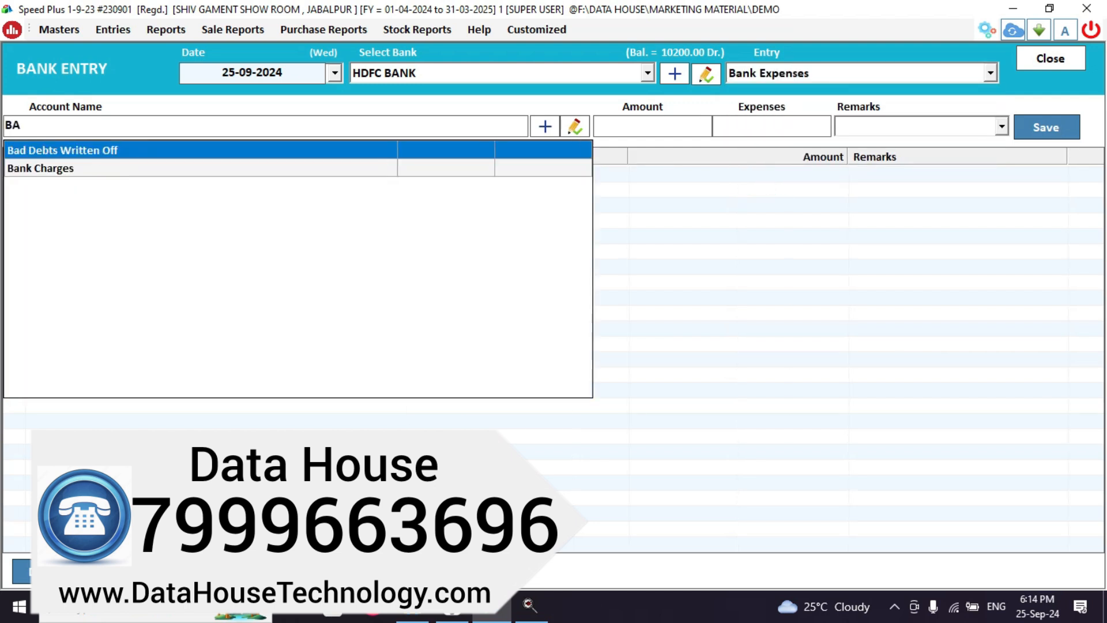
left_click(164, 171)
left_click(165, 172)
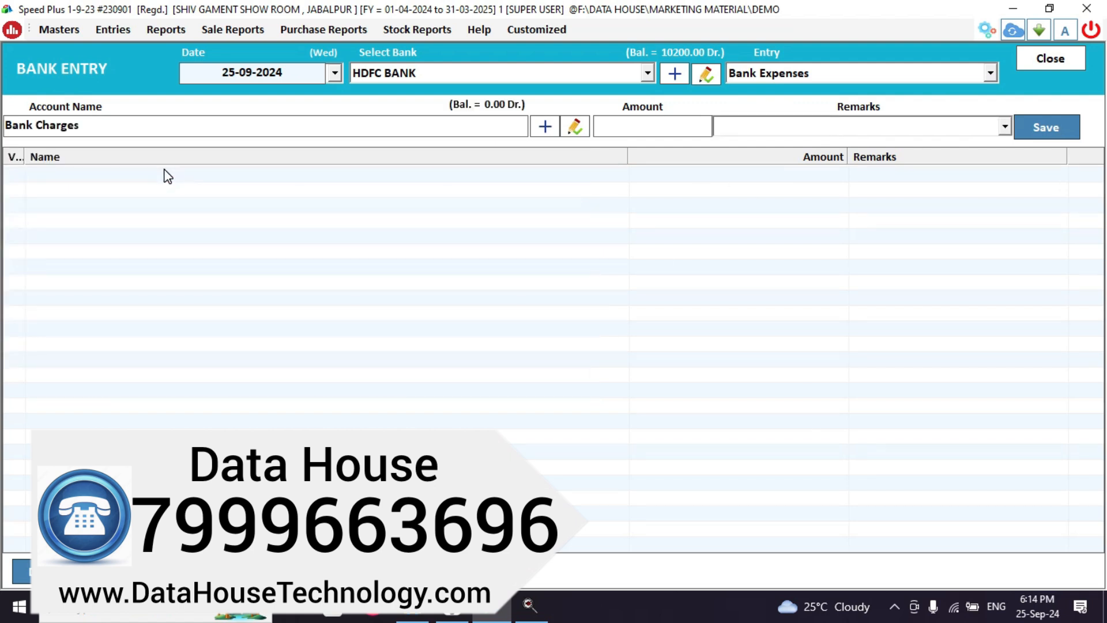
type("2")
type("0")
type("S")
type("MS CHARG")
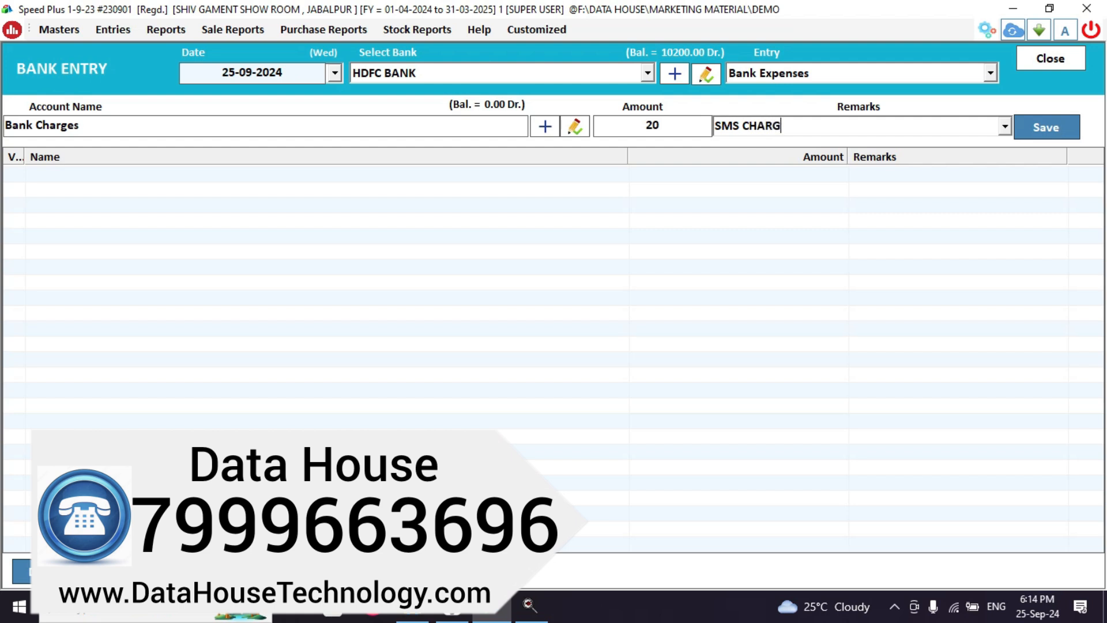
key("Return")
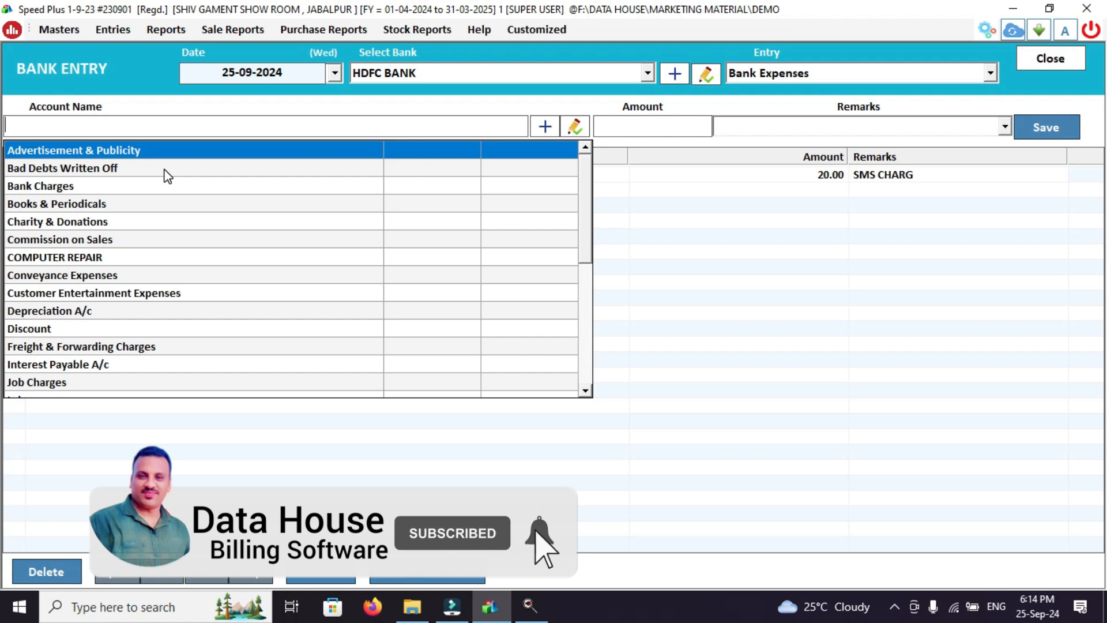
left_click(794, 79)
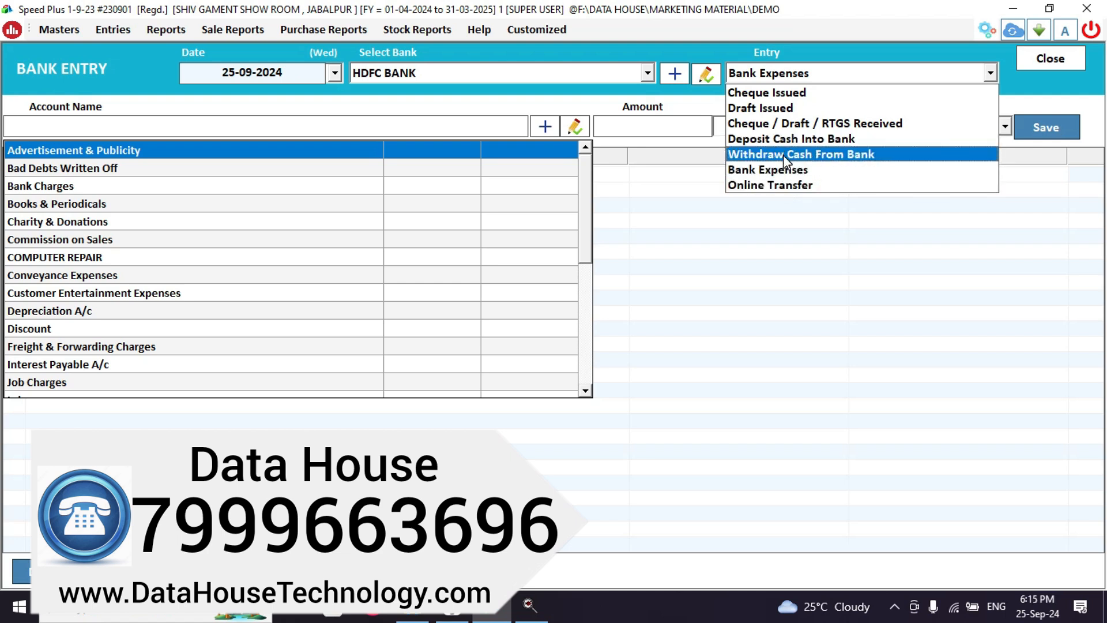
key("Escape")
key("Escape")
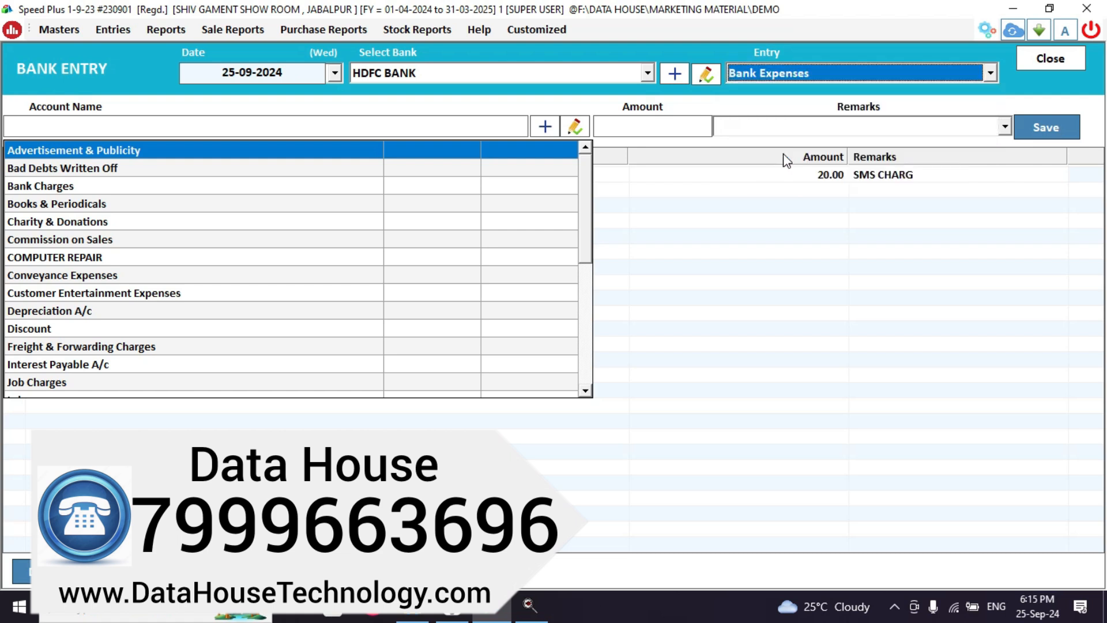
key("Escape")
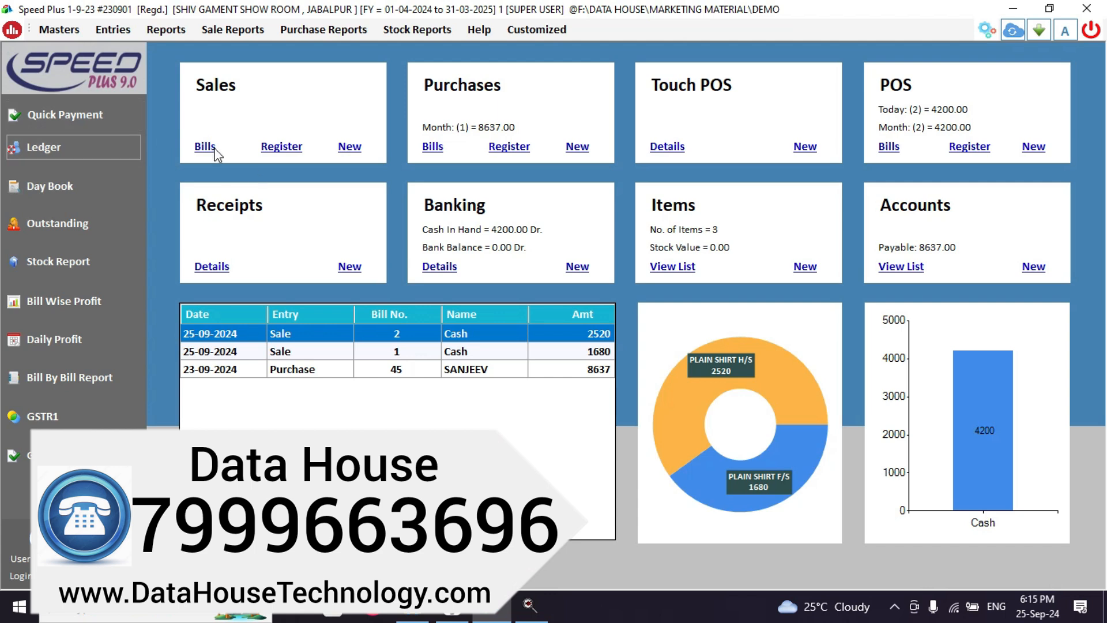
Start a new ICICI BANK entry of type Deposit Cash Into Bank.
left_click(578, 267)
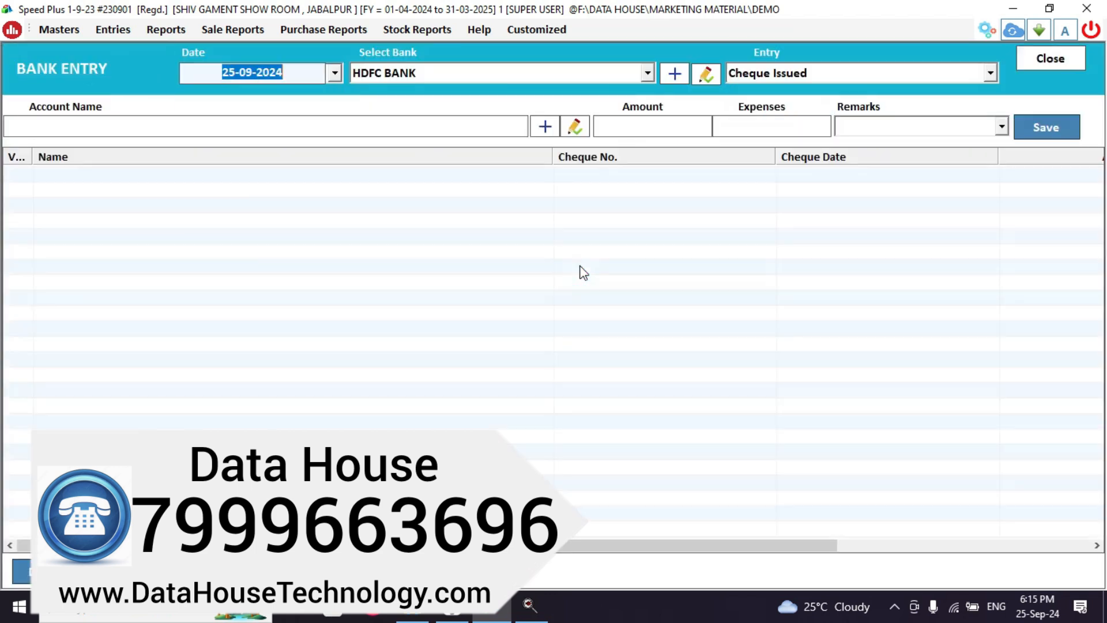
left_click(648, 72)
key("Down")
key("Return")
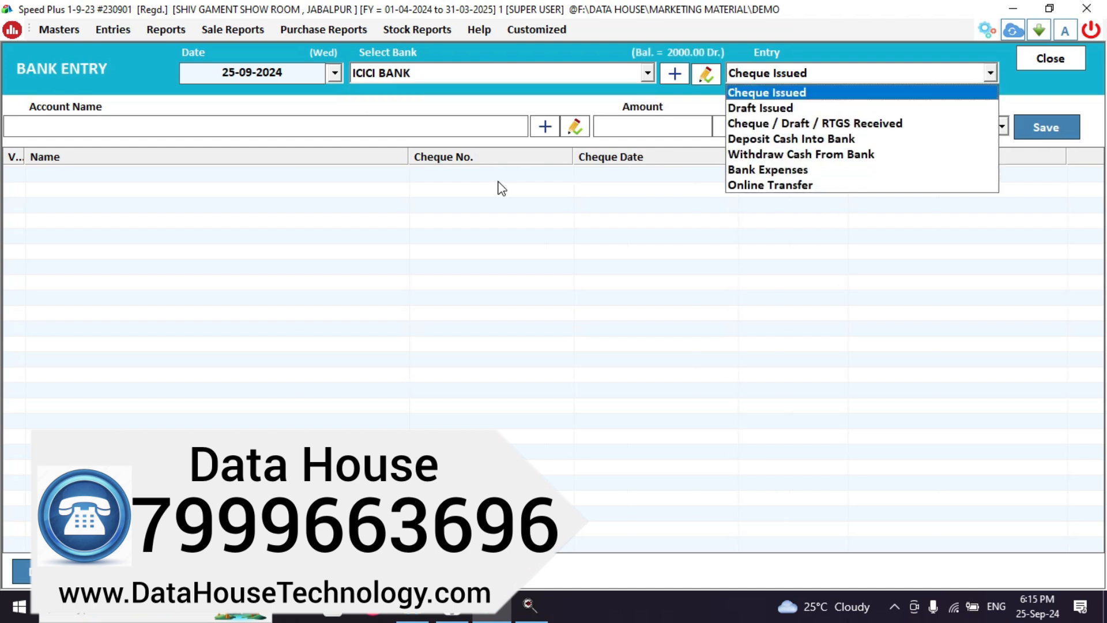
left_click(787, 138)
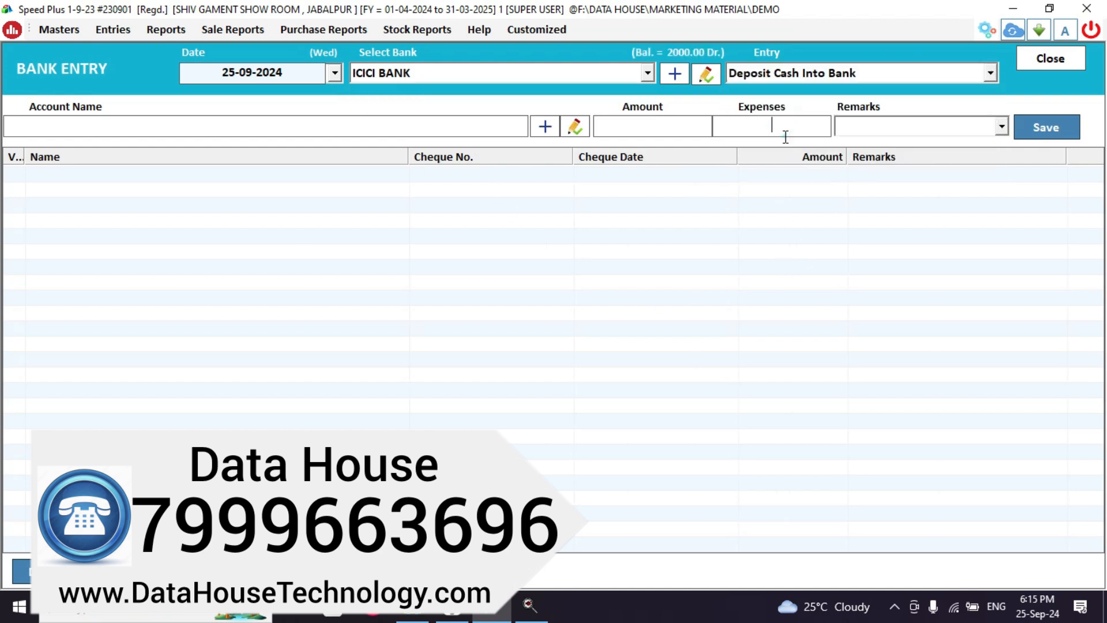
Deposit 500 from Cash, save it, and close the bank entry form.
left_click(103, 123)
type("CAS")
key("Return")
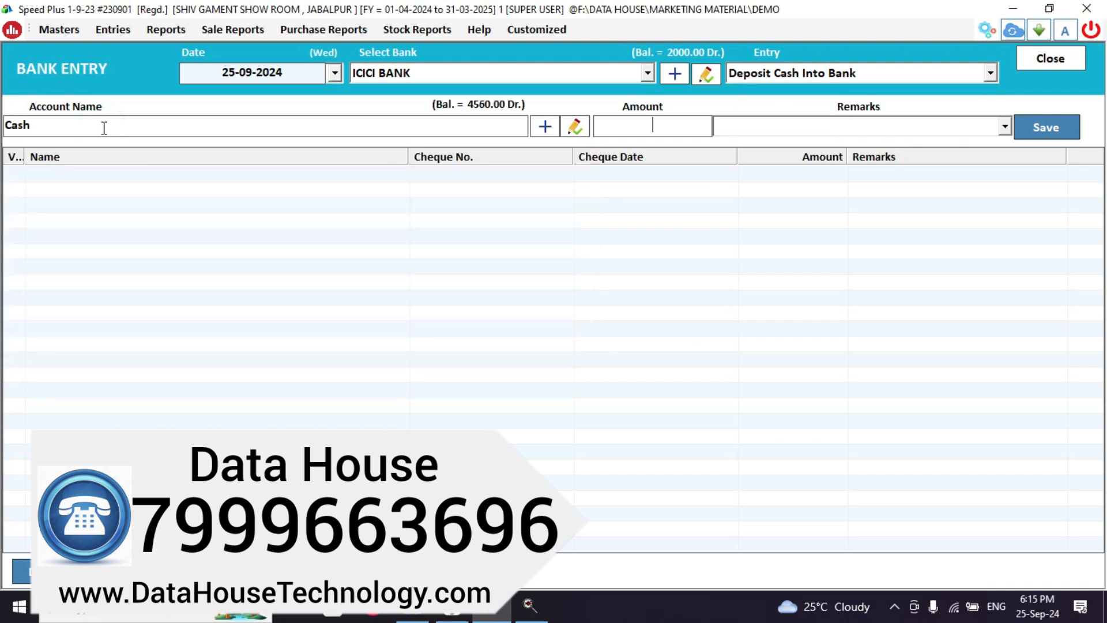
type("500")
key("Return")
key("Return")
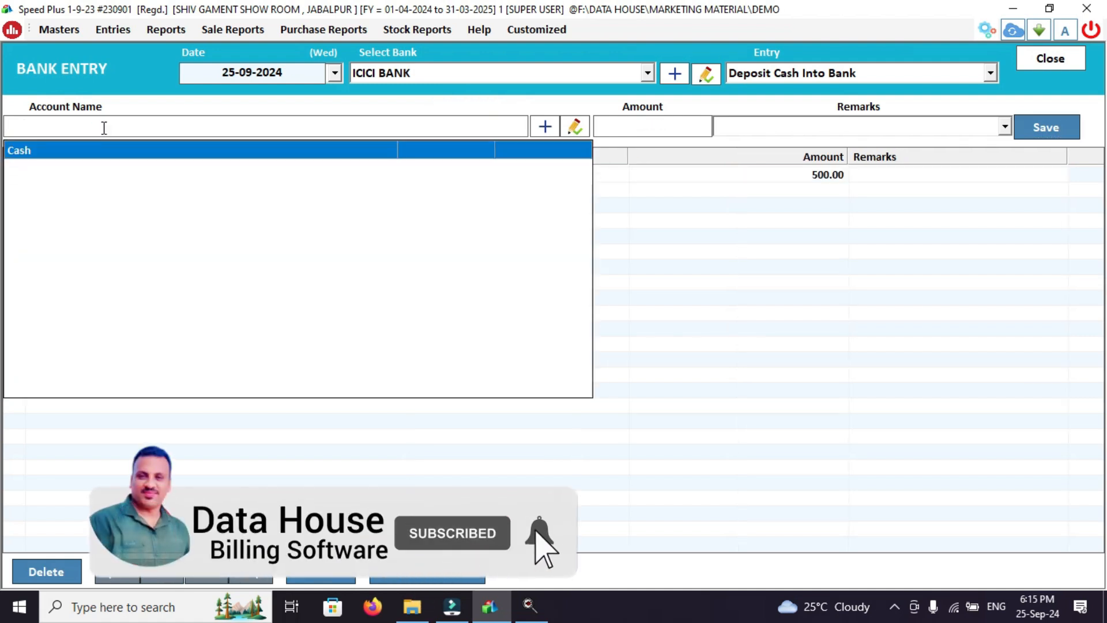
key("Return")
key("Escape")
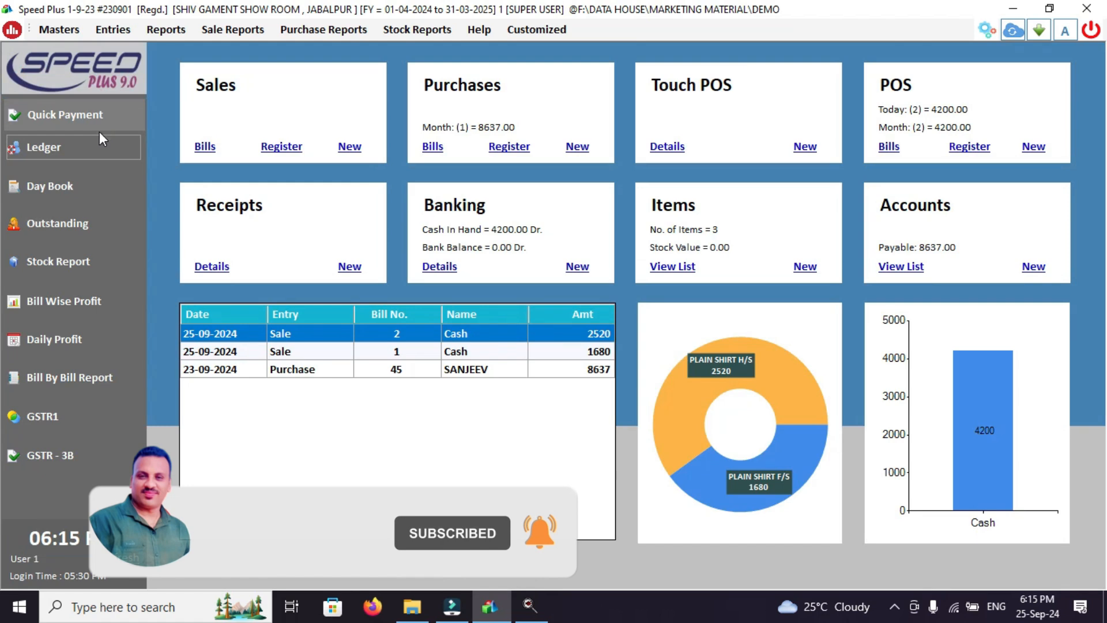
left_click(99, 138)
type("C")
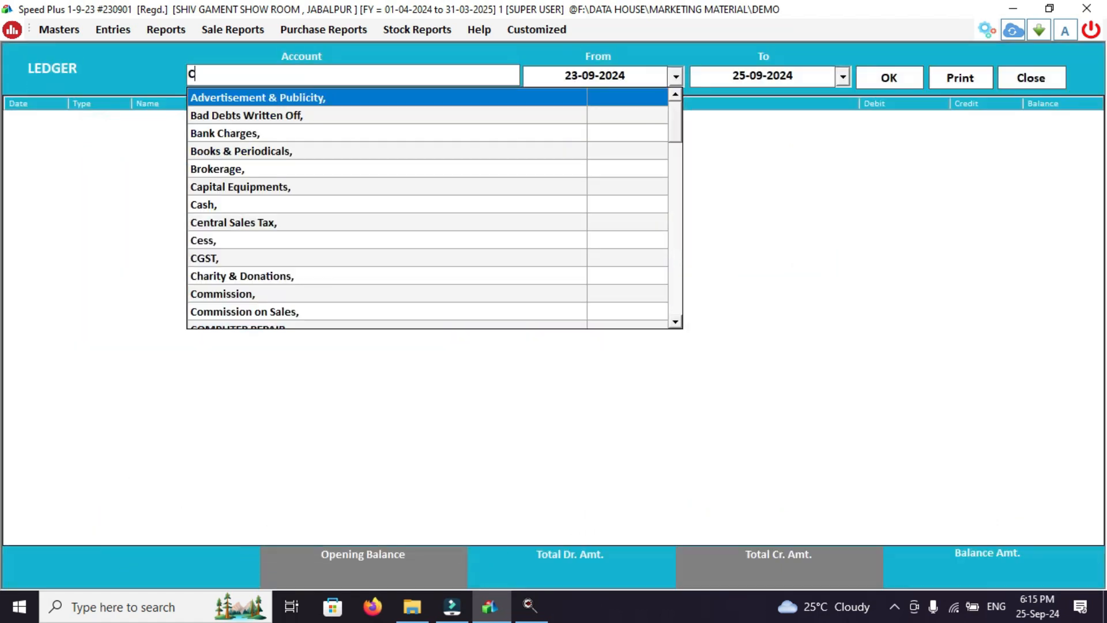
type("AS")
key("Return")
key("Return")
key("Return")
key("Return")
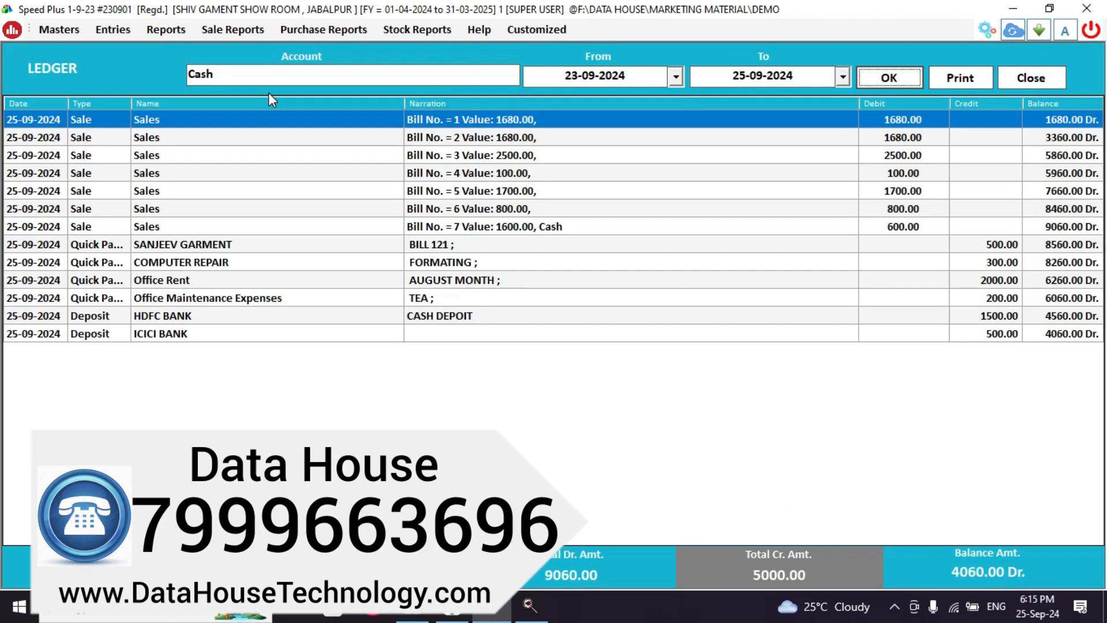
left_click(205, 333)
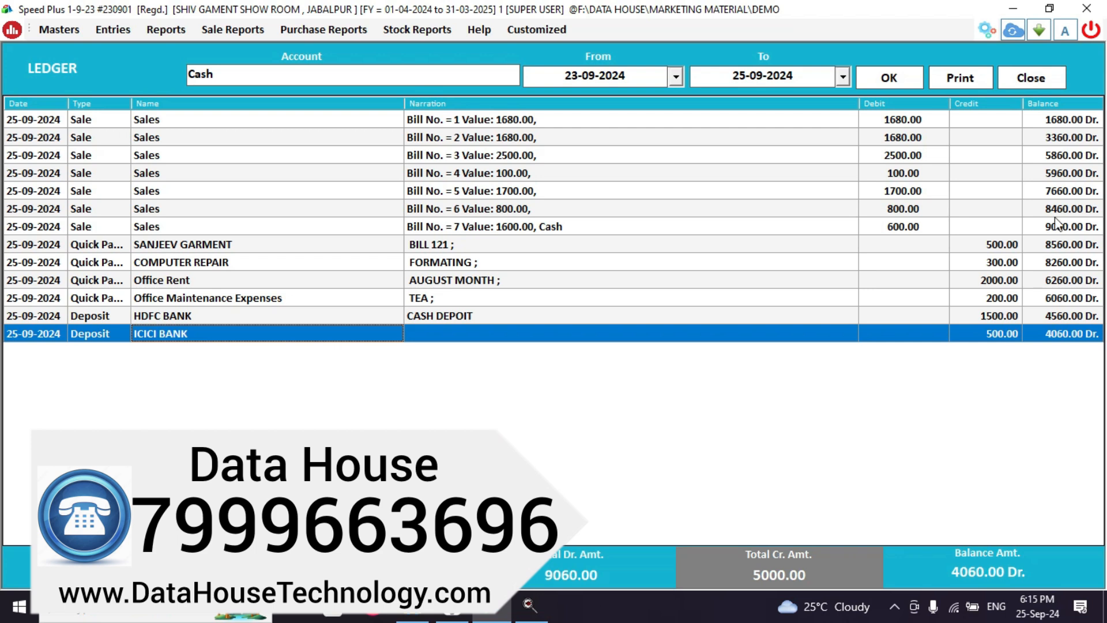
left_click(1056, 84)
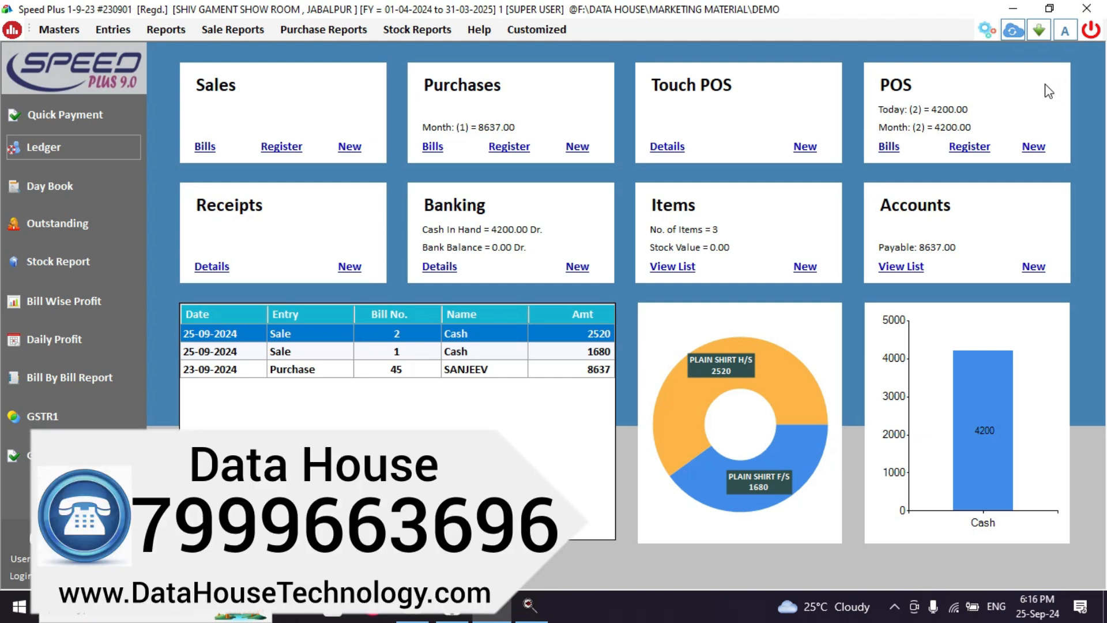
Create a new account SHIVOM in the Capital Account group.
left_click(64, 30)
left_click(78, 47)
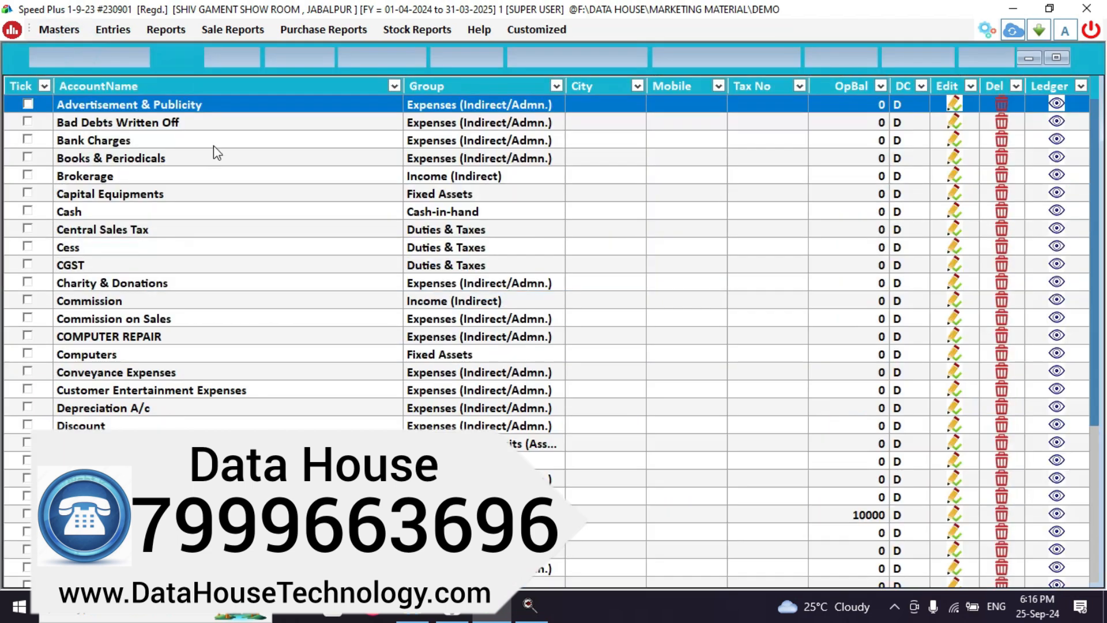
left_click(281, 61)
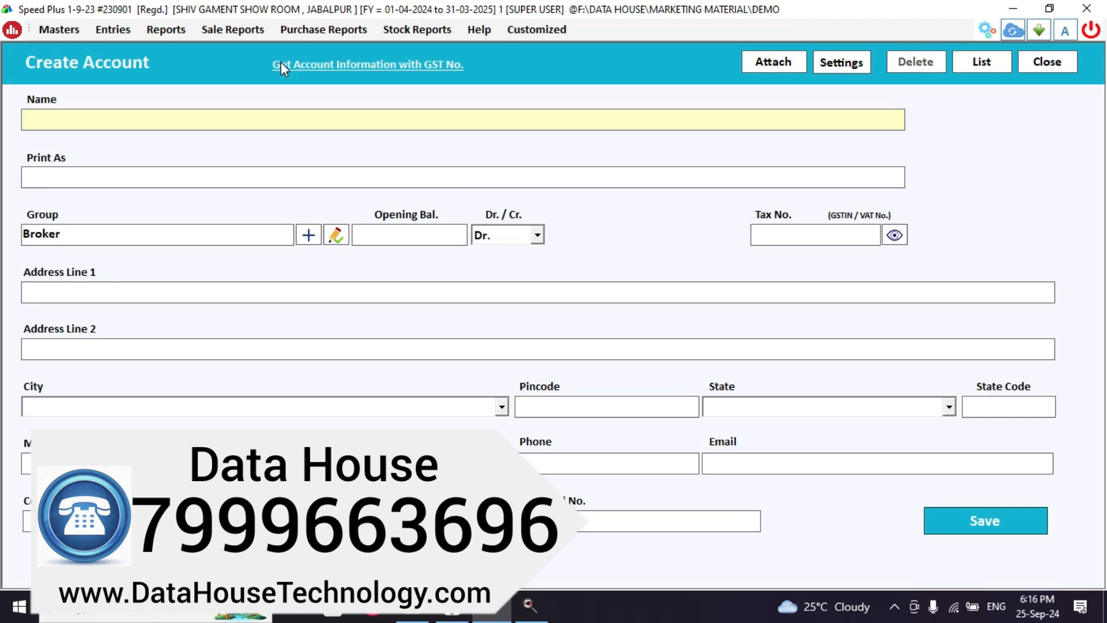
type("SHIVOM")
key("Return")
key("Return")
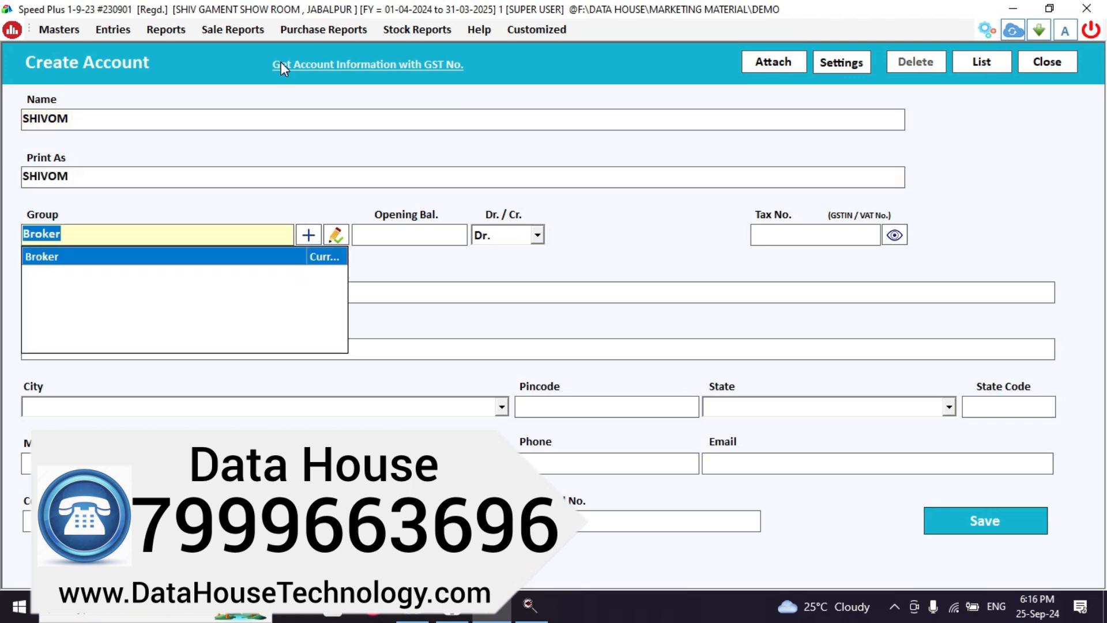
type("CA")
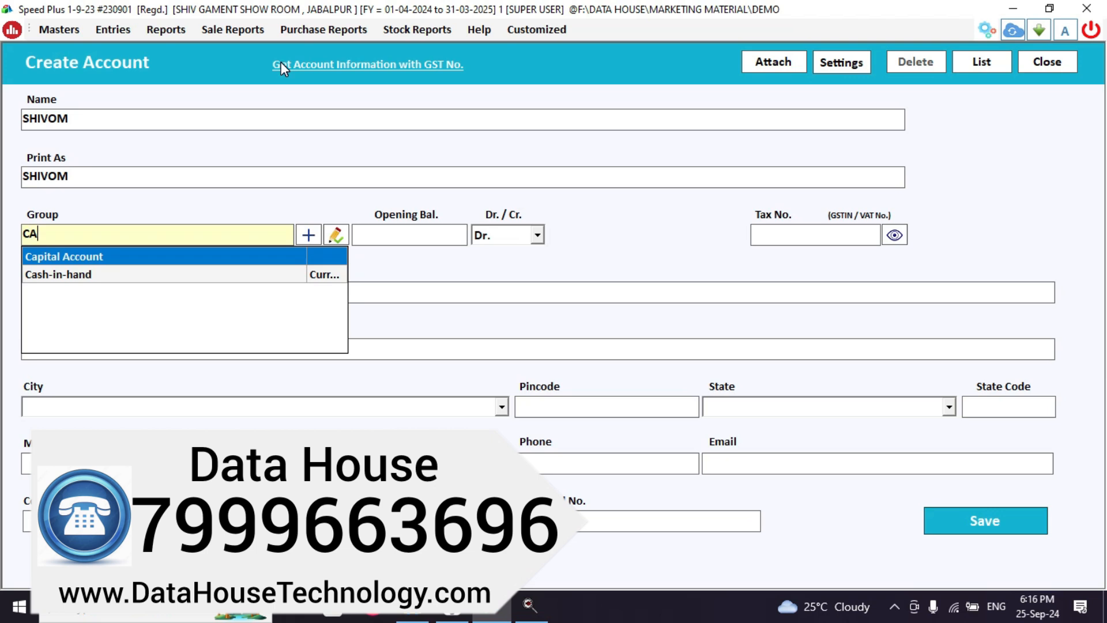
key("Return")
key("Return")
key("Return")
key("Return")
left_click(1029, 521)
Create a new account HARIOM in the Capital Account group.
key("Return")
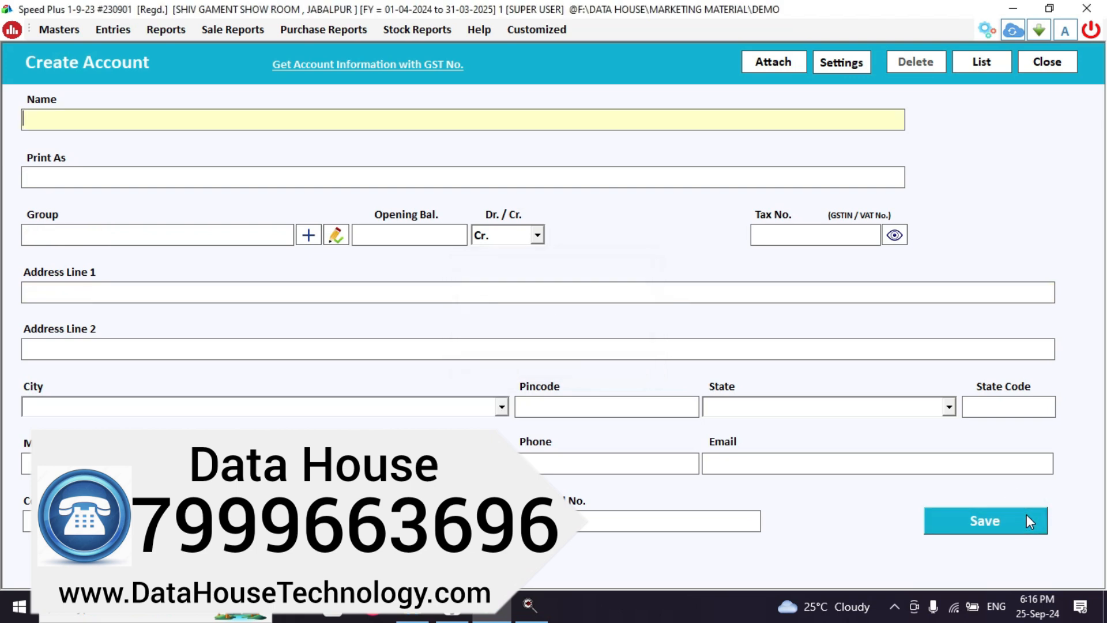
type("HARIOM")
key("Return")
key("Return")
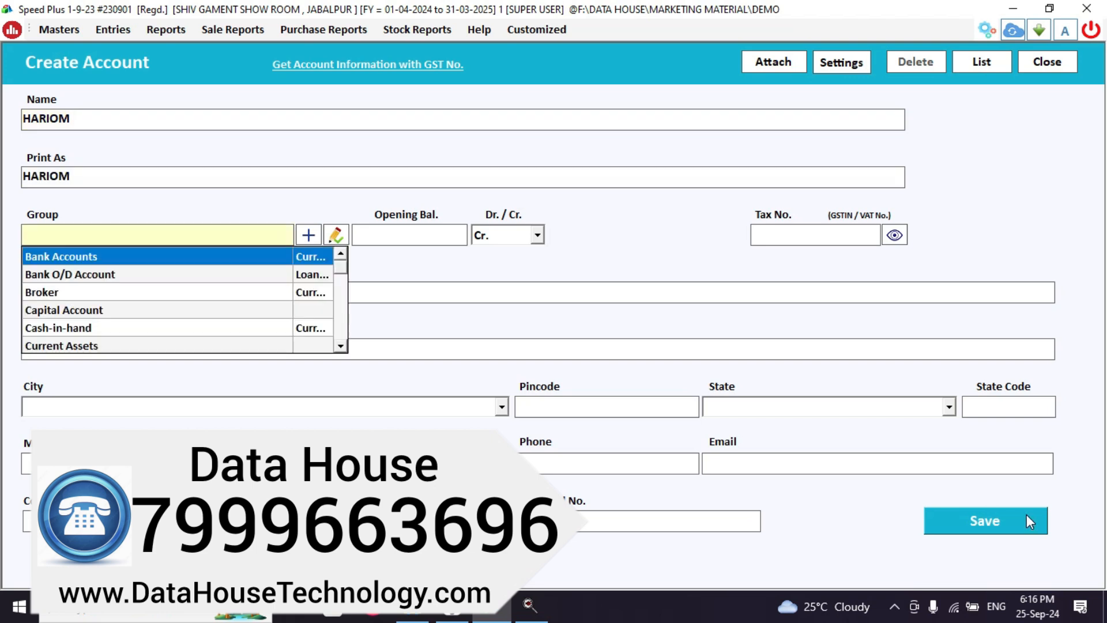
type("CAP")
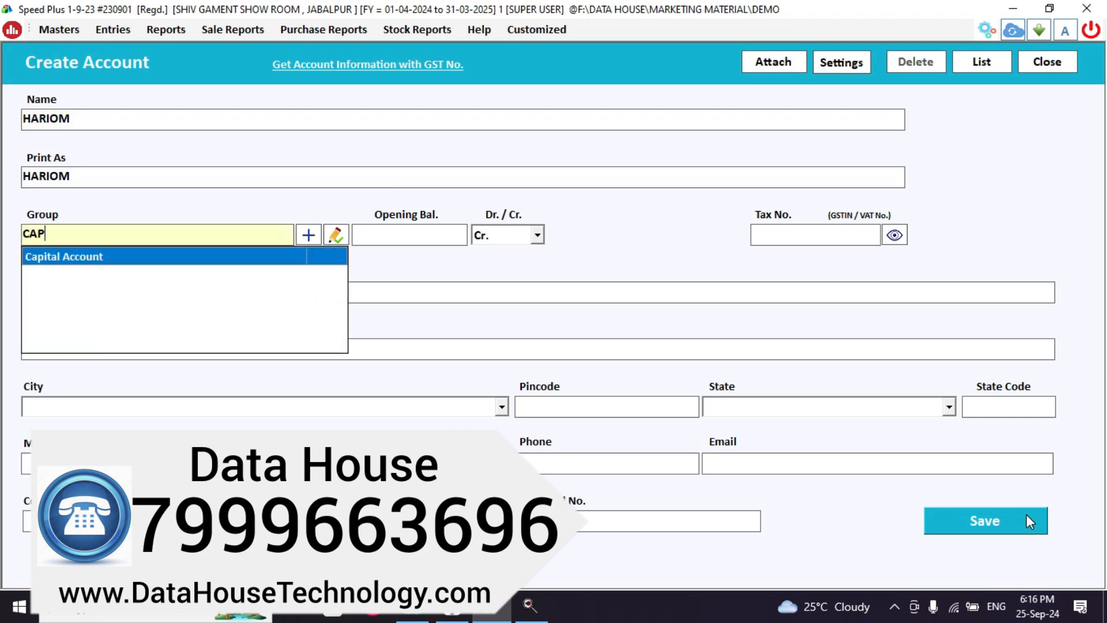
key("Return")
key("Return")
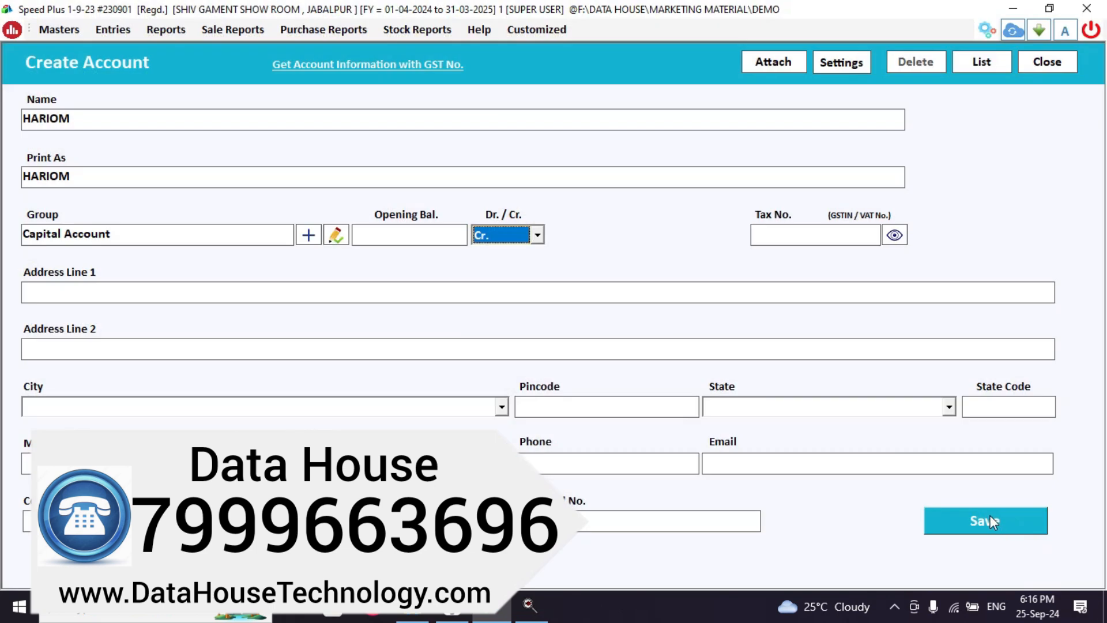
left_click(990, 518)
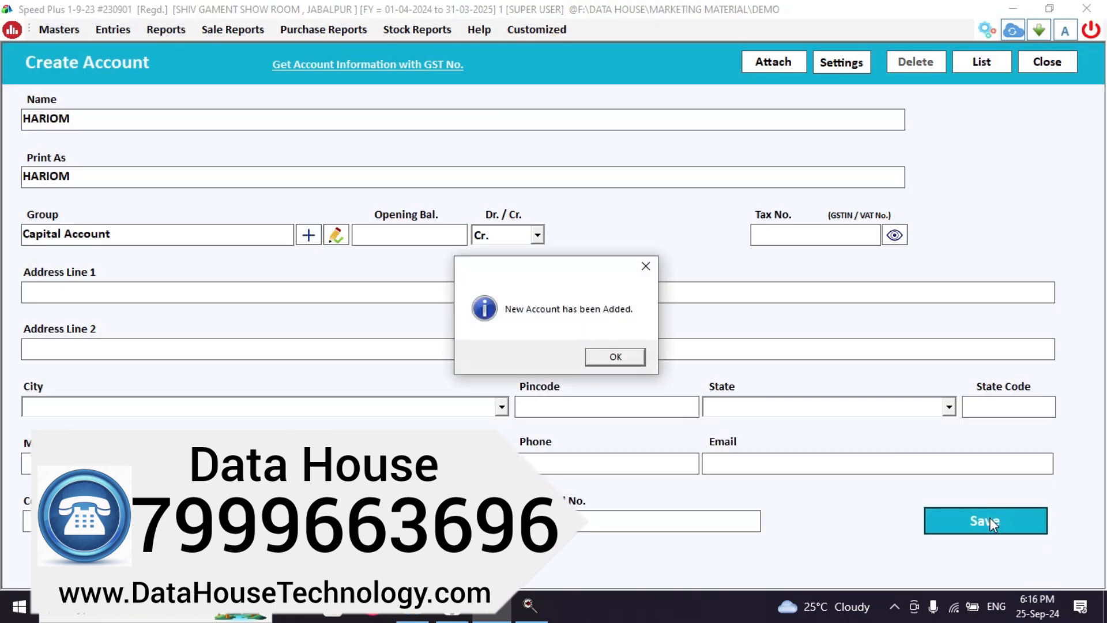
key("Return")
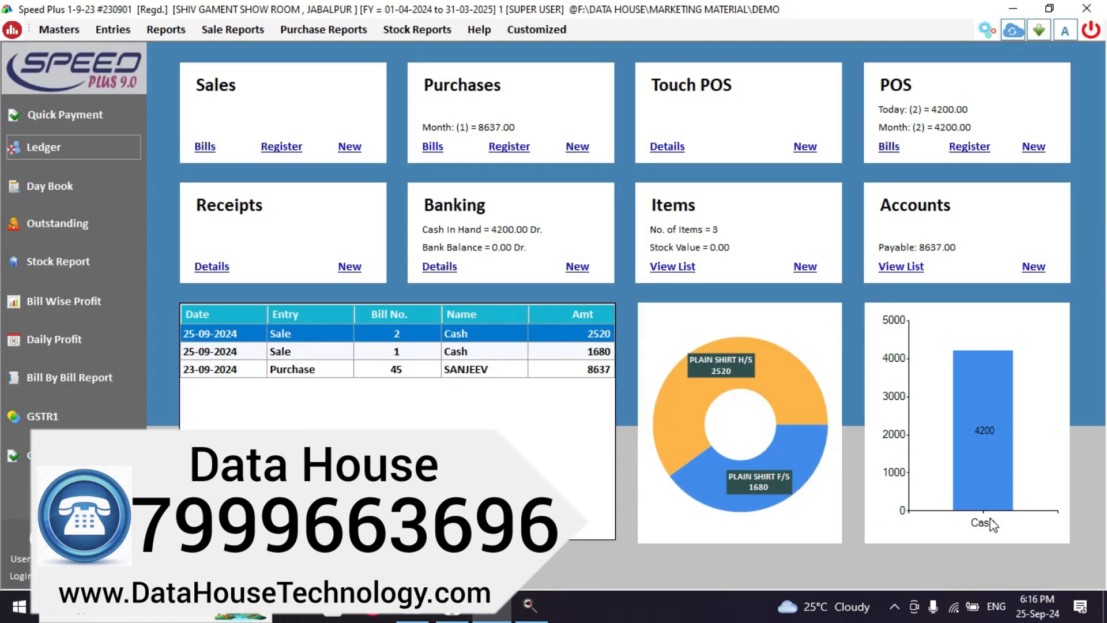
left_click(51, 144)
type("CAS")
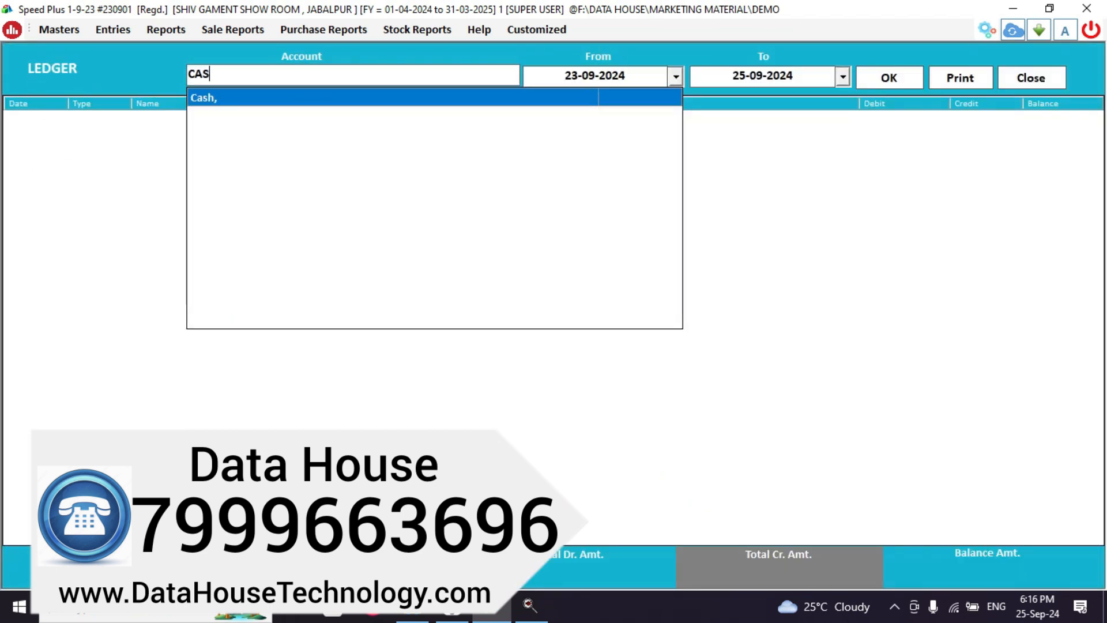
key("Return")
key("Return")
key("Return")
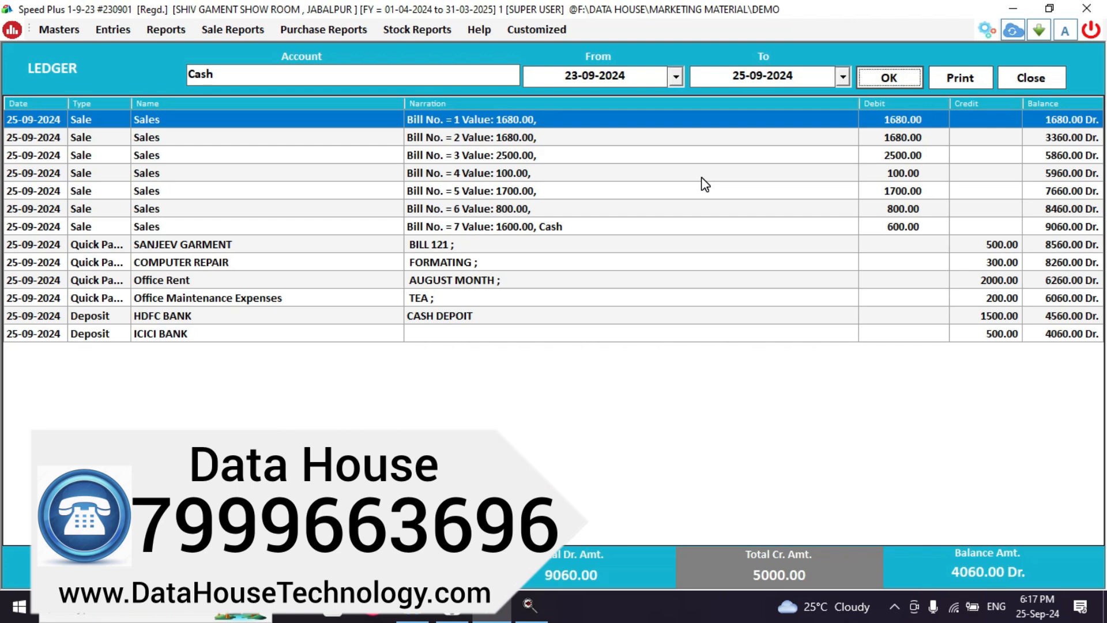
left_click(1048, 78)
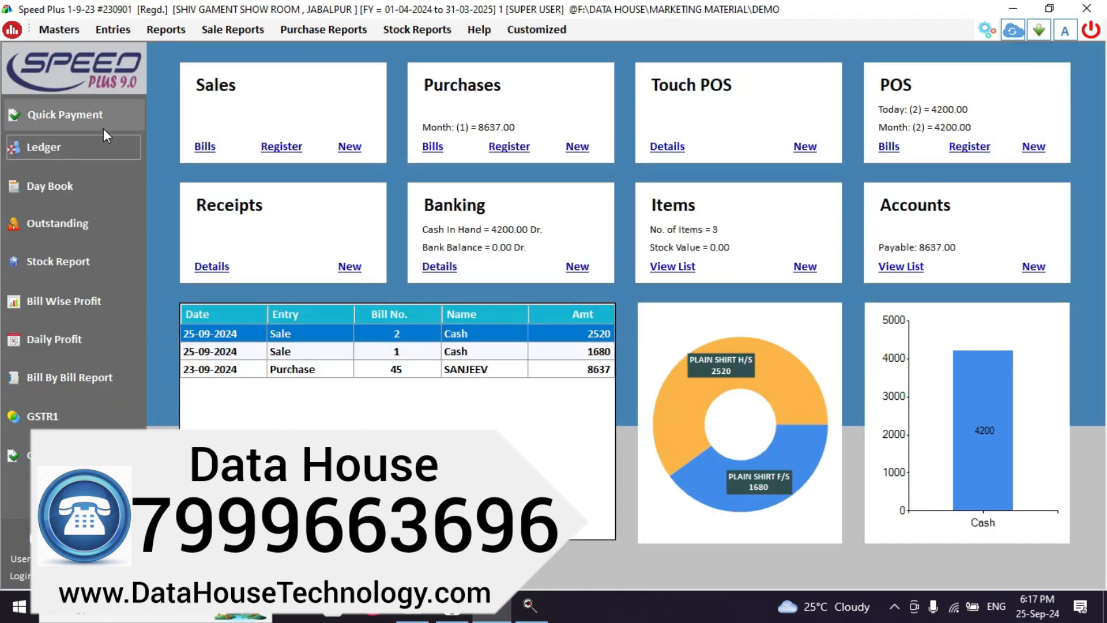
Save a 350 cash quick payment to SHIVOM, then bring up the Ledger report.
left_click(102, 118)
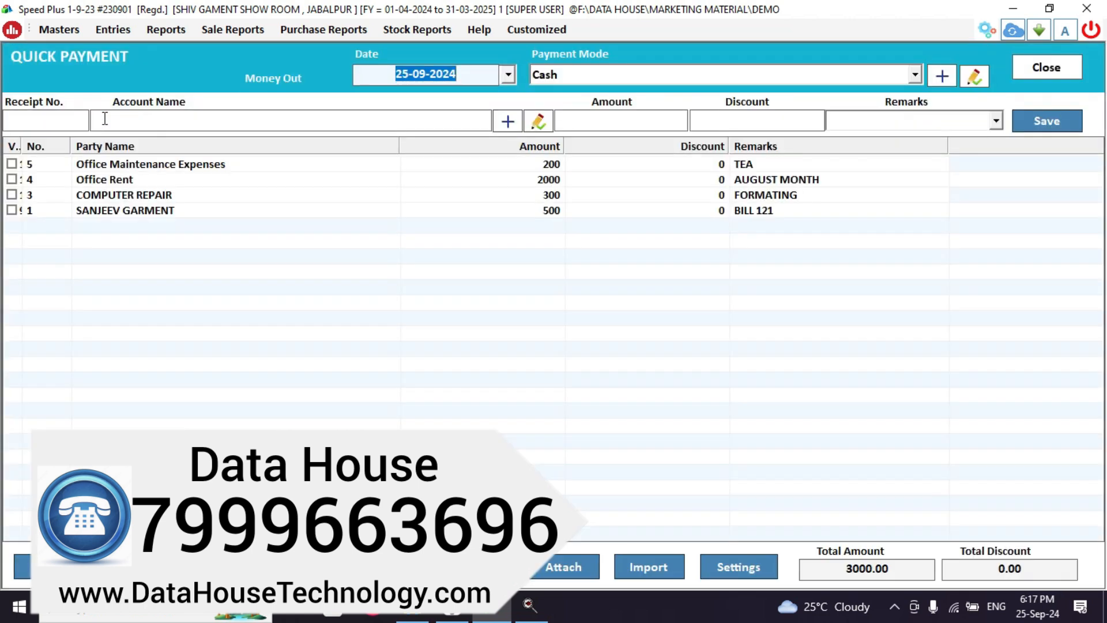
key("Return")
key("Return")
key("Return")
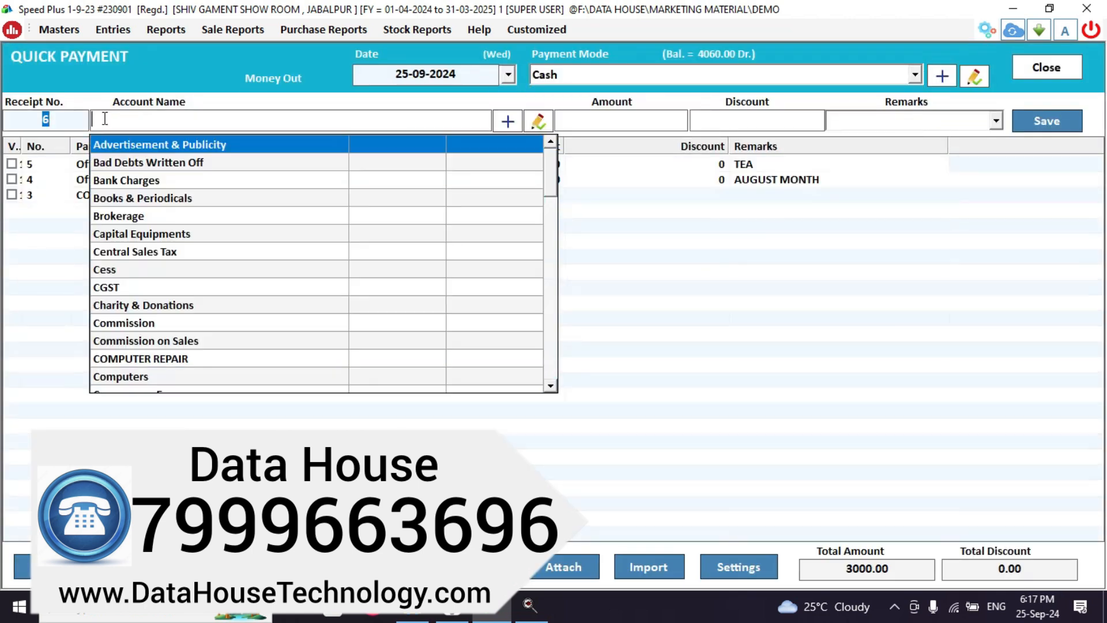
type("SH")
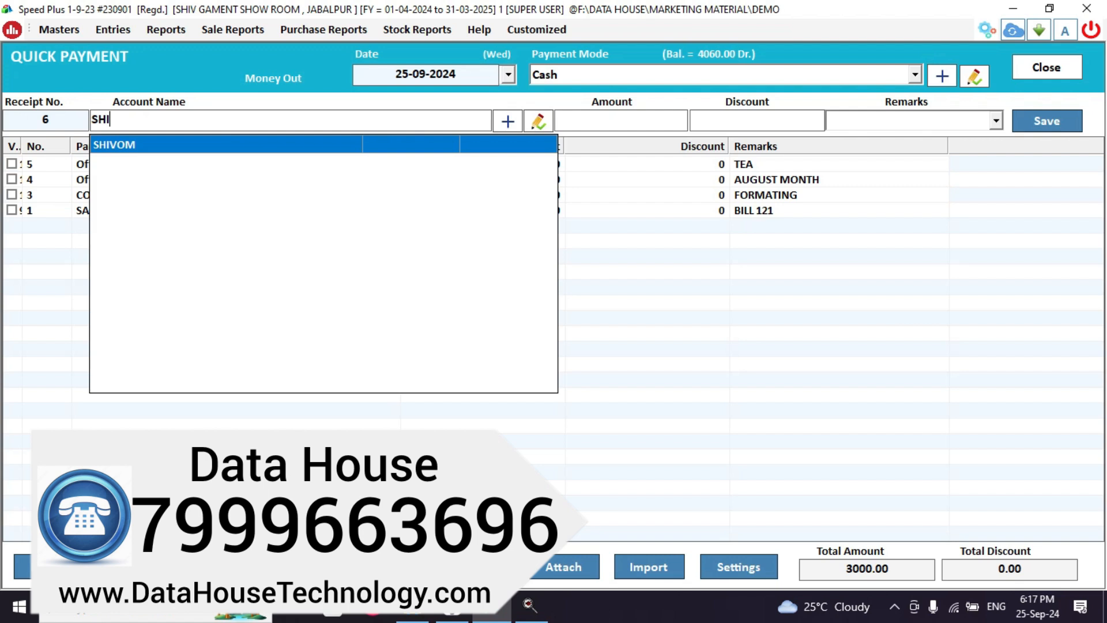
type("I")
key("Return")
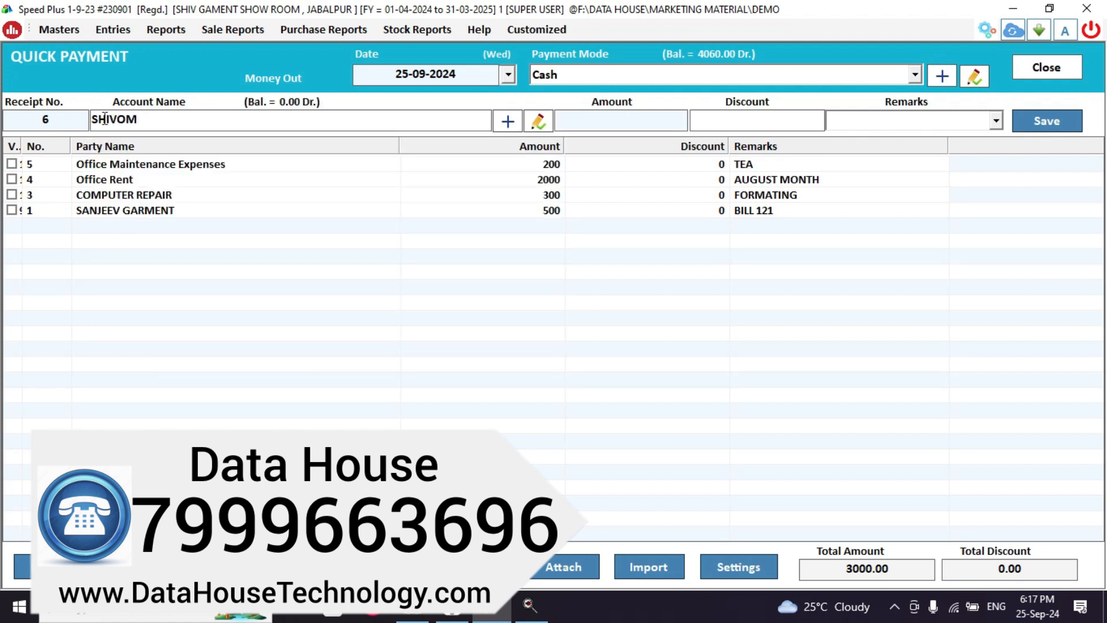
type("350")
key("Return")
key("Return")
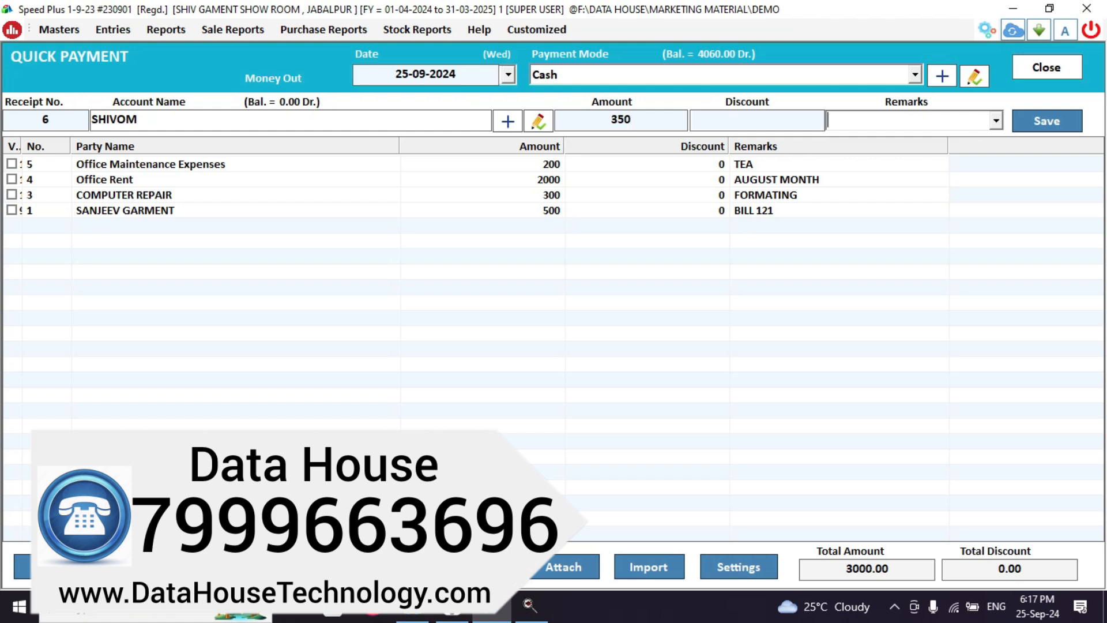
key("Return")
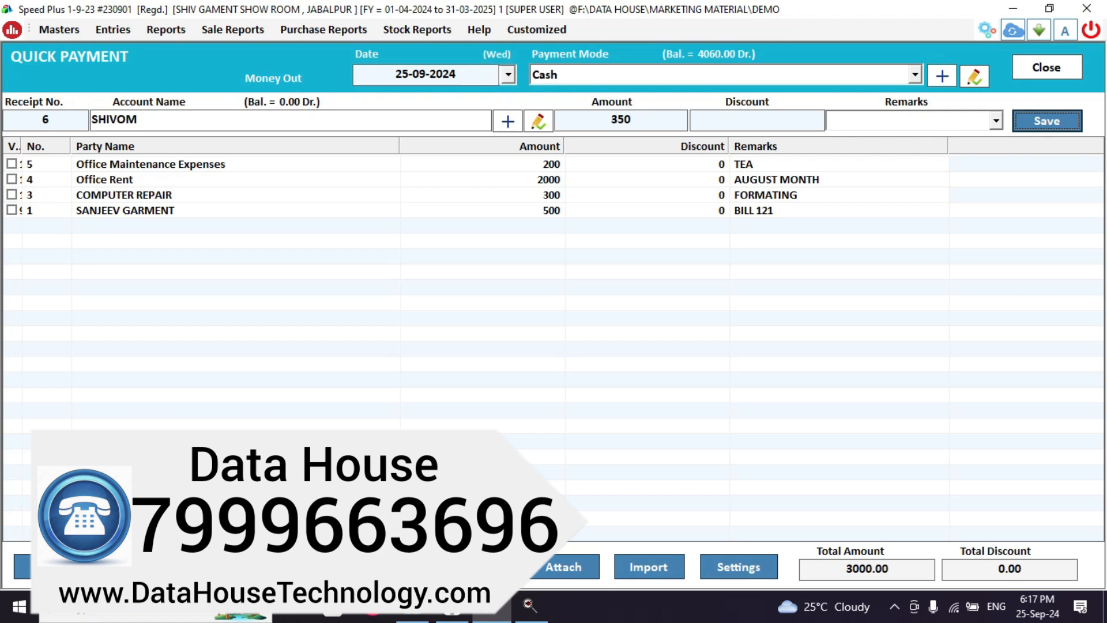
key("Return")
key("Return")
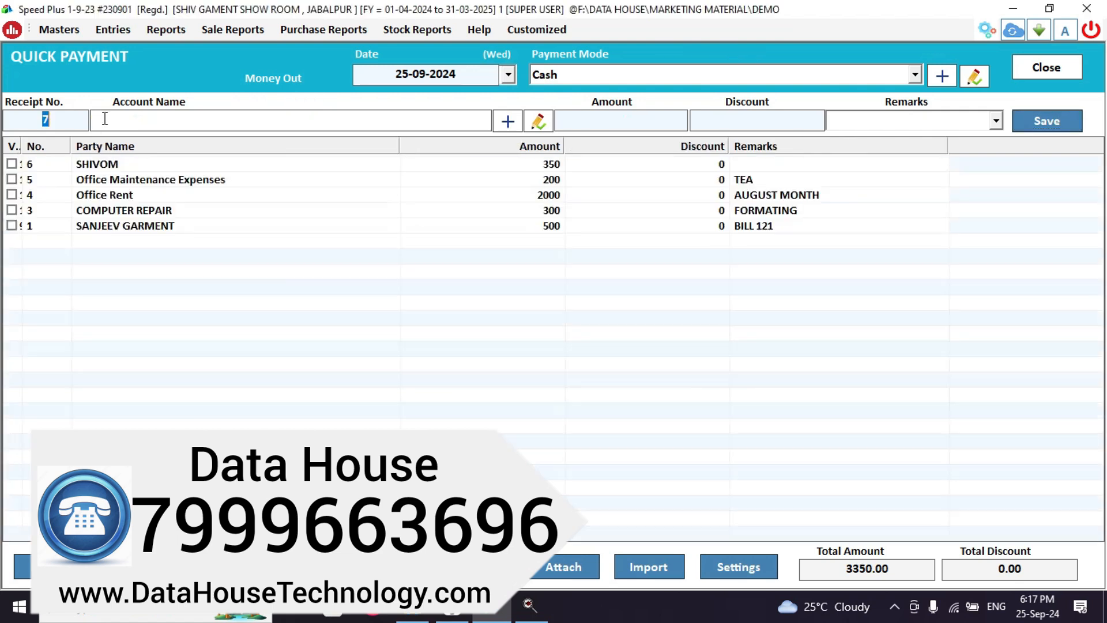
key("Escape")
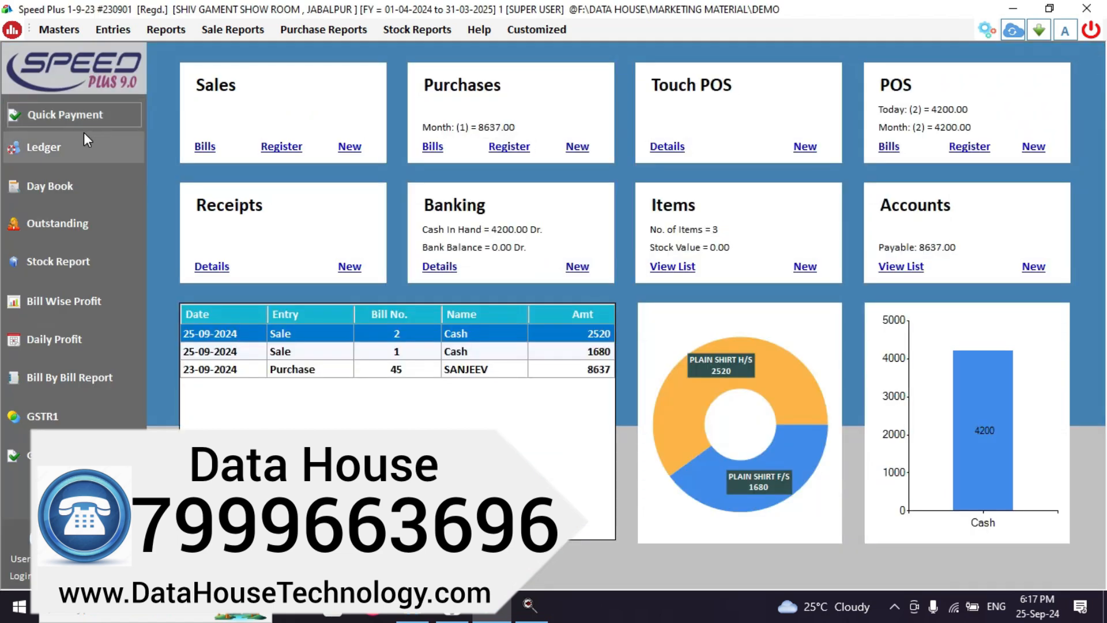
left_click(85, 140)
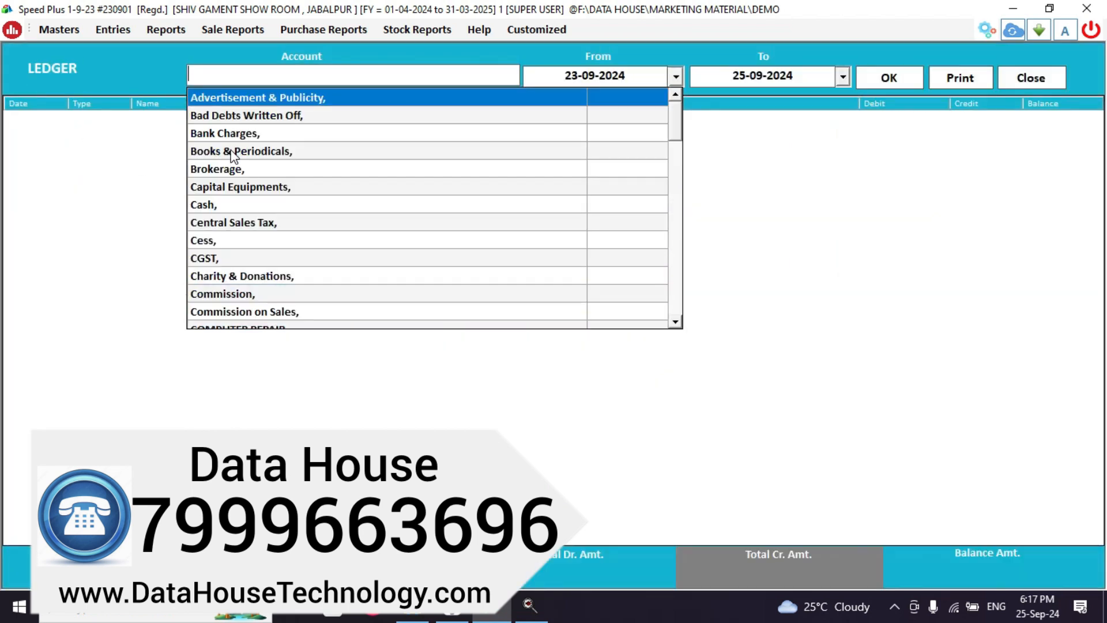
Check the SHIVOM ledger, then confirm the 350.00 SHIVOM payment in the Cash ledger (3710.00 Dr).
type("SH")
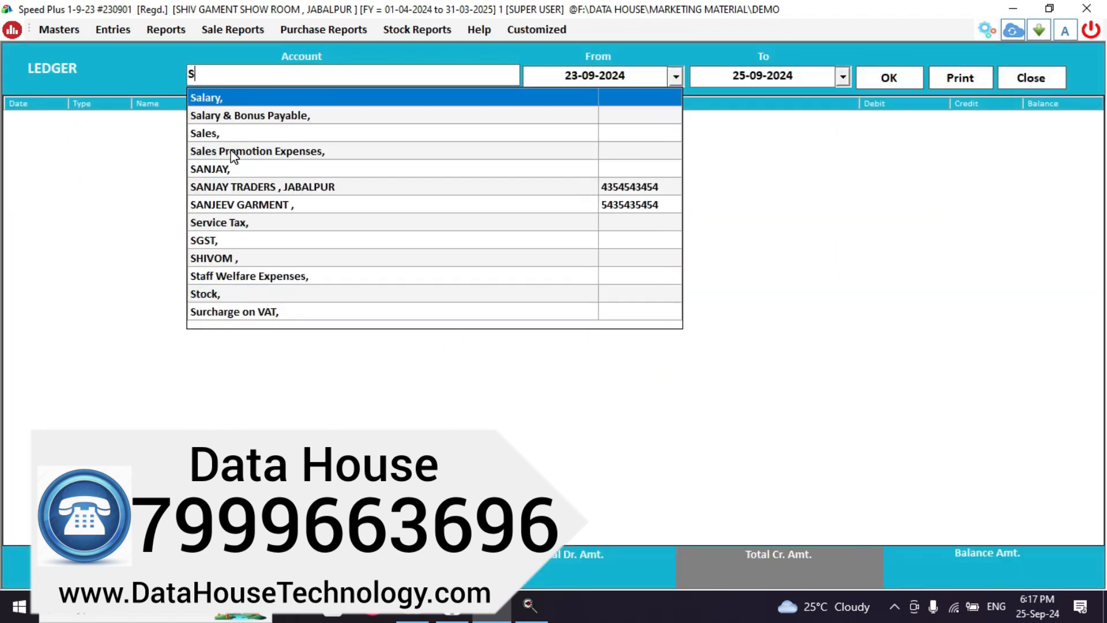
key("Return")
key("Return")
key("Return")
key("Return")
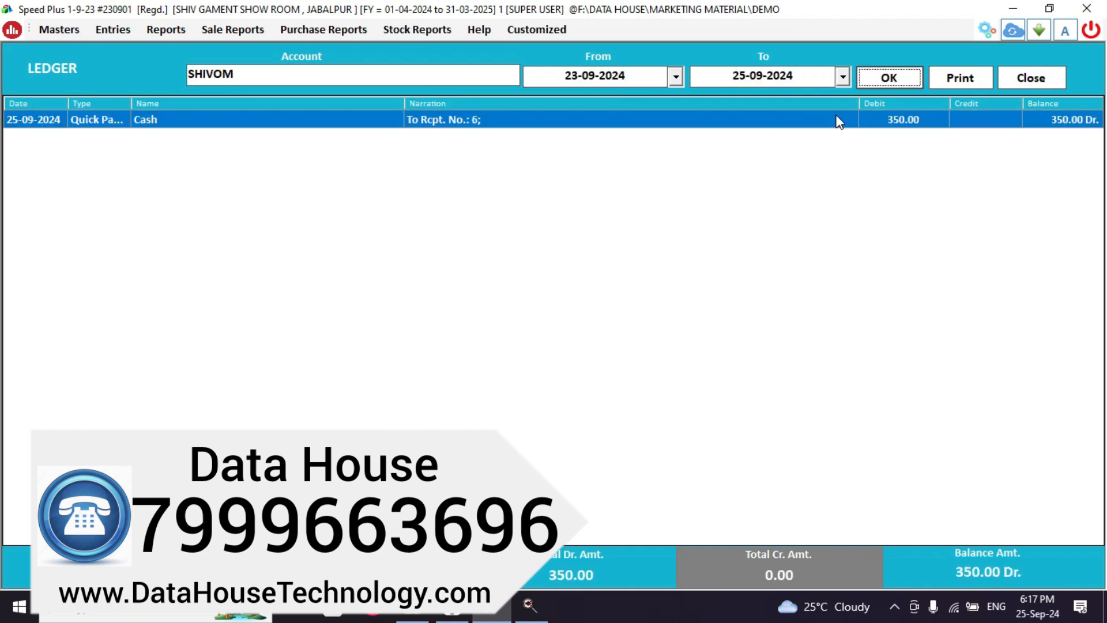
key("Escape")
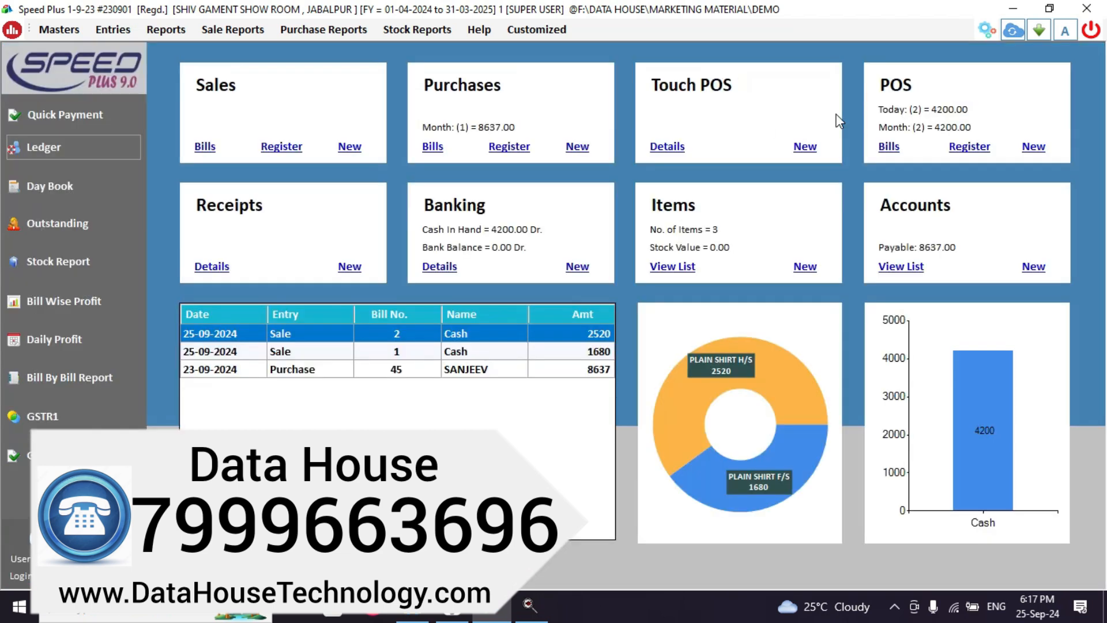
left_click(75, 156)
type("CAS")
key("Return")
key("Return")
key("Return")
key("Return")
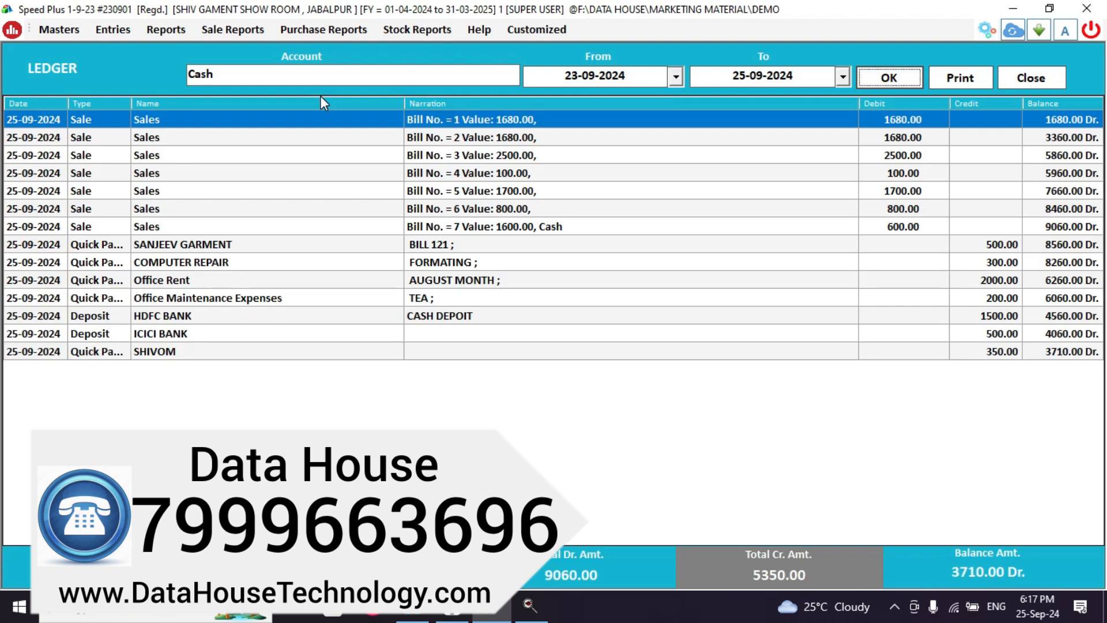
left_click(1009, 353)
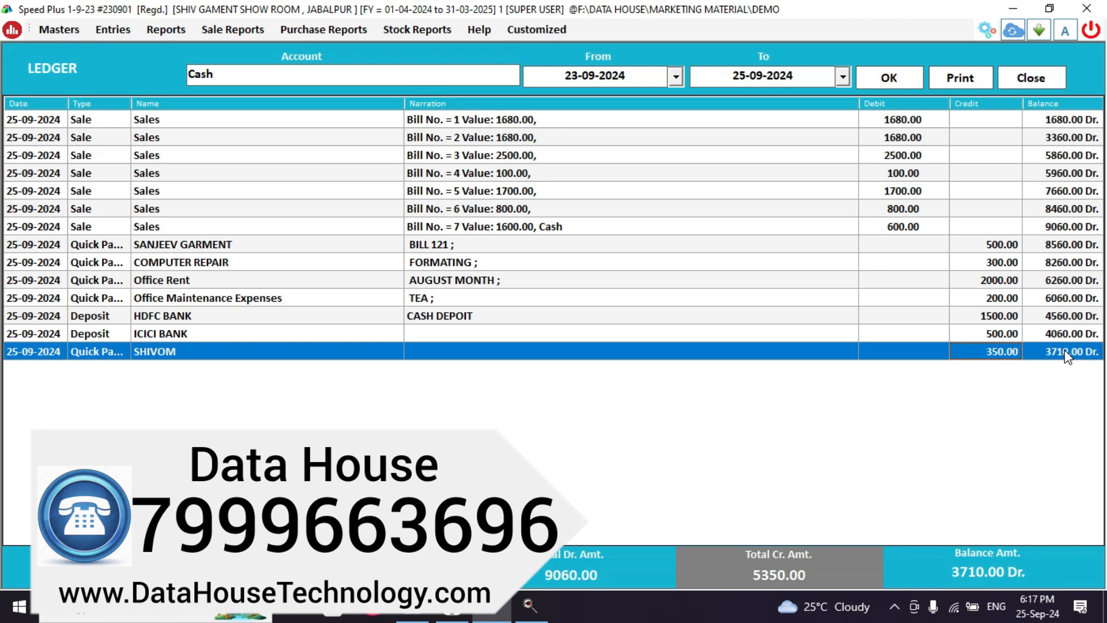
left_click(1047, 81)
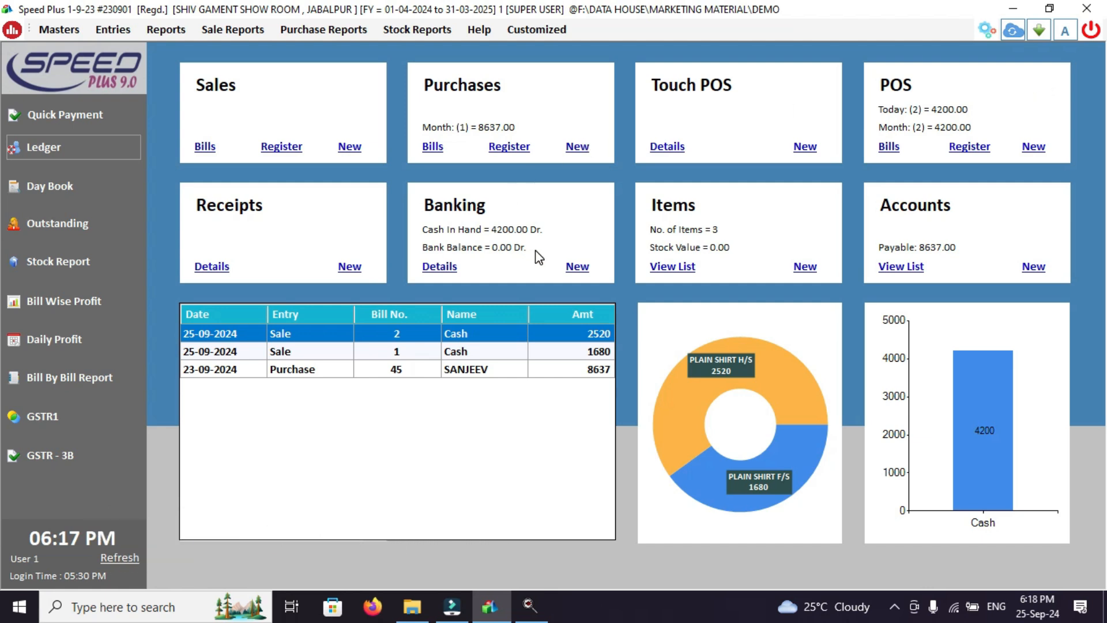
Start a new HDFC BANK Online Transfer entry to the payee account.
left_click(576, 267)
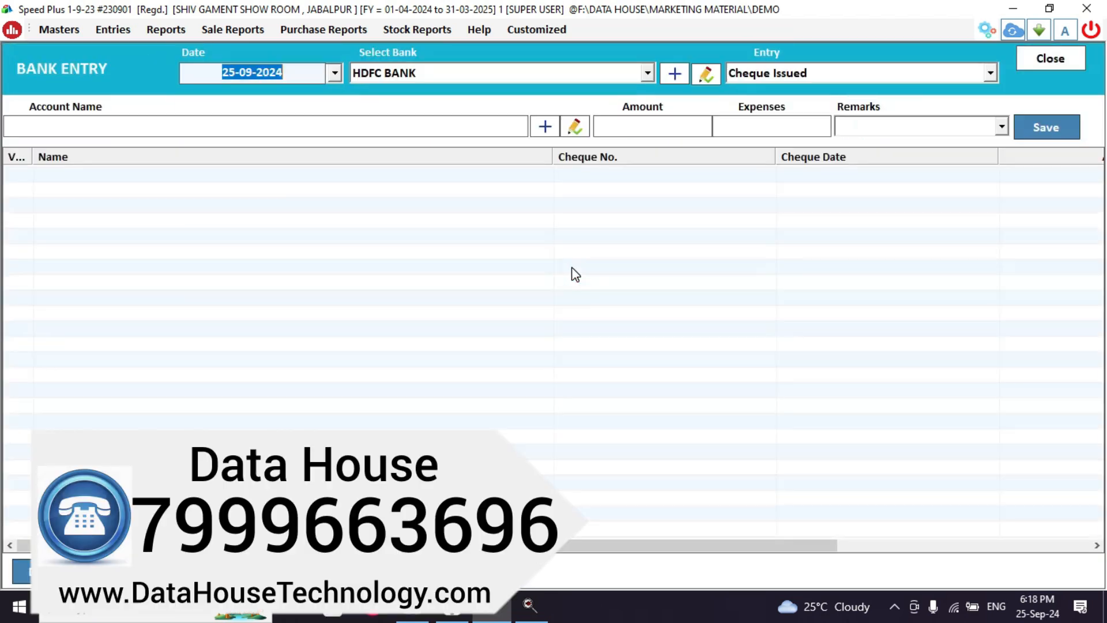
key("Return")
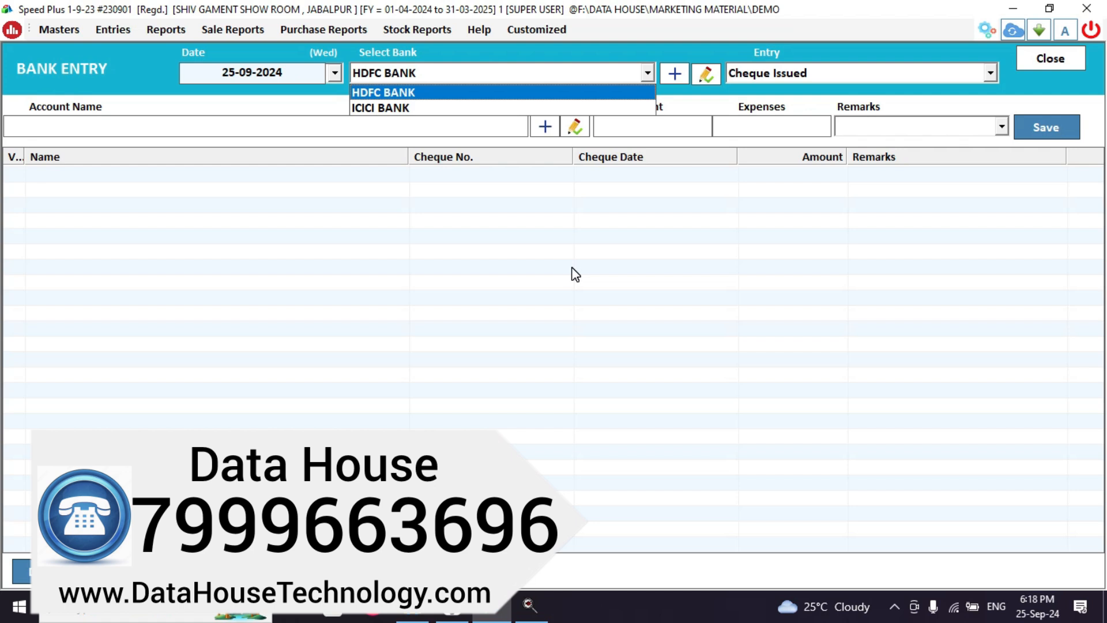
key("Return")
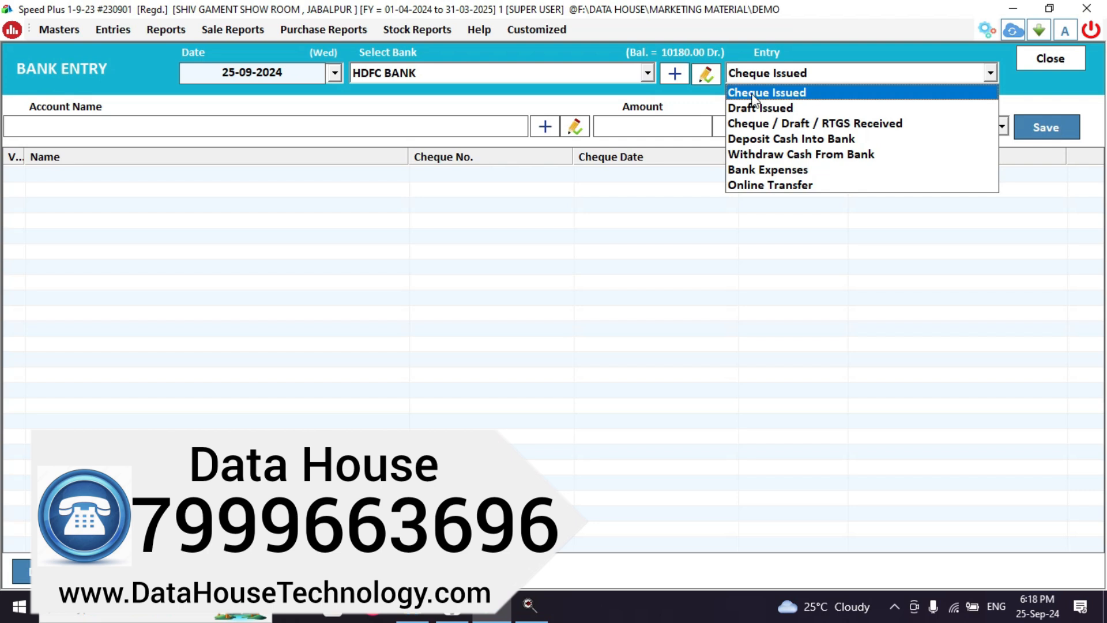
left_click(759, 180)
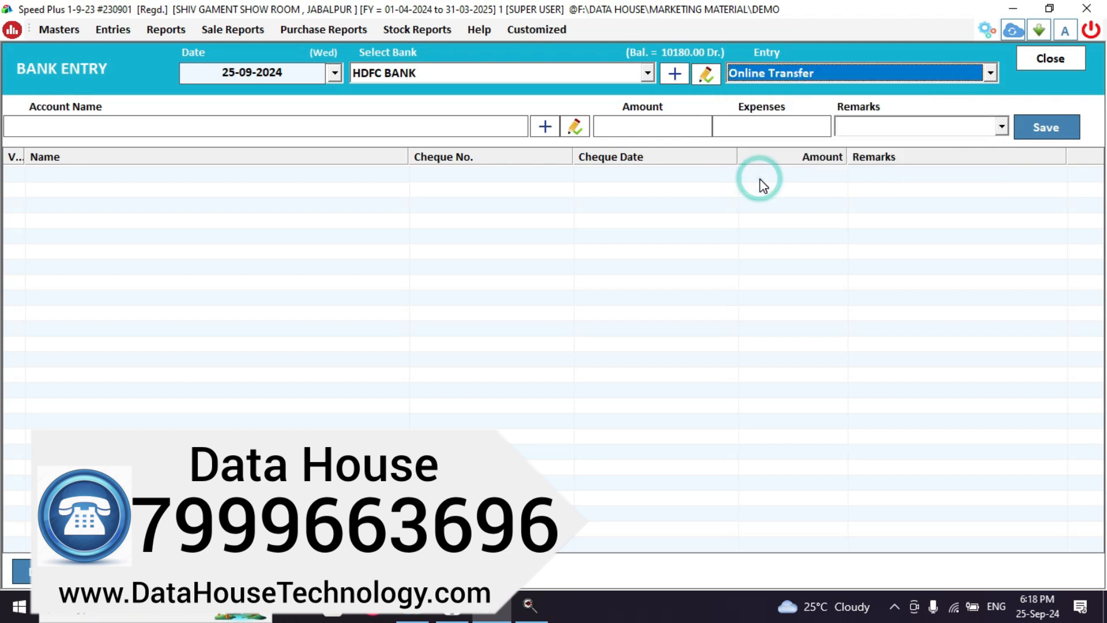
key("Return")
type("HA")
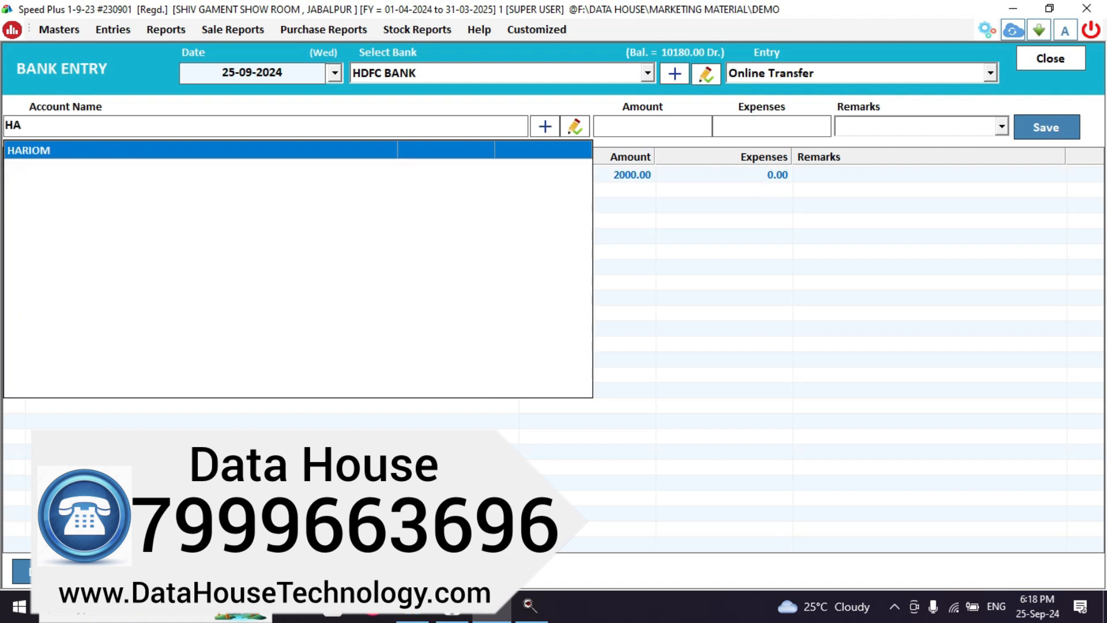
key("Return")
type("20")
type("0")
Enter the 2020 transfer amount, save the bank entry and close the screen.
key("BackSpace")
type("20")
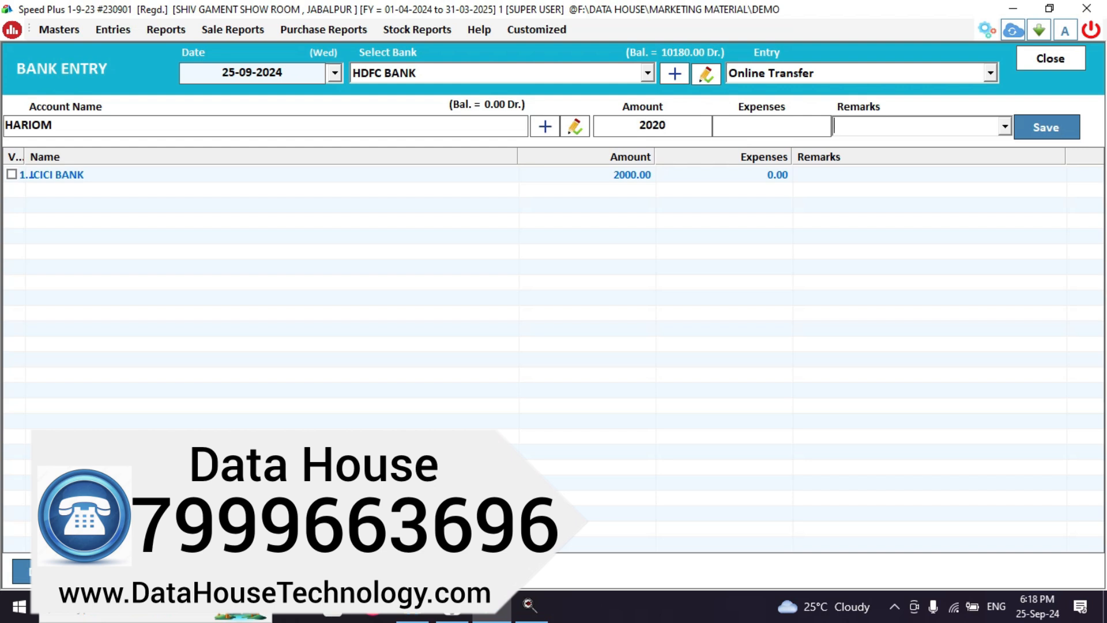
key("Tab")
key("Return")
key("Return")
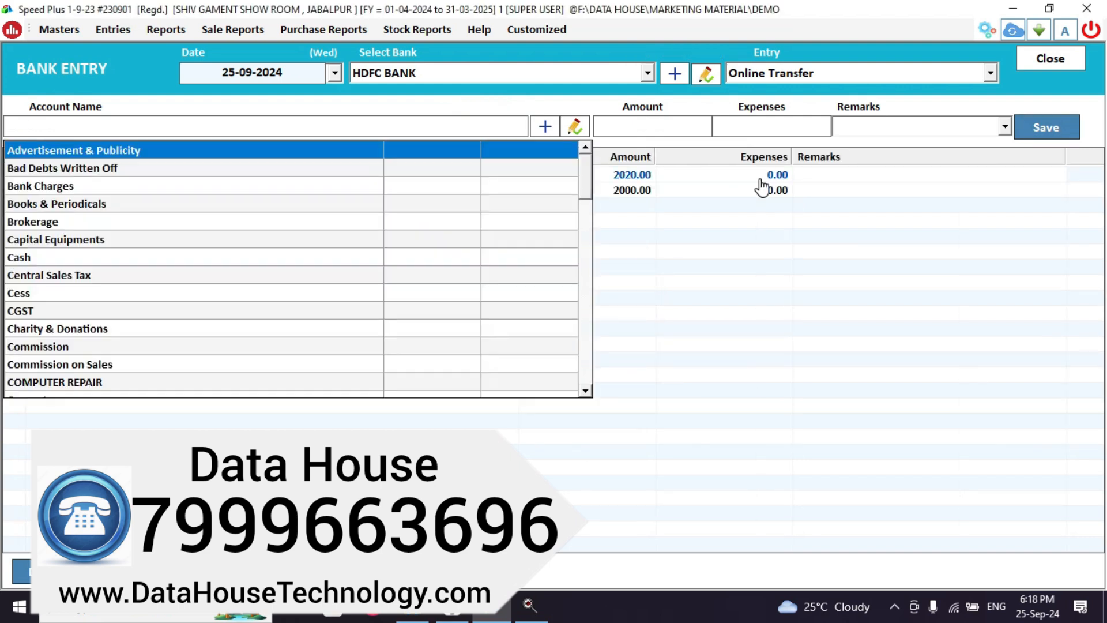
key("Return")
key("Escape")
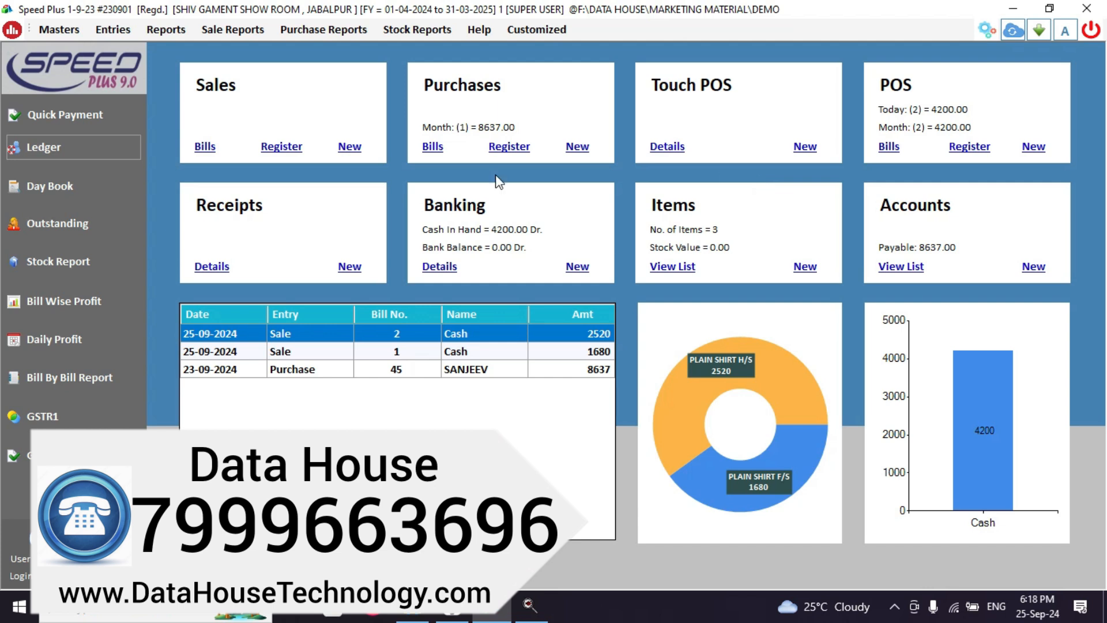
View the payee account's ledger to confirm the 2020.00 transfer.
left_click(44, 147)
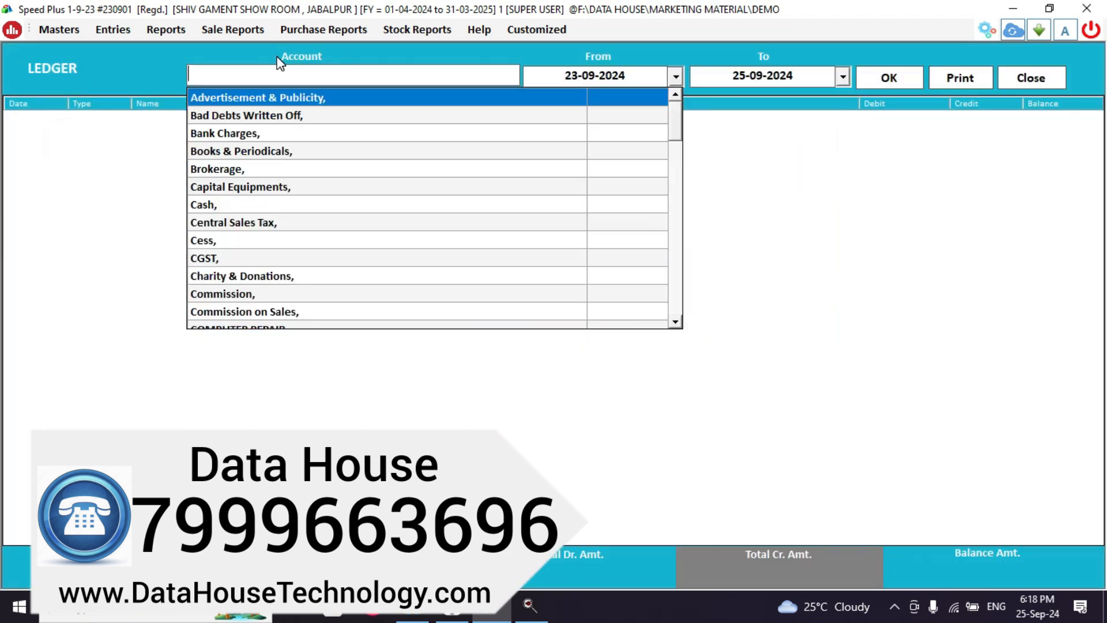
type("HARIOM")
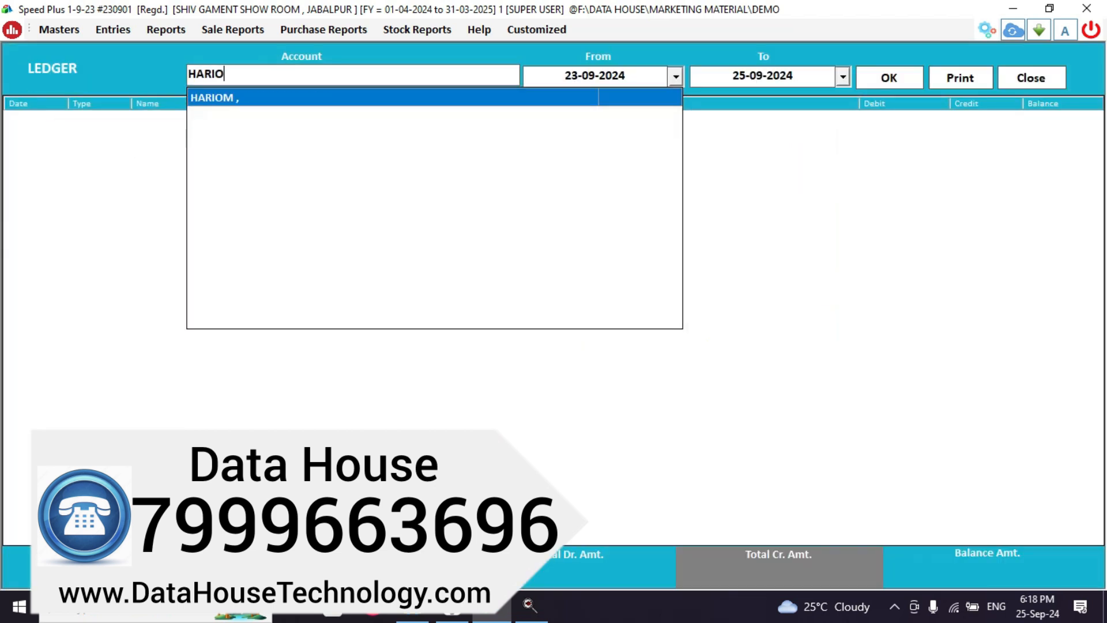
key("Return")
key("Return")
key("Return")
key("Return")
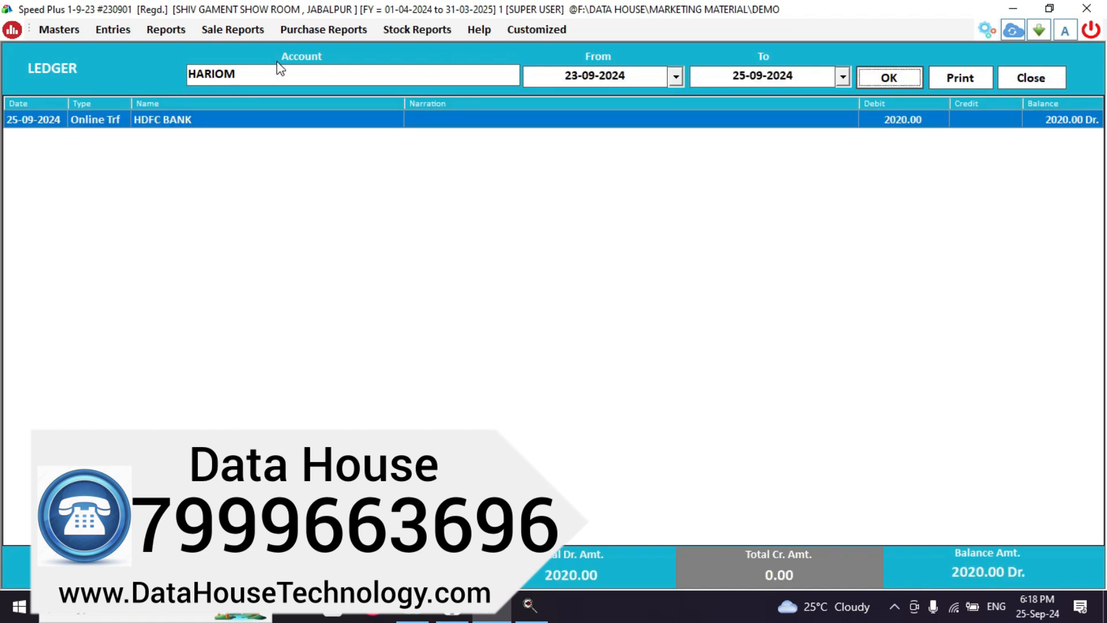
left_click(1024, 78)
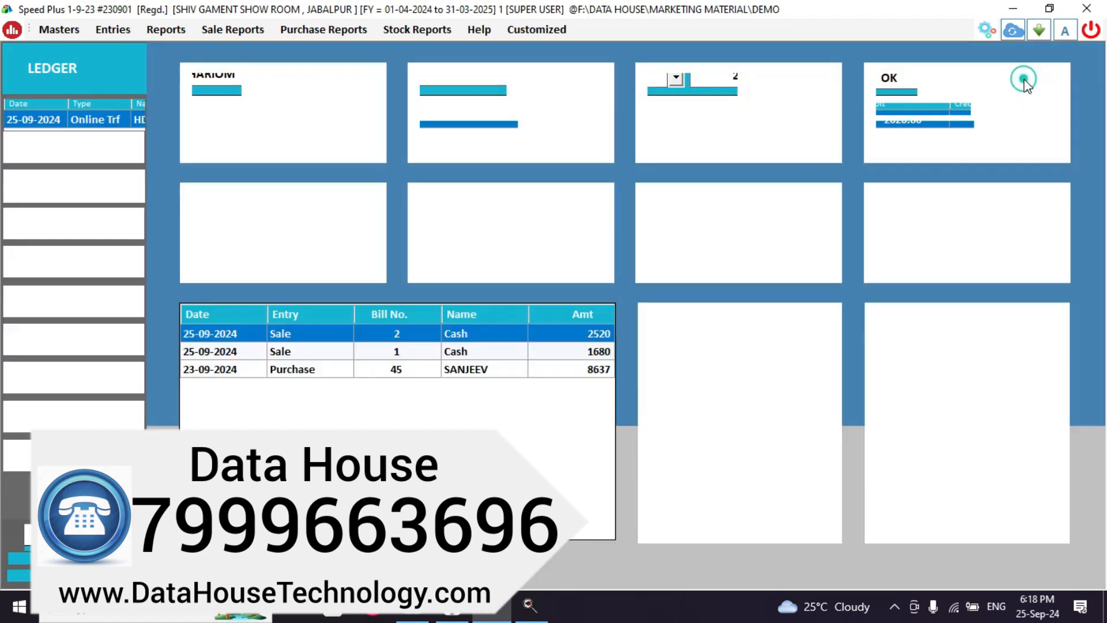
Load the HDFC BANK ledger to check the same transfer.
left_click(46, 151)
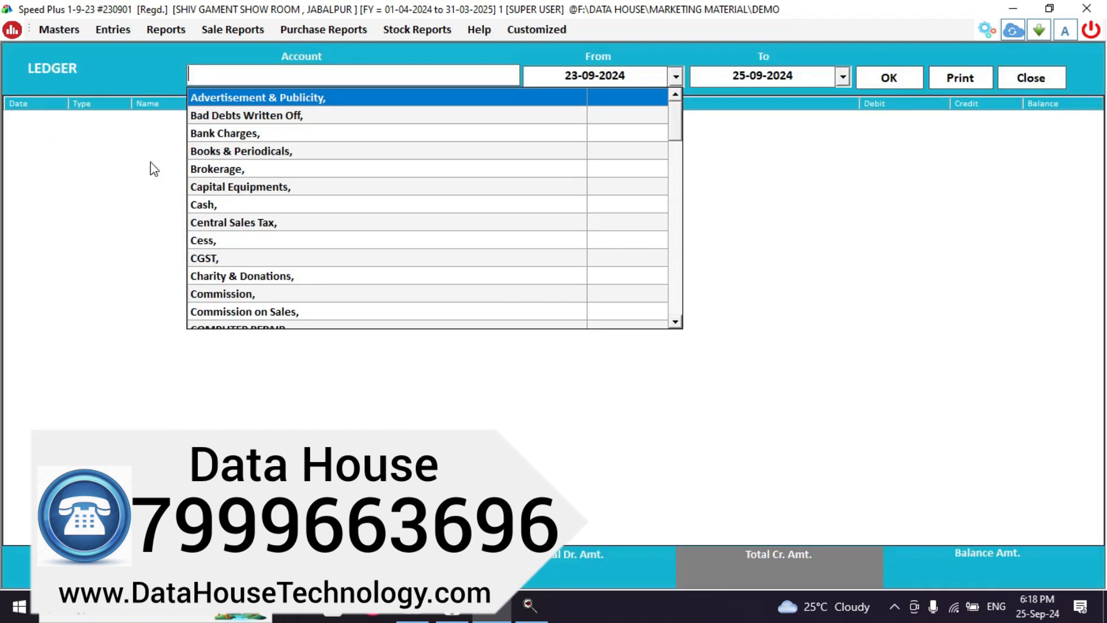
type("HARR")
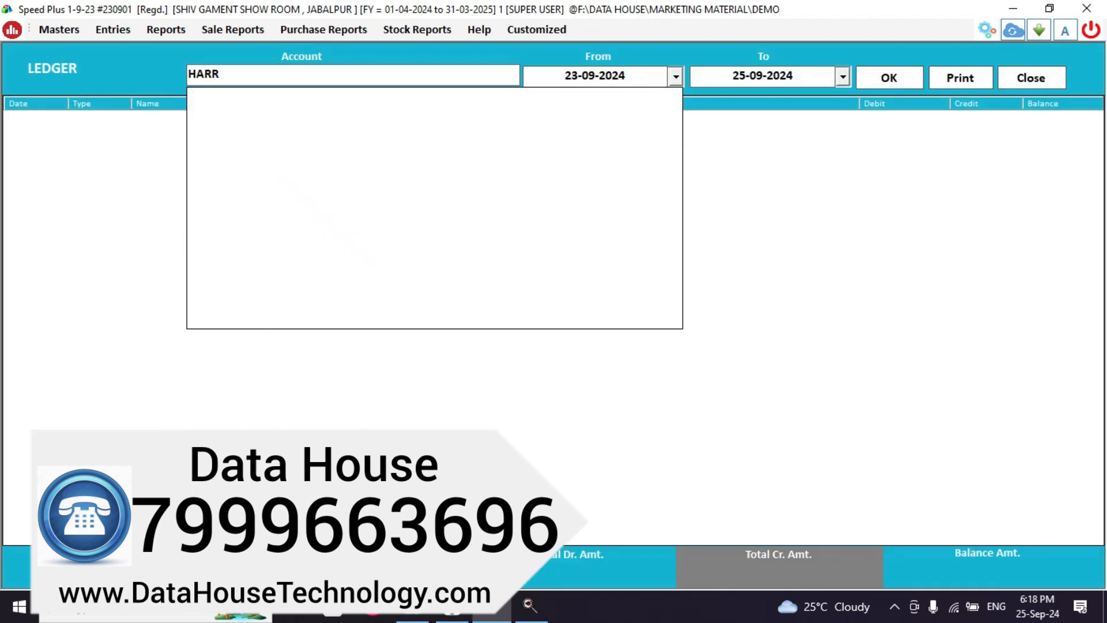
key("BackSpace")
key("BackSpace")
key("BackSpace")
key("BackSpace")
type("HDFC")
key("Return")
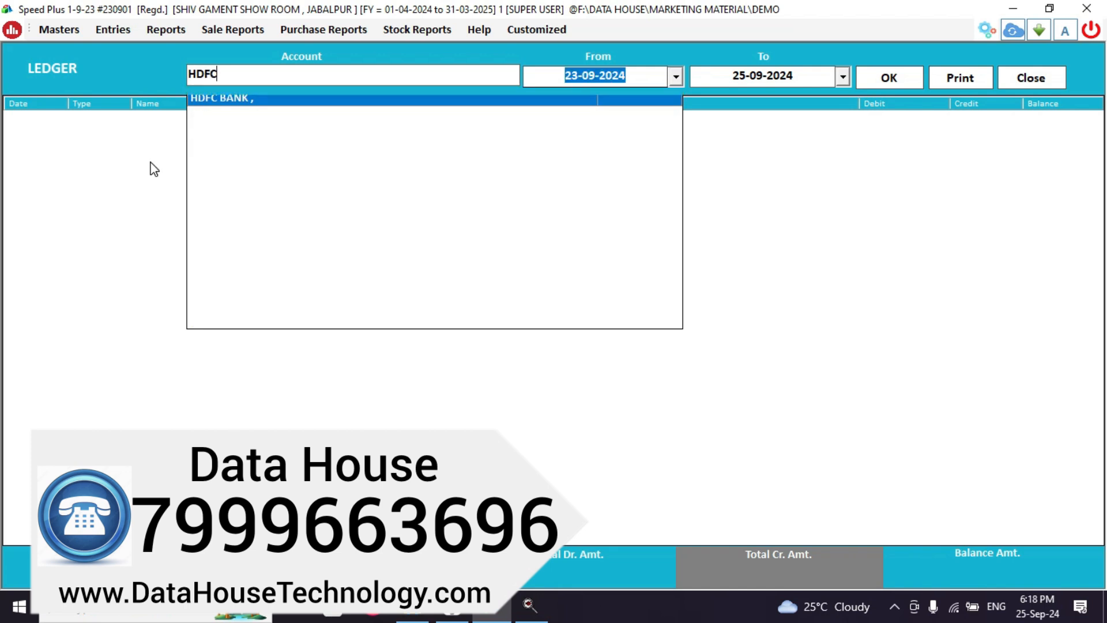
key("Return")
key("Return")
key("Return")
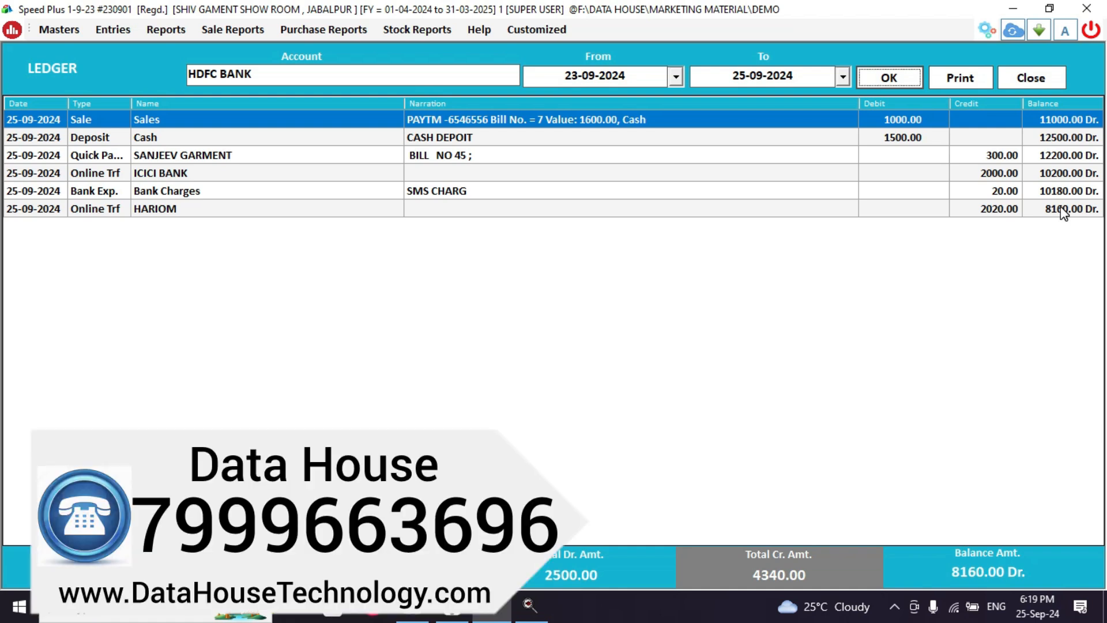
Switch the ledger report to the Cash account, ending at 3710.00 Dr.
left_click(262, 74)
key("BackSpace")
key("BackSpace")
key("BackSpace")
key("BackSpace")
key("BackSpace")
key("BackSpace")
key("BackSpace")
key("BackSpace")
key("BackSpace")
type("CAS")
key("Return")
key("Return")
key("Return")
key("Return")
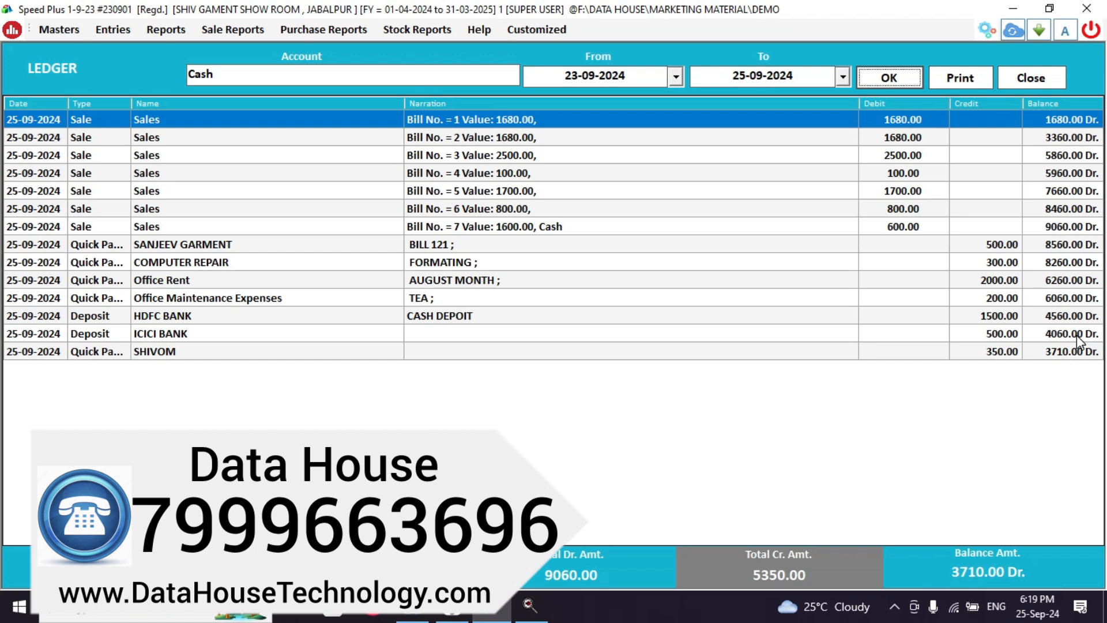
Open the Masters account list filtered on the Group column to Broker only.
left_click(1046, 75)
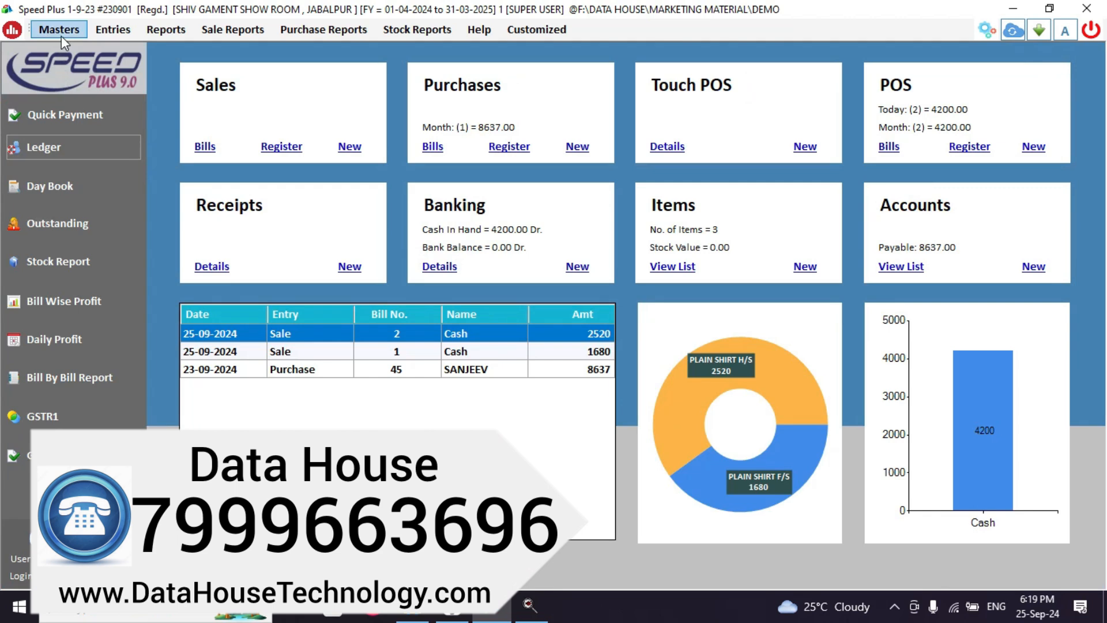
left_click(61, 36)
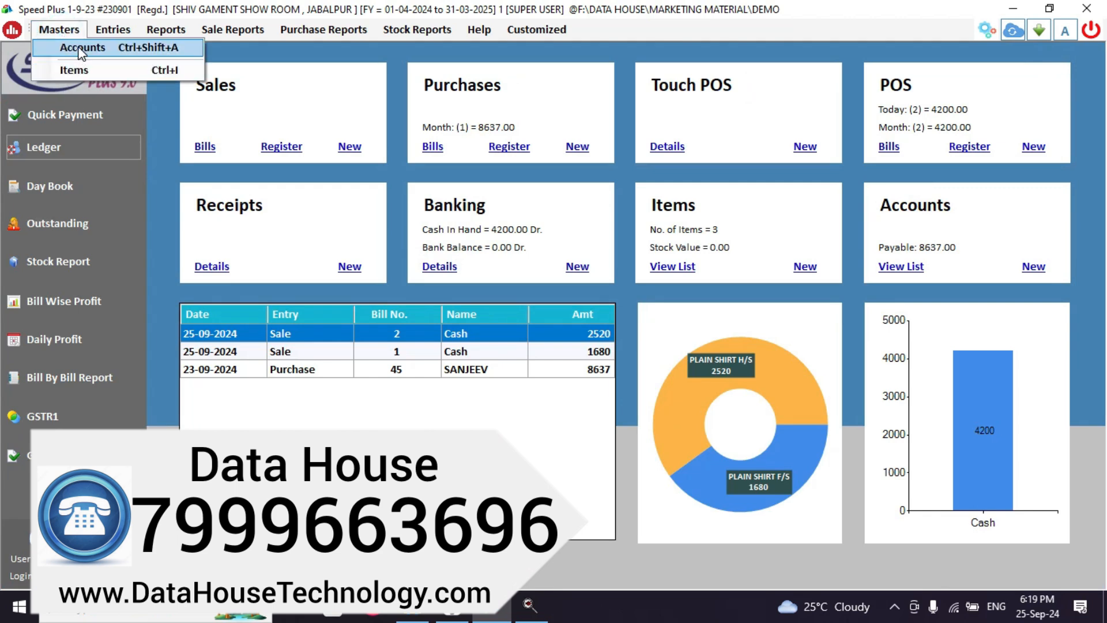
left_click(81, 51)
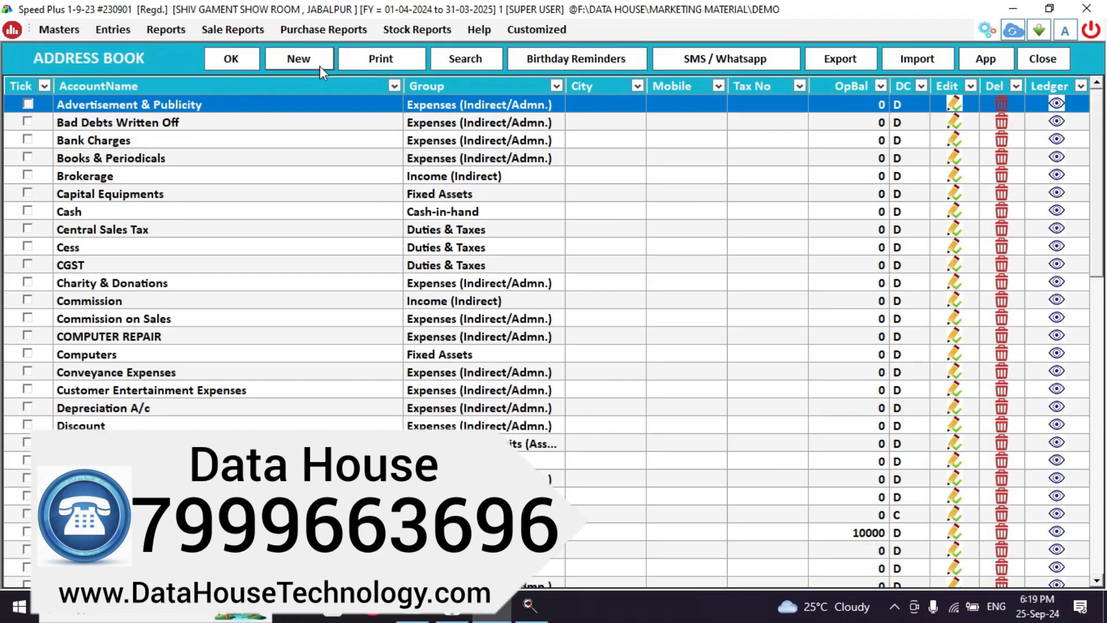
left_click(555, 88)
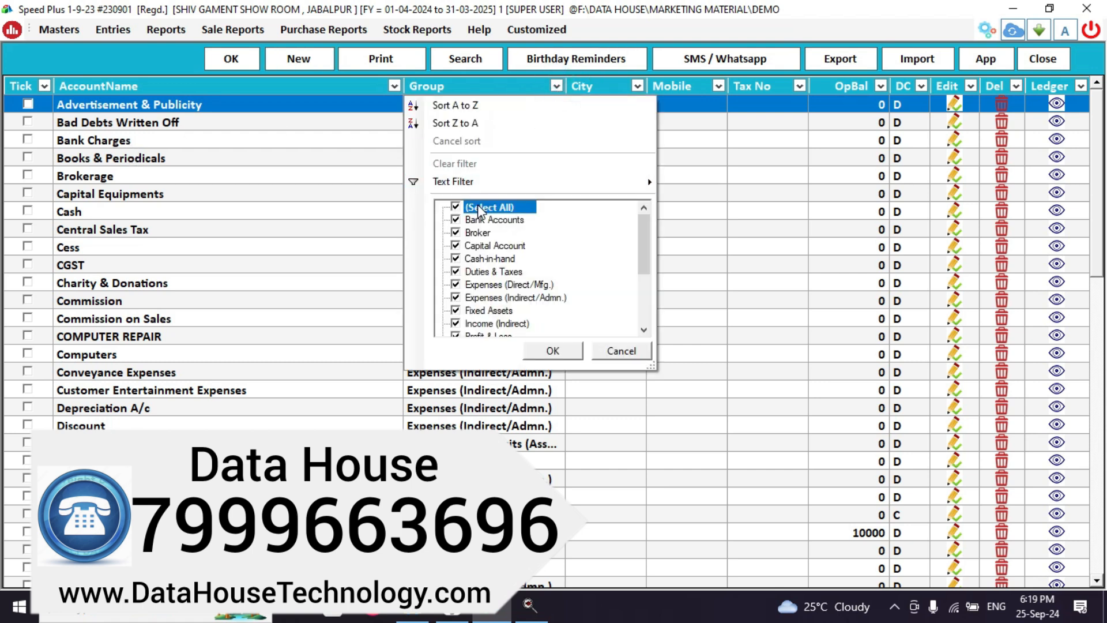
left_click(456, 208)
left_click(456, 232)
left_click(568, 353)
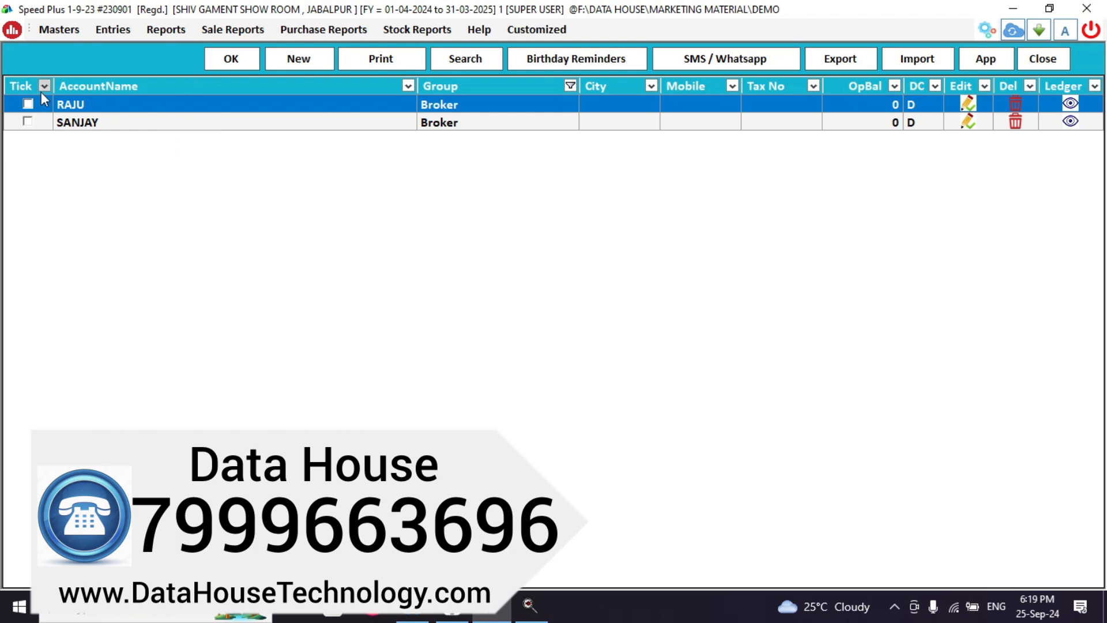
Save a new Broker-group account under the broker's full name, then close the form.
left_click(279, 61)
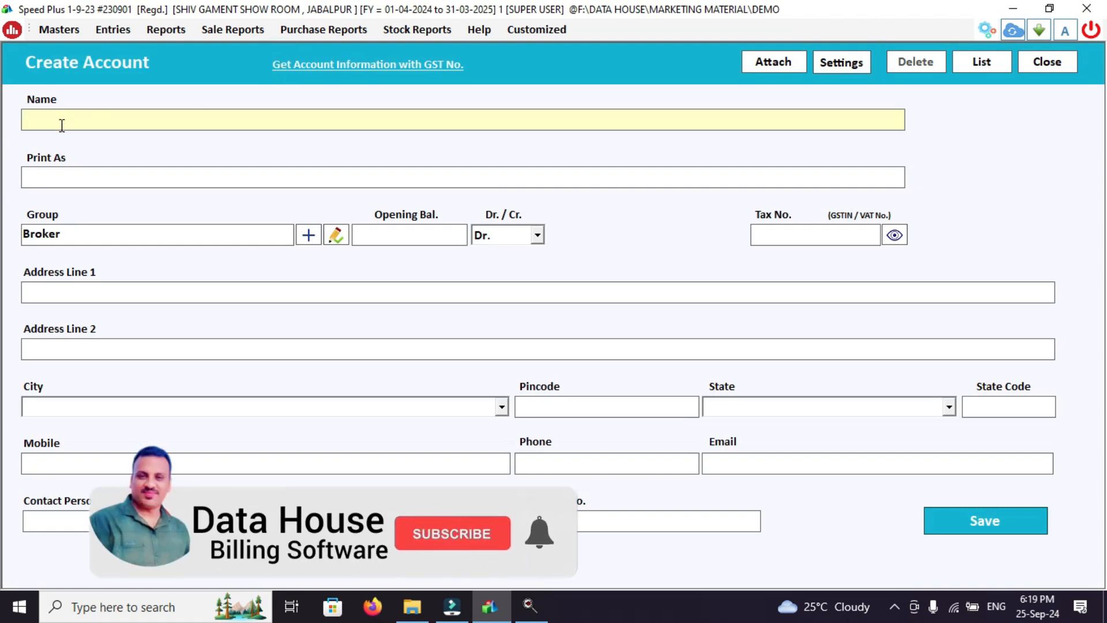
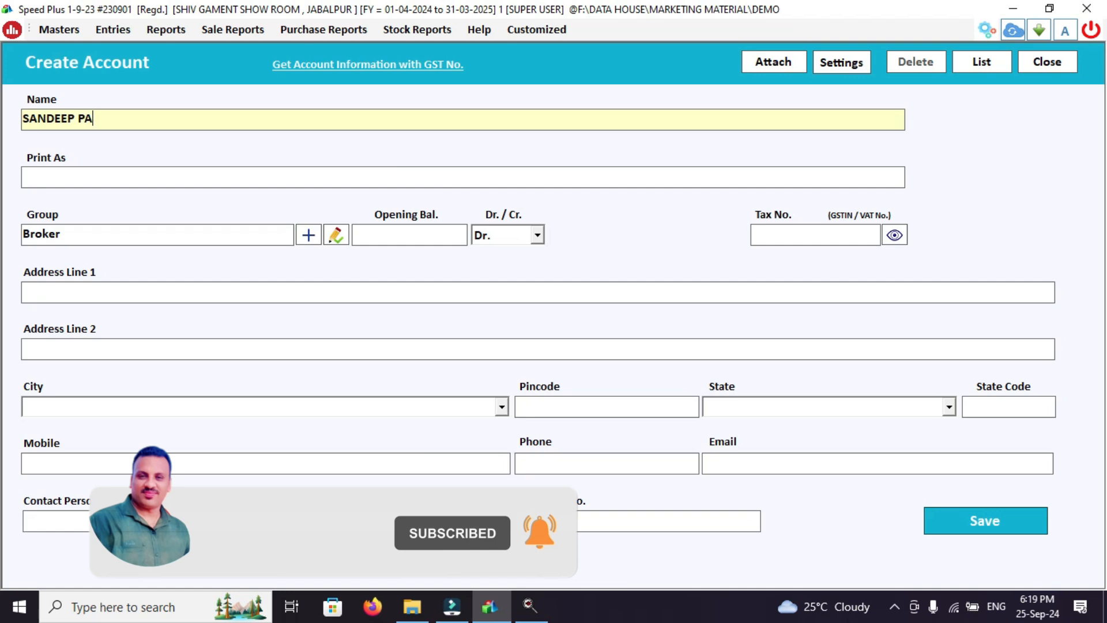
key("Return")
key("Return")
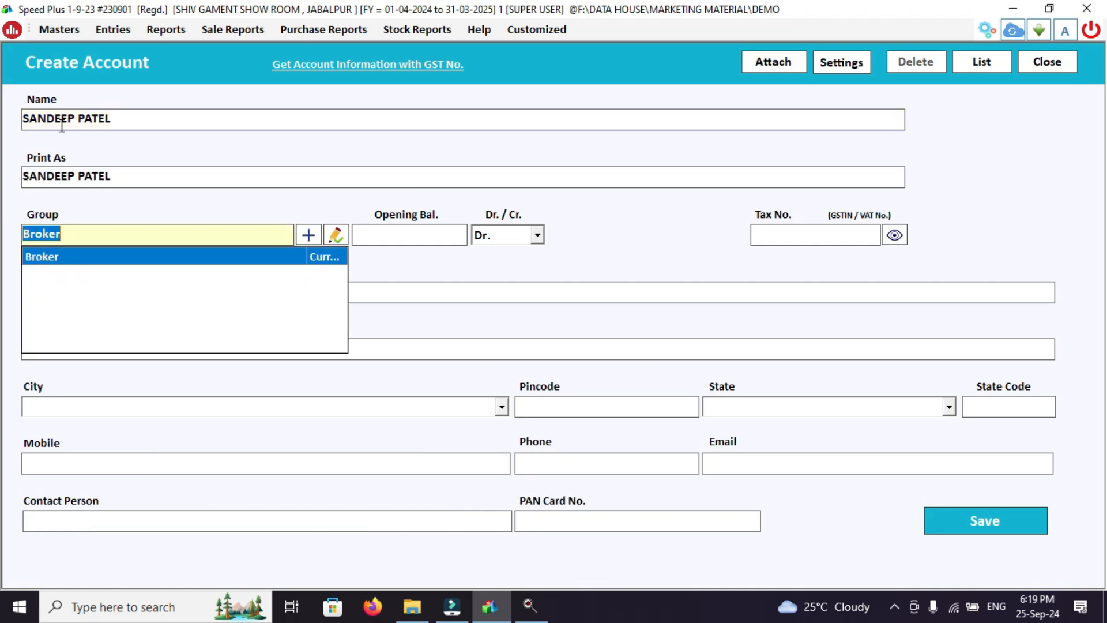
key("Return")
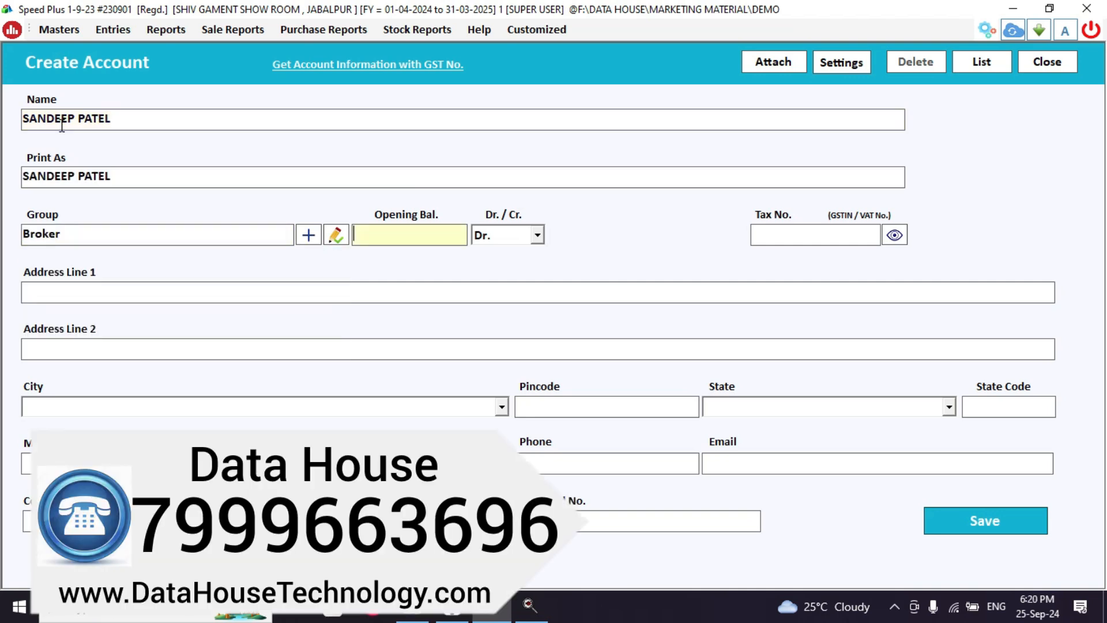
left_click(987, 531)
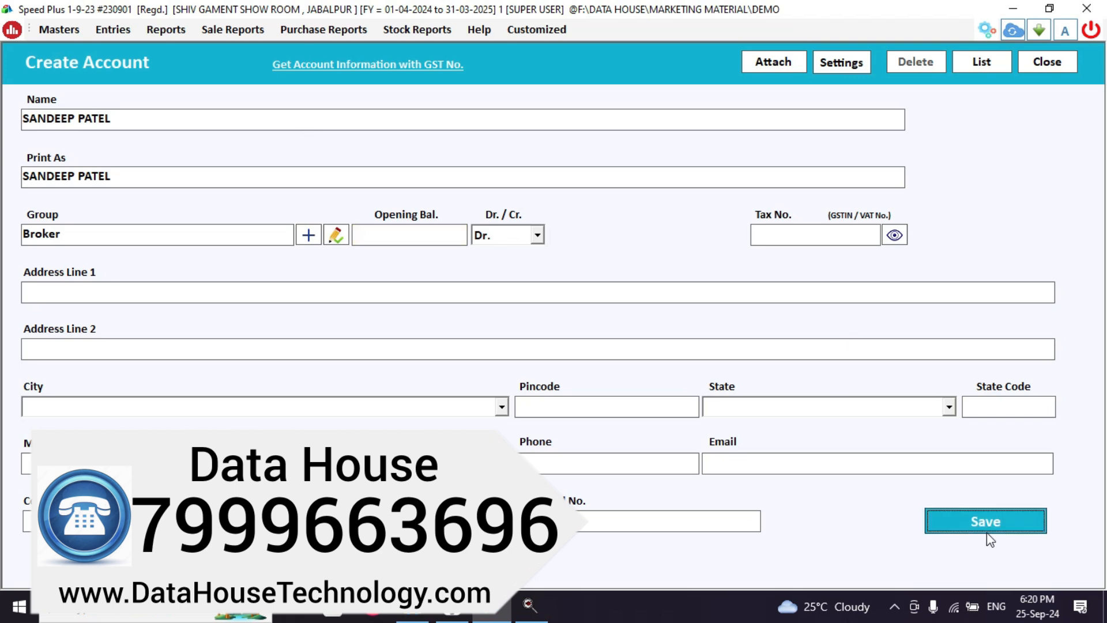
key("Return")
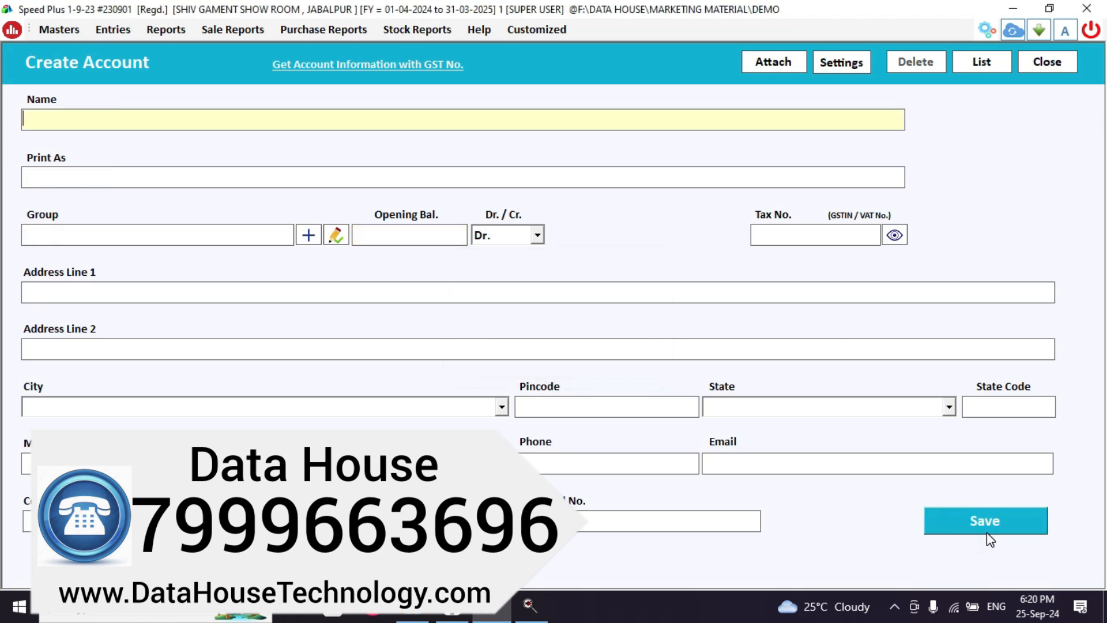
key("Escape")
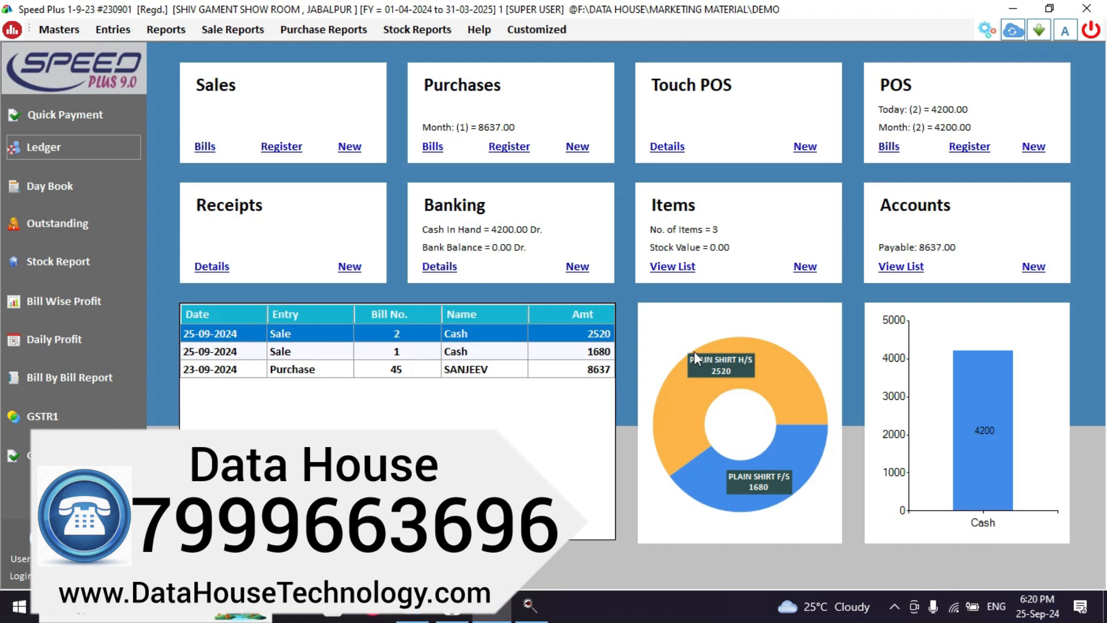
Start a new journal voucher crediting the employee's account 8000 with narration AUG.
left_click(112, 30)
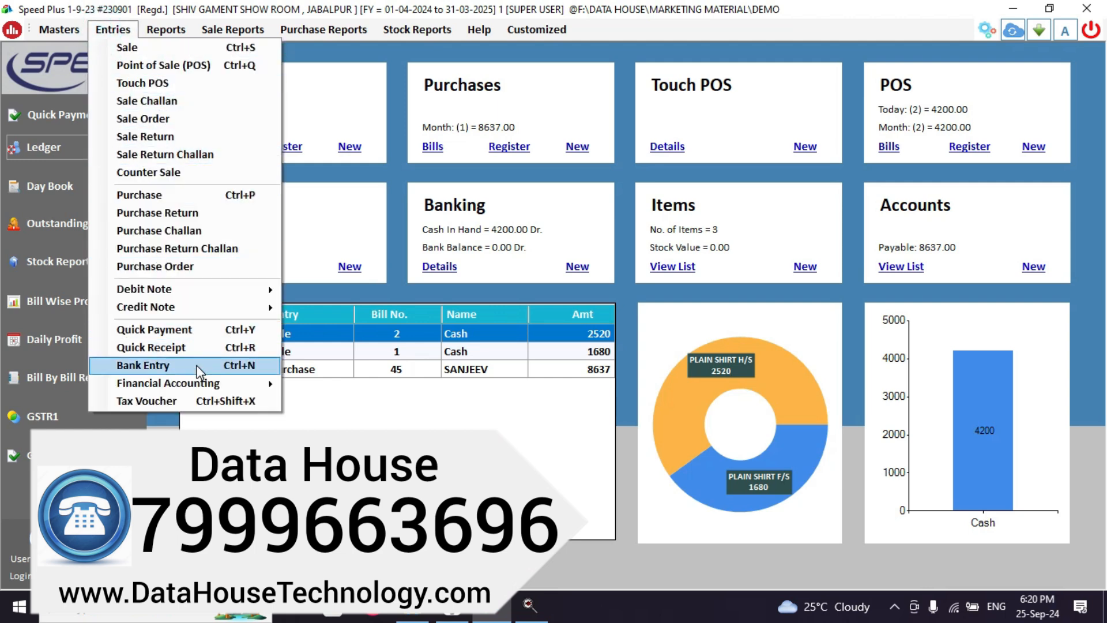
mouse_move(203, 386)
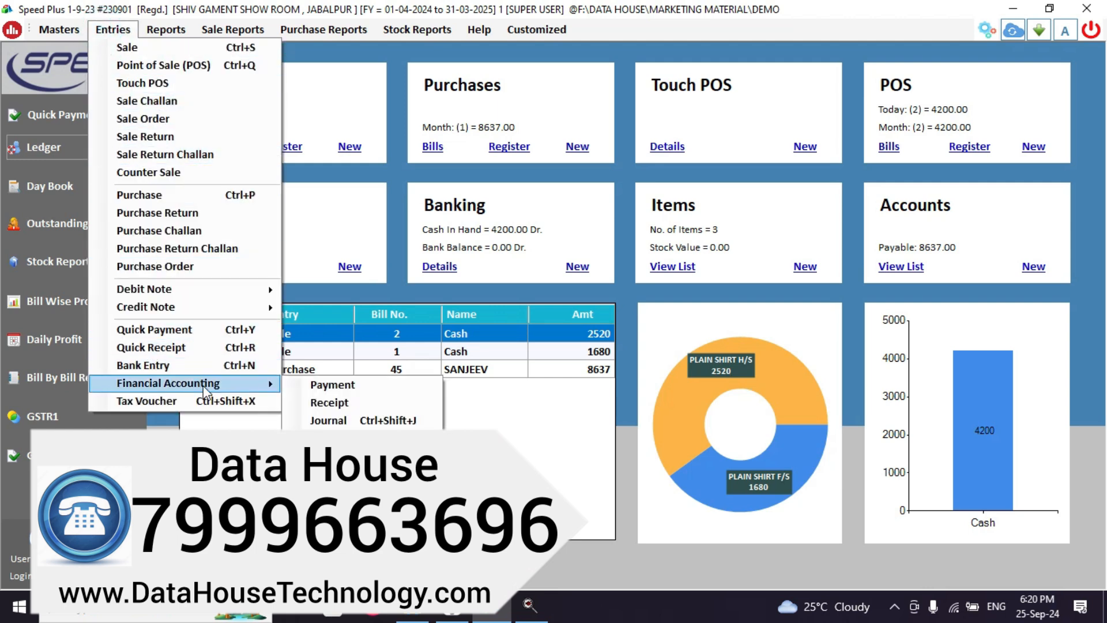
left_click(337, 425)
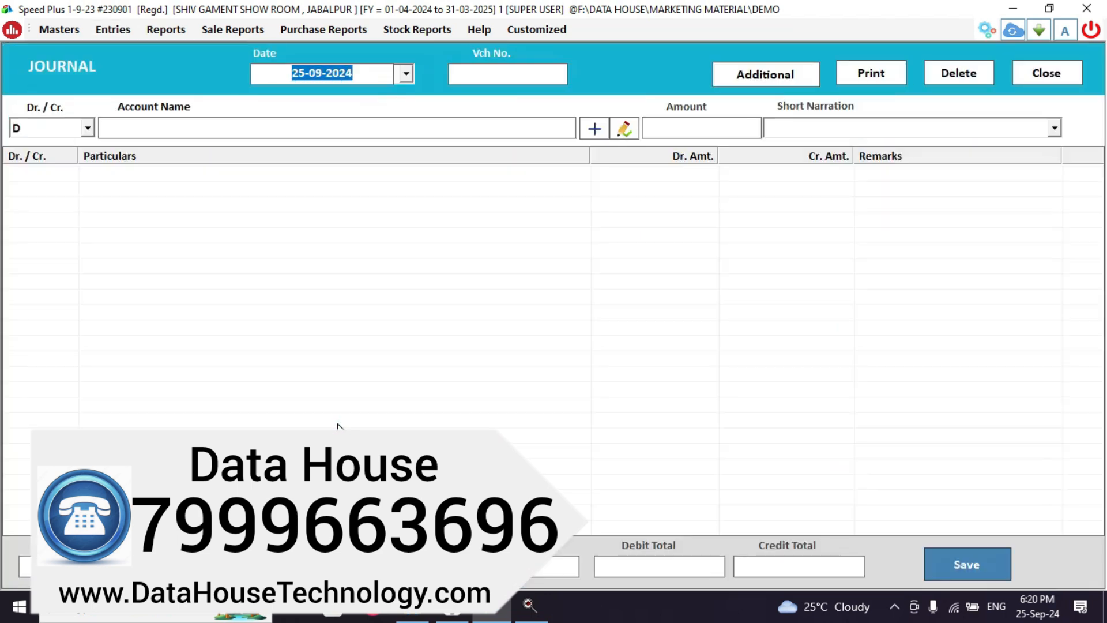
key("Return")
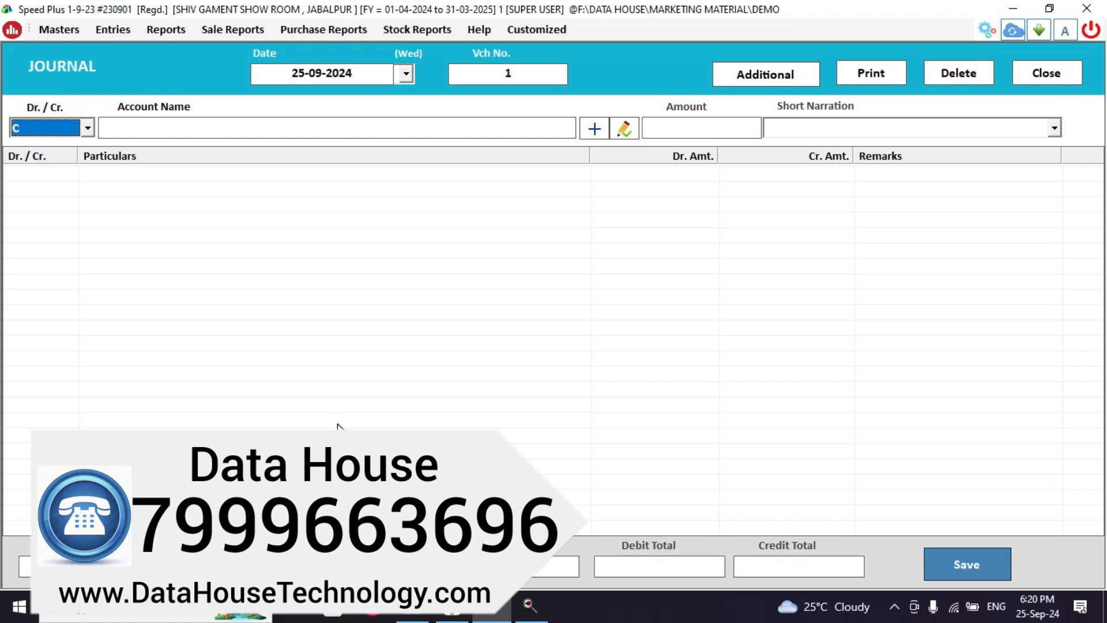
key("Return")
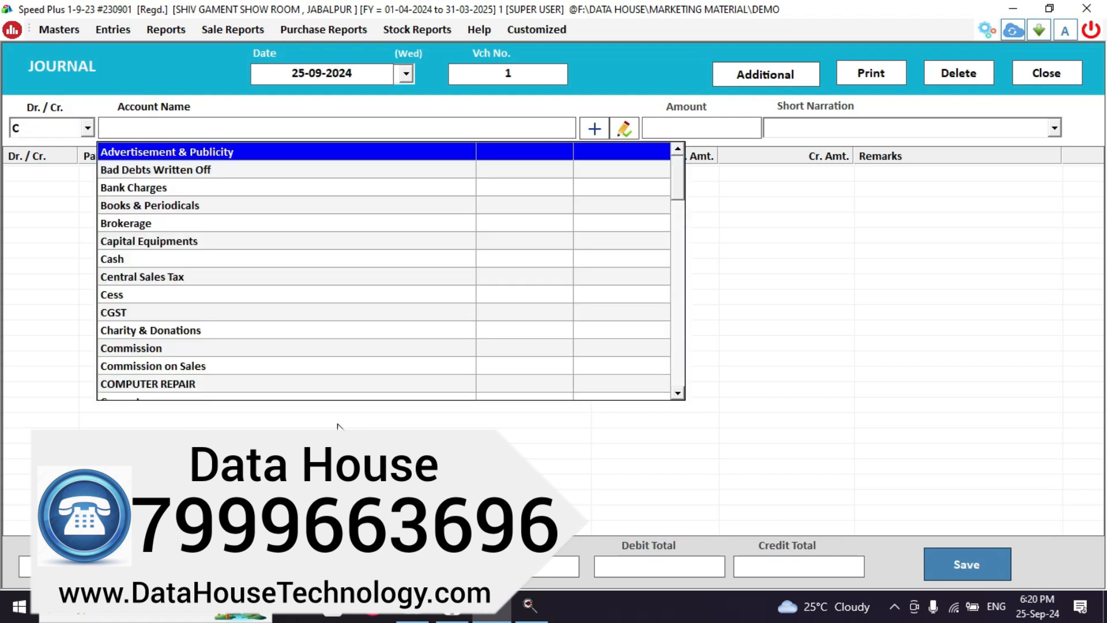
type("SAND")
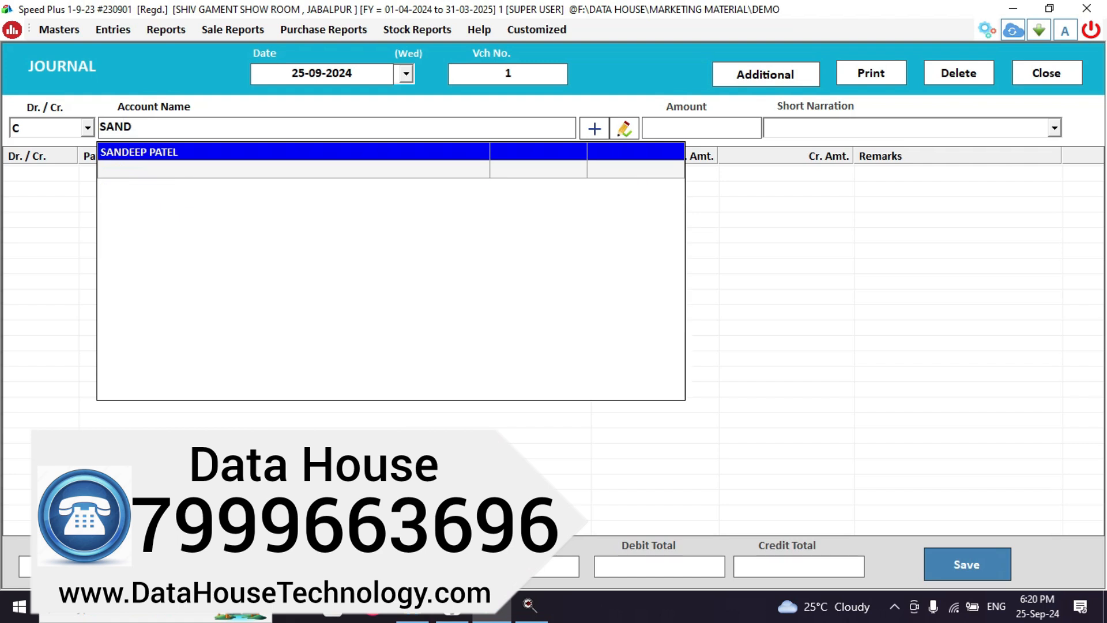
key("Return")
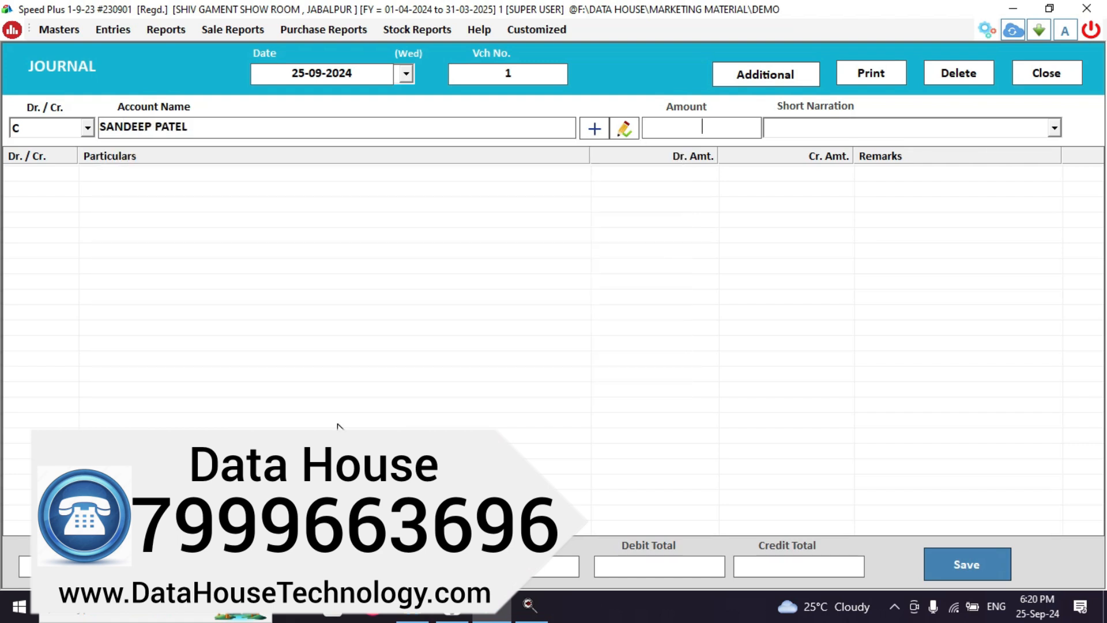
type("8")
type("000 ")
type("AU")
type("G")
key("Return")
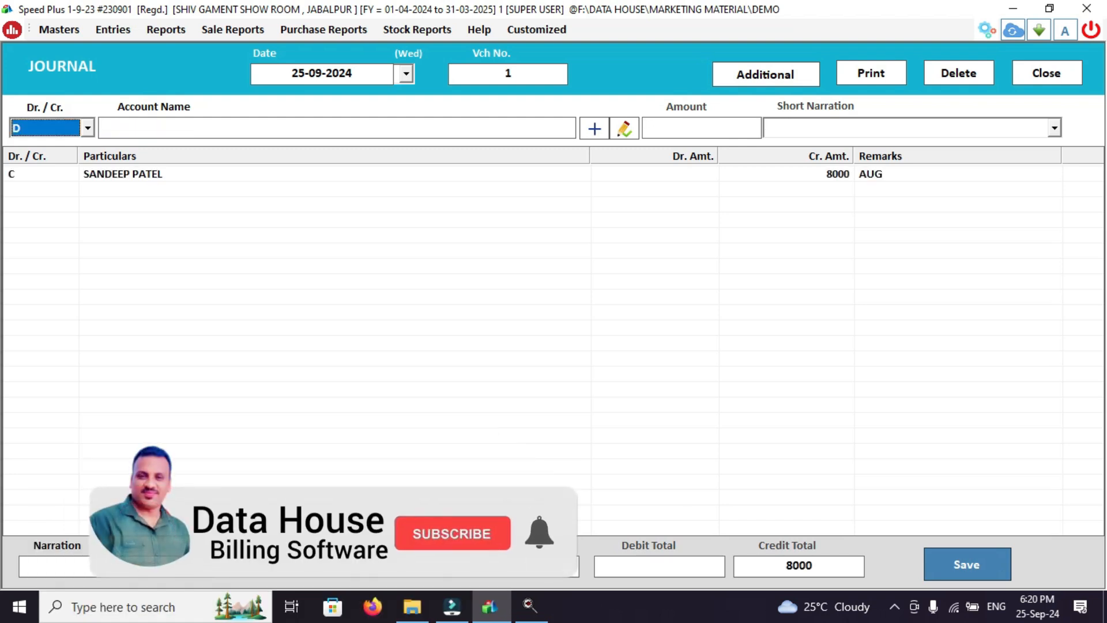
Add a Salary debit of 8000 and save the balanced voucher.
key("Return")
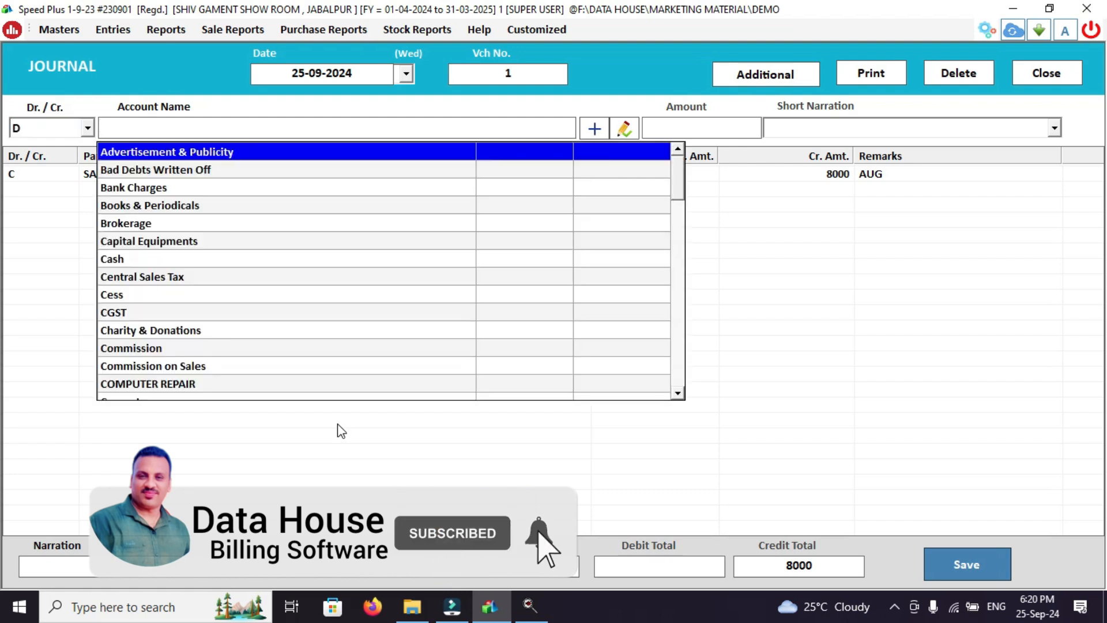
type("SA")
key("Return")
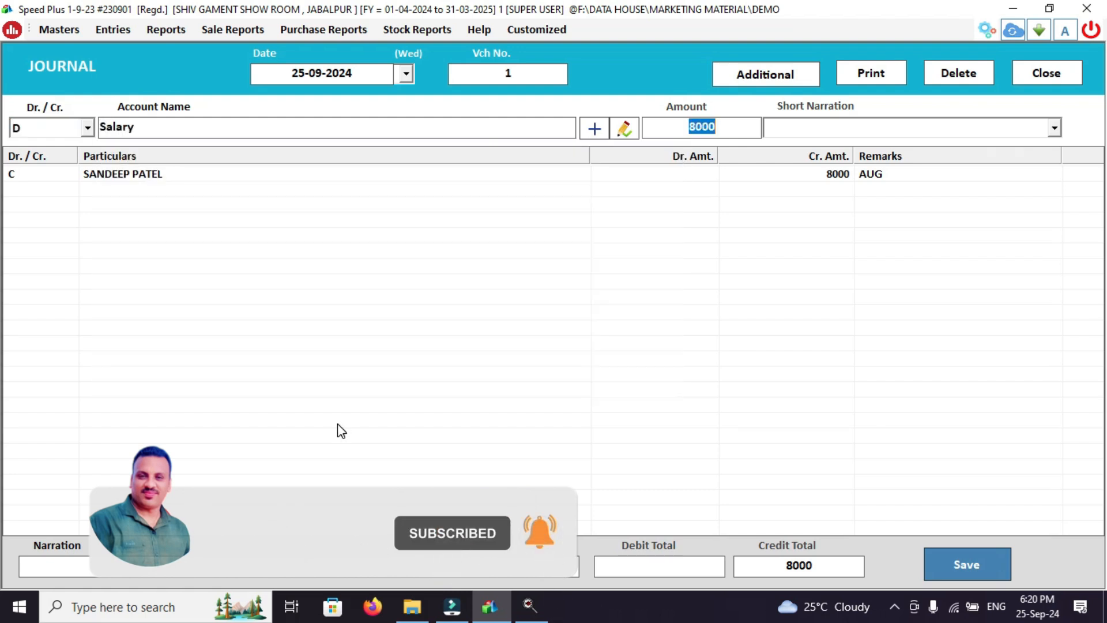
key("Return")
key("Return")
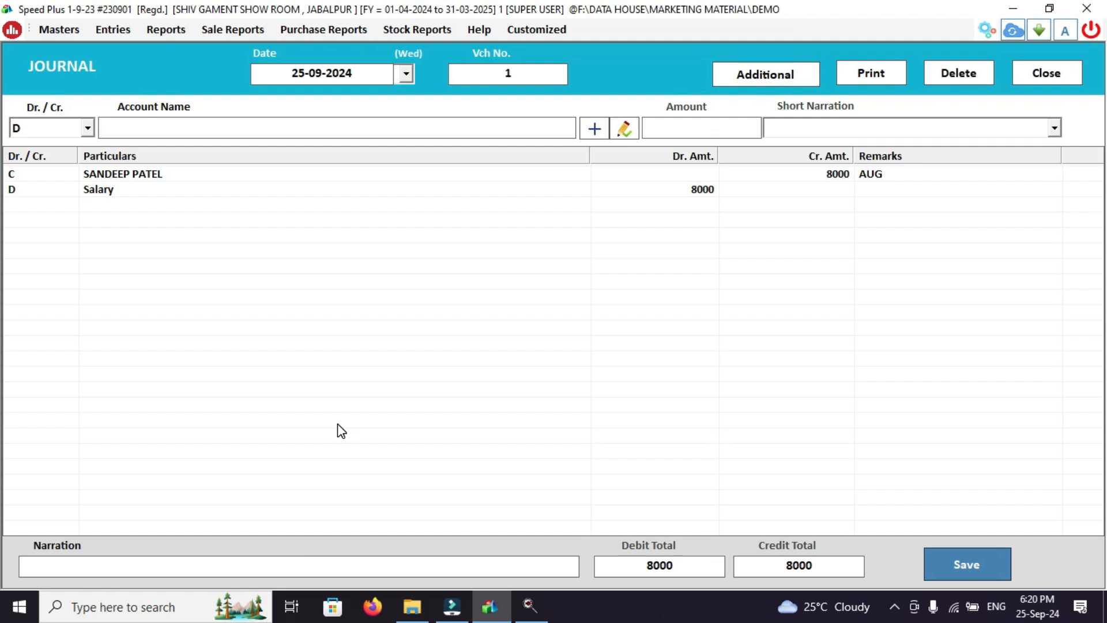
left_click(949, 551)
Skip printing and credit the employee's account 8000 in journal voucher 2.
key("Return")
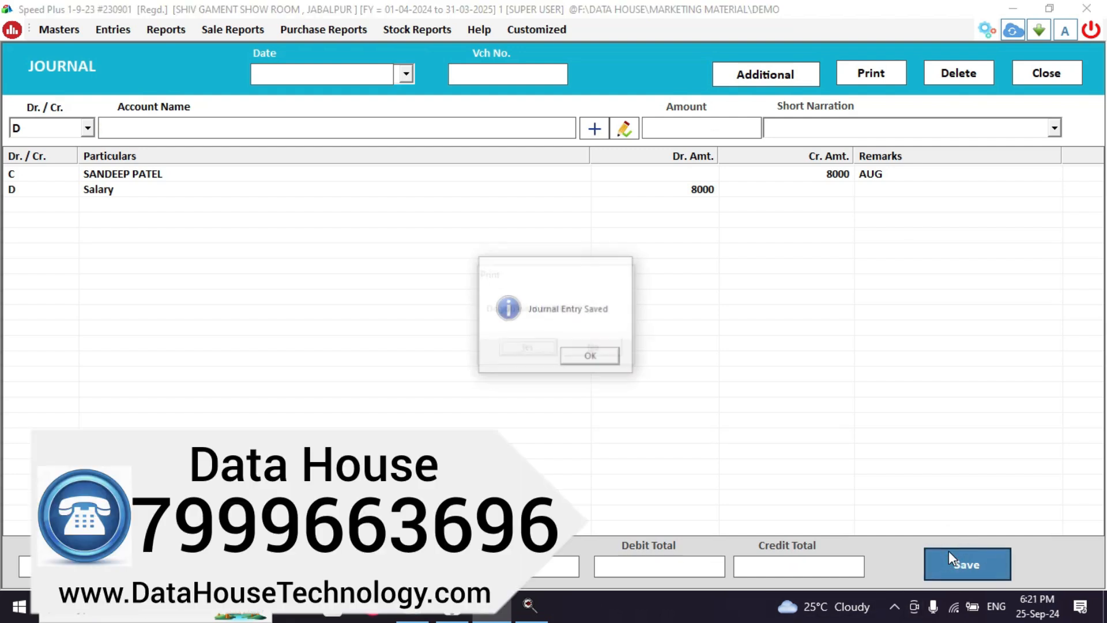
key("Right")
key("Return")
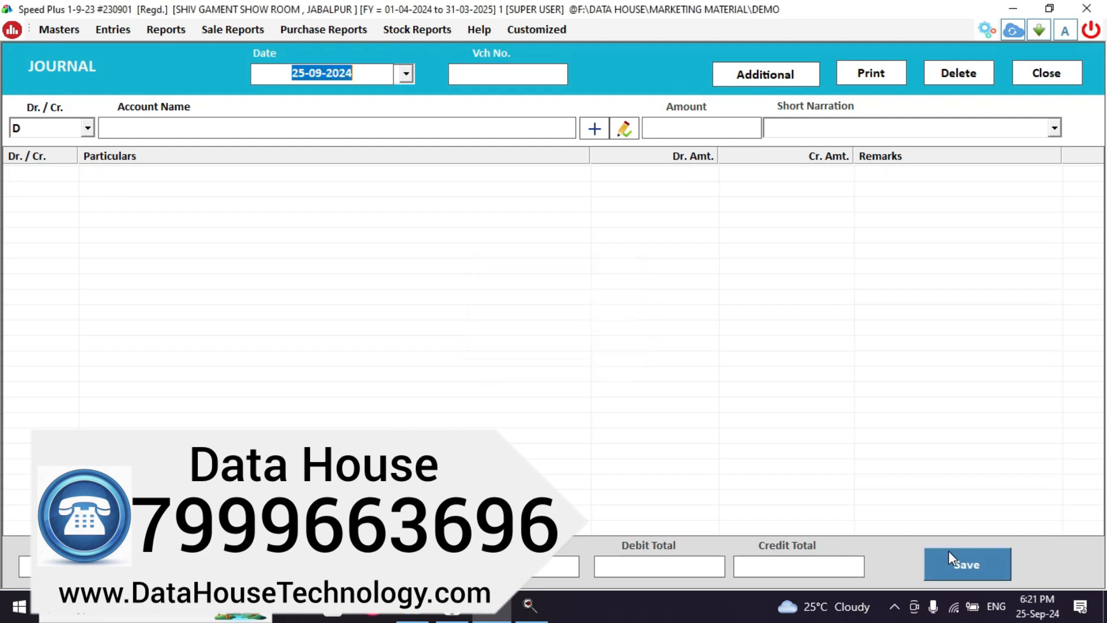
key("Return")
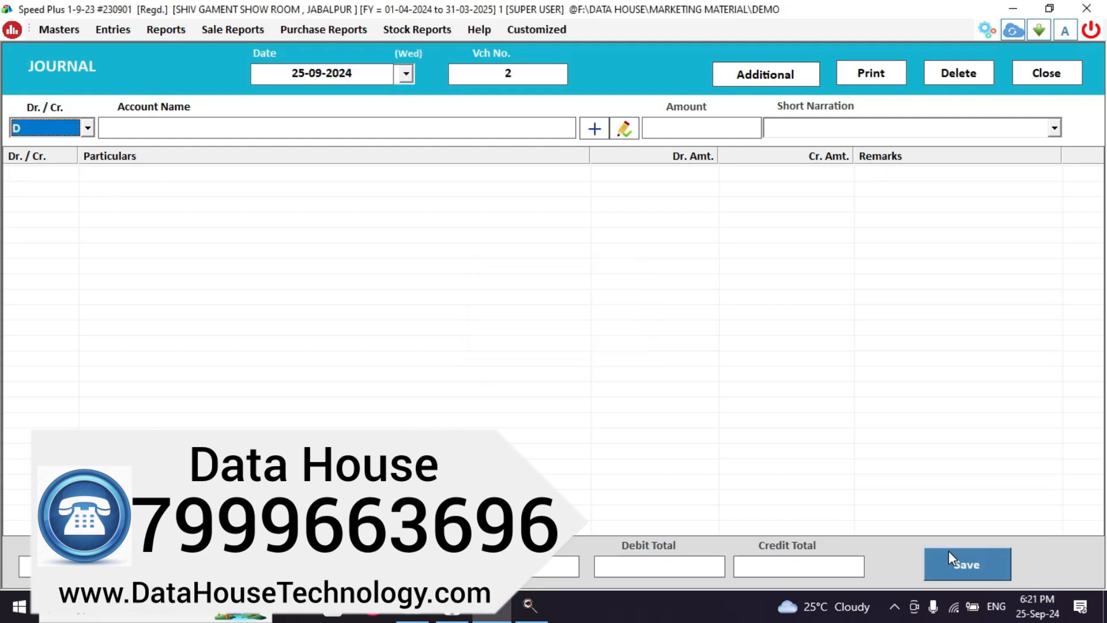
key("Return")
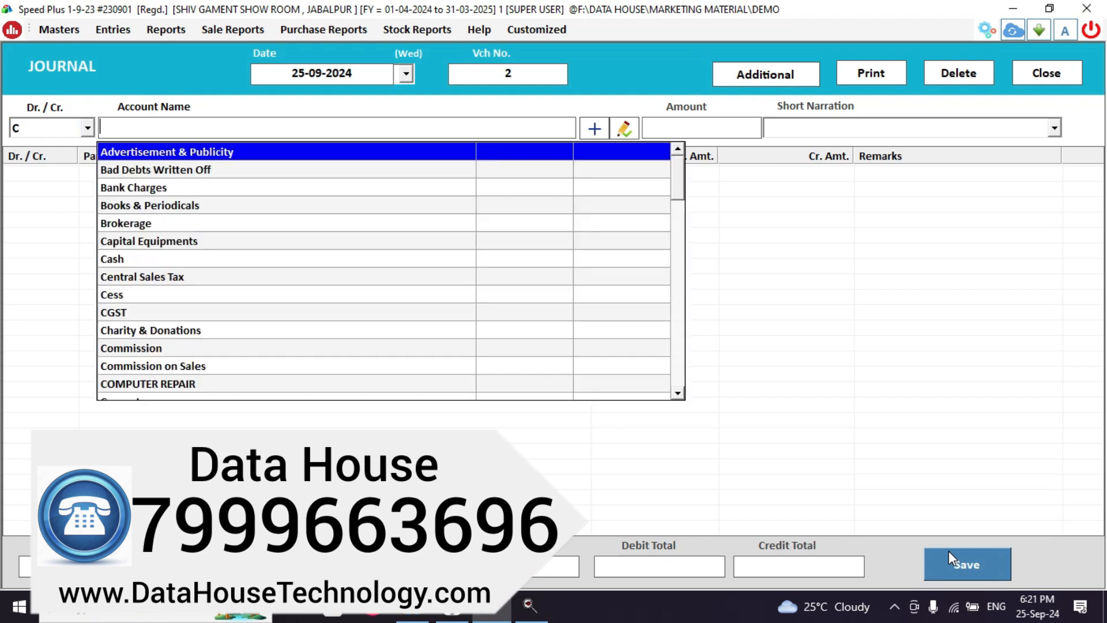
type("SEP")
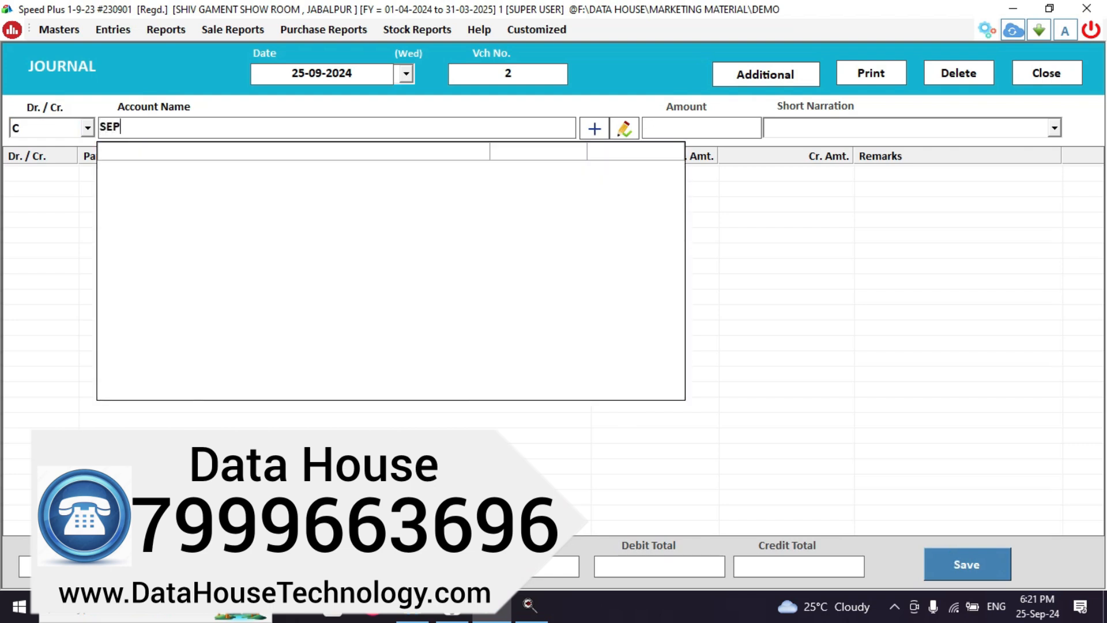
key("BackSpace")
key("BackSpace")
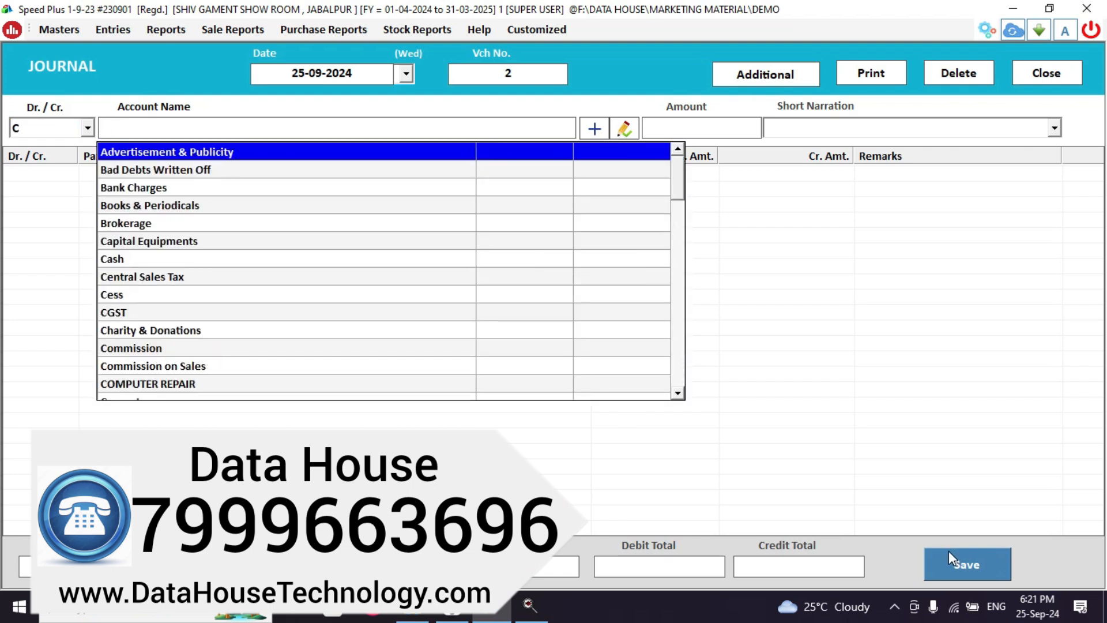
type("SA")
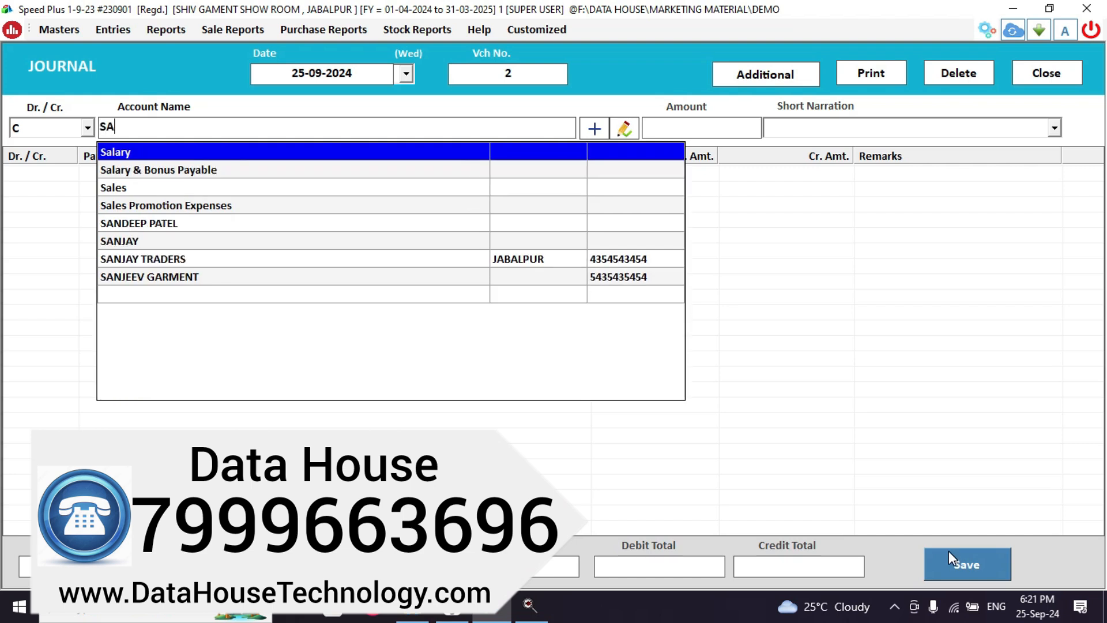
type("N")
key("Return")
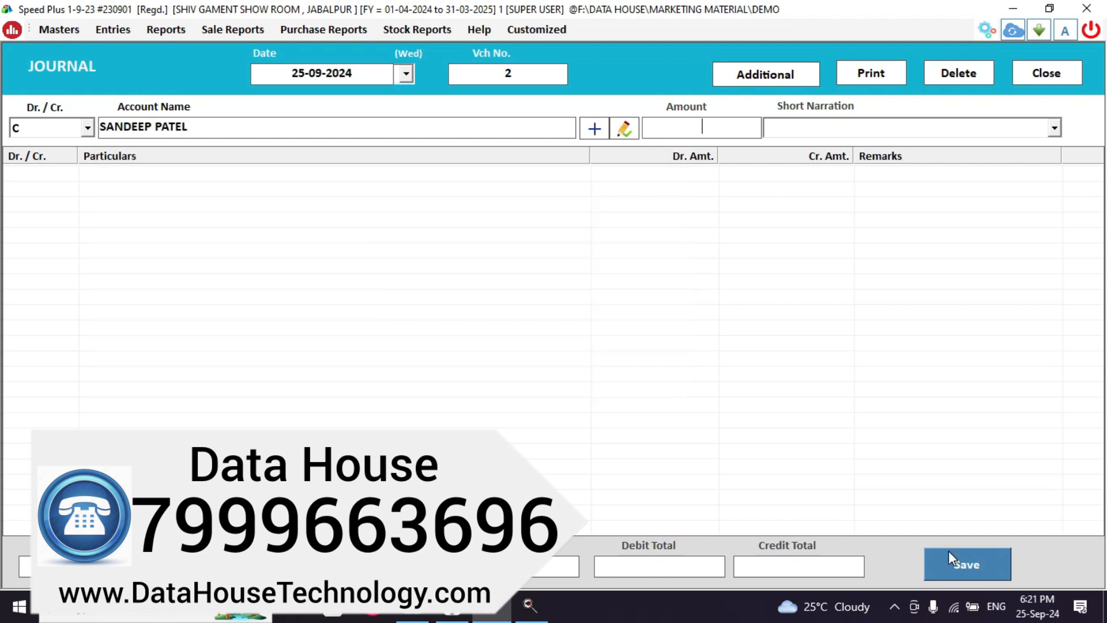
type("8000")
key("Return")
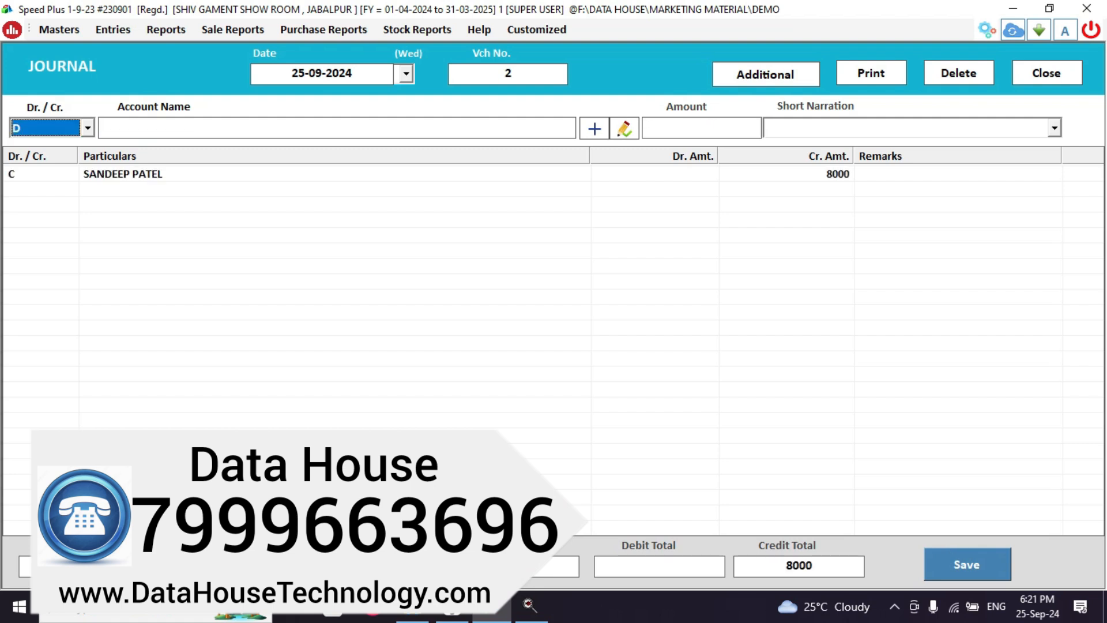
Debit Salary 8000, then save voucher 2 without printing.
key("Return")
type("SA")
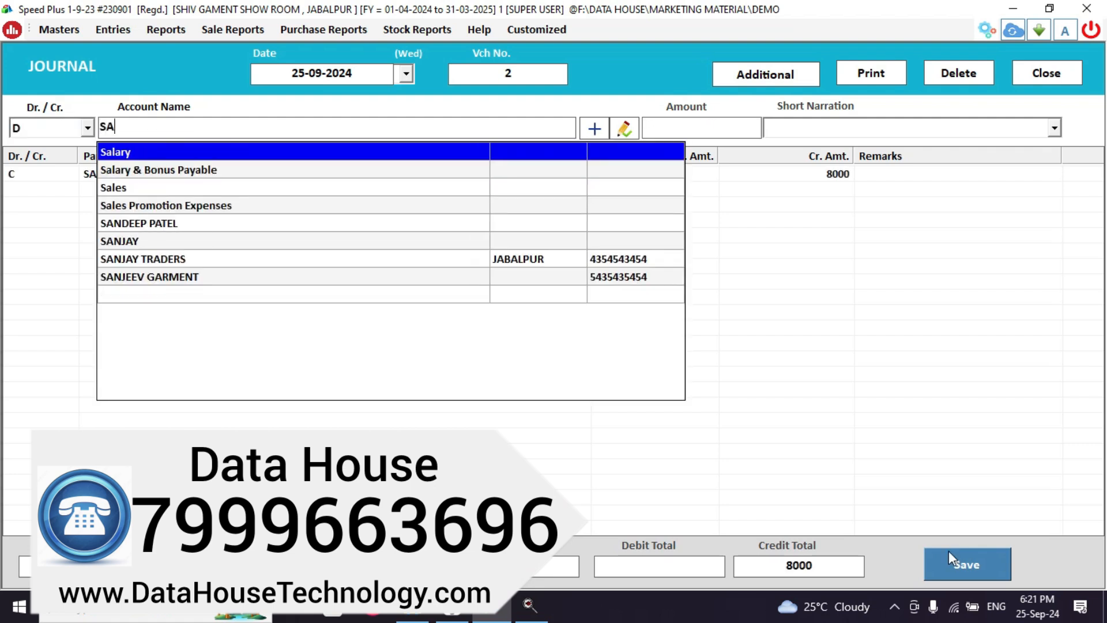
key("Return")
left_click(949, 551)
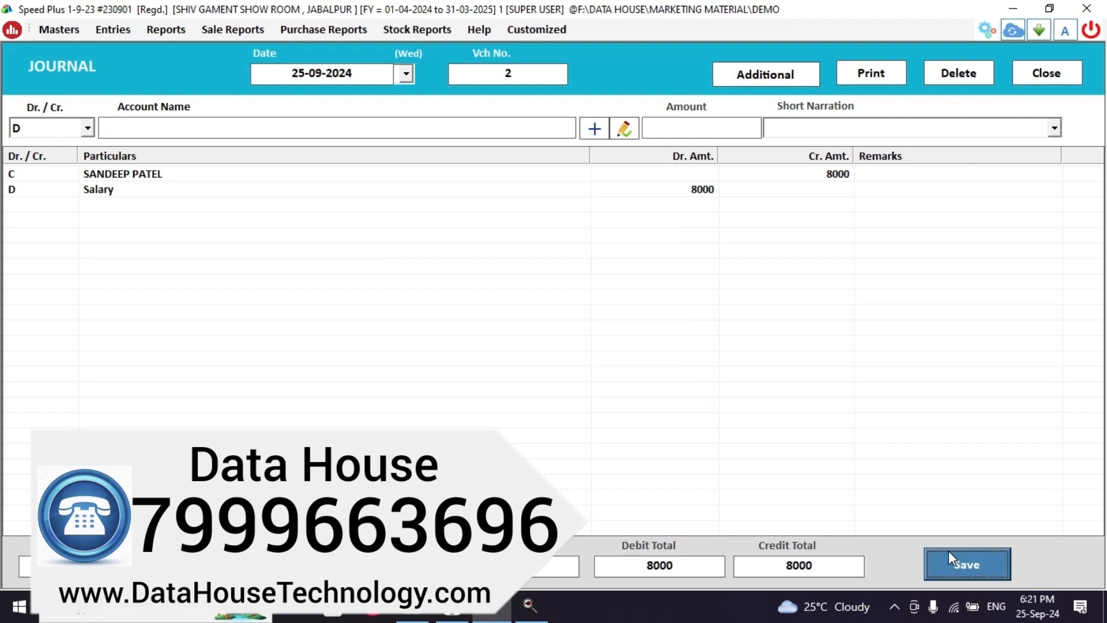
key("Tab")
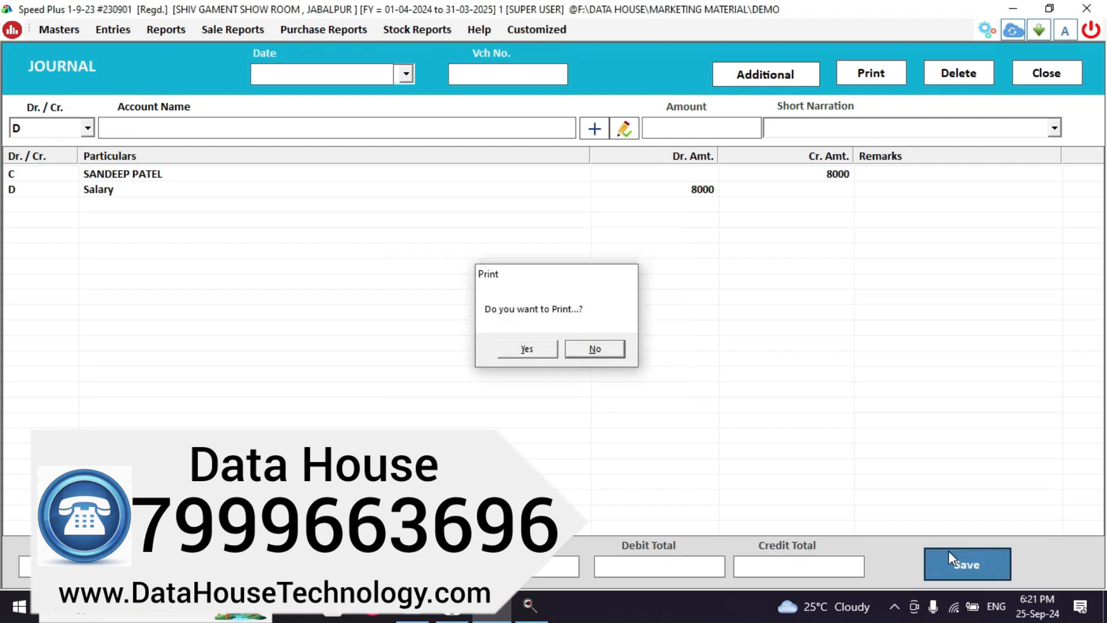
key("Return")
mouse_move(3, 301)
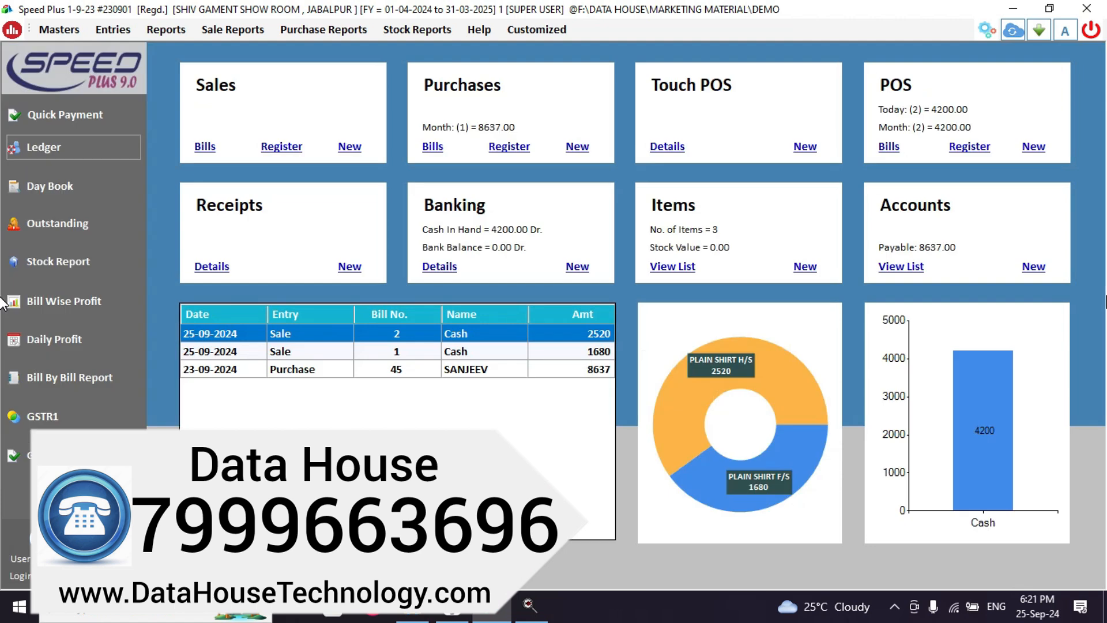
Load the employee's account ledger and select the first 25-09-2024 salary entry.
left_click(64, 154)
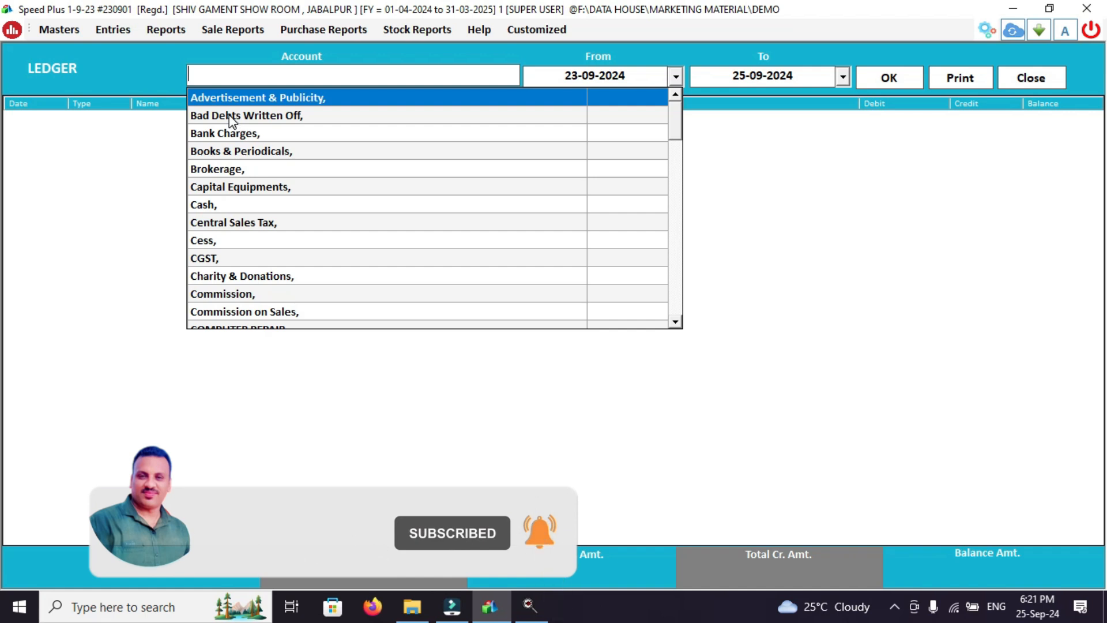
type("SAND")
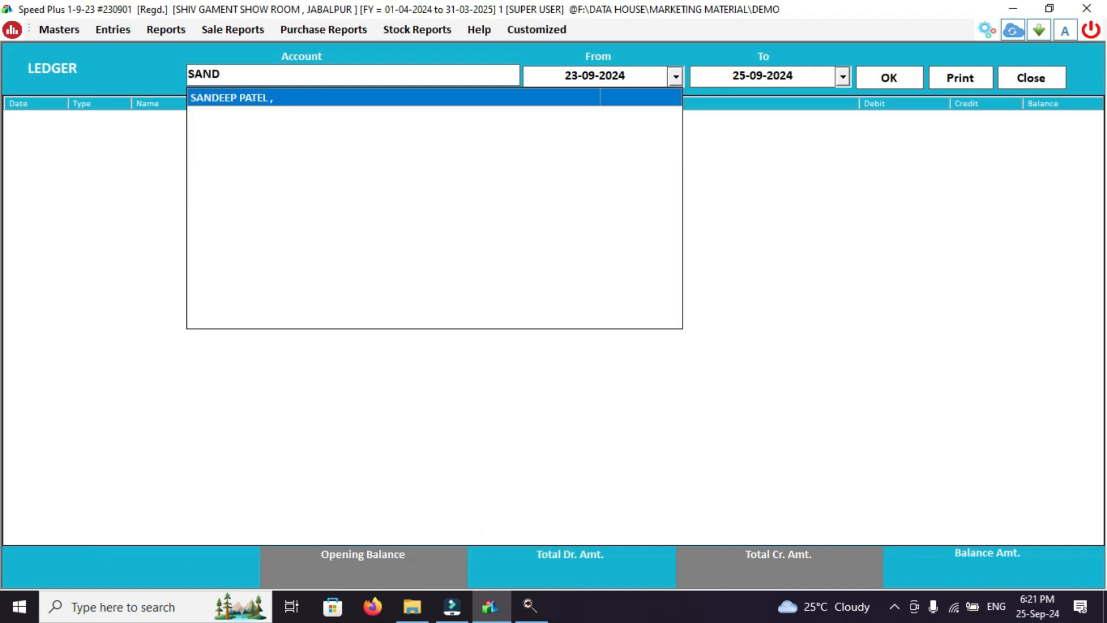
key("Return")
key("Return")
key("Return")
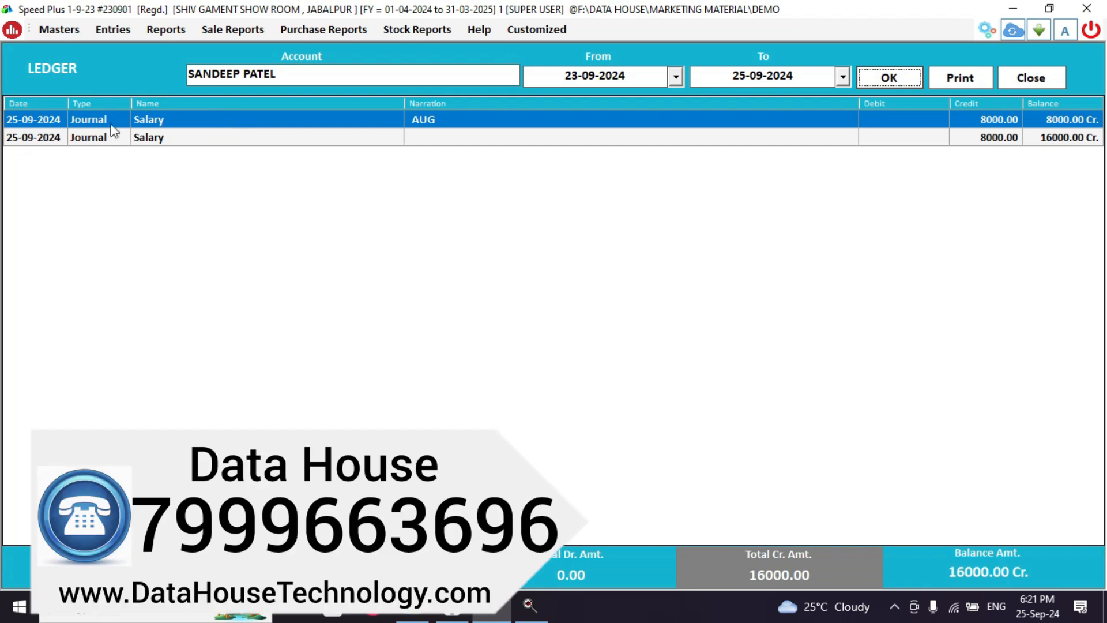
left_click(53, 121)
Change the AUG salary journal's date to 01-08-2024 and save it without printing.
double_click(54, 122)
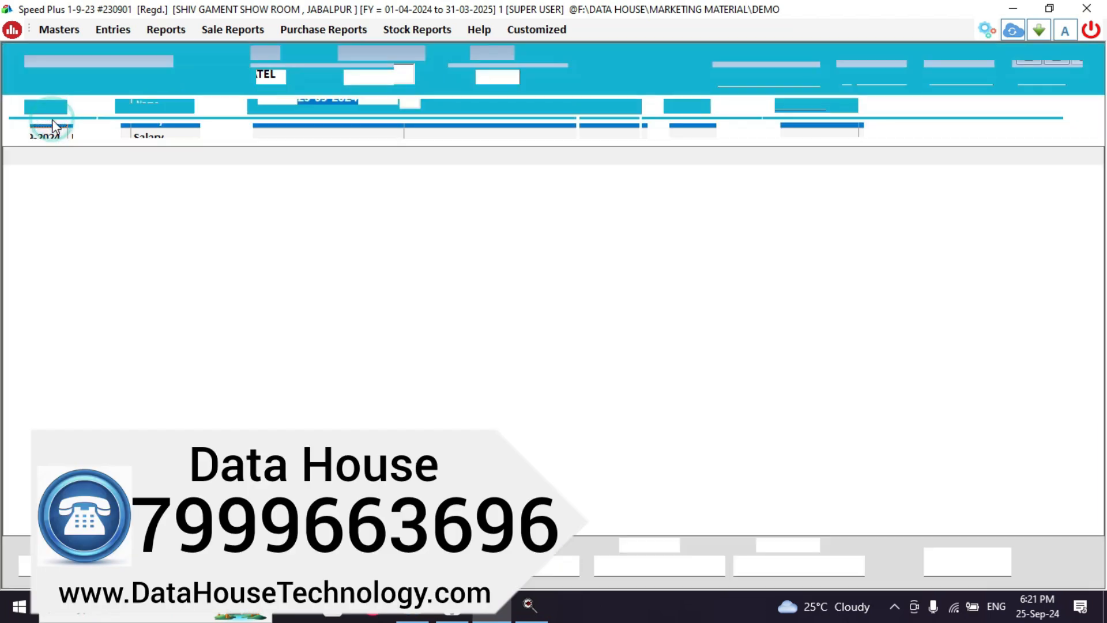
left_click(302, 77)
key("BackSpace")
key("BackSpace")
type("1")
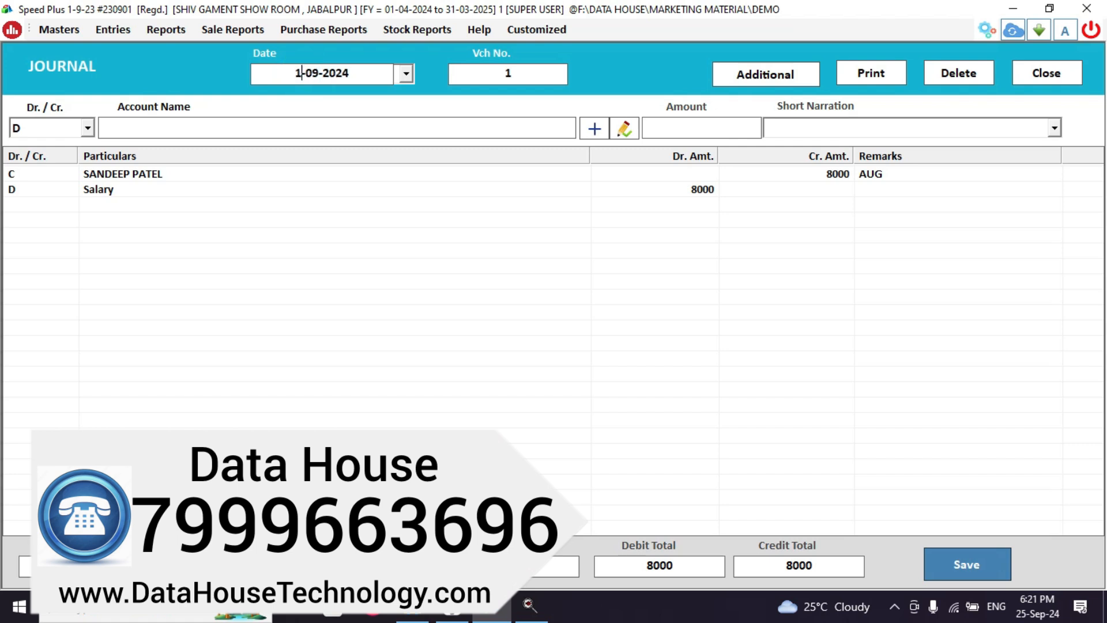
key("BackSpace")
type("8")
left_click(957, 565)
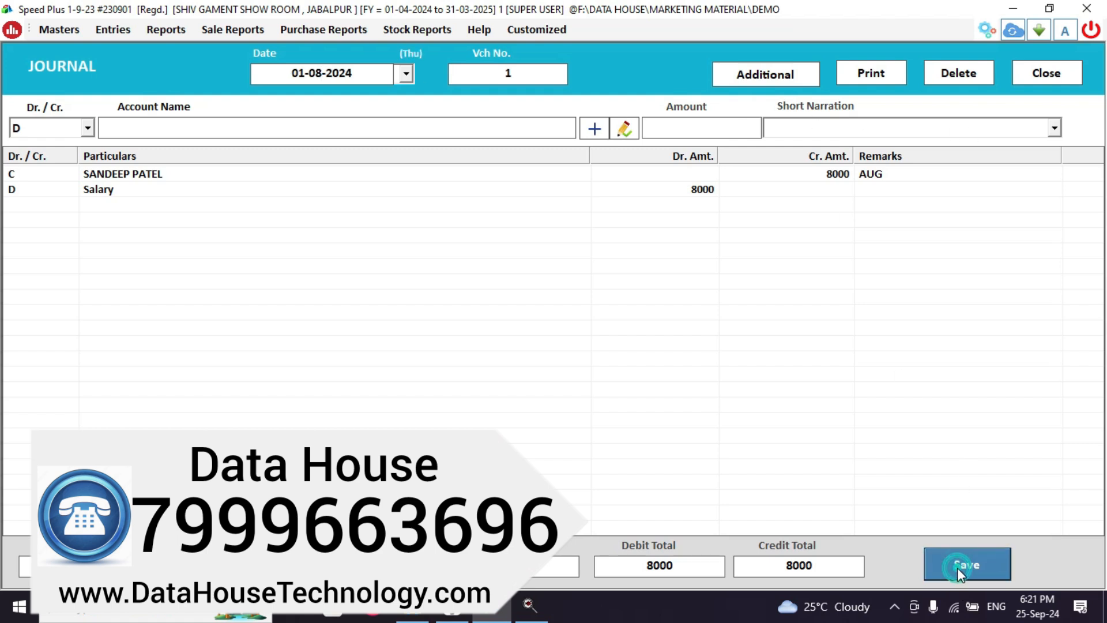
key("Return")
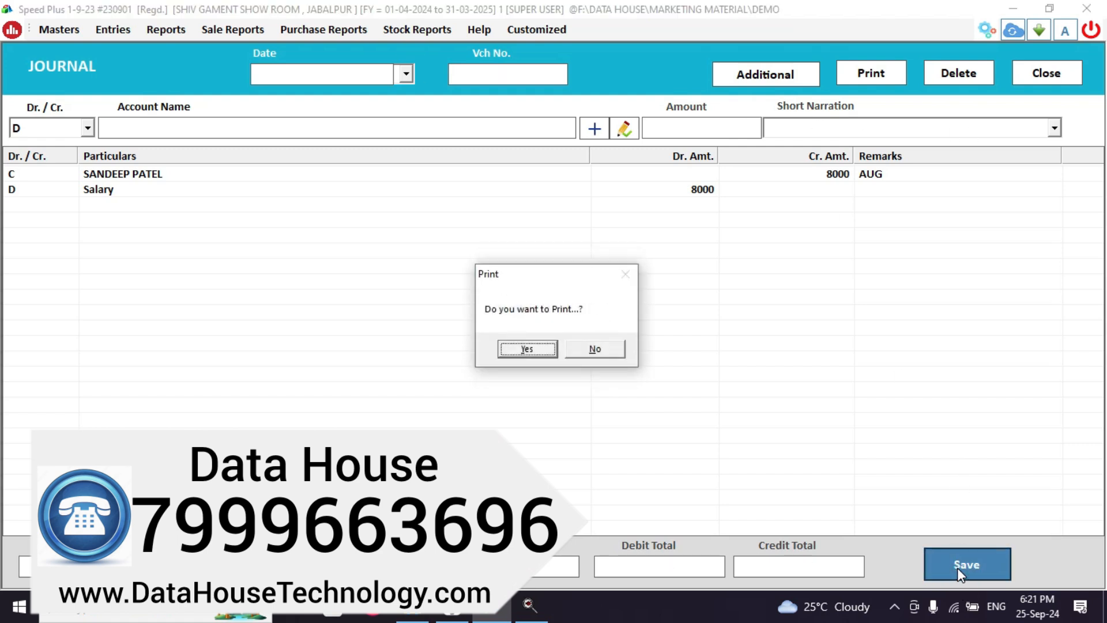
key("Tab")
key("Return")
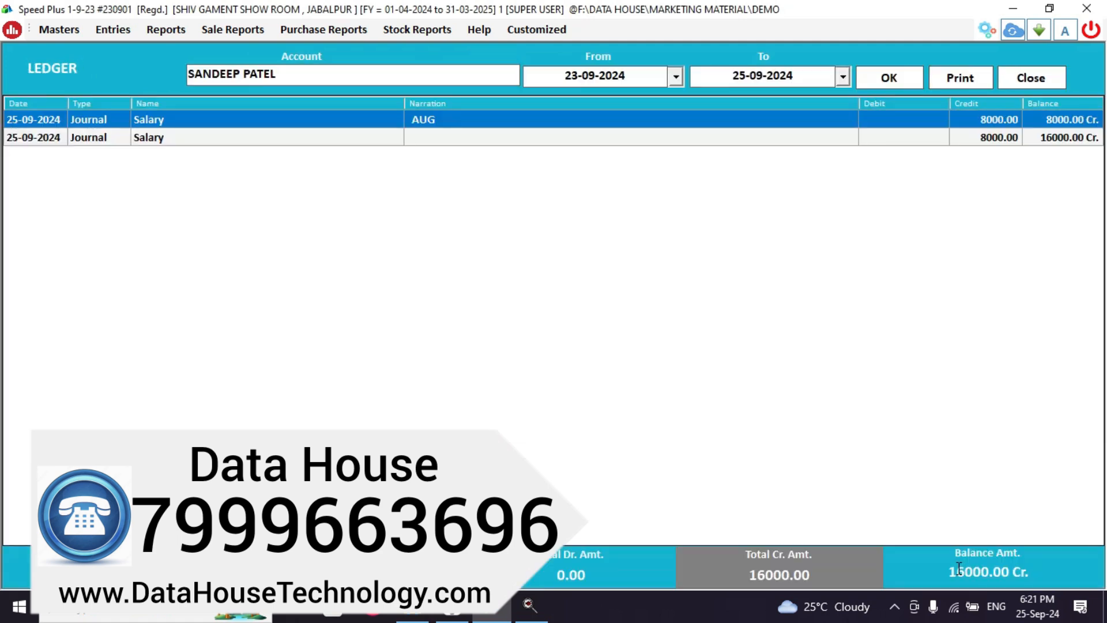
Reload the ledger from 01-08-2024 and select the remaining 25-09-2024 salary entry.
left_click(882, 81)
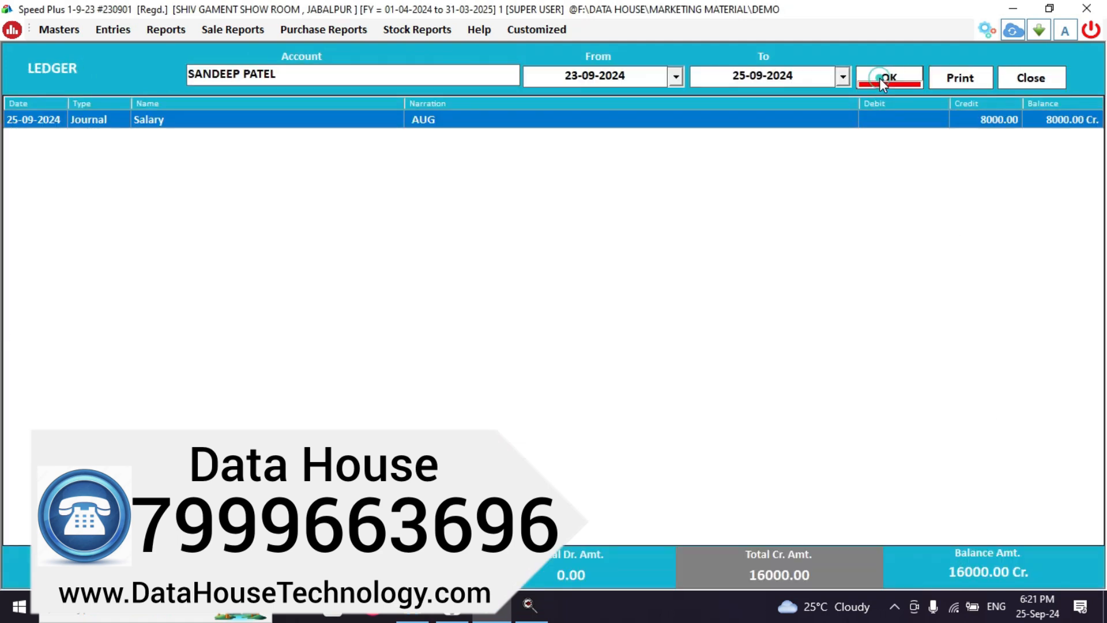
left_click(627, 78)
key("BackSpace")
key("BackSpace")
key("BackSpace")
key("BackSpace")
key("BackSpace")
key("BackSpace")
key("BackSpace")
key("BackSpace")
key("BackSpace")
key("BackSpace")
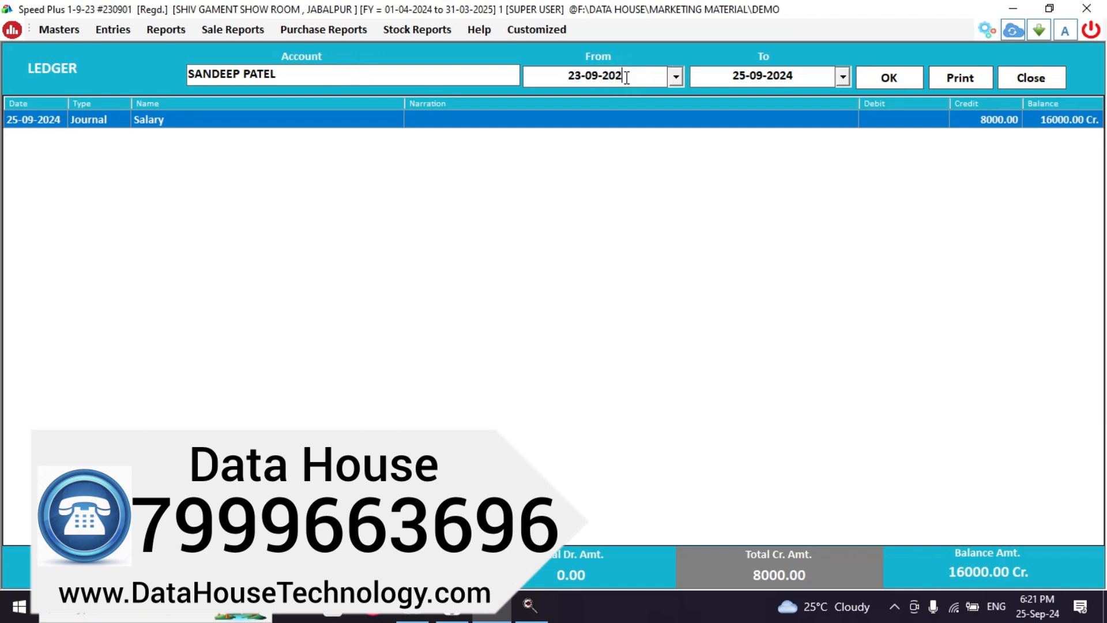
type("01-08-2024")
key("Return")
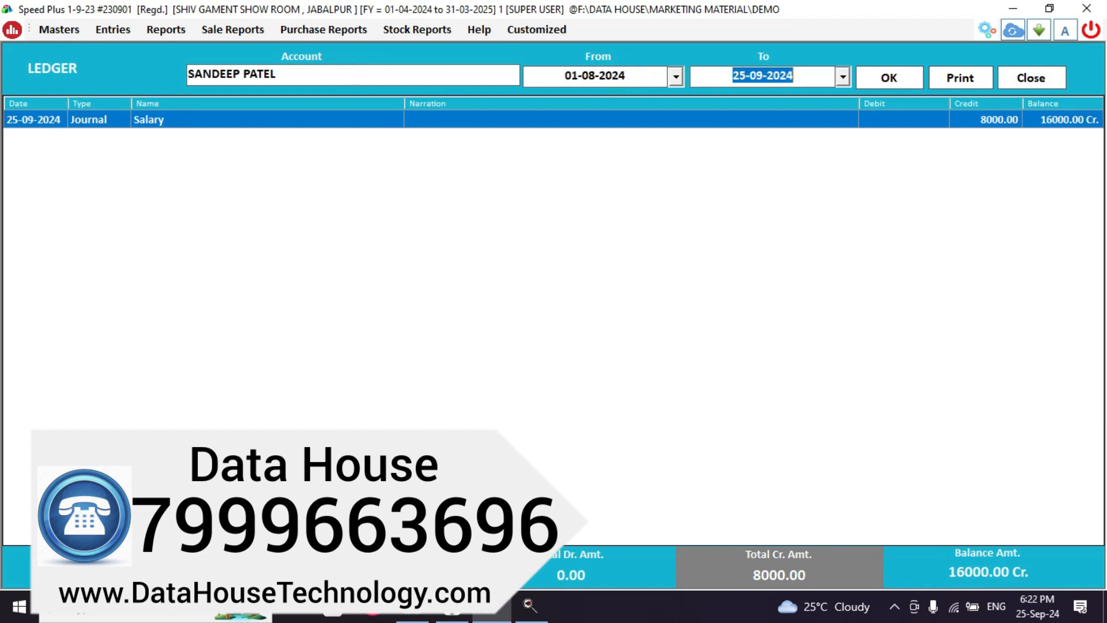
key("Return")
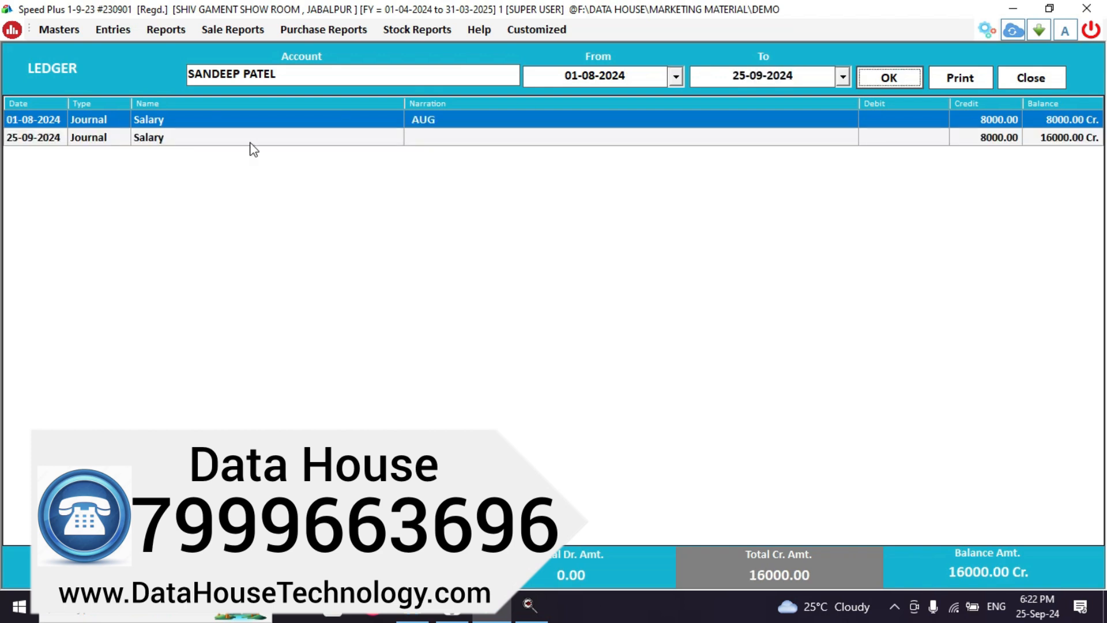
left_click(48, 141)
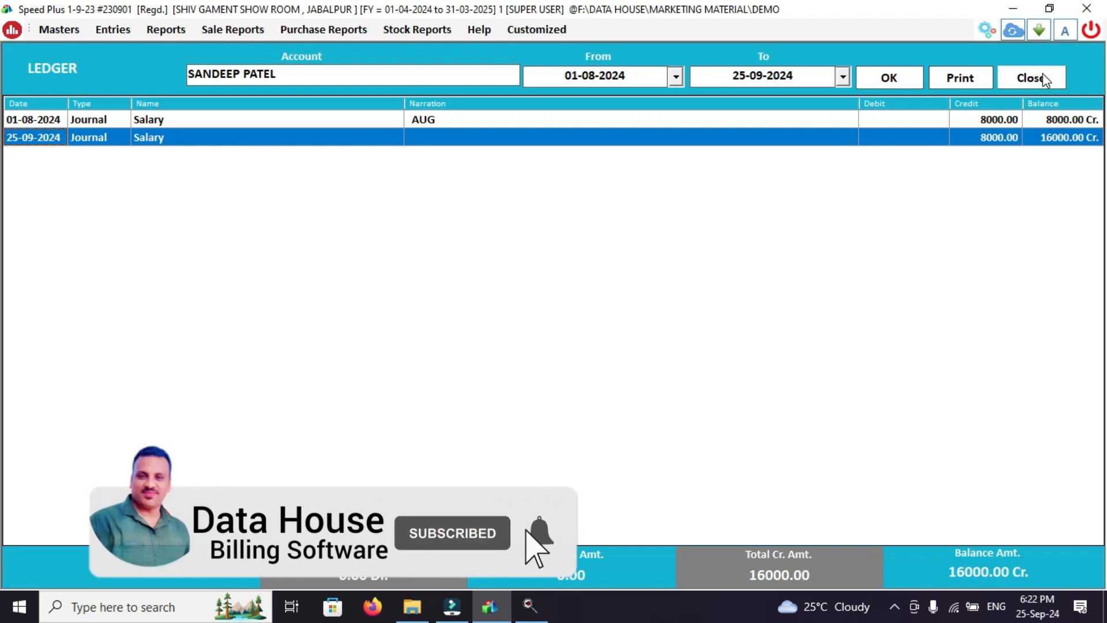
Open the 25-09-2024 salary journal and change its date to 01-09-2024.
double_click(756, 135)
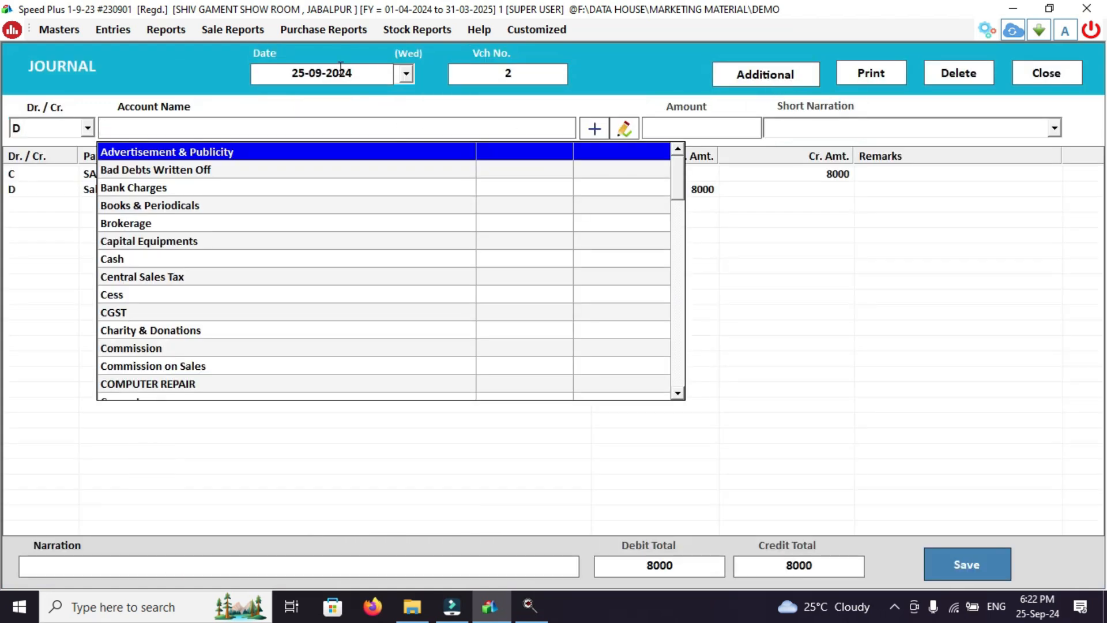
left_click(307, 81)
key("BackSpace")
key("BackSpace")
type("1")
left_click(1018, 285)
left_click(358, 75)
key("Return")
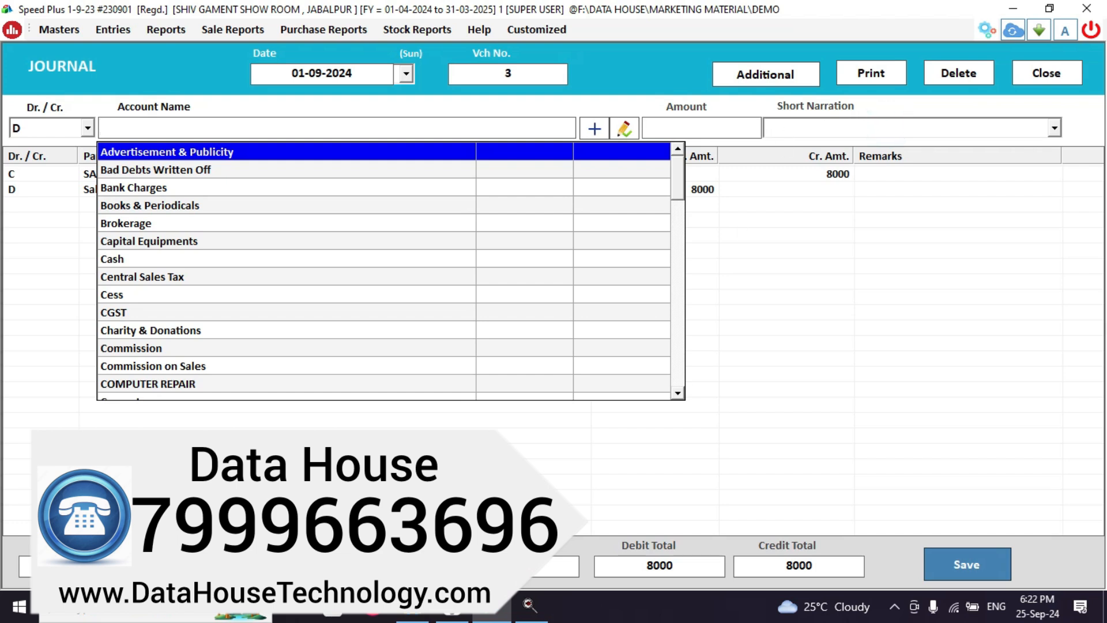
Save the redated journal without printing and close the Journal window.
left_click(941, 569)
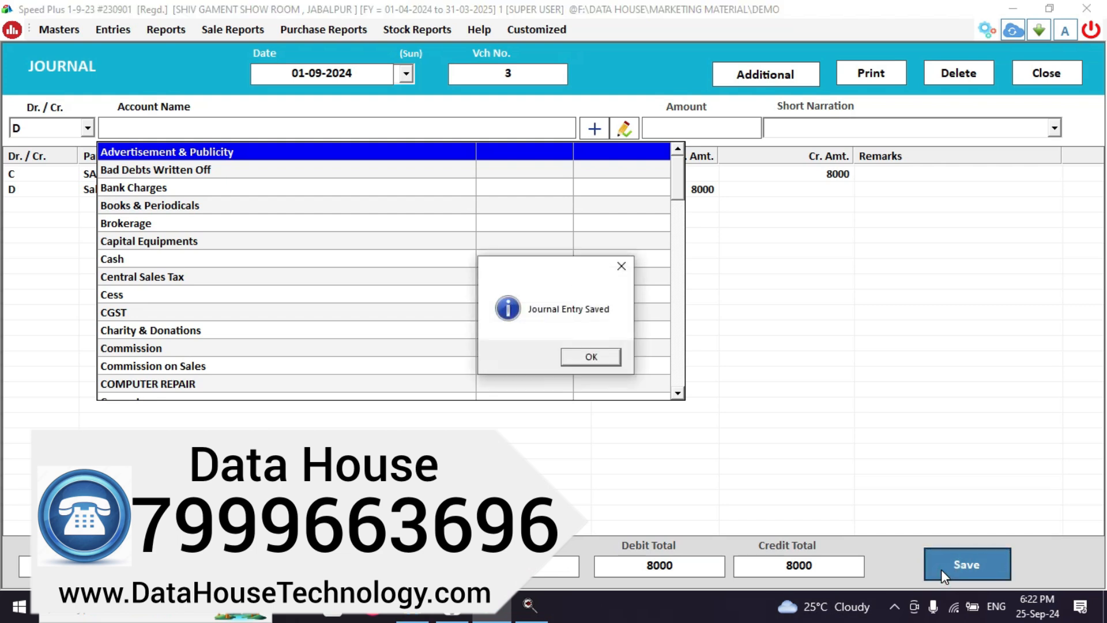
key("Return")
key("Right")
key("Return")
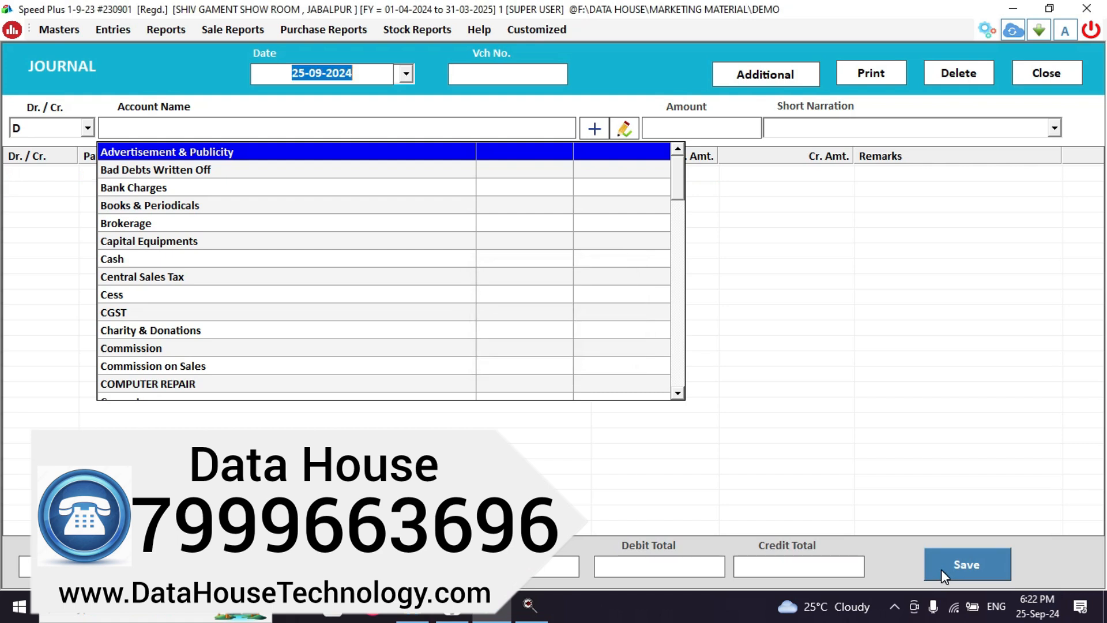
key("Escape")
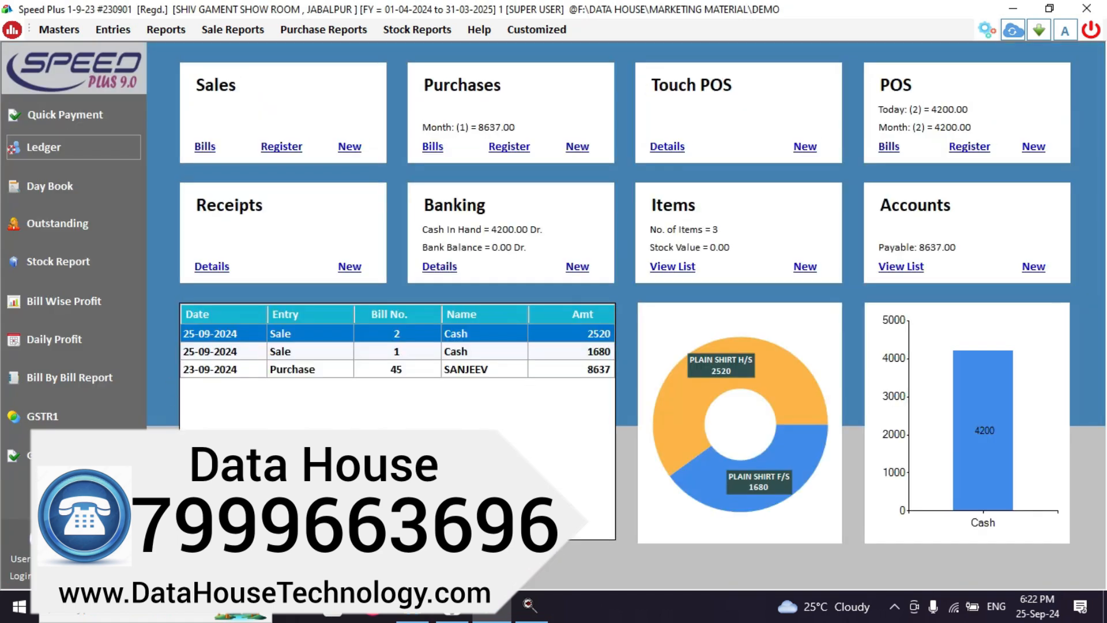
left_click(36, 147)
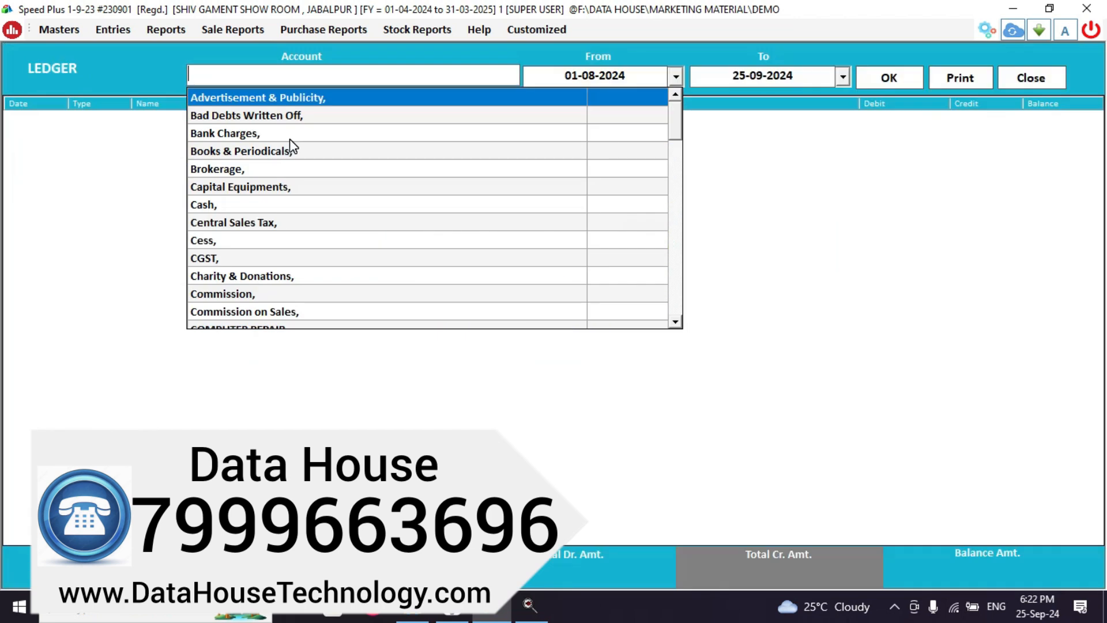
type("SAN")
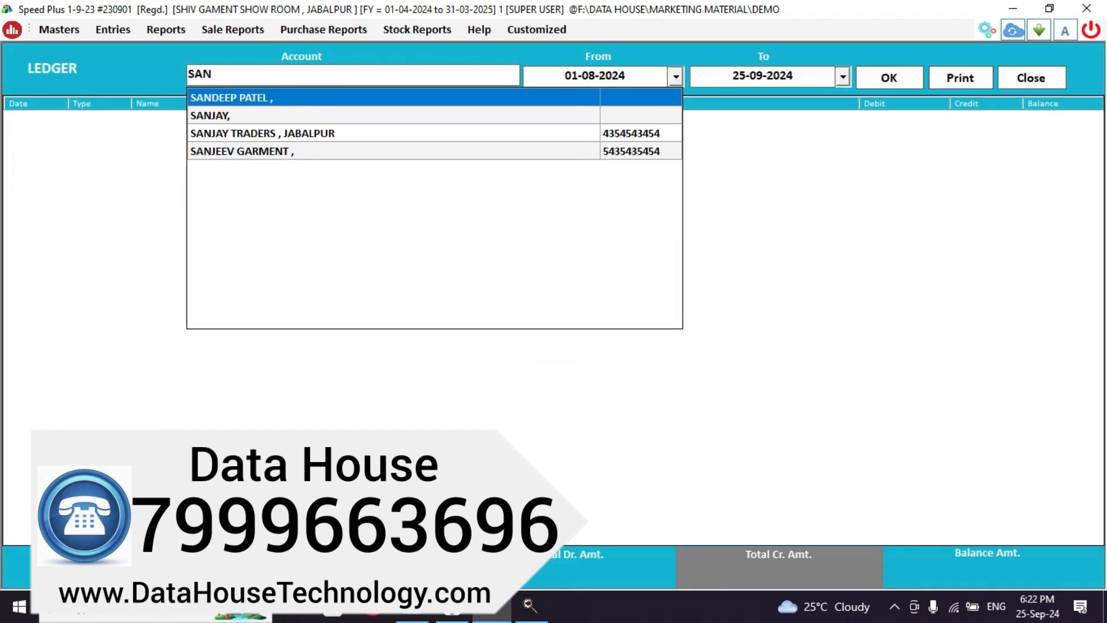
key("Return")
key("Return")
key("Return")
key("Return")
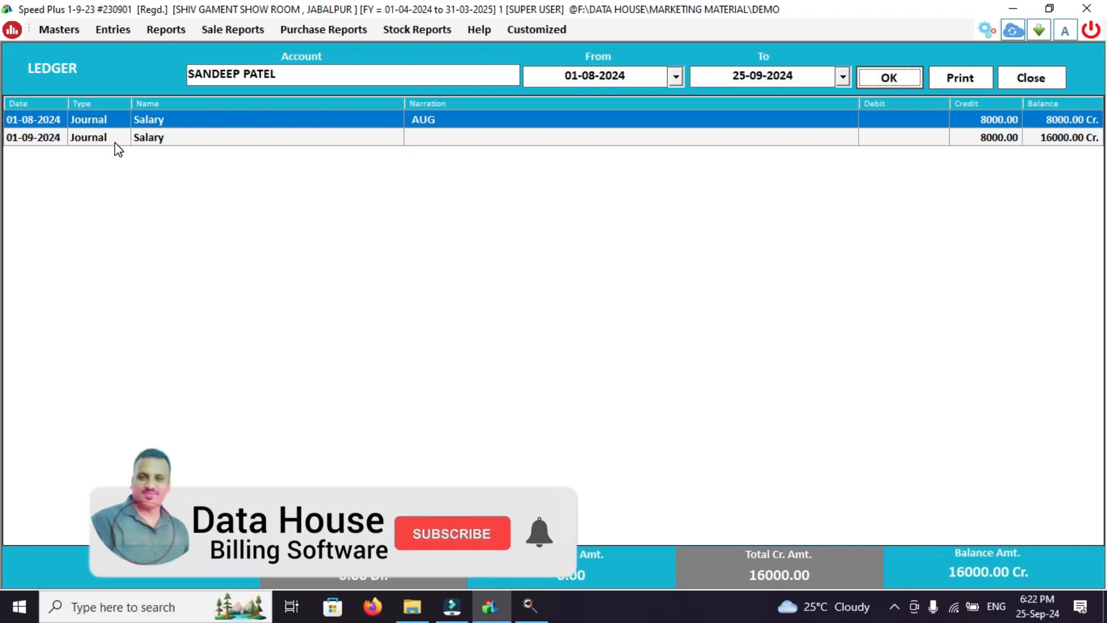
key("Escape")
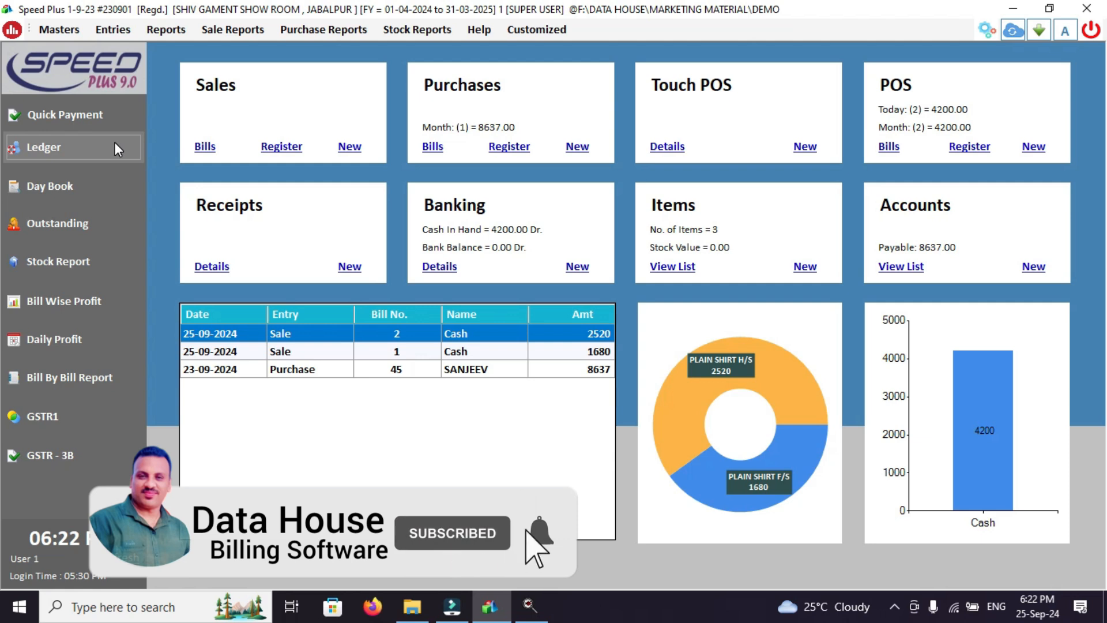
Start a 02-09-2024 HDFC BANK quick payment to the employee's account, skipping cheque details.
left_click(38, 109)
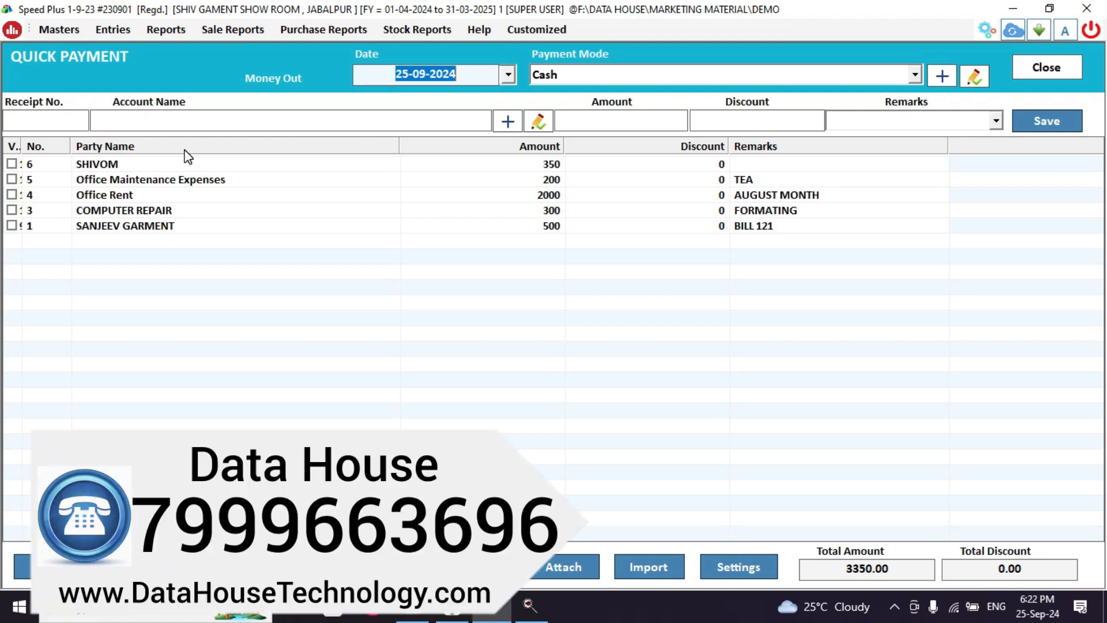
type("2")
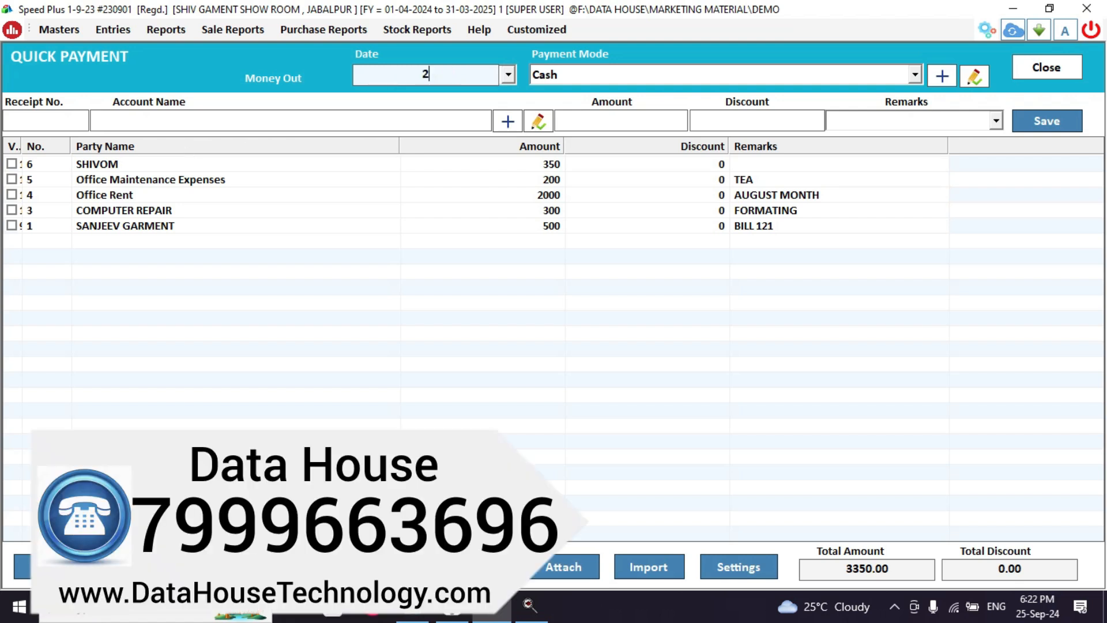
type("-9")
key("Return")
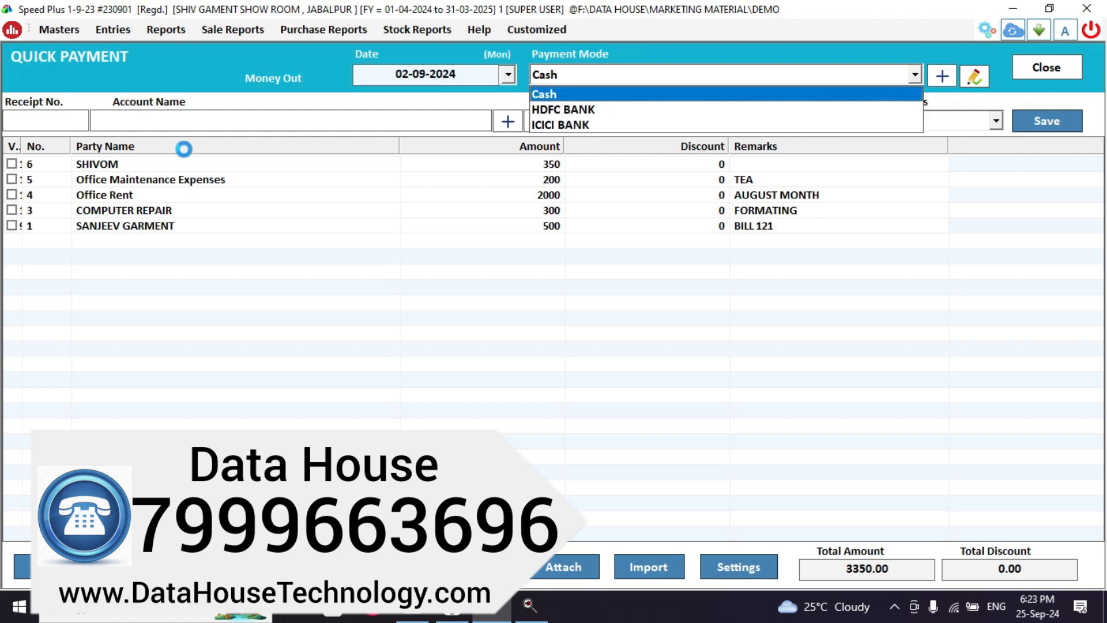
key("Down")
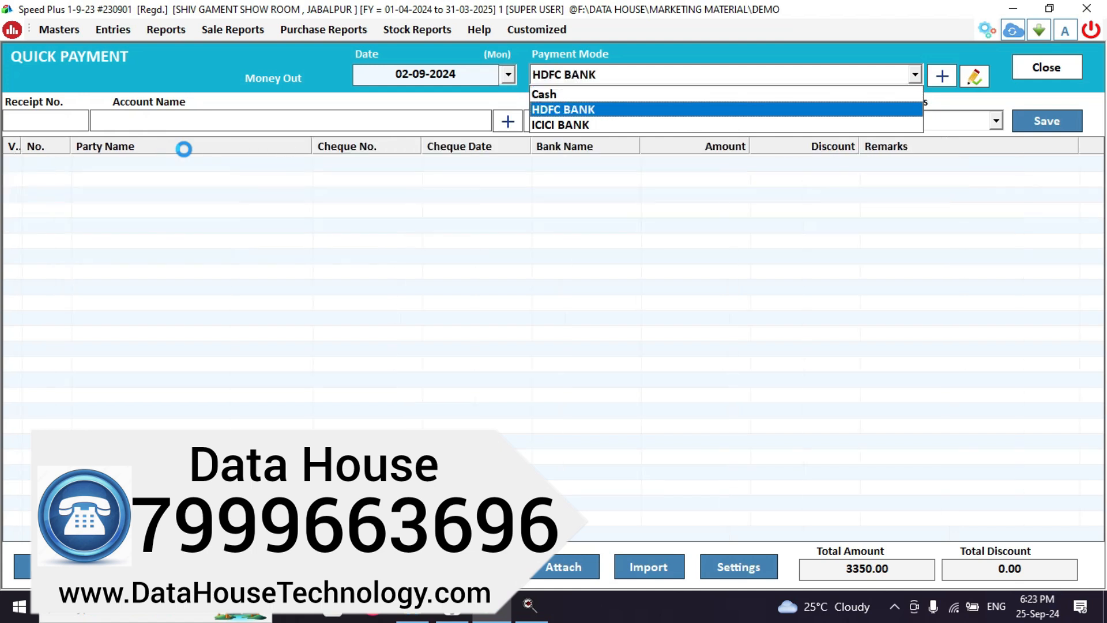
key("Return")
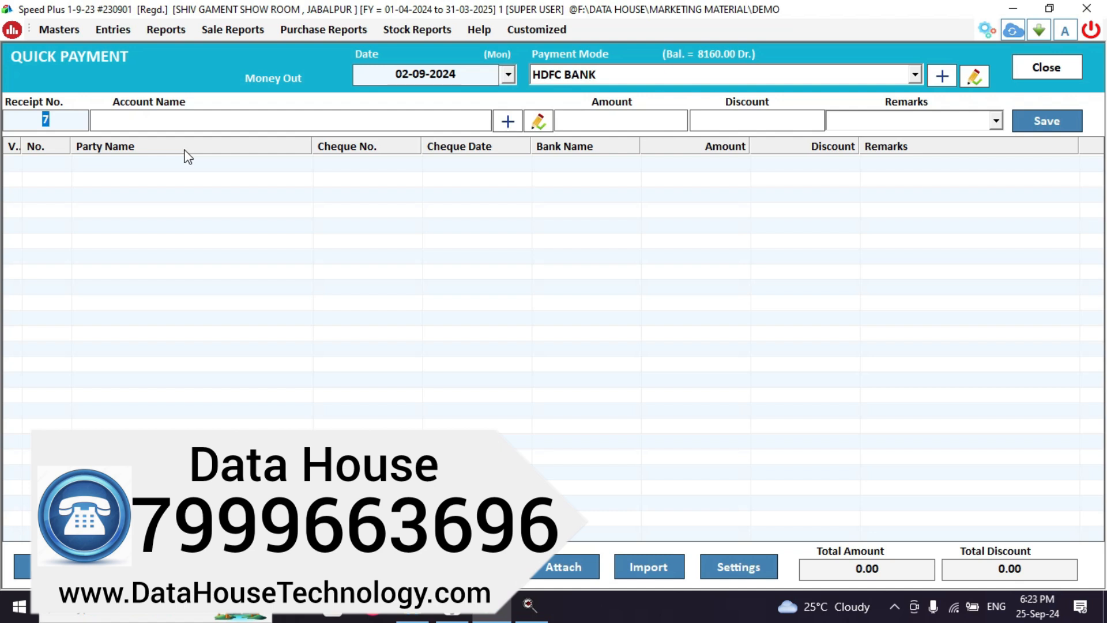
left_click(547, 75)
key("Return")
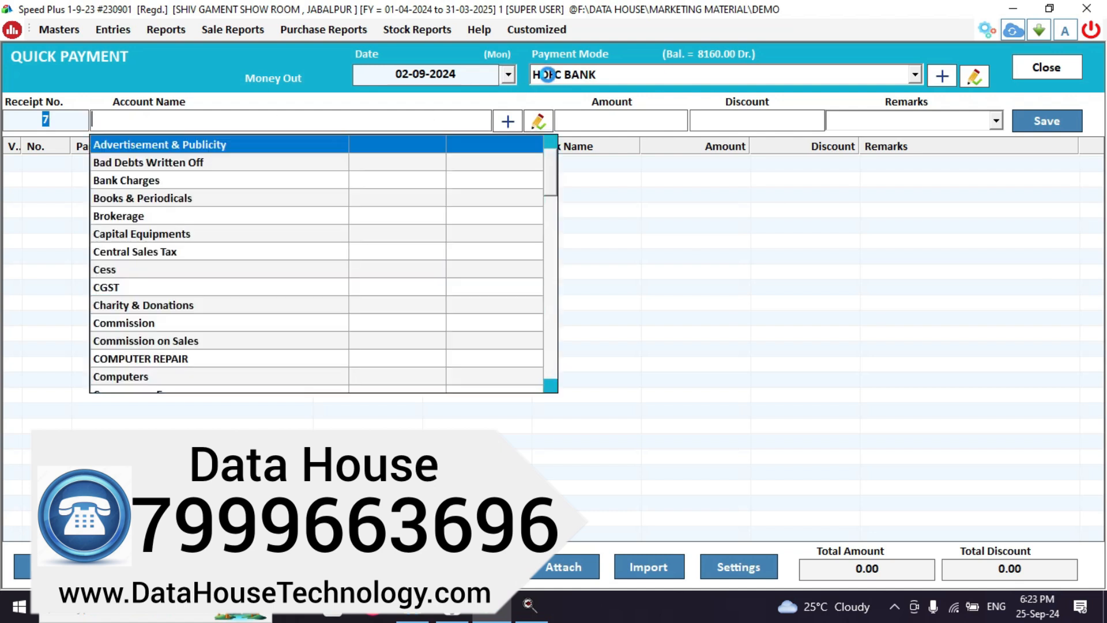
type("SAND")
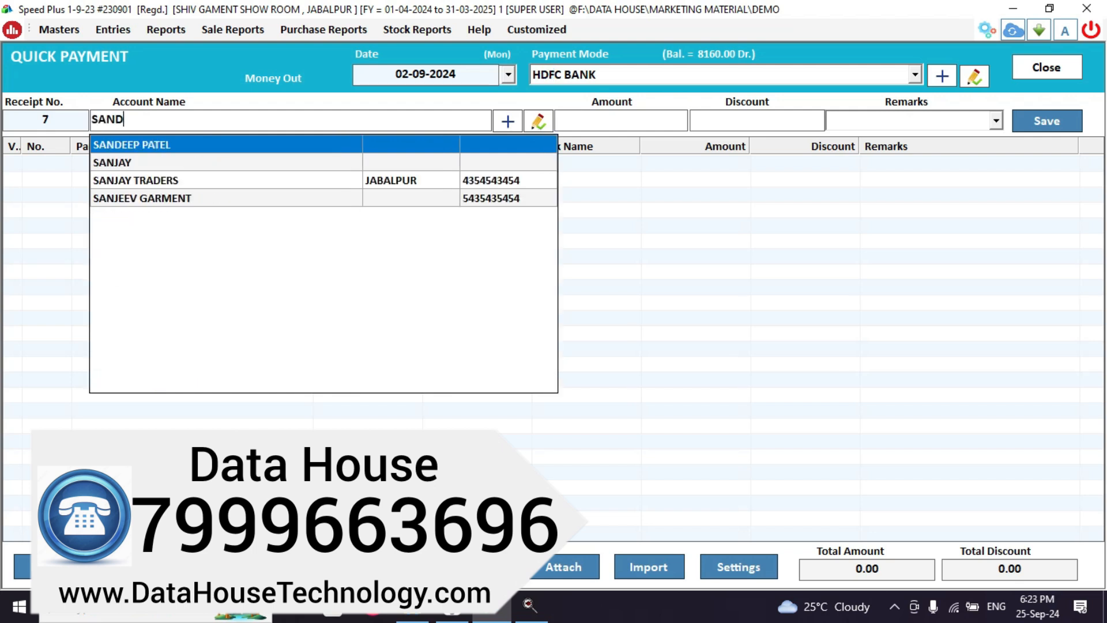
key("Return")
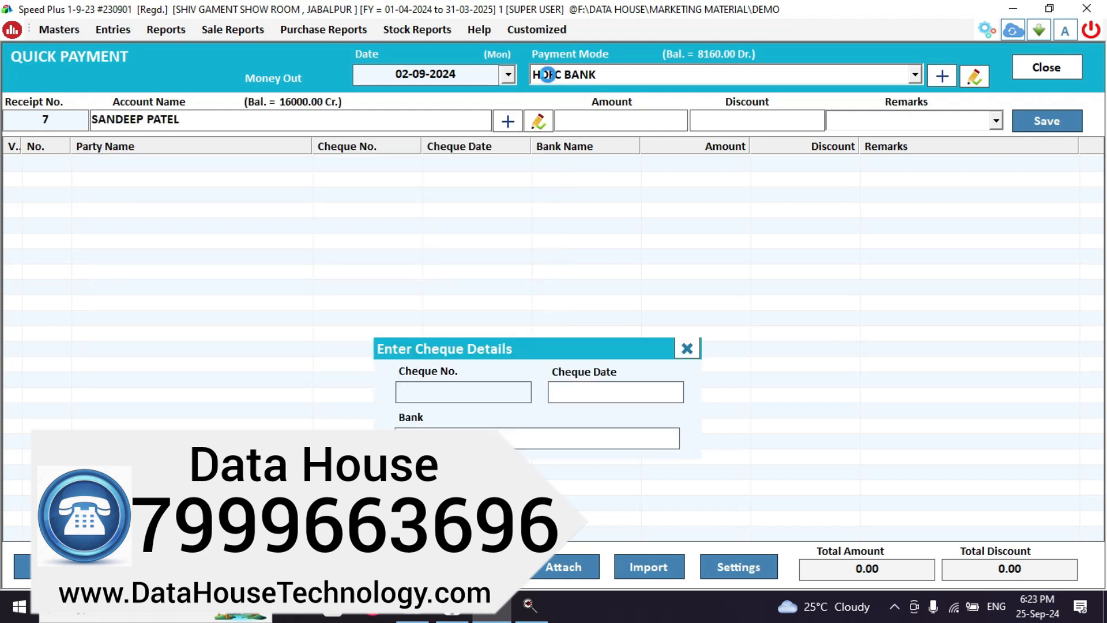
key("Return")
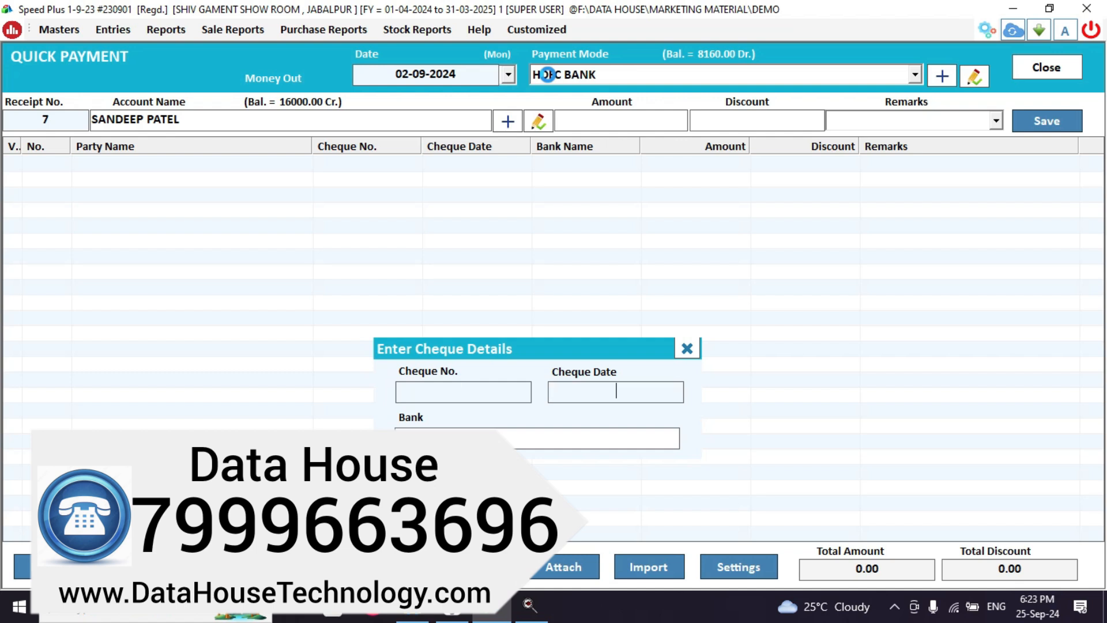
key("Return")
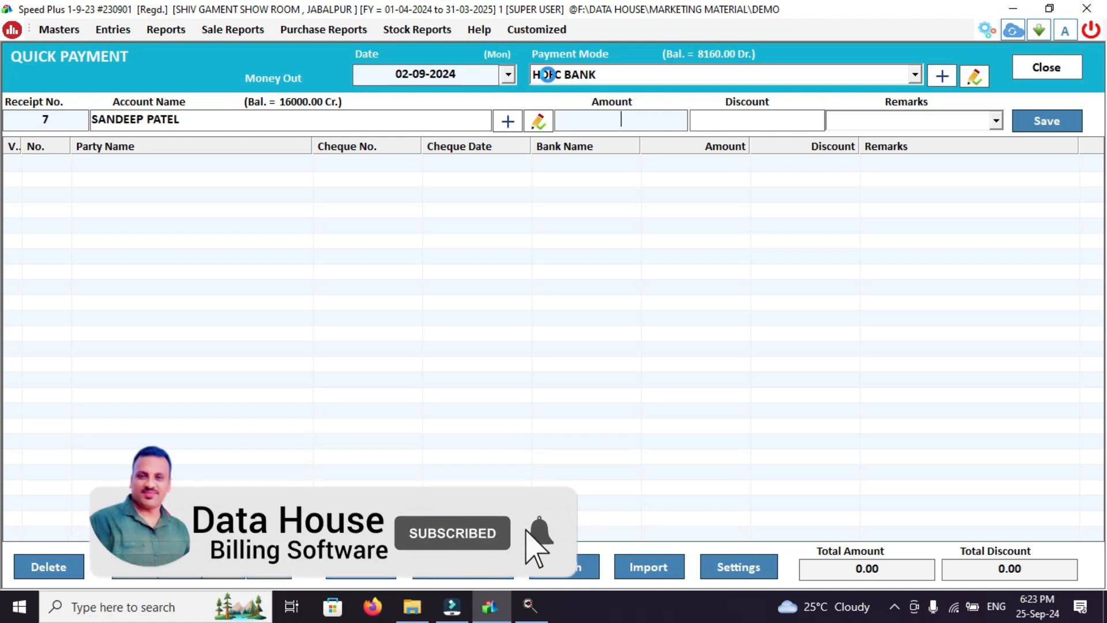
Enter amount 7000, discount 1000 and remarks '3 AP SENT', then save and close.
type("7")
type("000")
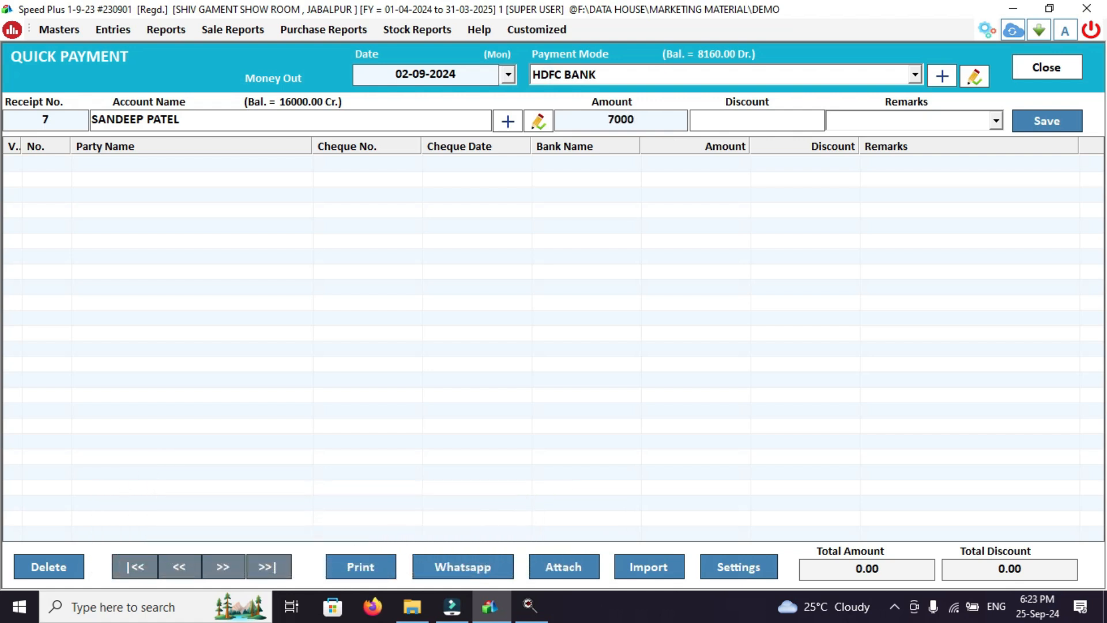
key("Return")
type("1000")
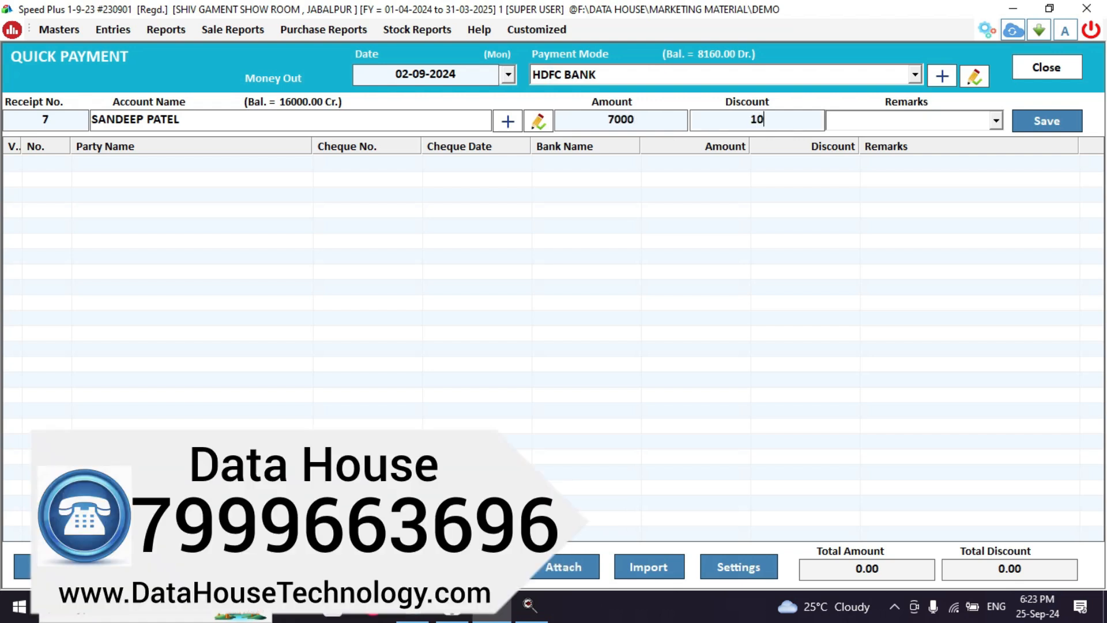
left_click(640, 113)
left_click(813, 118)
left_click(860, 116)
type("3 AP SENT")
left_click(1064, 127)
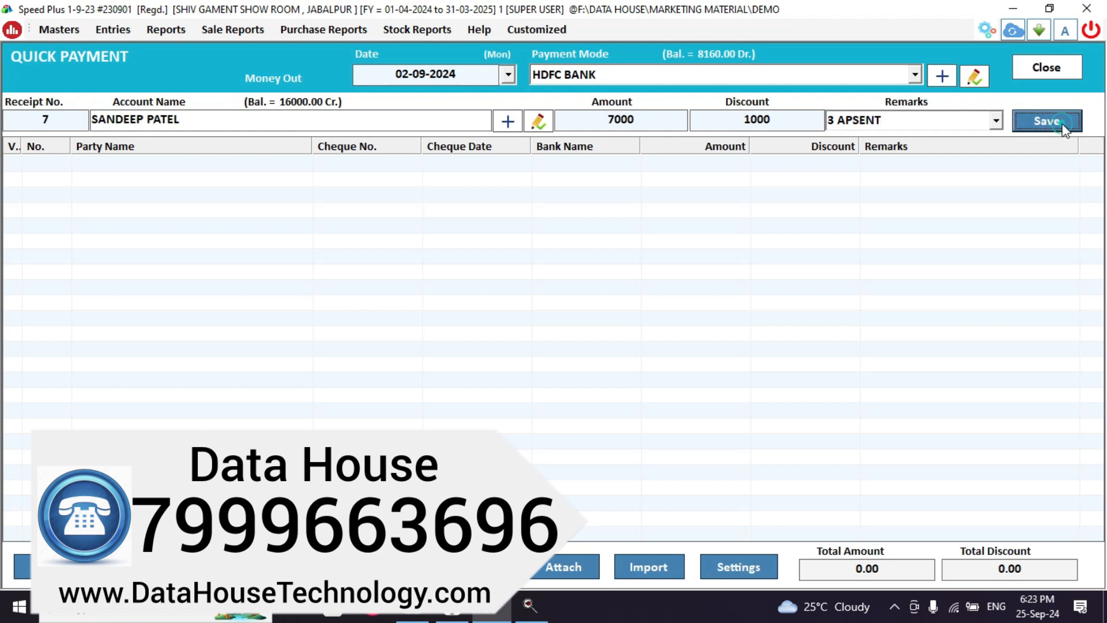
key("Return")
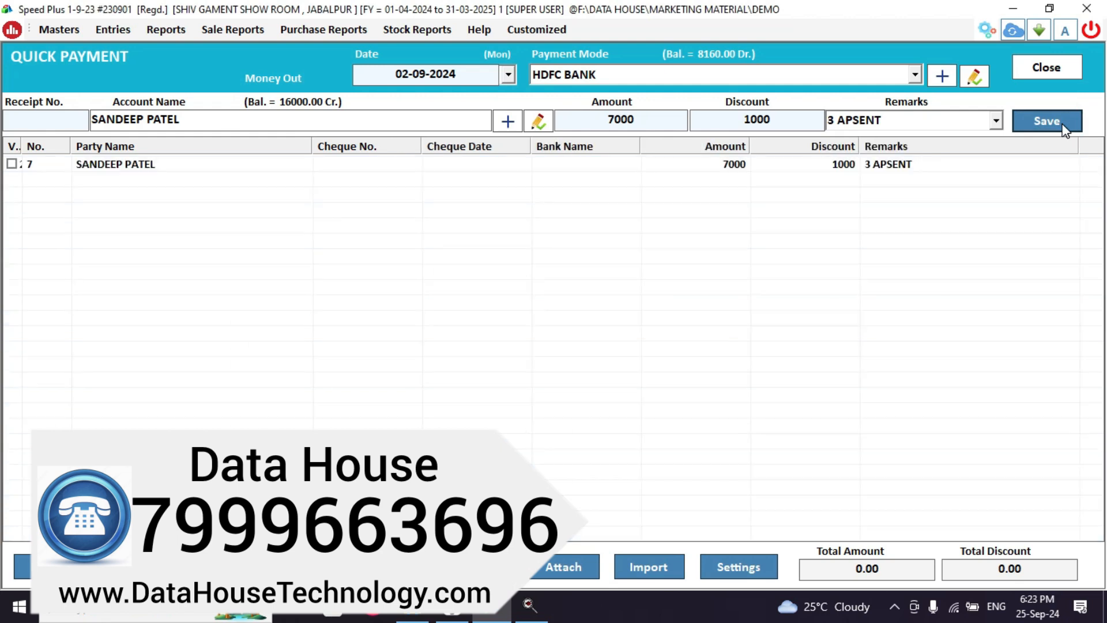
left_click(1060, 70)
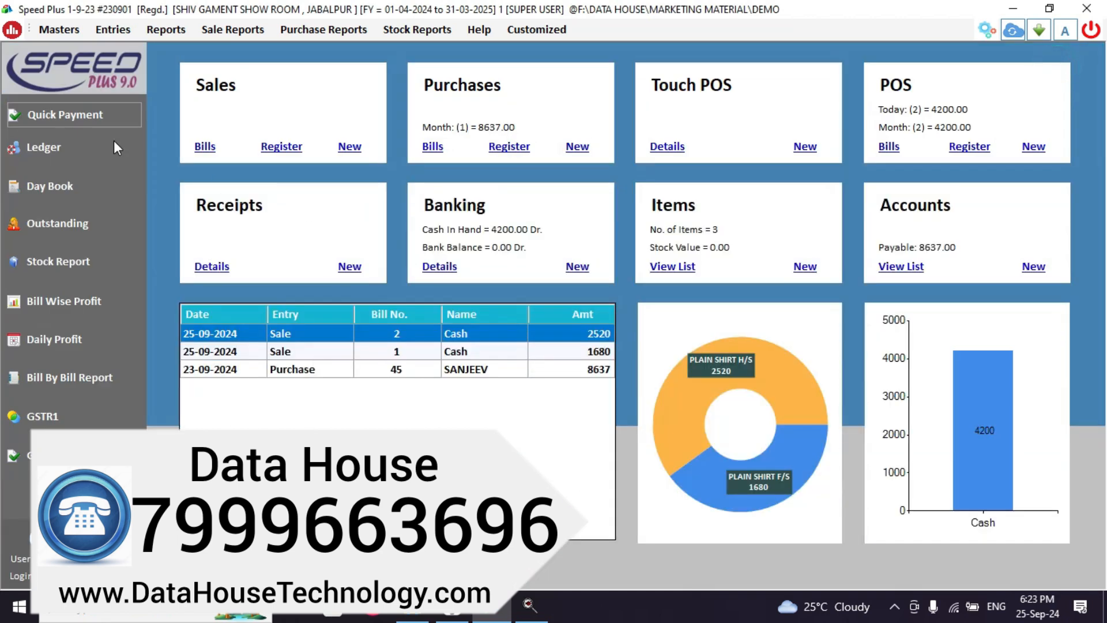
left_click(79, 139)
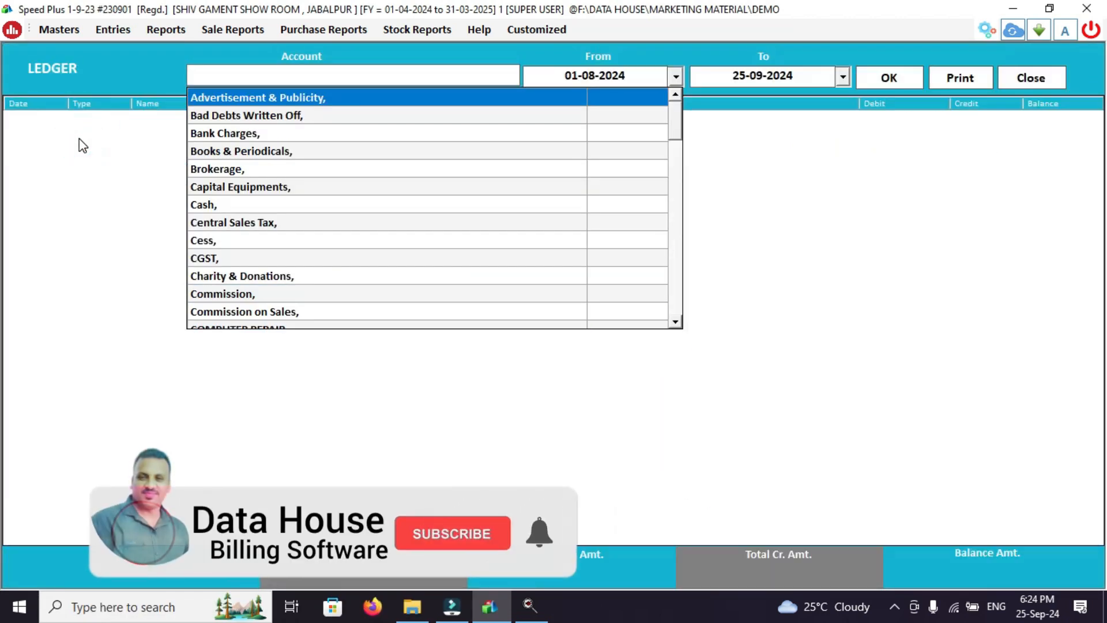
type("SA")
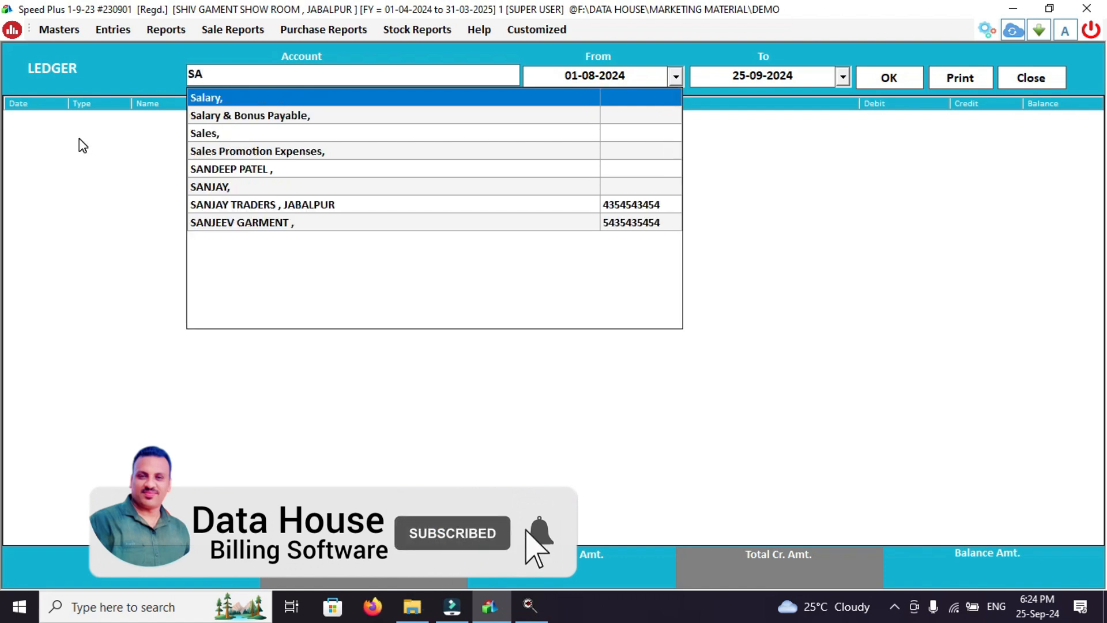
type("N")
key("Return")
key("Return")
key("Return")
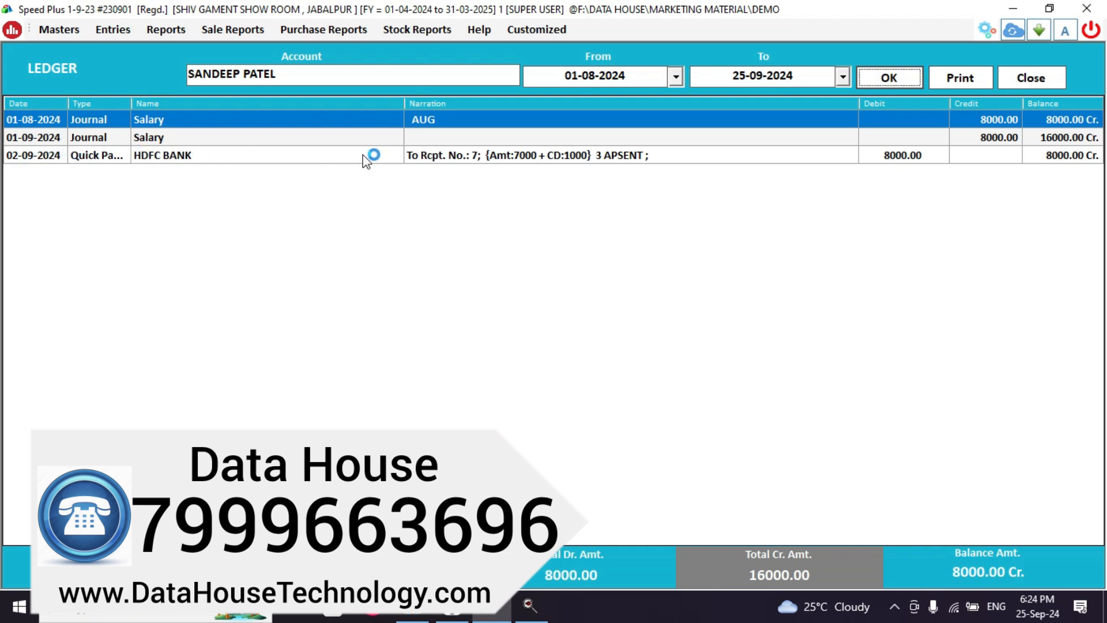
left_click(109, 140)
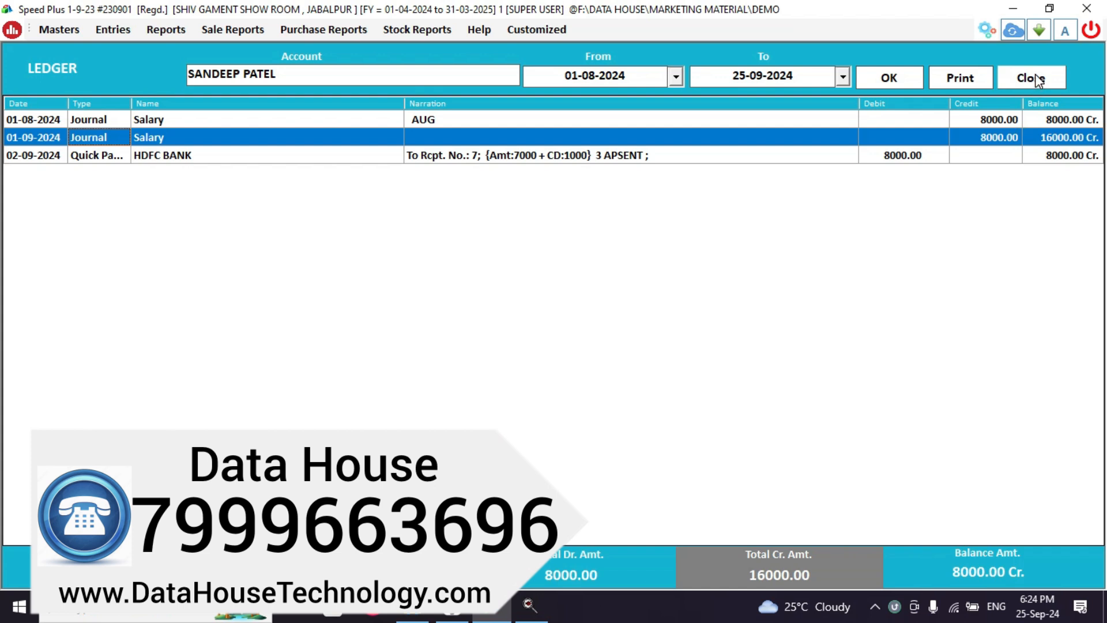
left_click(1036, 80)
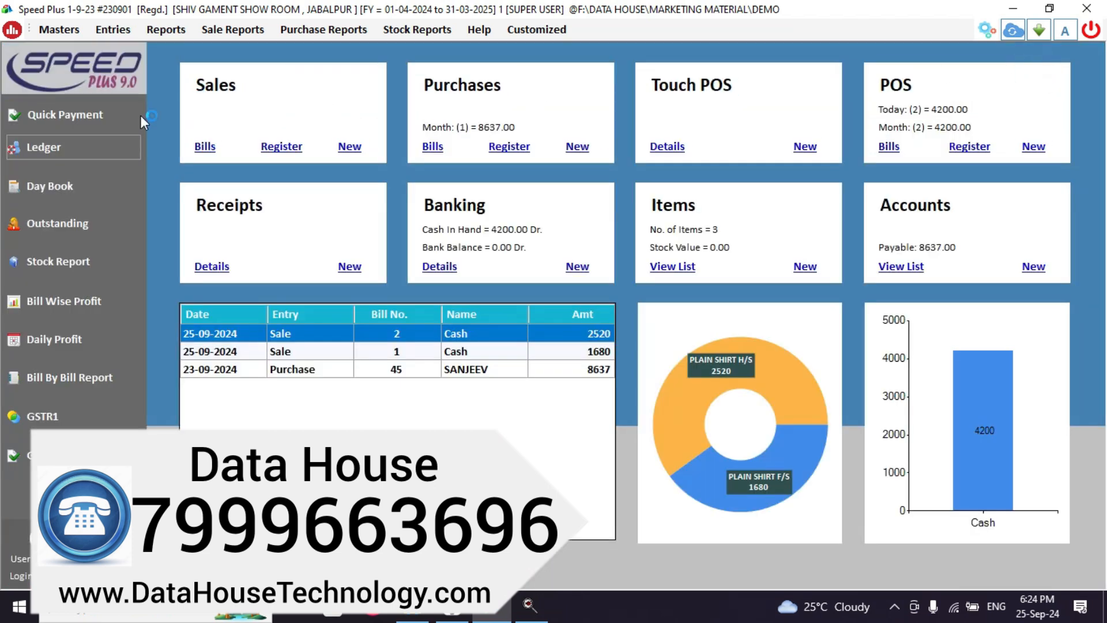
Start a 01-10-2024 HDFC BANK quick payment to the employee's account.
left_click(19, 120)
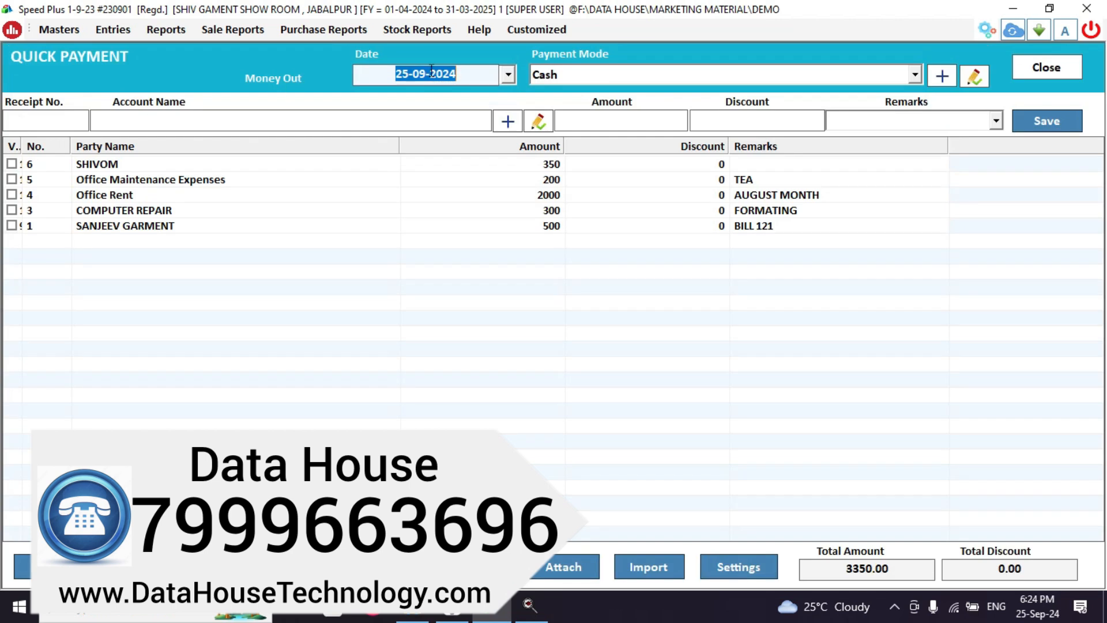
key("BackSpace")
type("1-10")
type("-202")
type("4")
key("Return")
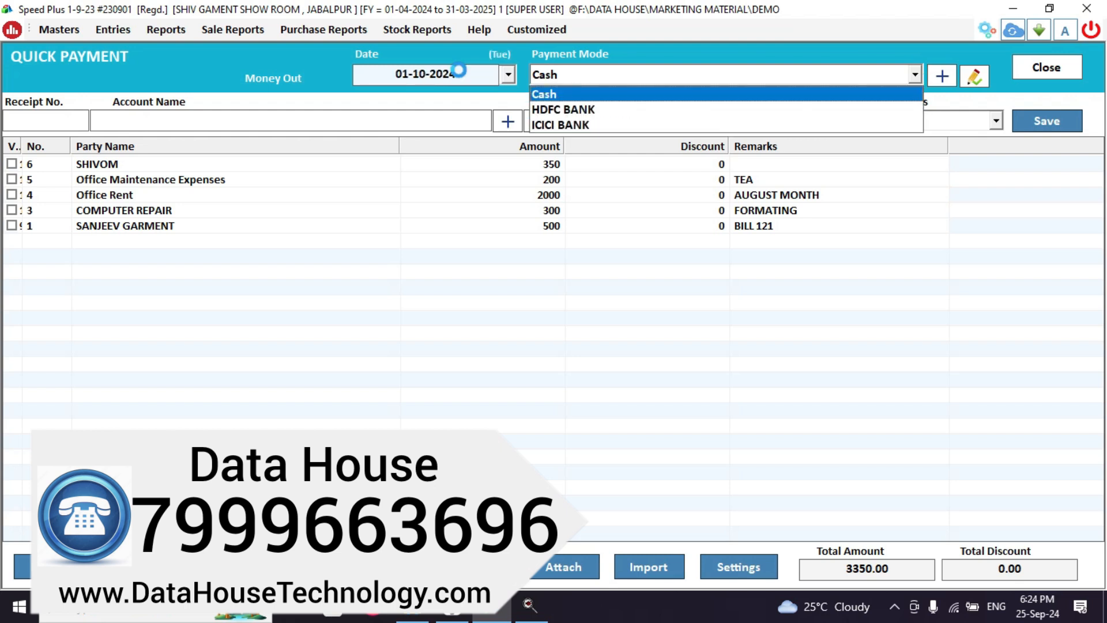
key("Down")
key("Return")
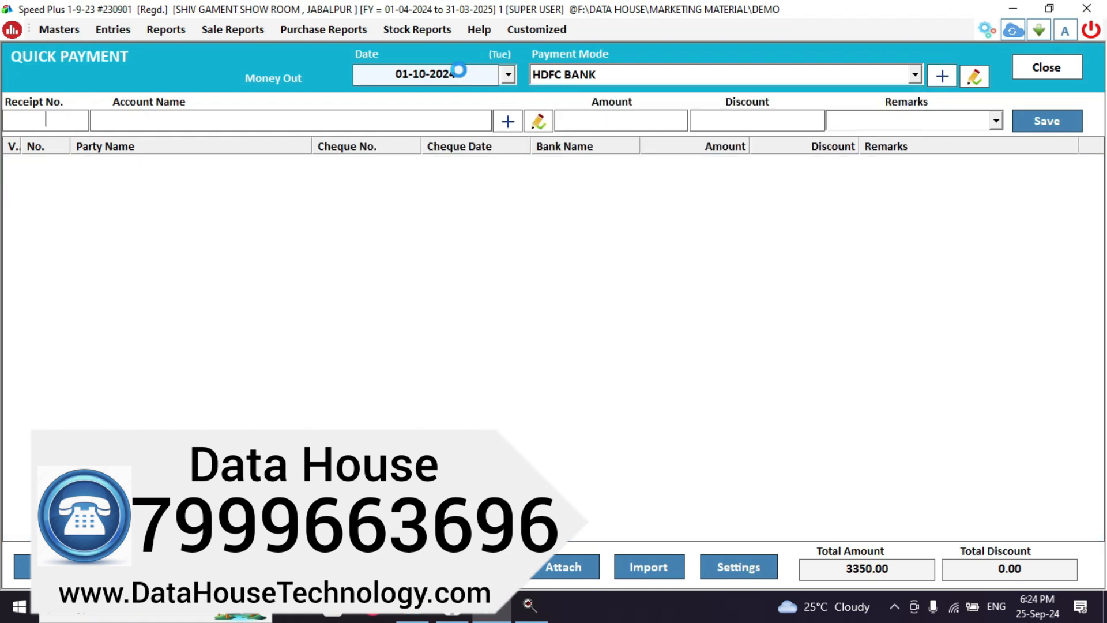
type("SAND")
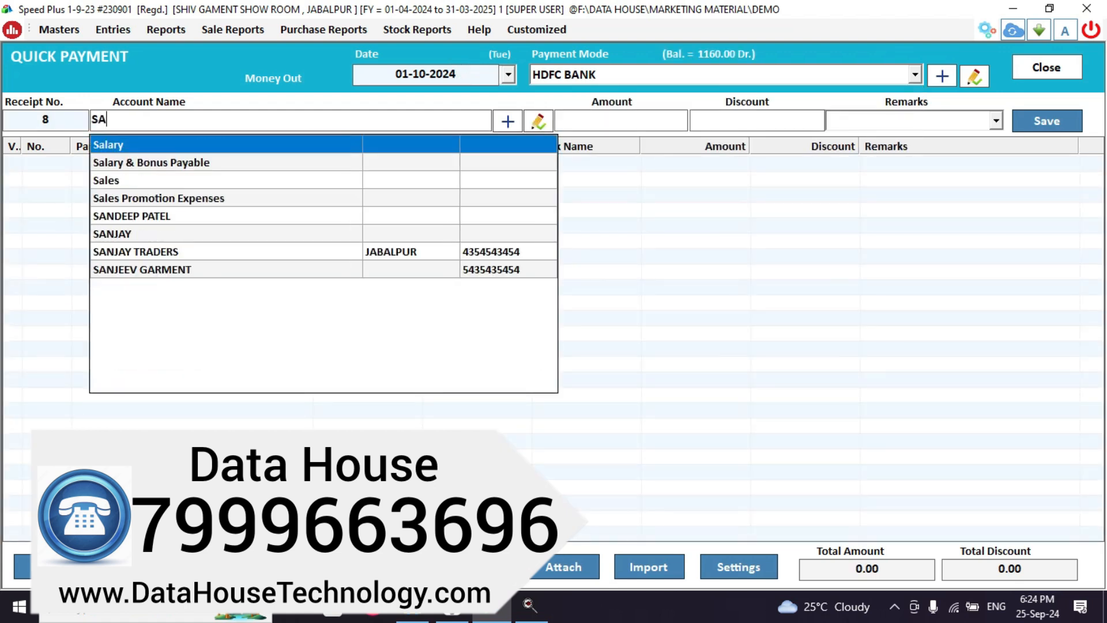
key("Return")
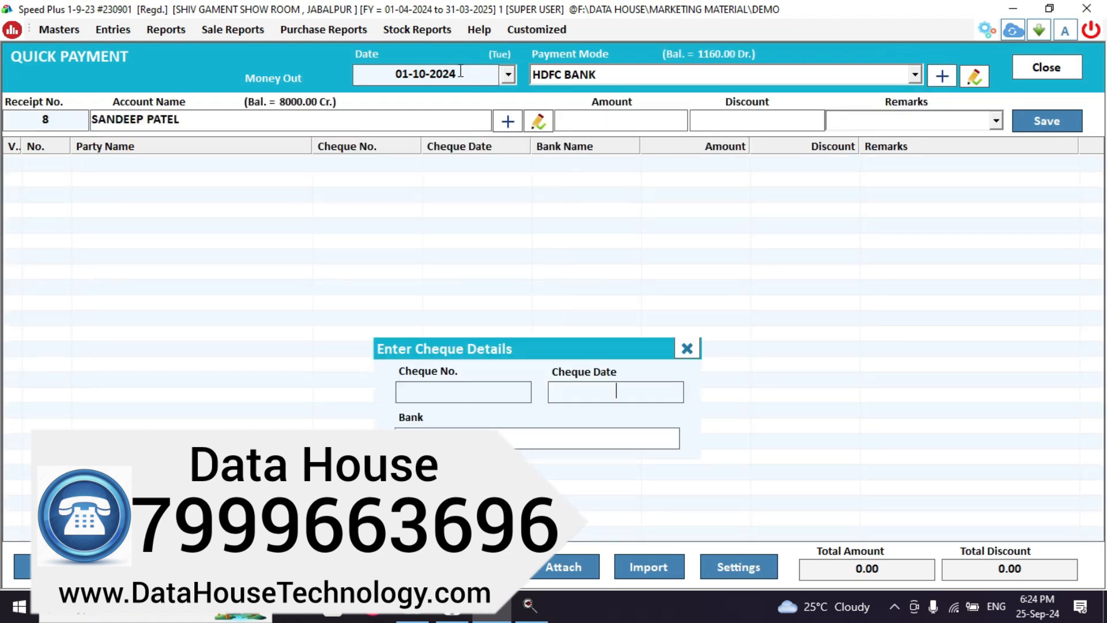
Skip cheque details, enter amount 8000, and save and close the payment.
key("Return")
key("Return")
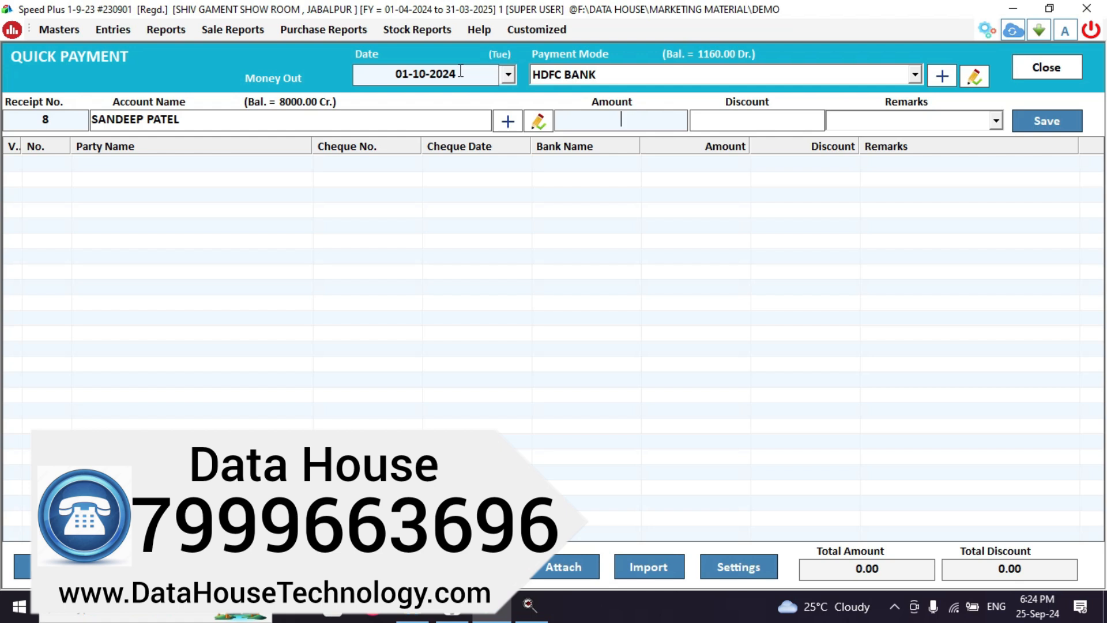
type("8000")
key("Return")
key("Return")
key("Return")
key("Return")
key("Escape")
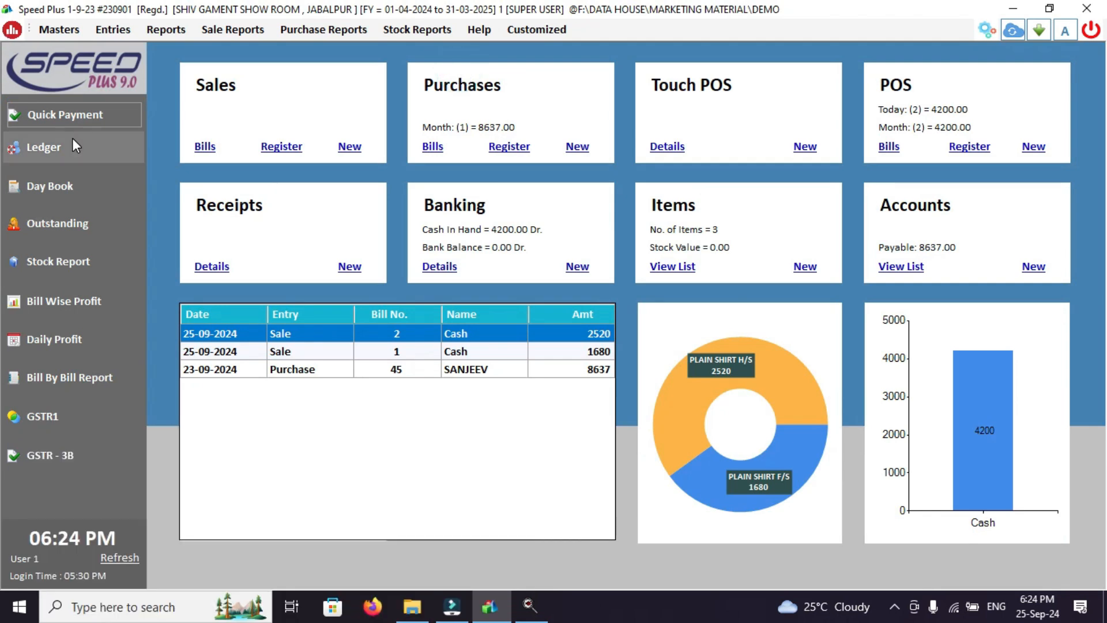
left_click(73, 140)
type("SAN")
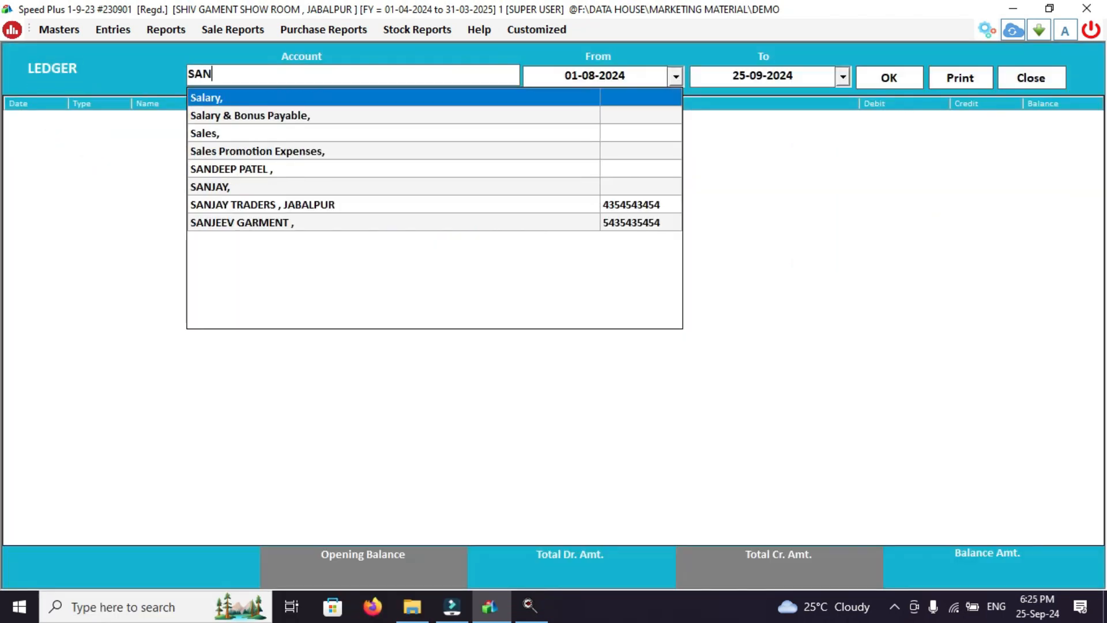
type("D")
key("Return")
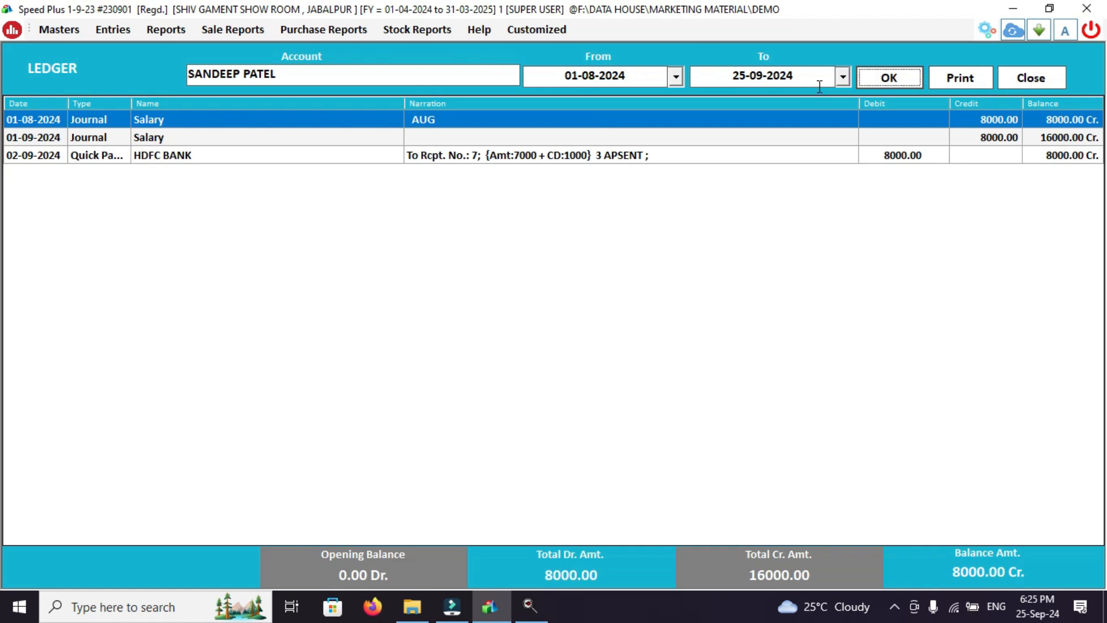
left_click(765, 76)
left_click(762, 75)
key("BackSpace")
key("BackSpace")
type("100")
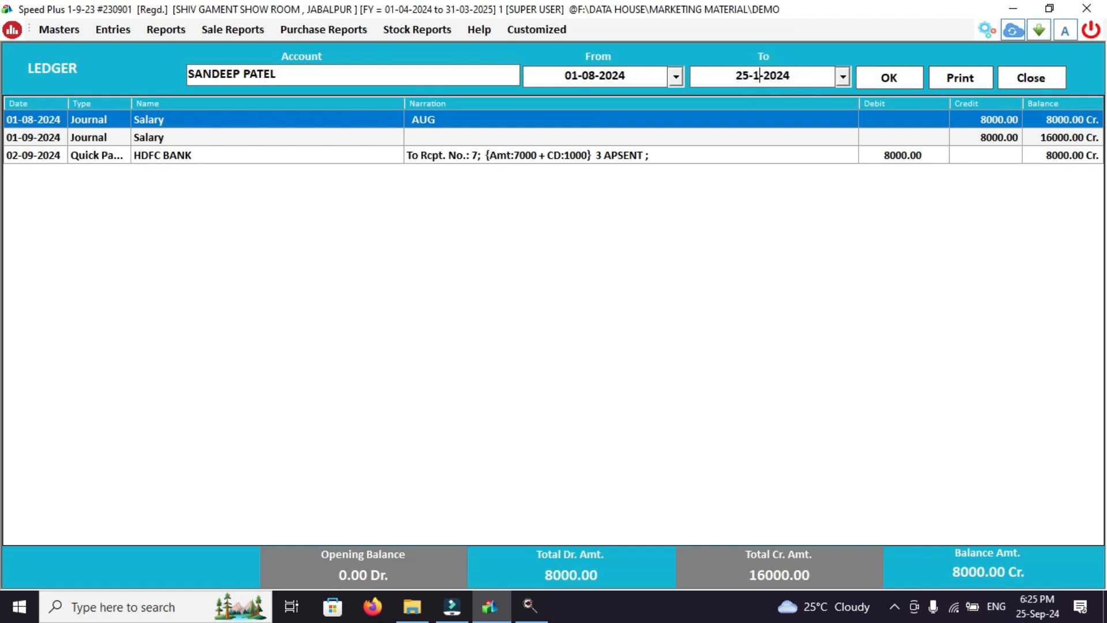
key("BackSpace")
left_click(871, 84)
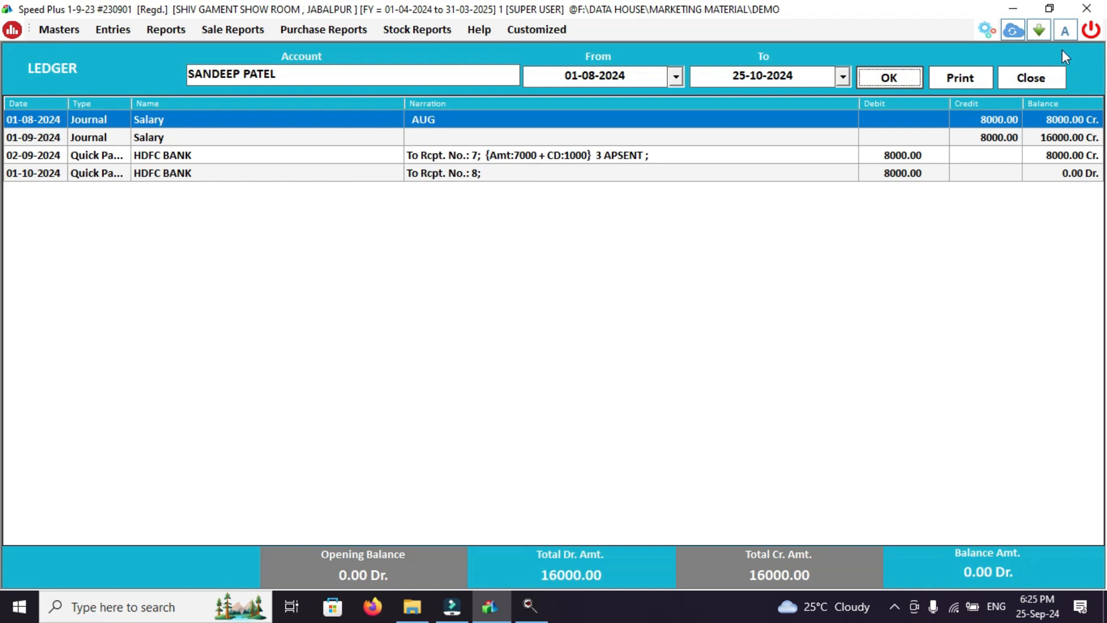
left_click(1030, 79)
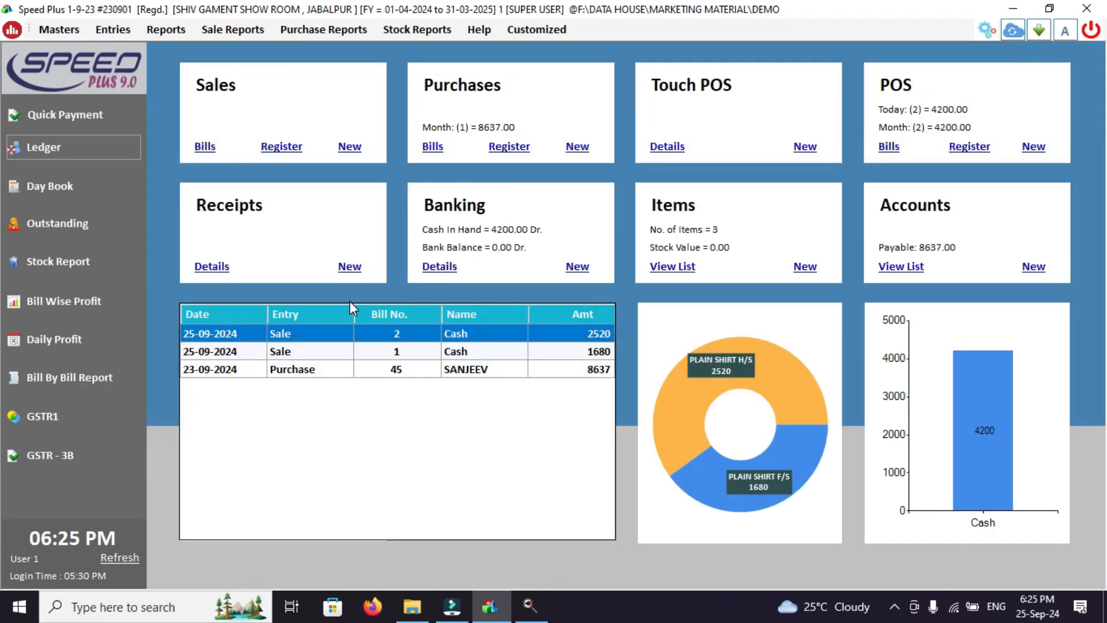